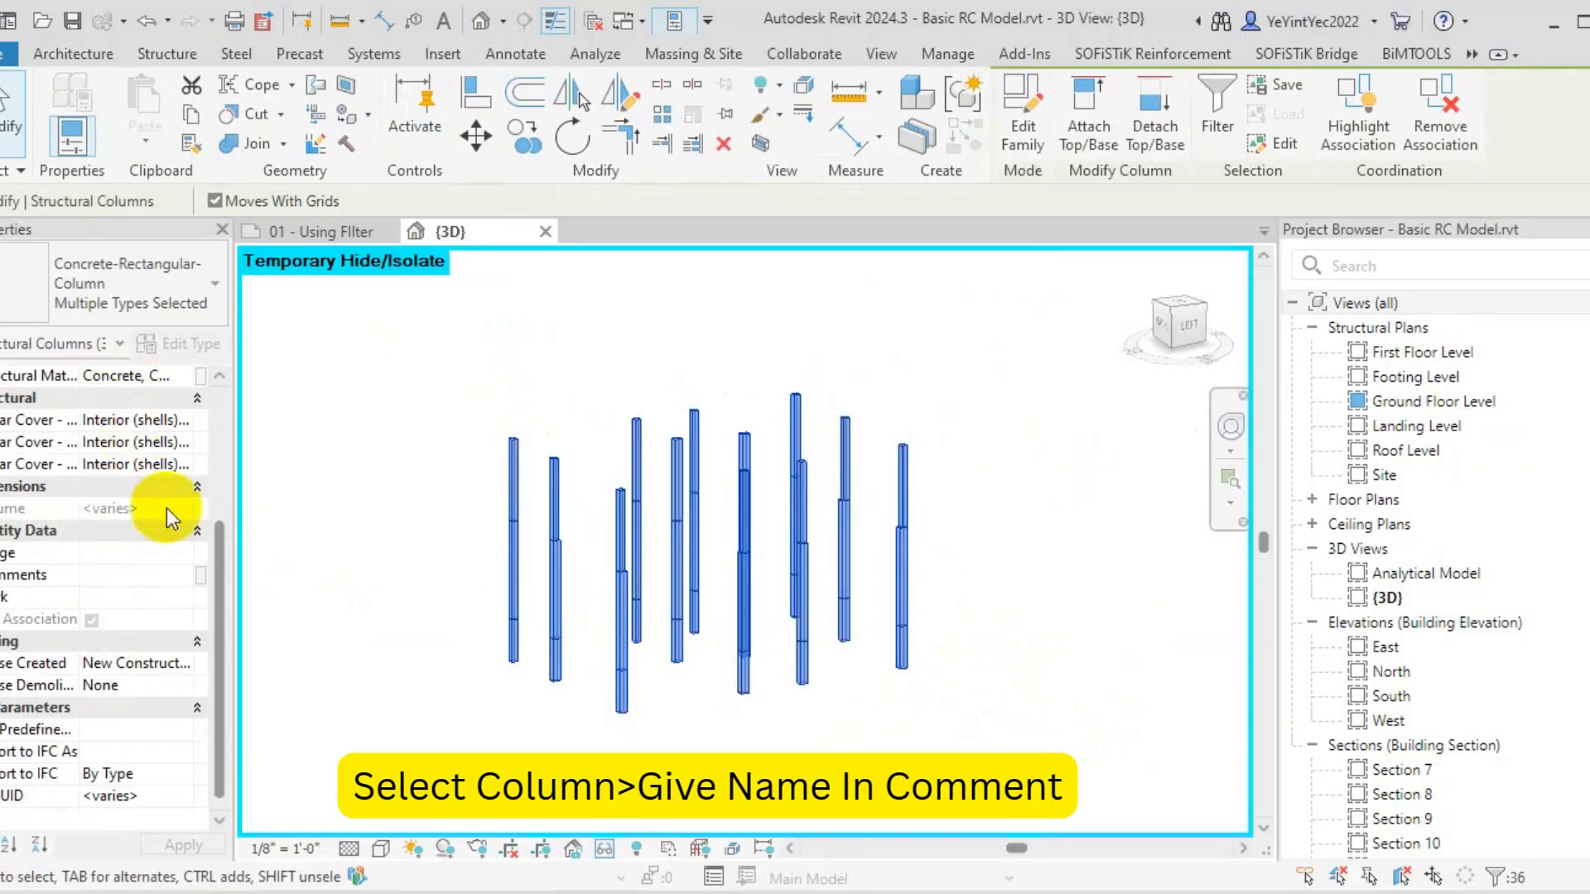
Set the Comments parameter of the selected structural columns to "Column" and deselect them
left_click(132, 577)
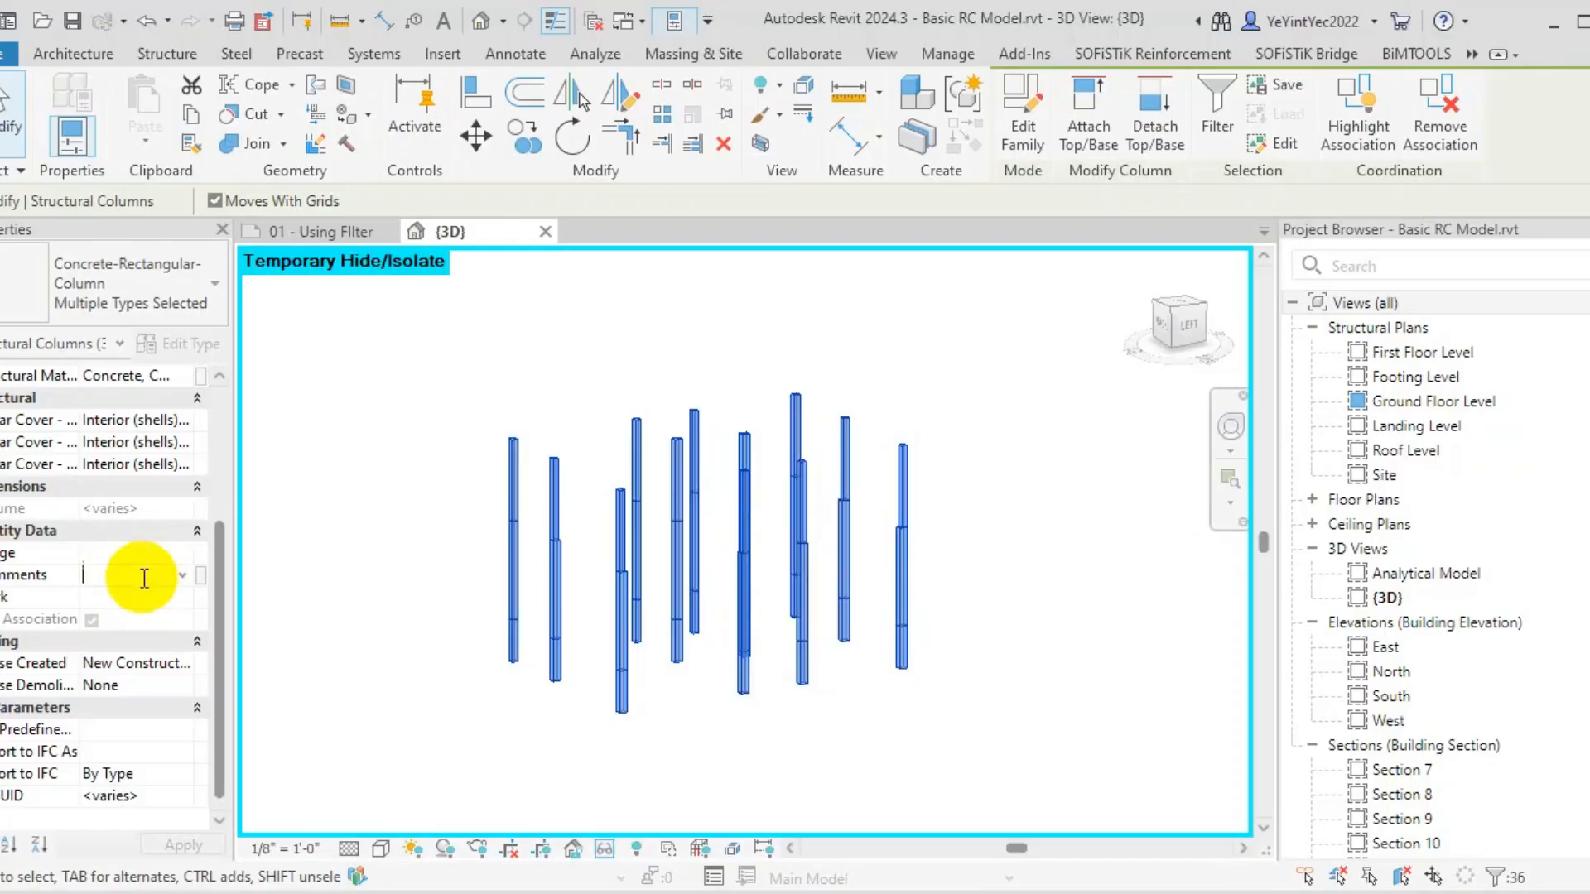
type("Co")
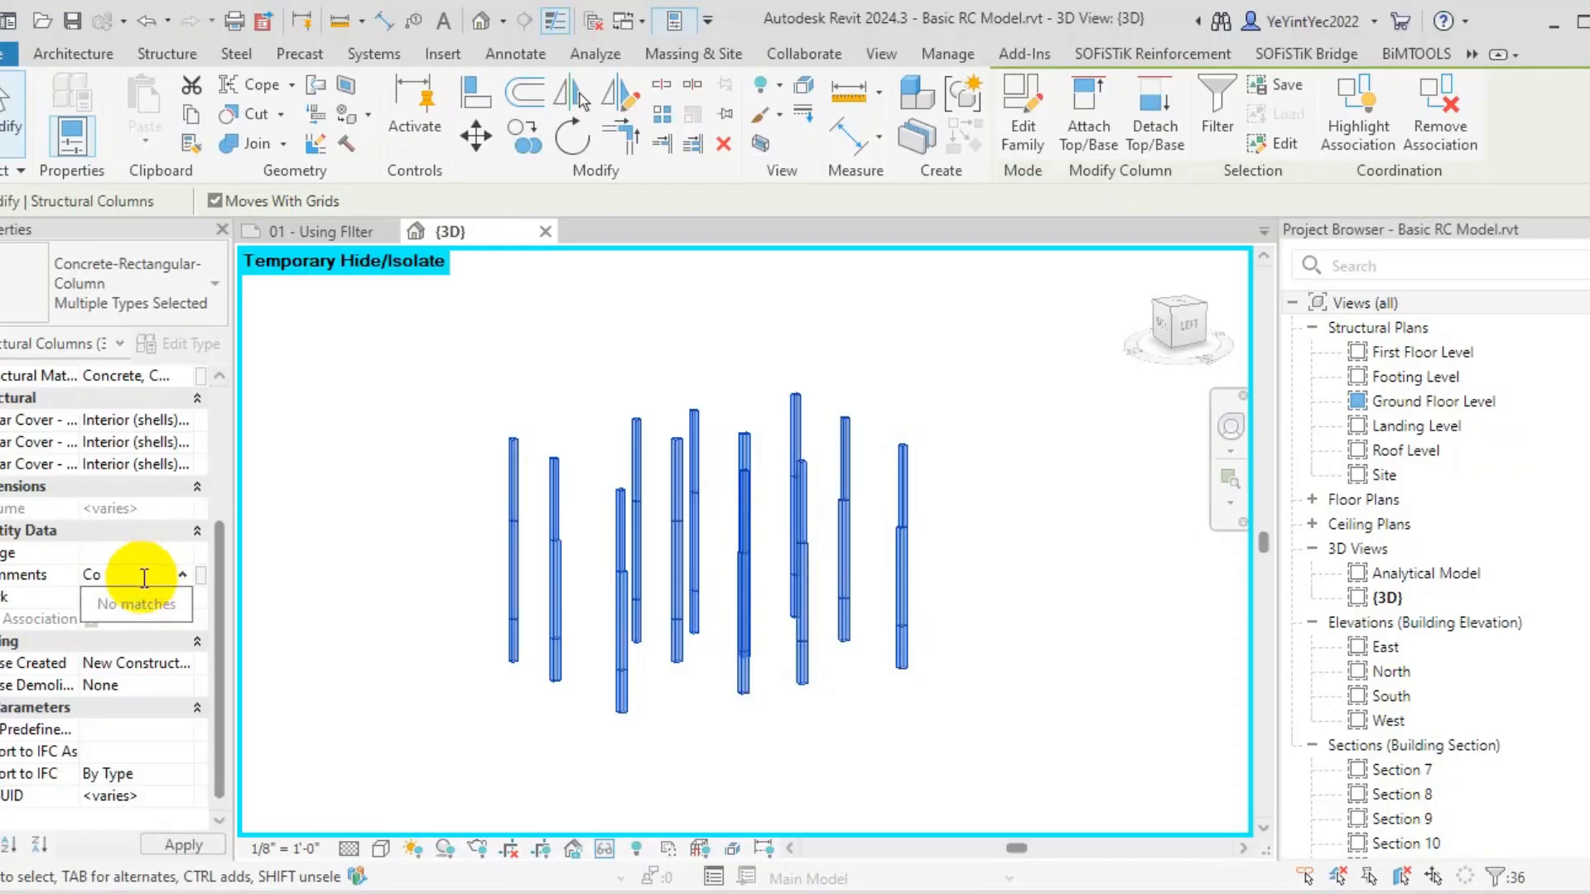
type("lumn")
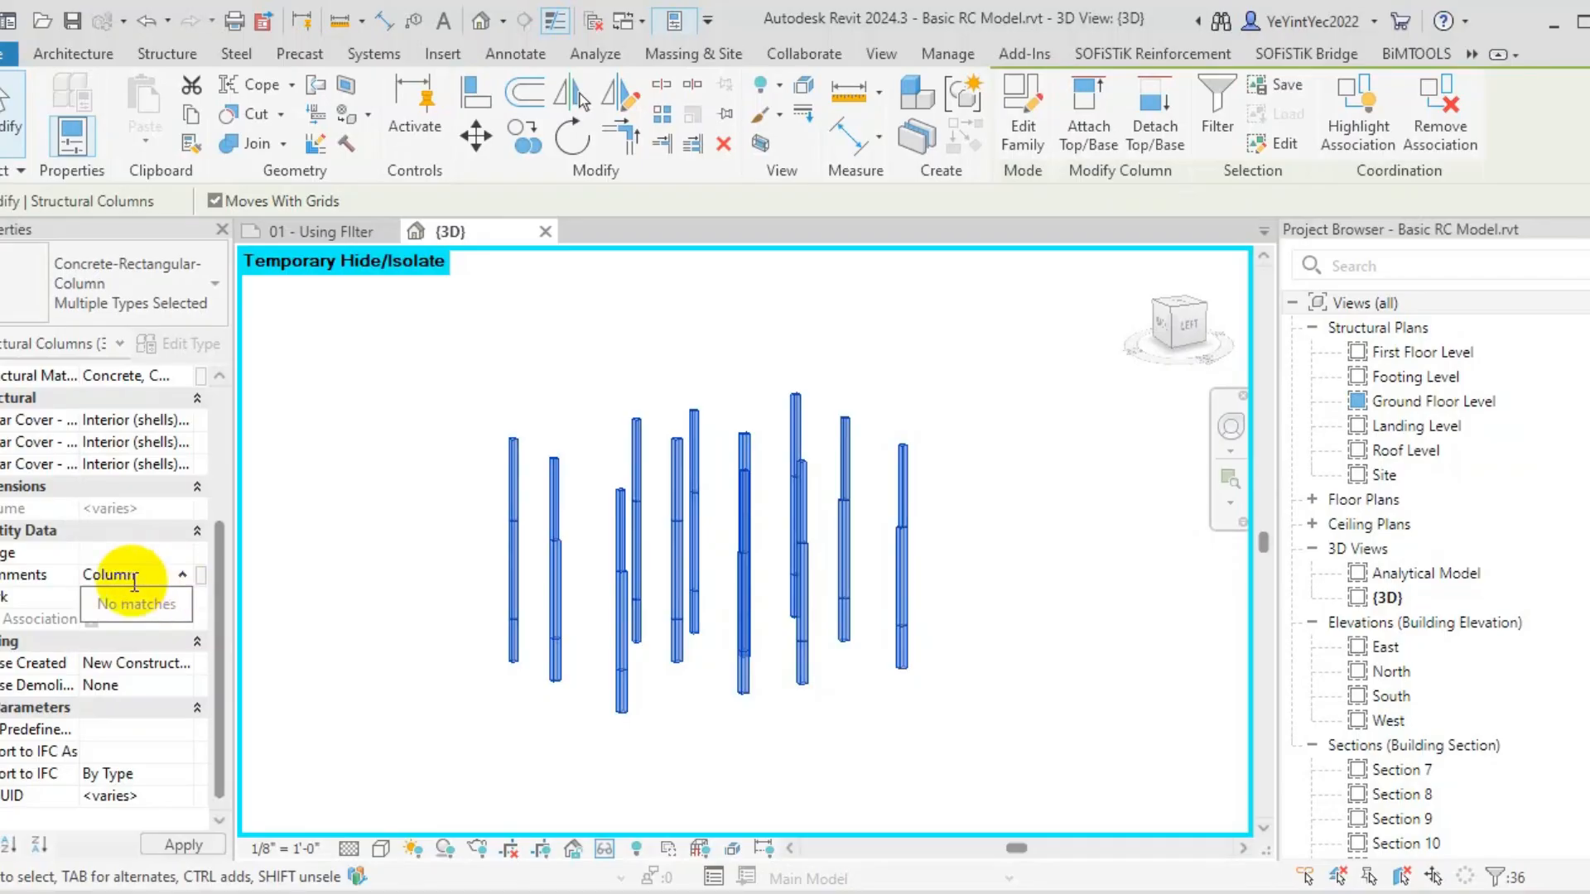
left_click(72, 577)
double_click(104, 574)
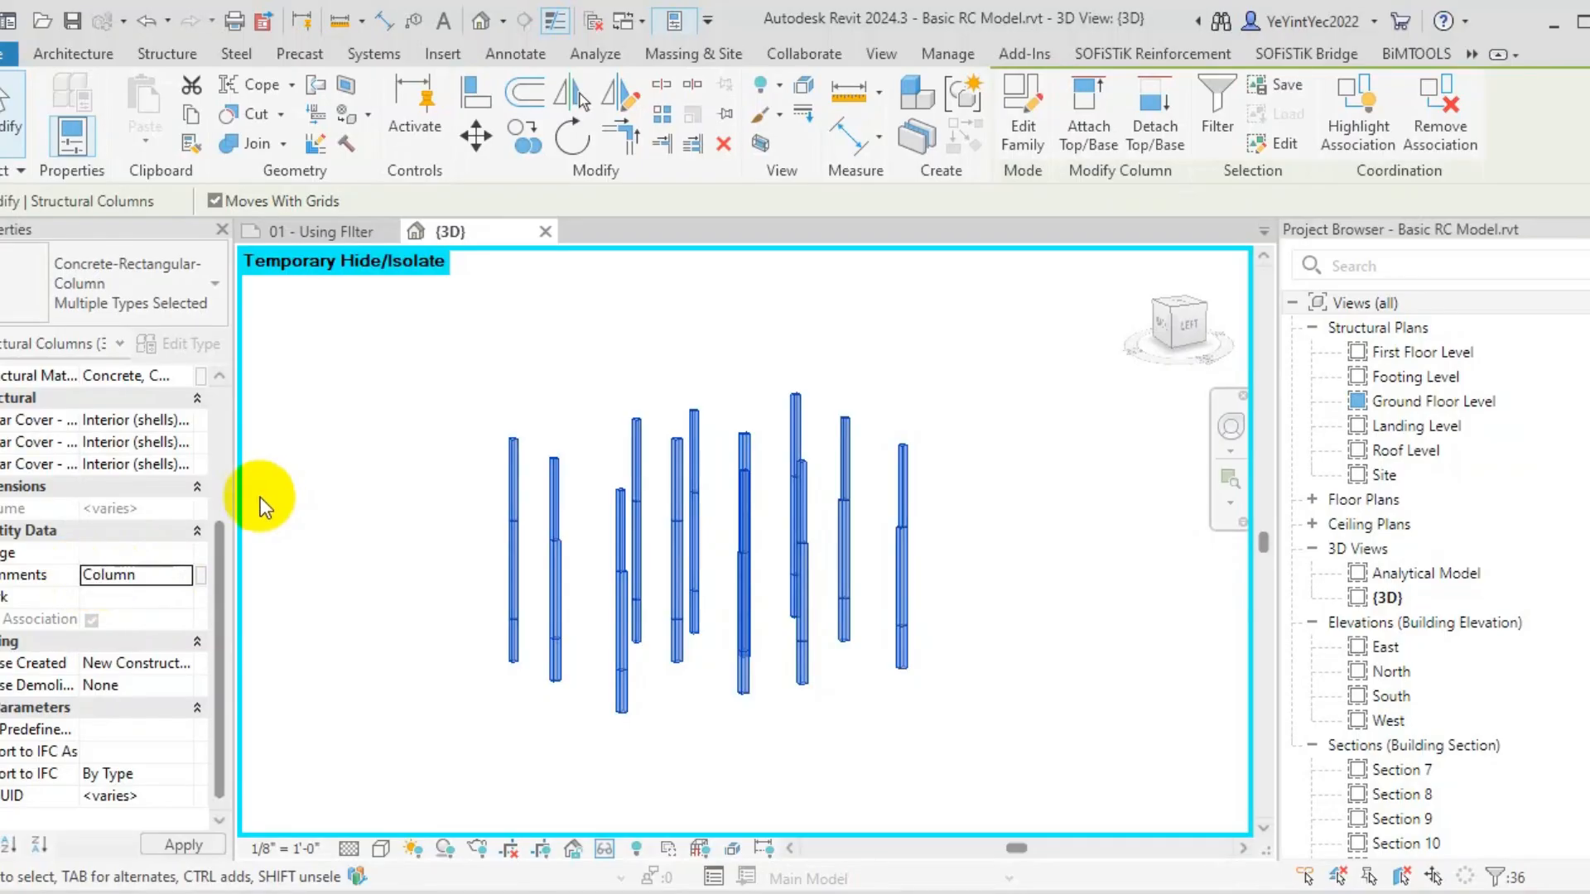
left_click(345, 555)
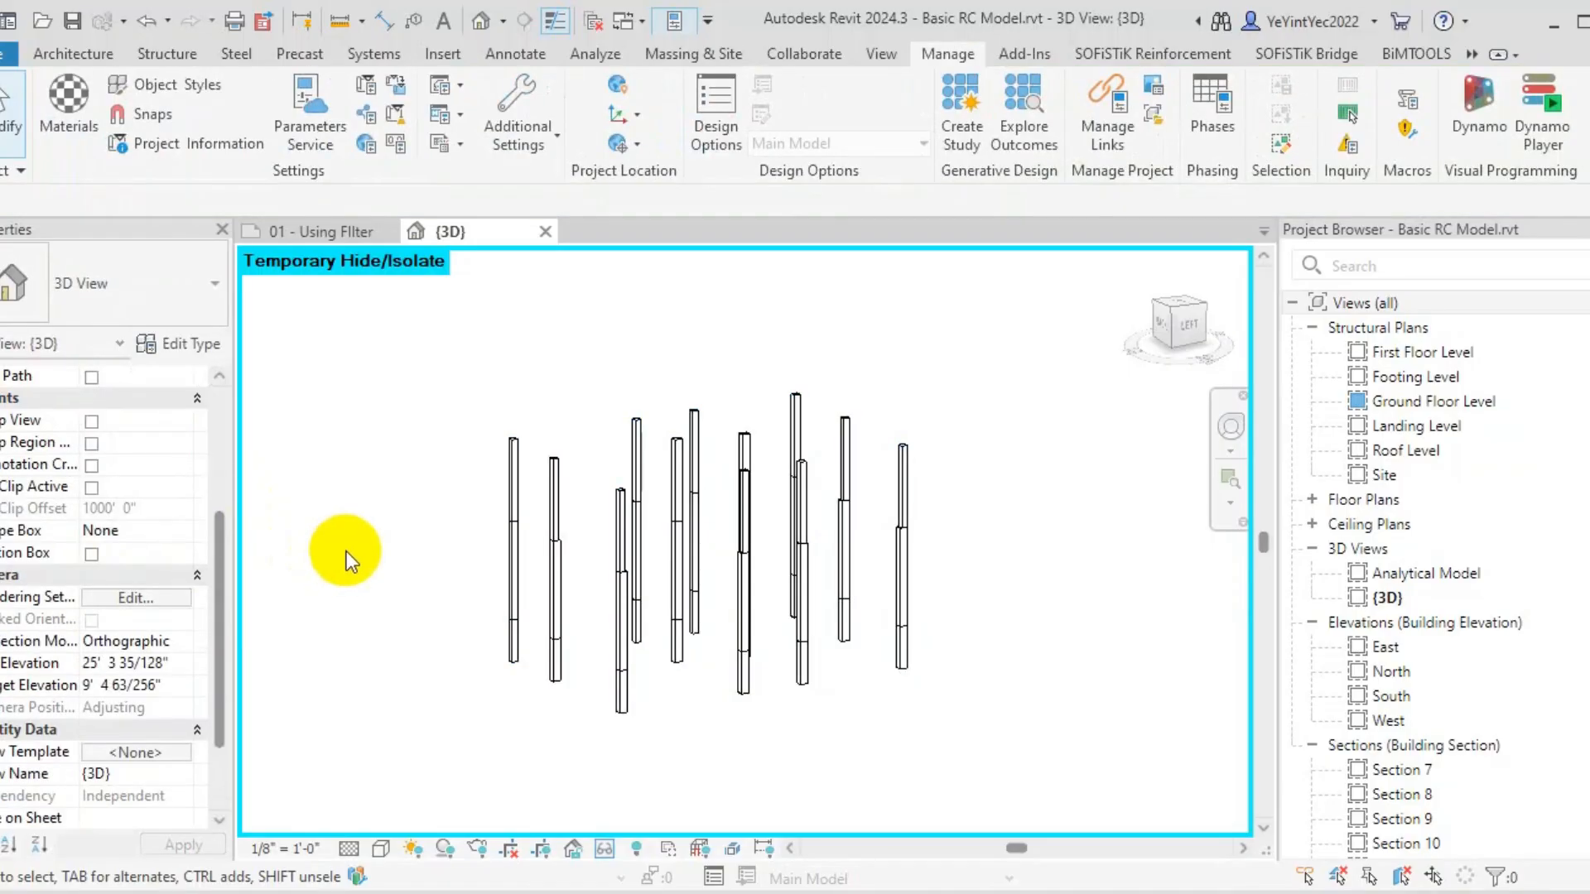
Reset the temporary hide/isolate and open the filter overrides in the 3D view's Visibility/Graphics settings
key("h")
key("r")
key("v")
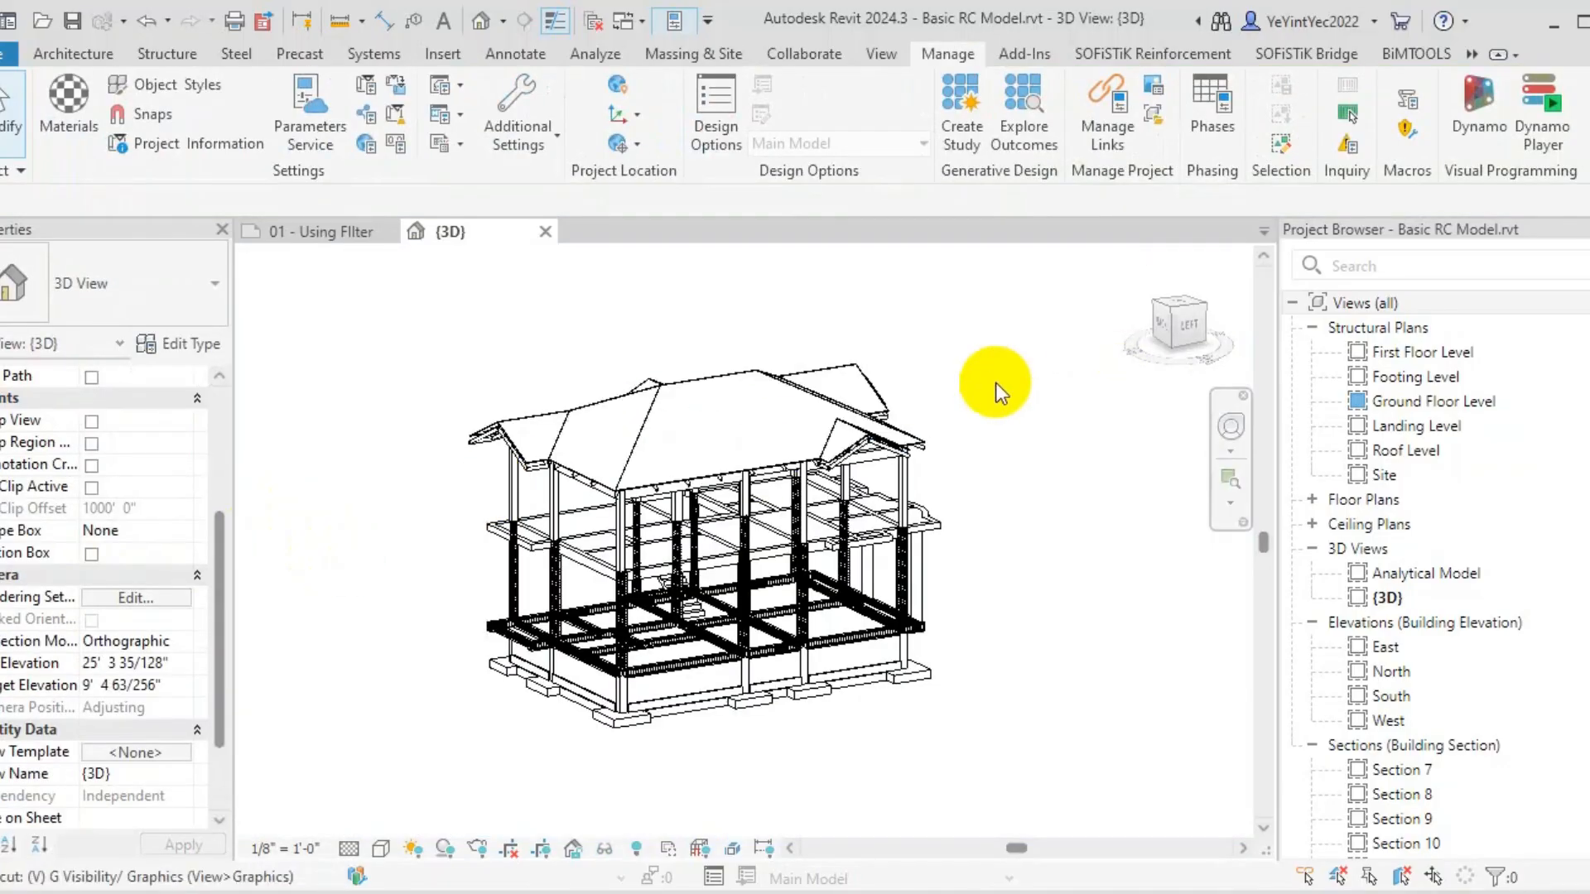
key("g")
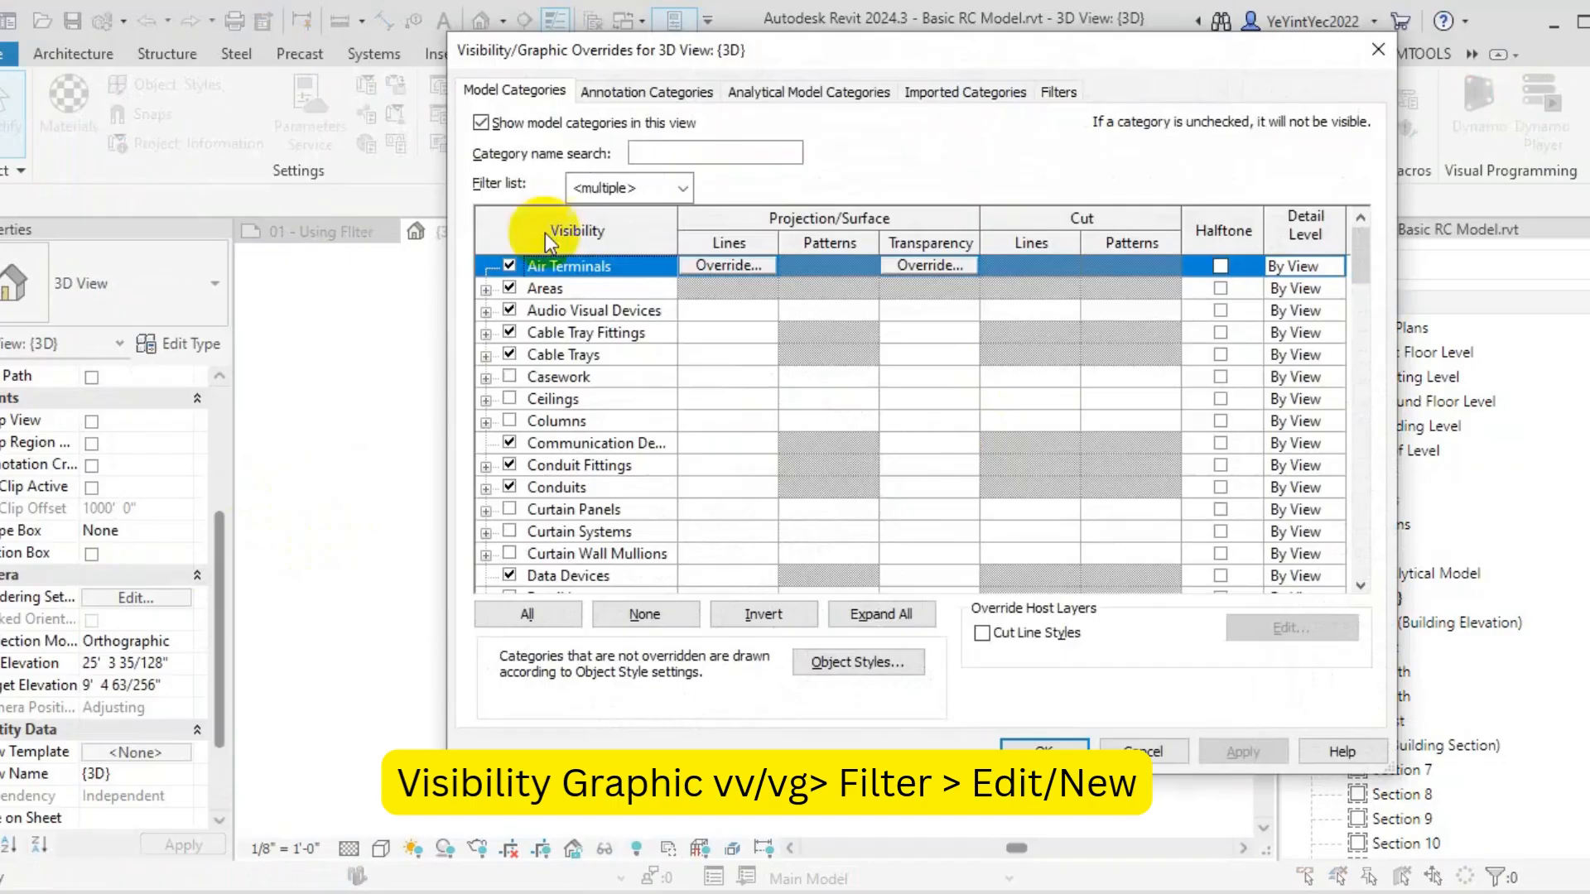
left_click(1055, 92)
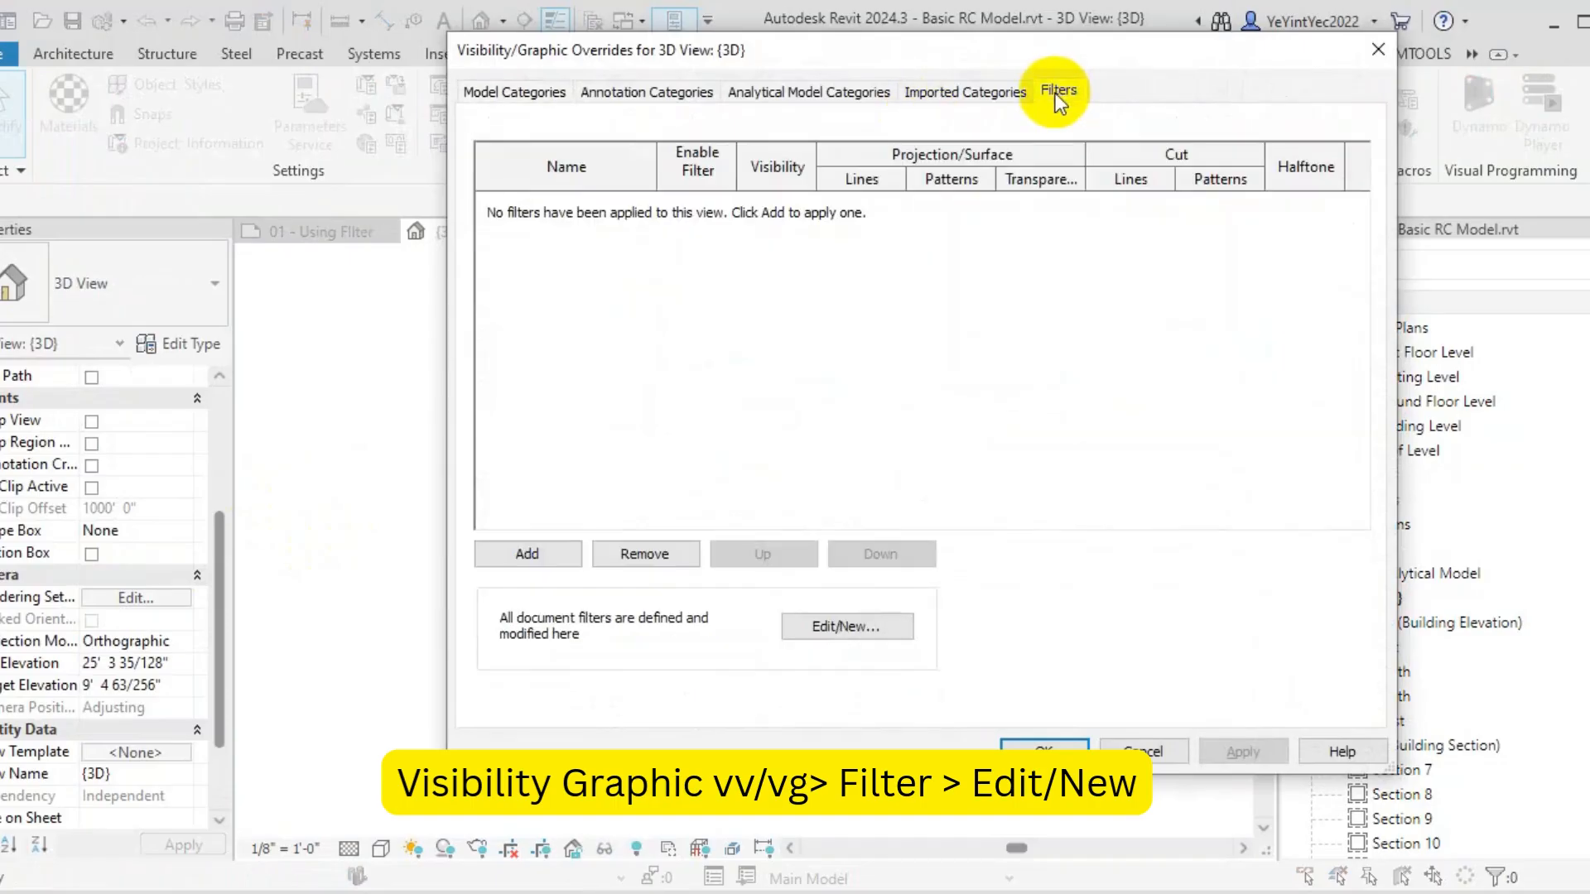
Create a new rule-based view filter named "Structural Column"
left_click(845, 627)
left_click(283, 592)
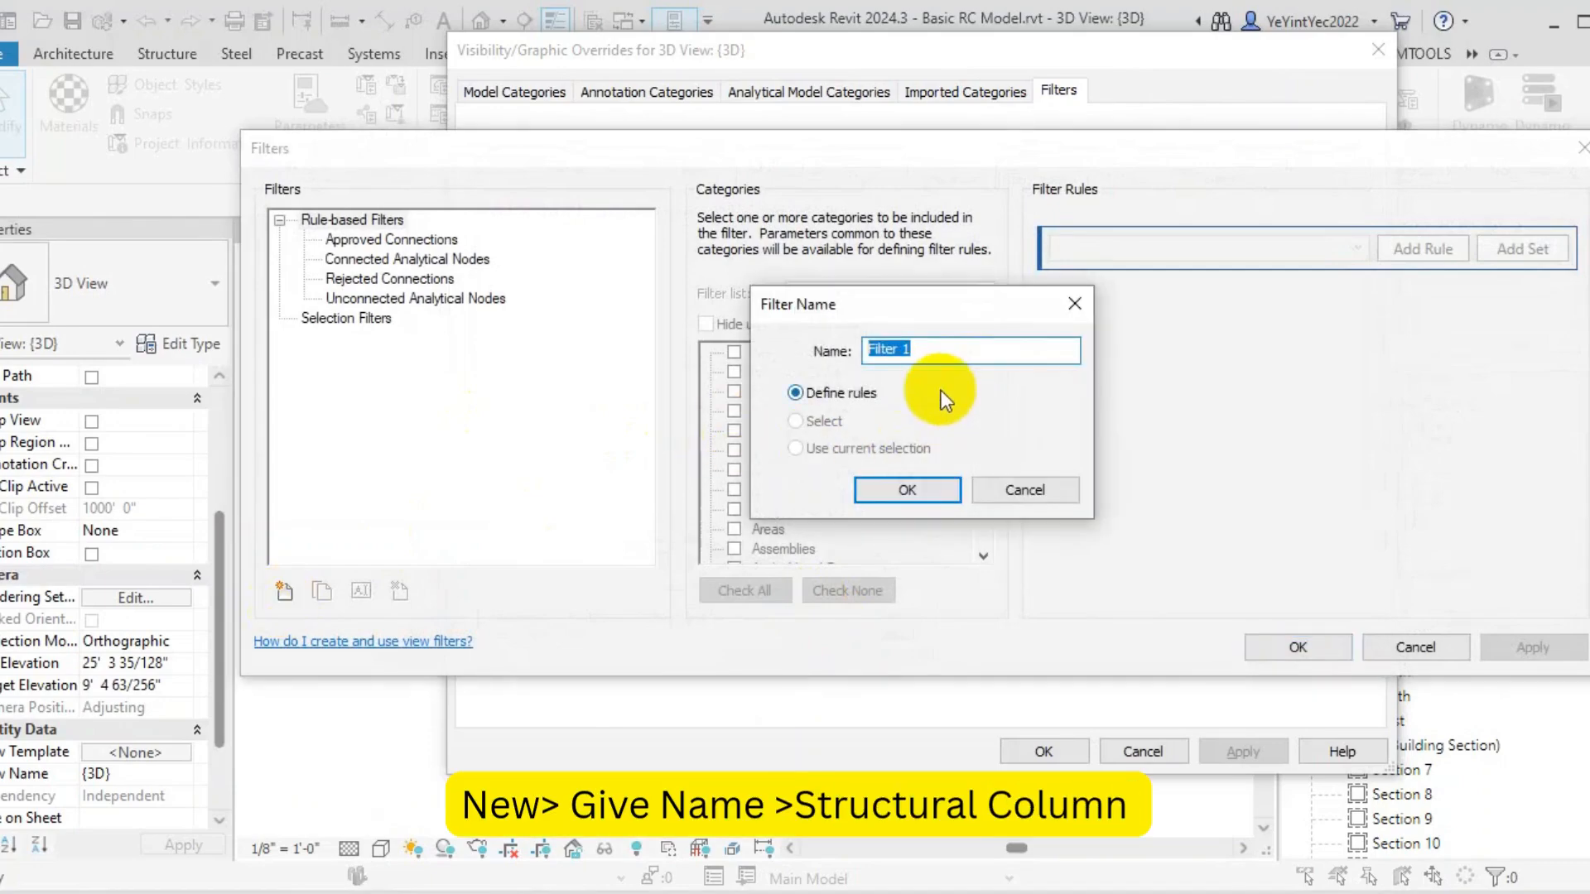
type("CO")
key("BackSpace")
type("olu")
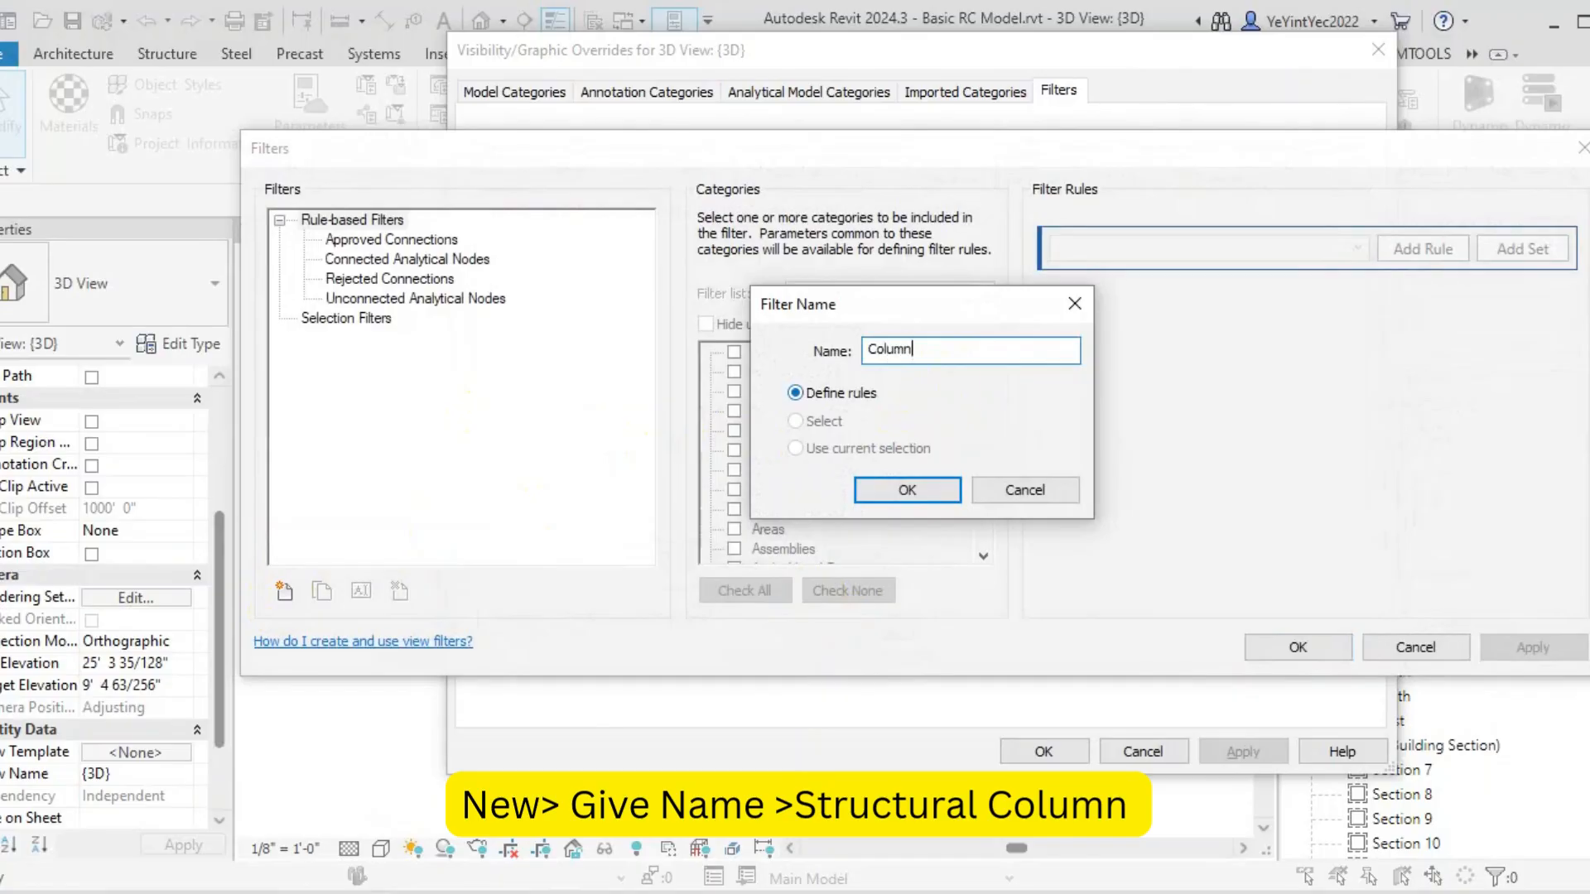
type("mn")
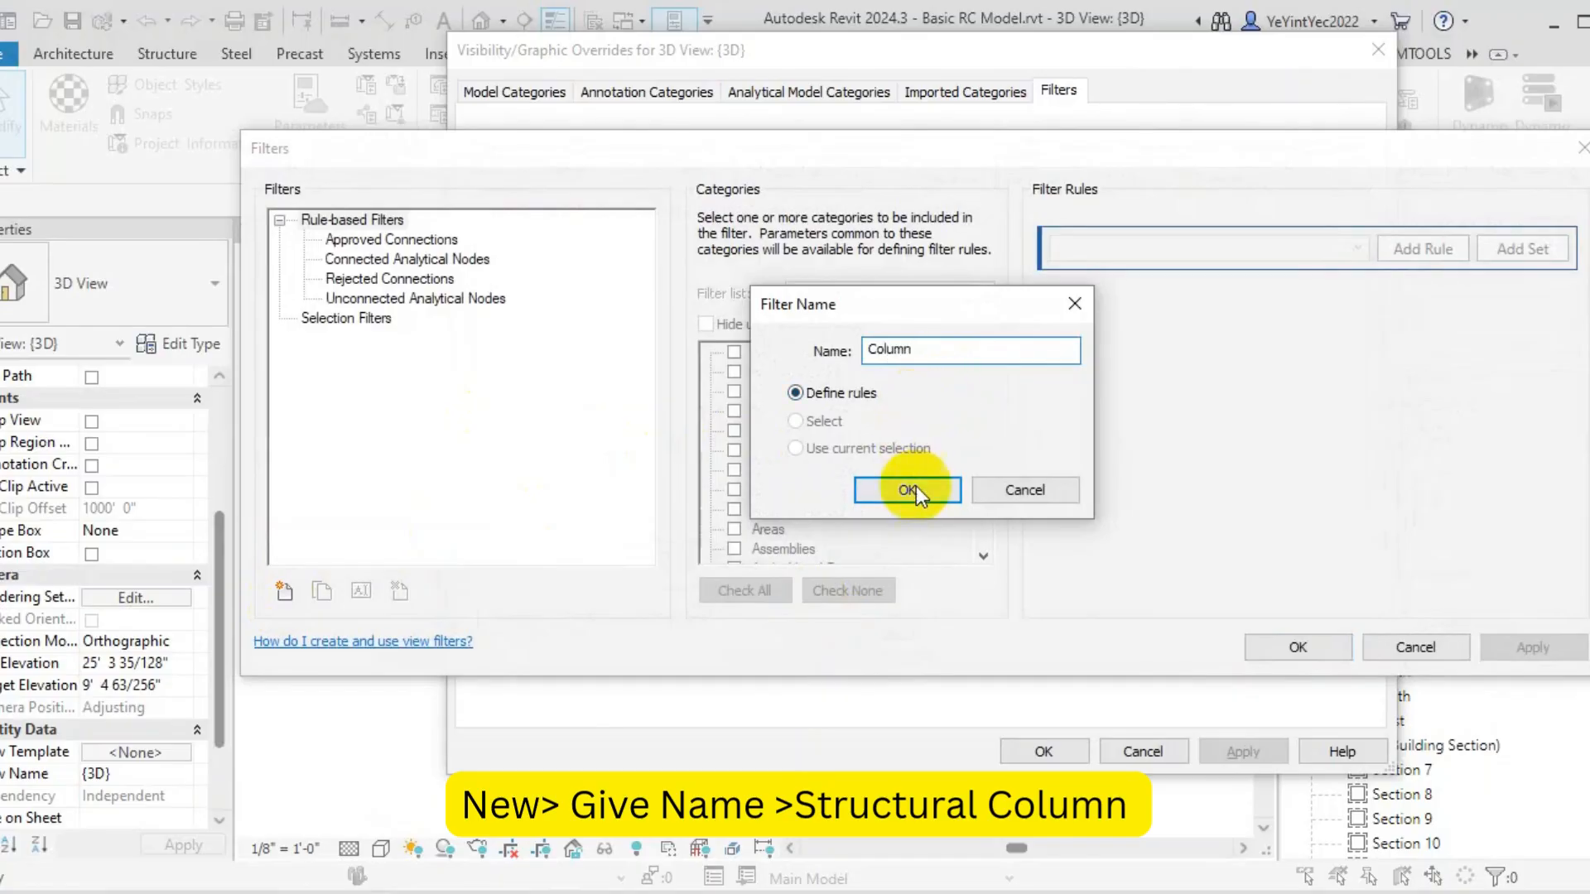
left_click(867, 349)
type("D")
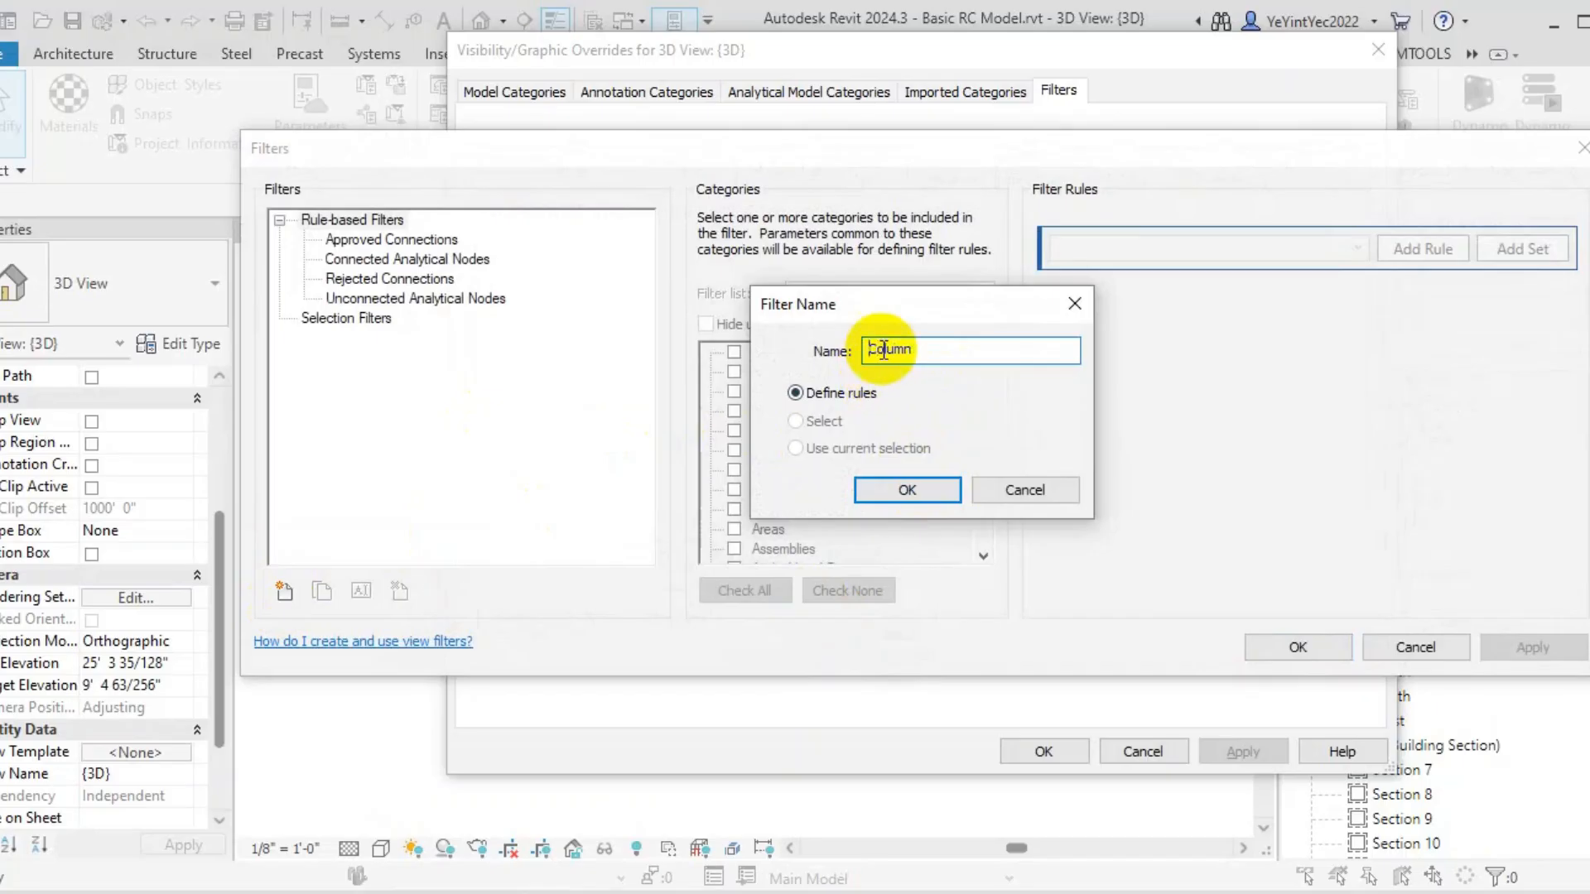
type("Structural")
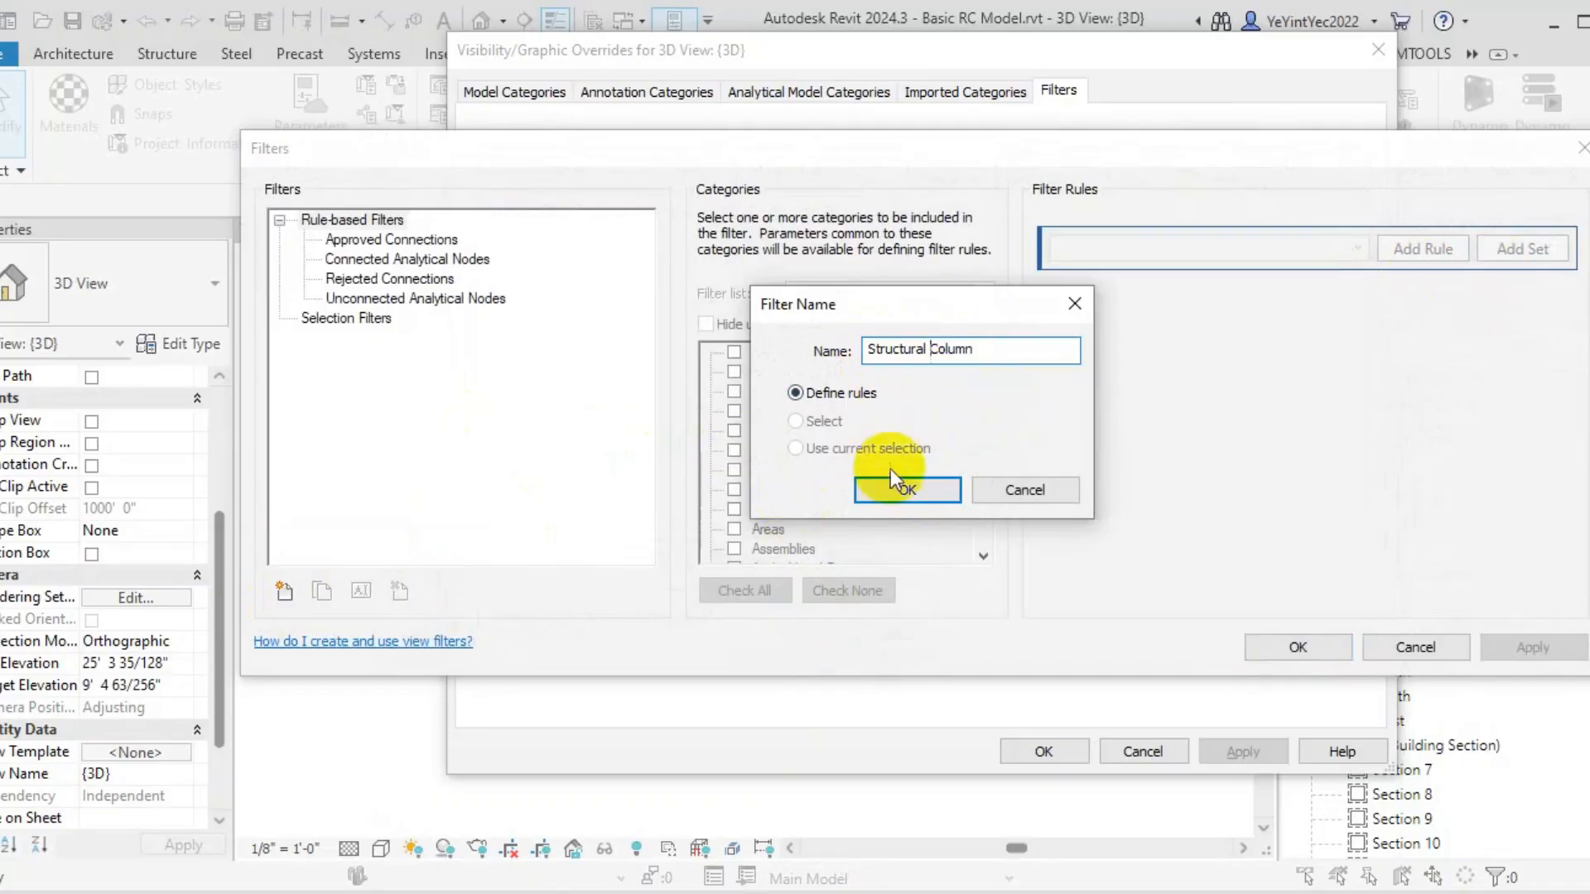
left_click(907, 489)
Include the Structural Columns category in the new filter and hide the un-checked categories
left_click(812, 431)
key("s")
scroll(811, 431, "down", 5)
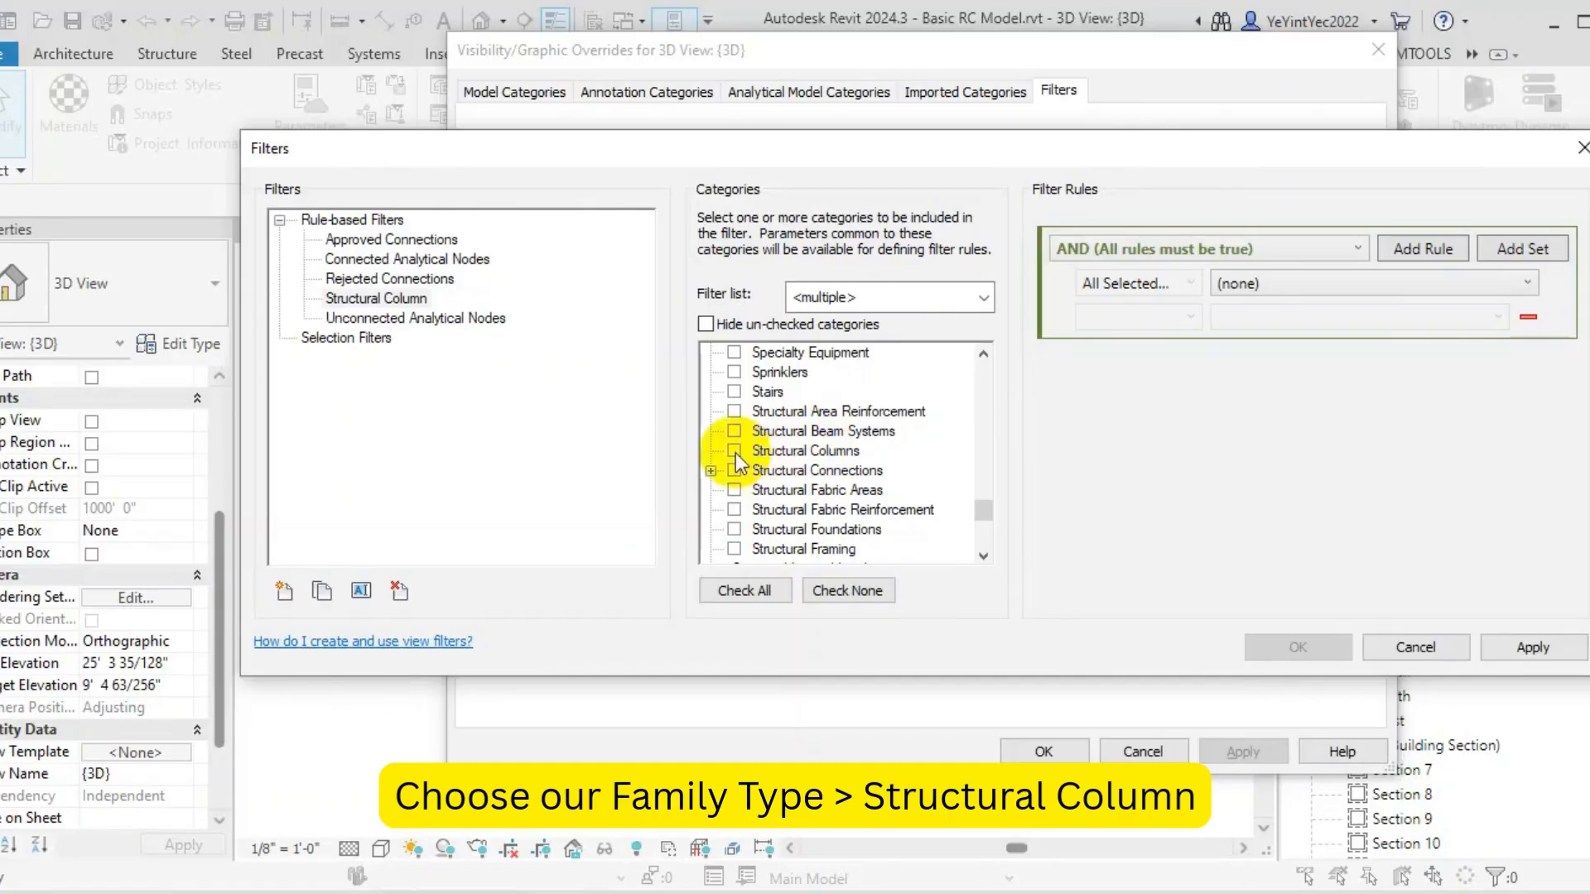
left_click(734, 452)
left_click(707, 325)
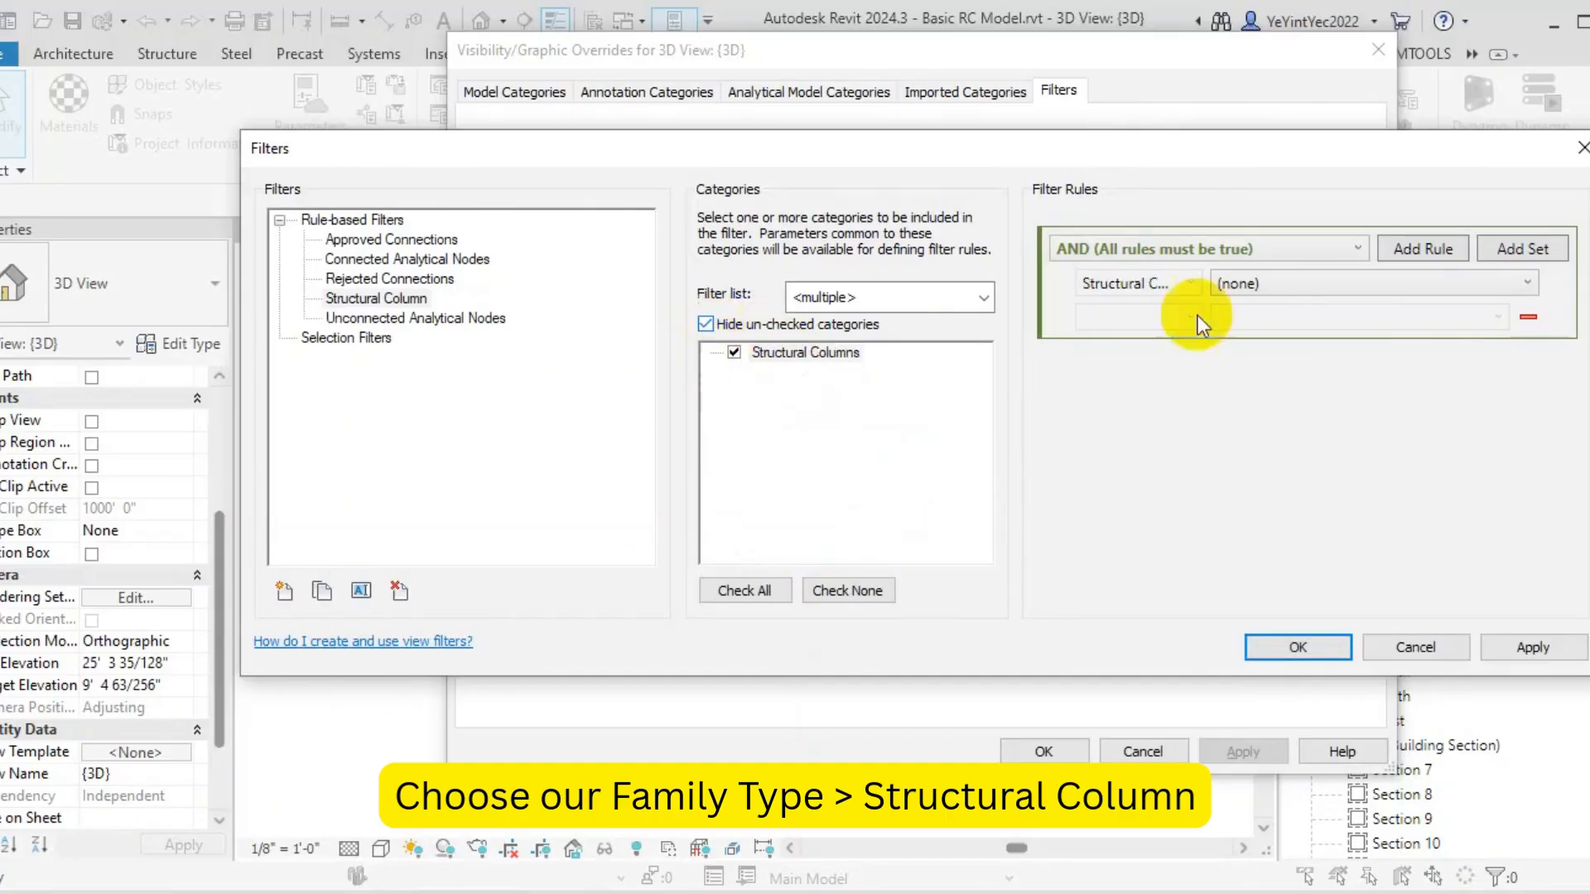
Define the filter rule as Comments equals "Column" and save the filter
left_click(1282, 283)
scroll(1310, 474, "down", 2)
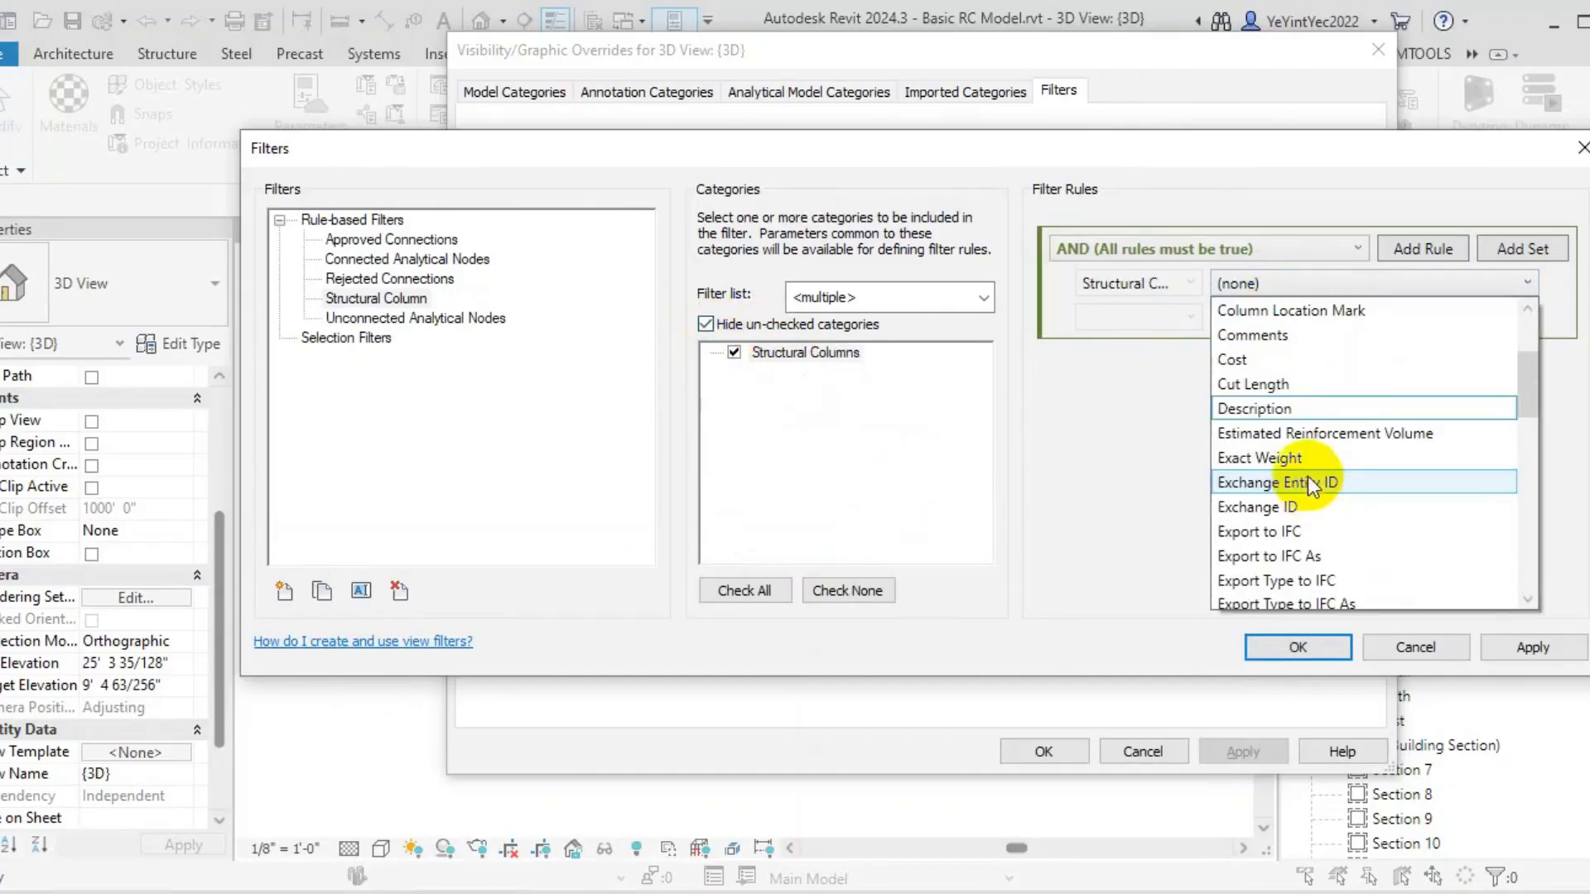
left_click(1284, 335)
left_click(1137, 315)
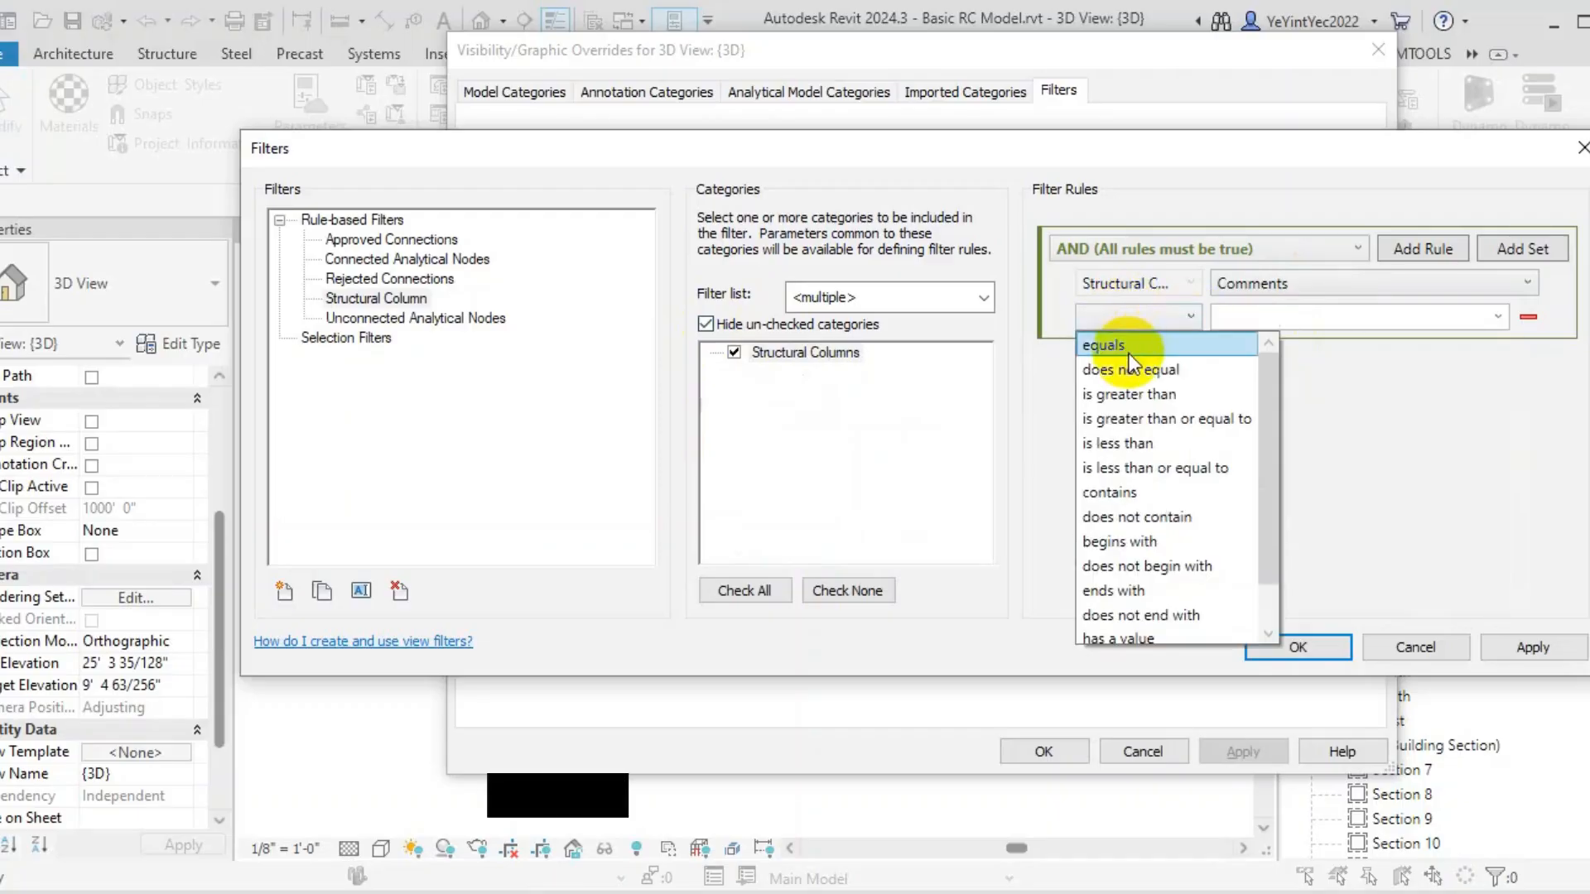
scroll(1126, 571, "down", 1)
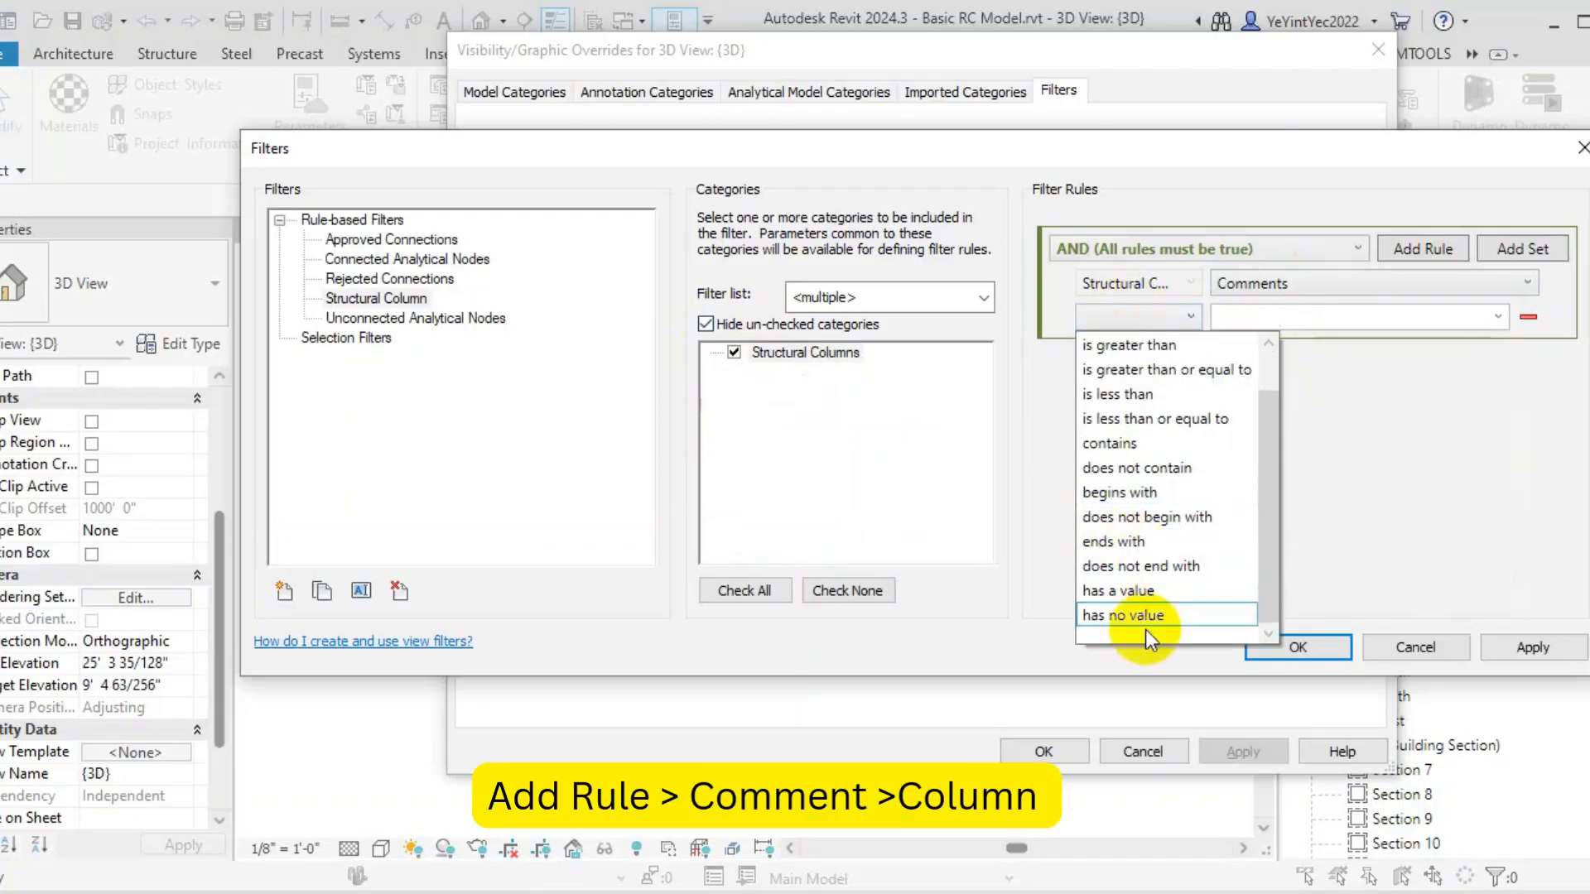
scroll(1144, 410, "up", 1)
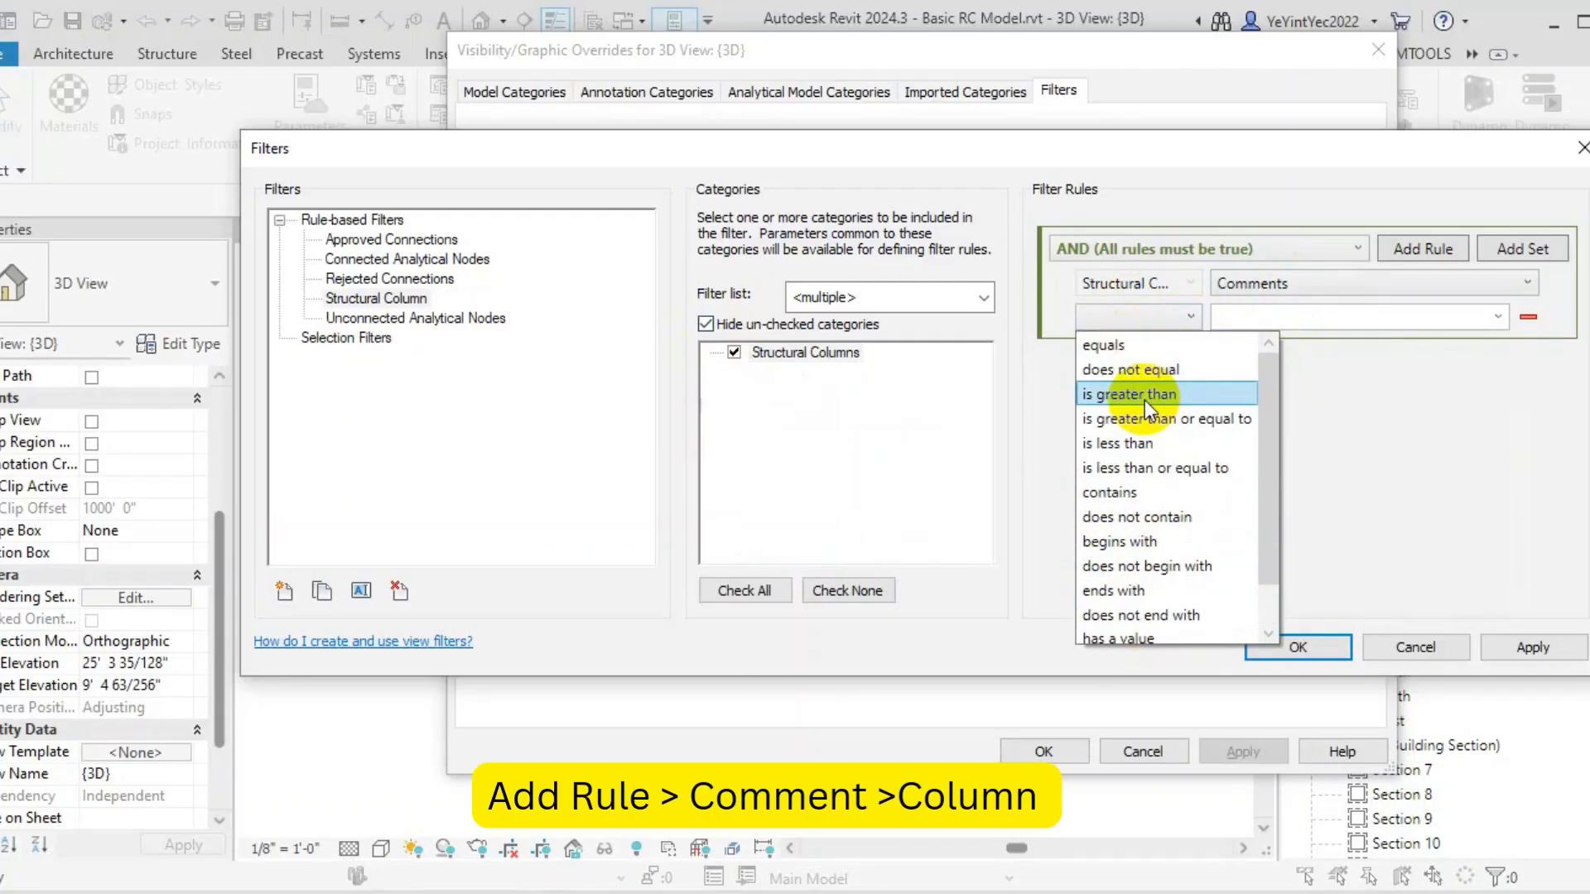
left_click(1145, 351)
left_click(1498, 316)
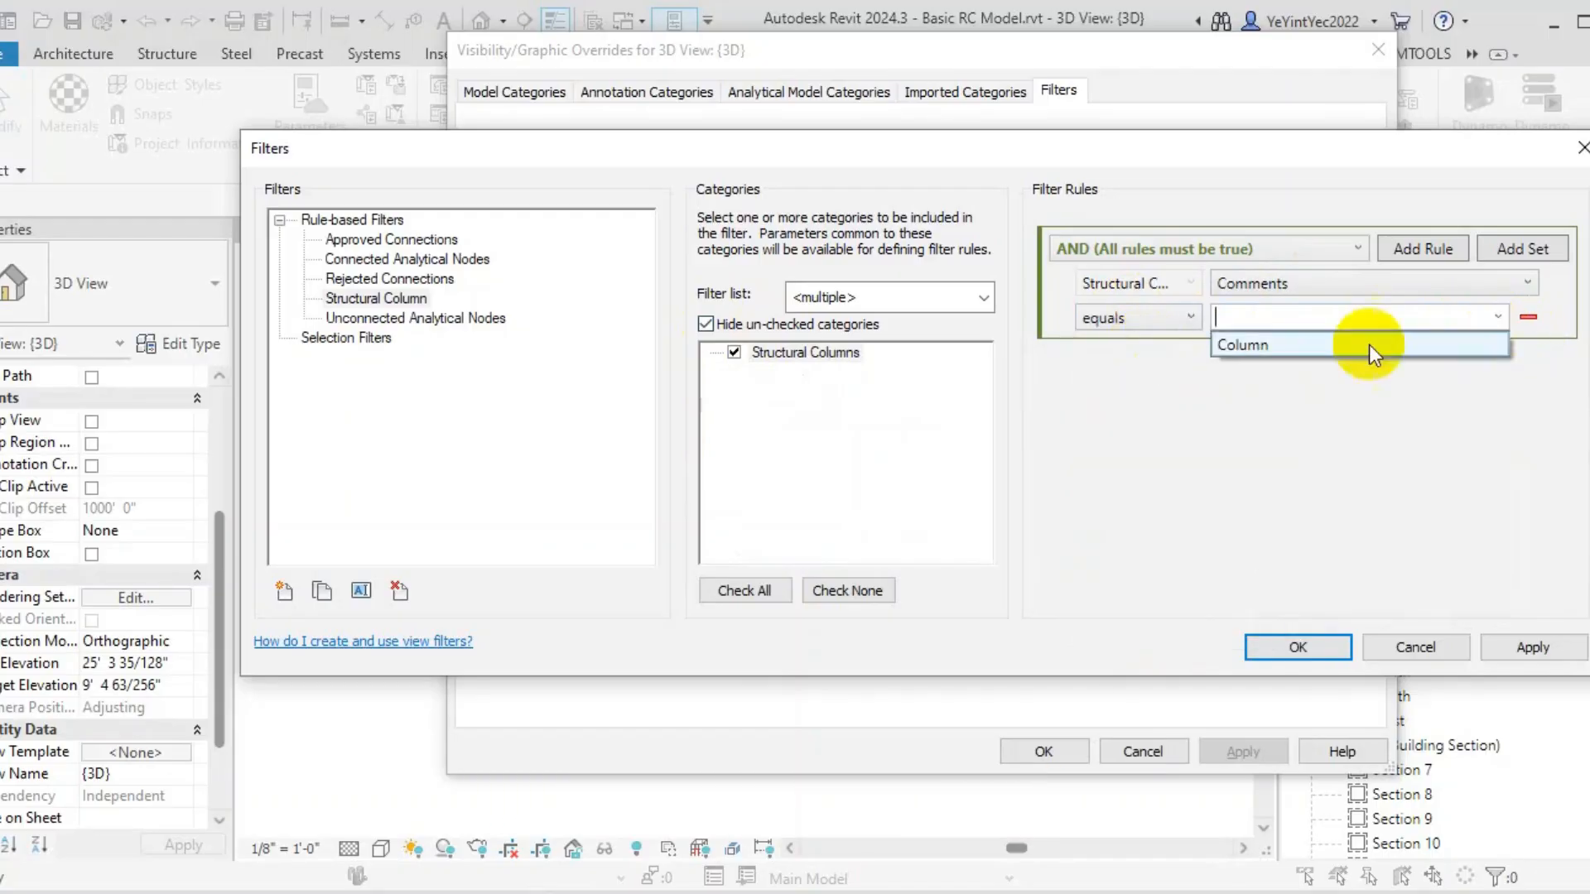
left_click(1335, 351)
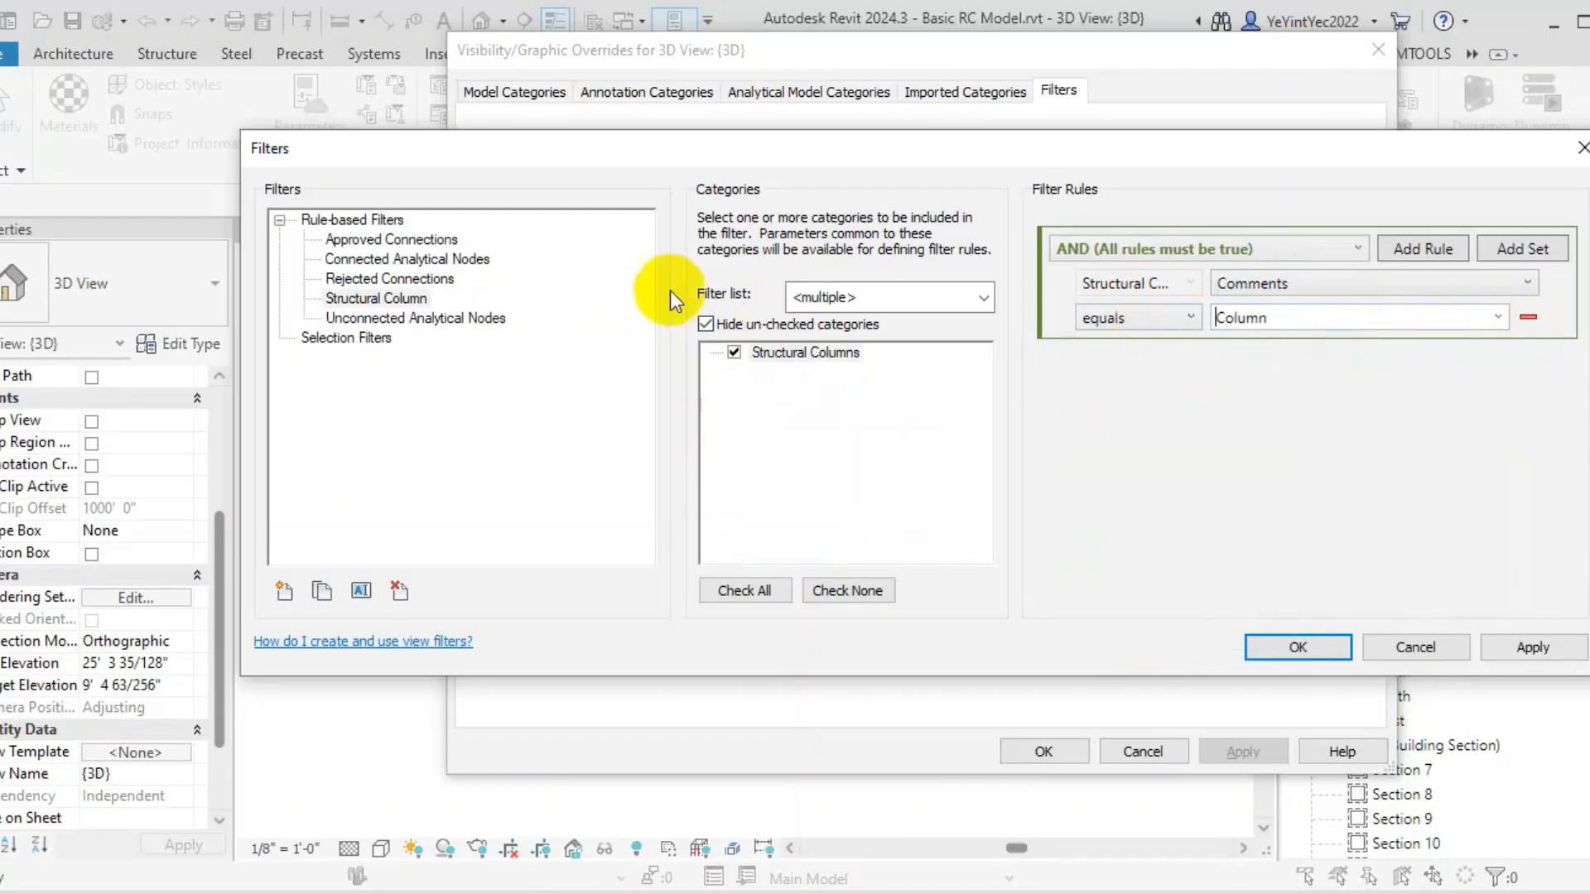
left_click(1275, 651)
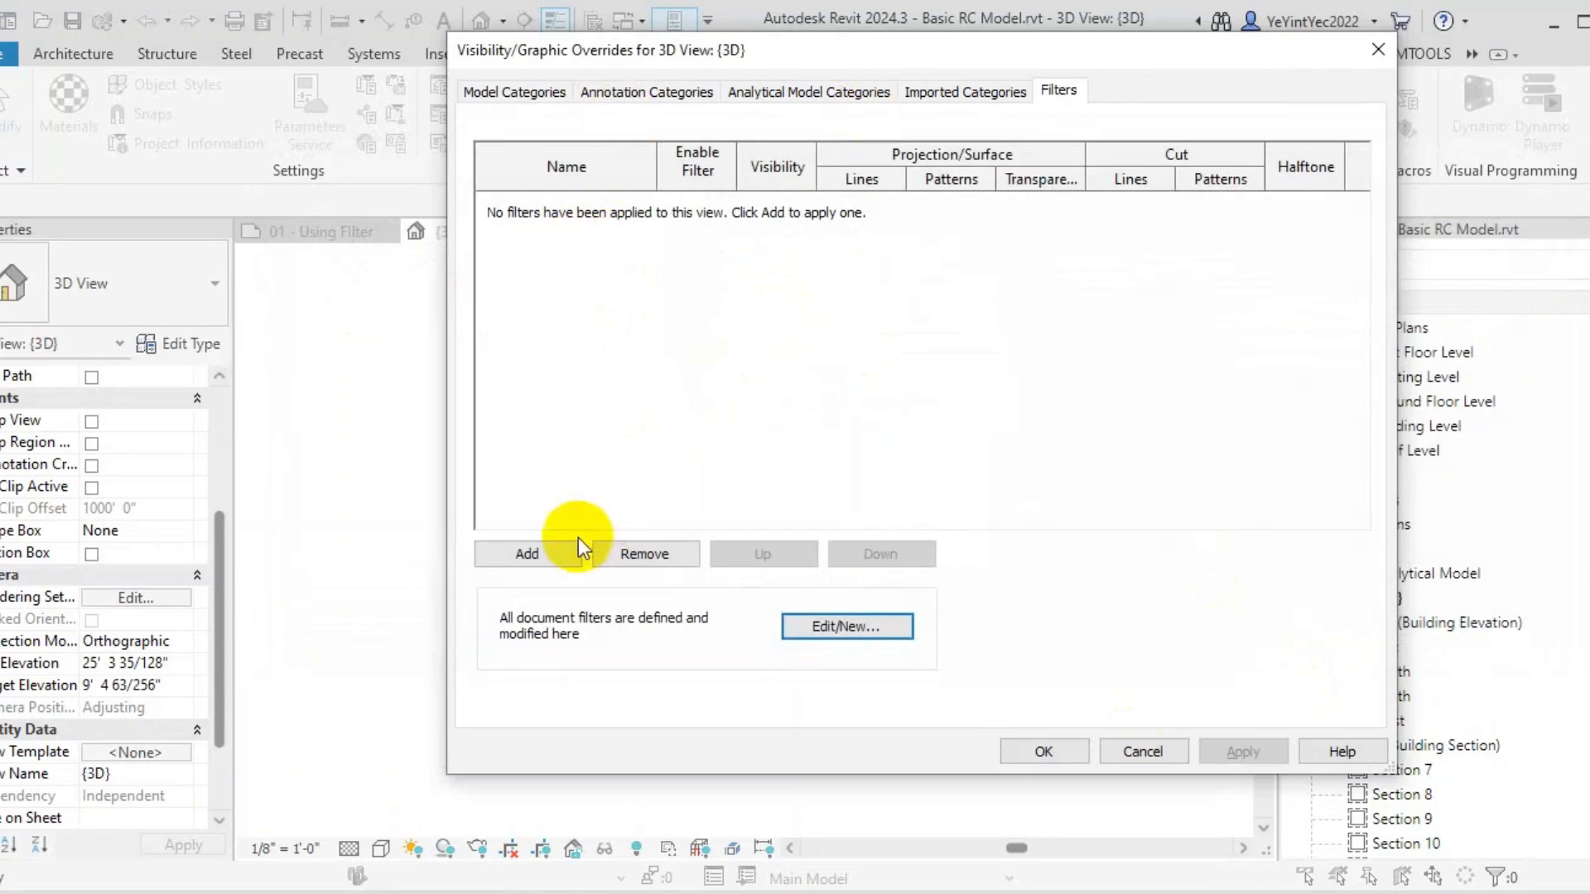
Add the Structural Column filter to the 3D view's graphic overrides
left_click(542, 554)
left_click(839, 362)
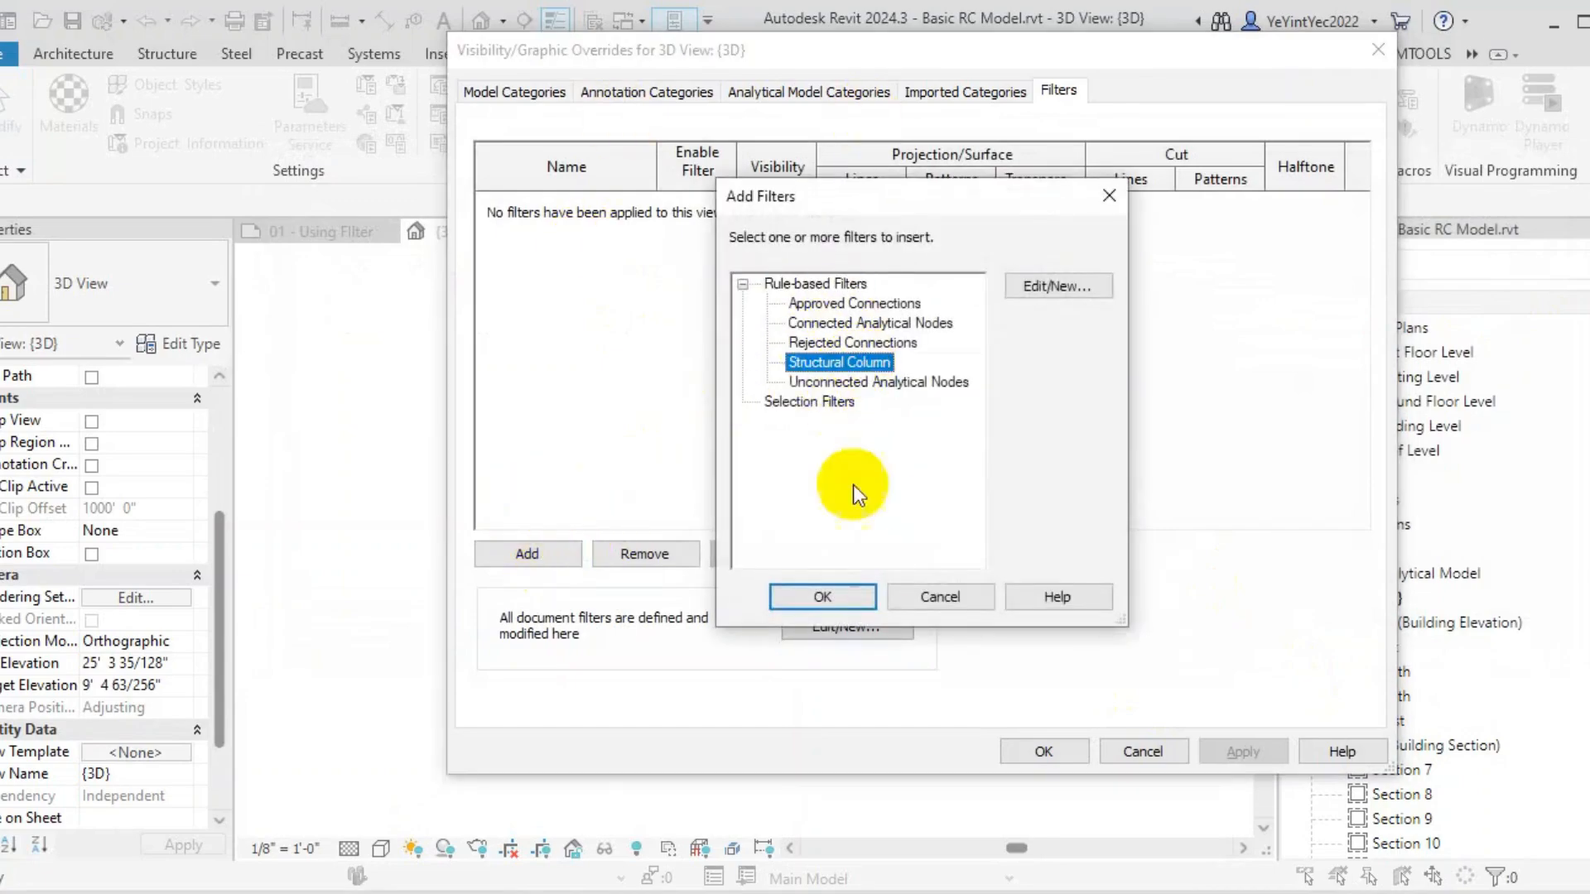
left_click(831, 596)
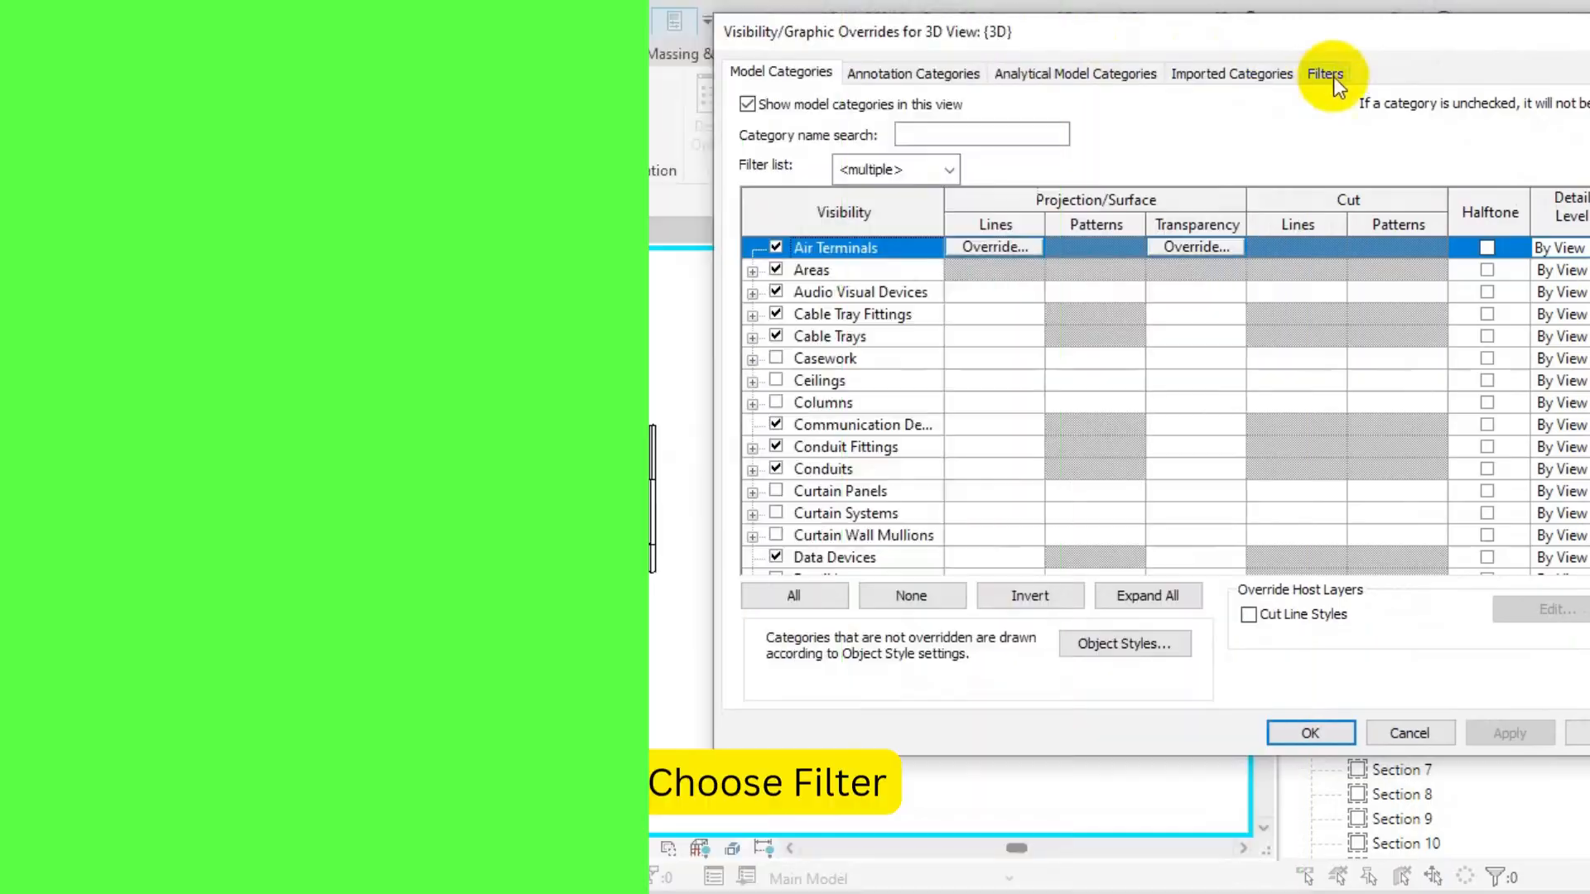
Switch the Structural Column filter's visibility off and back on in the 3D view, applying each change
left_click(1323, 73)
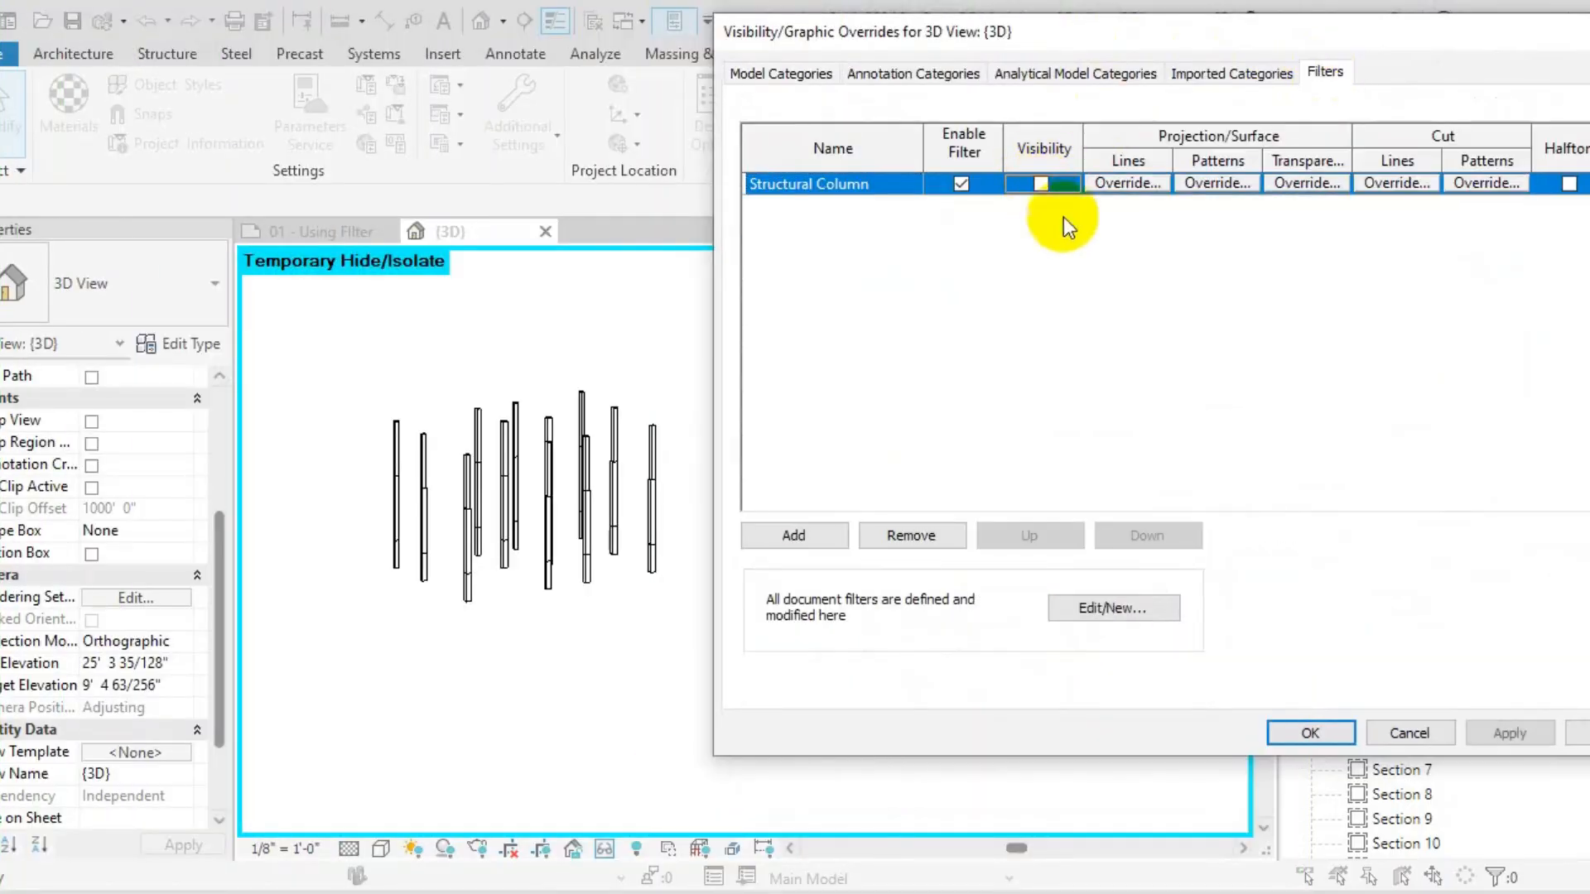
left_click(1506, 734)
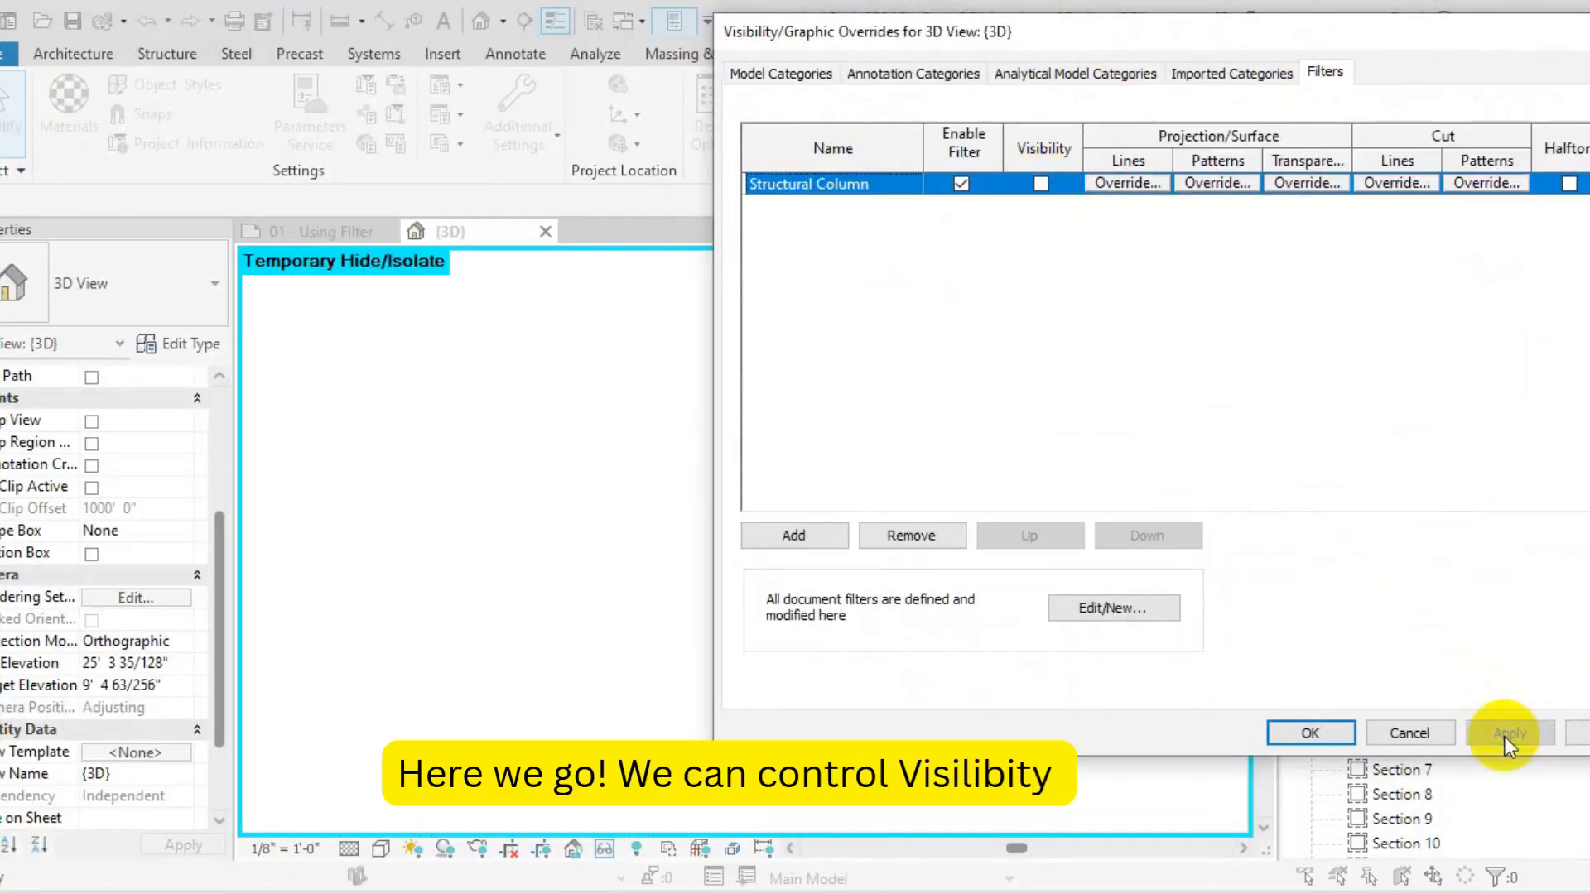
left_click(1041, 183)
left_click(1505, 734)
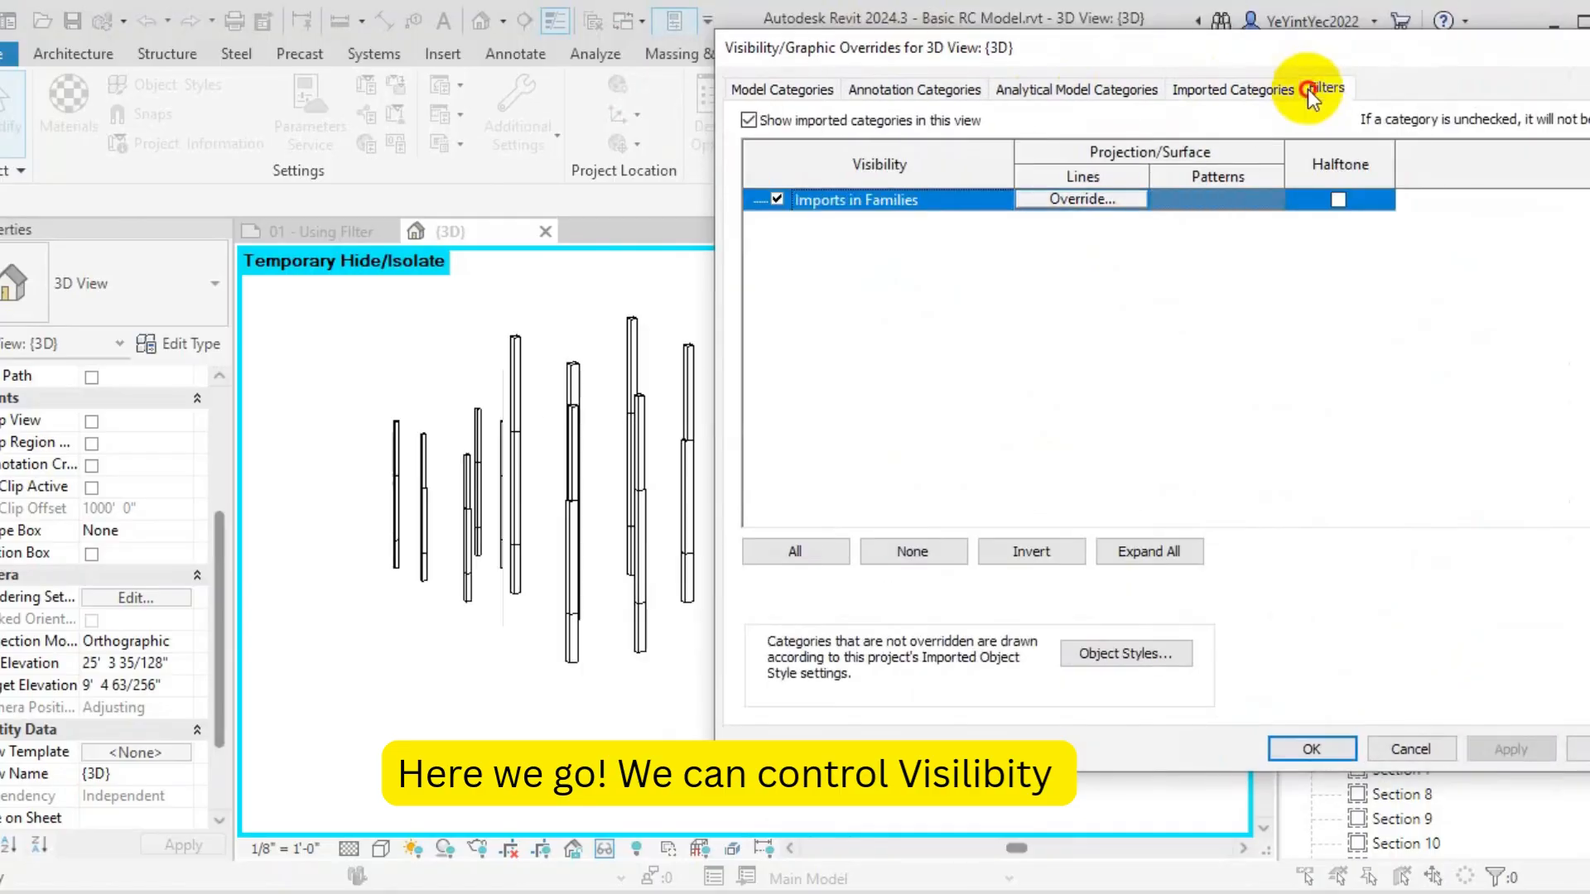
Override the Structural Column filter's projection/surface foreground pattern with a solid fill in green
left_click(1310, 91)
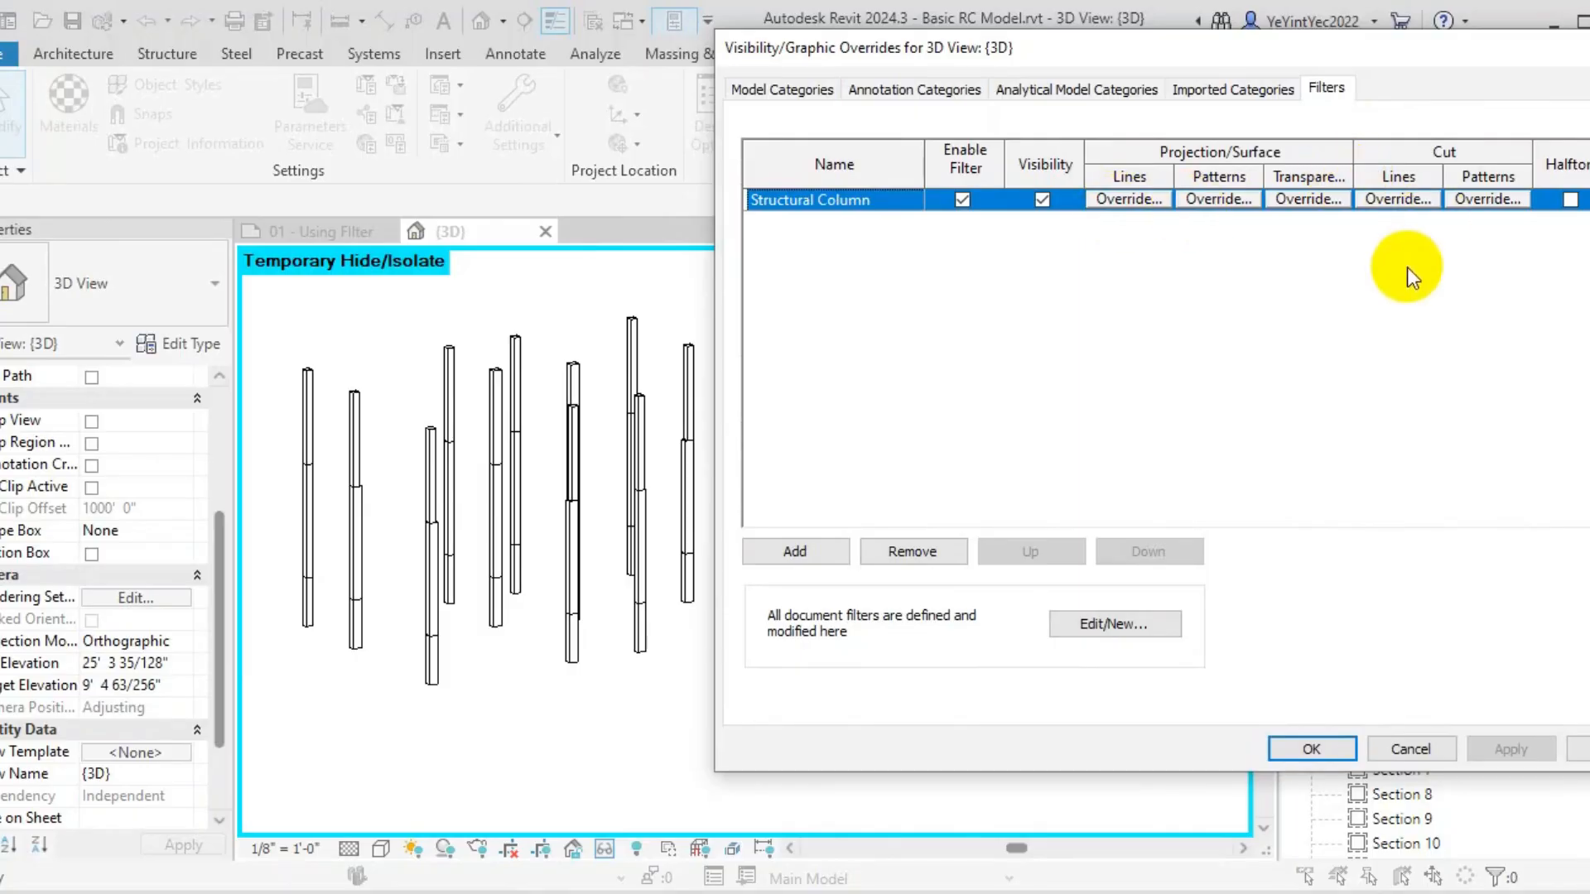
left_click(1227, 201)
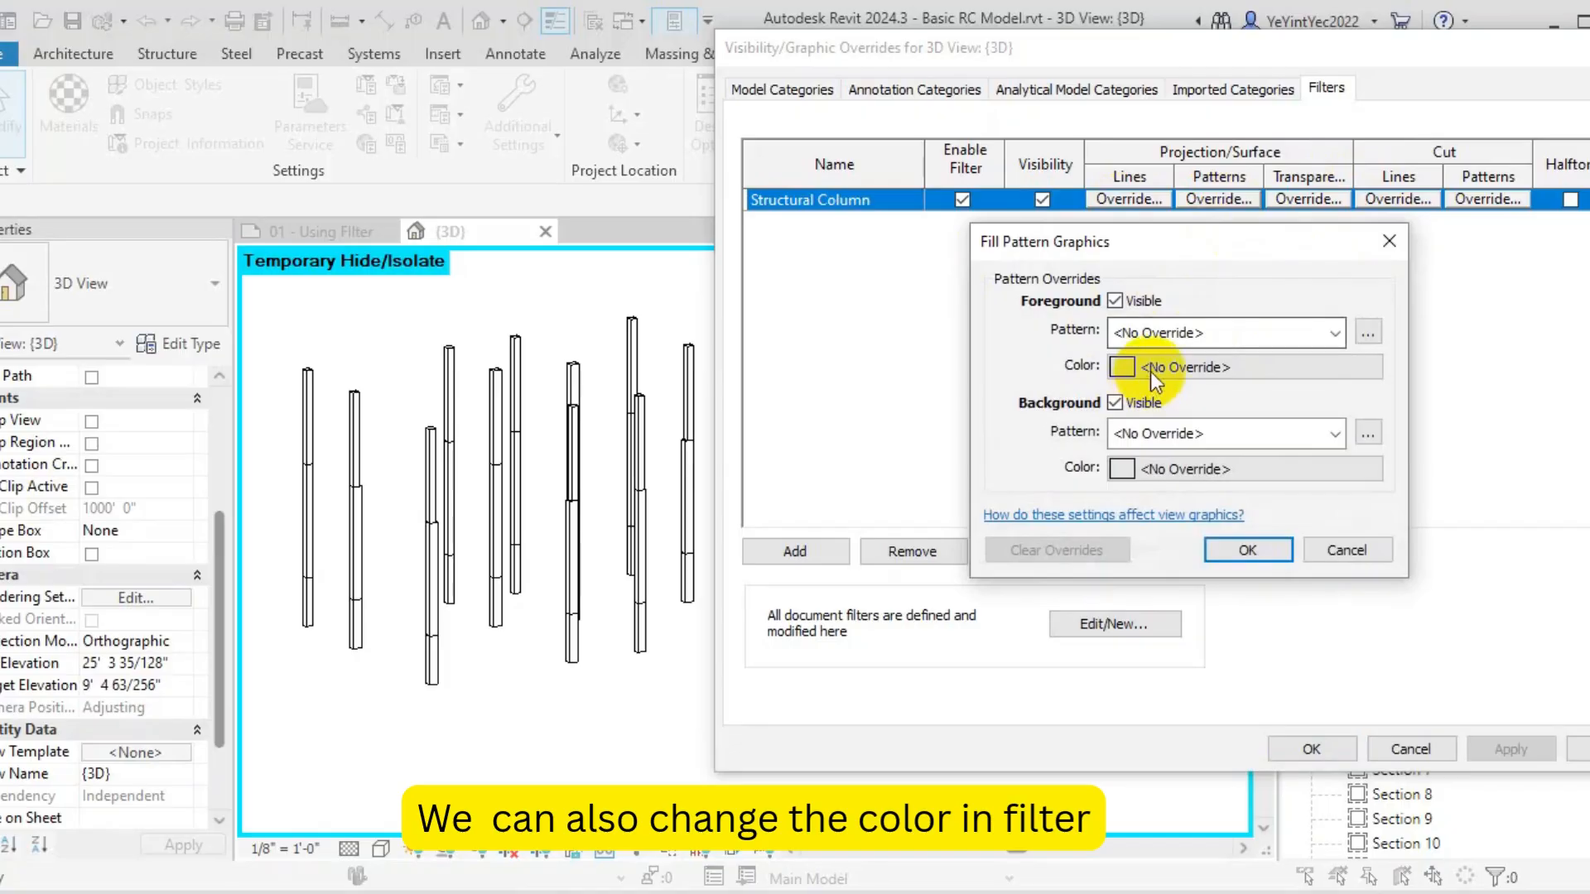
left_click(1326, 337)
left_click(1205, 376)
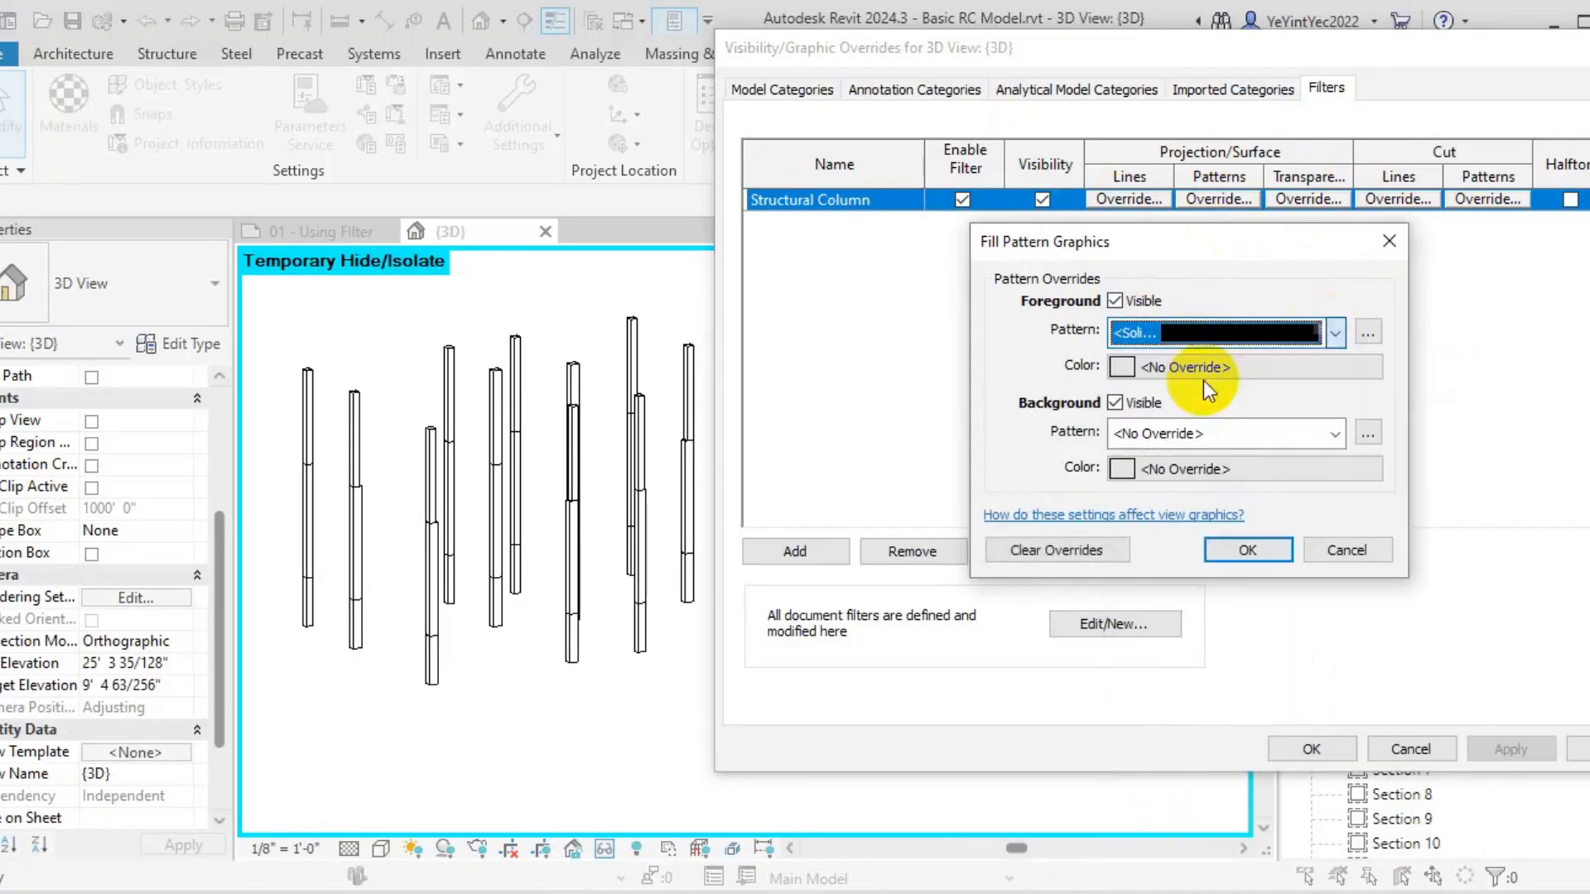
left_click(1176, 367)
left_click(1030, 435)
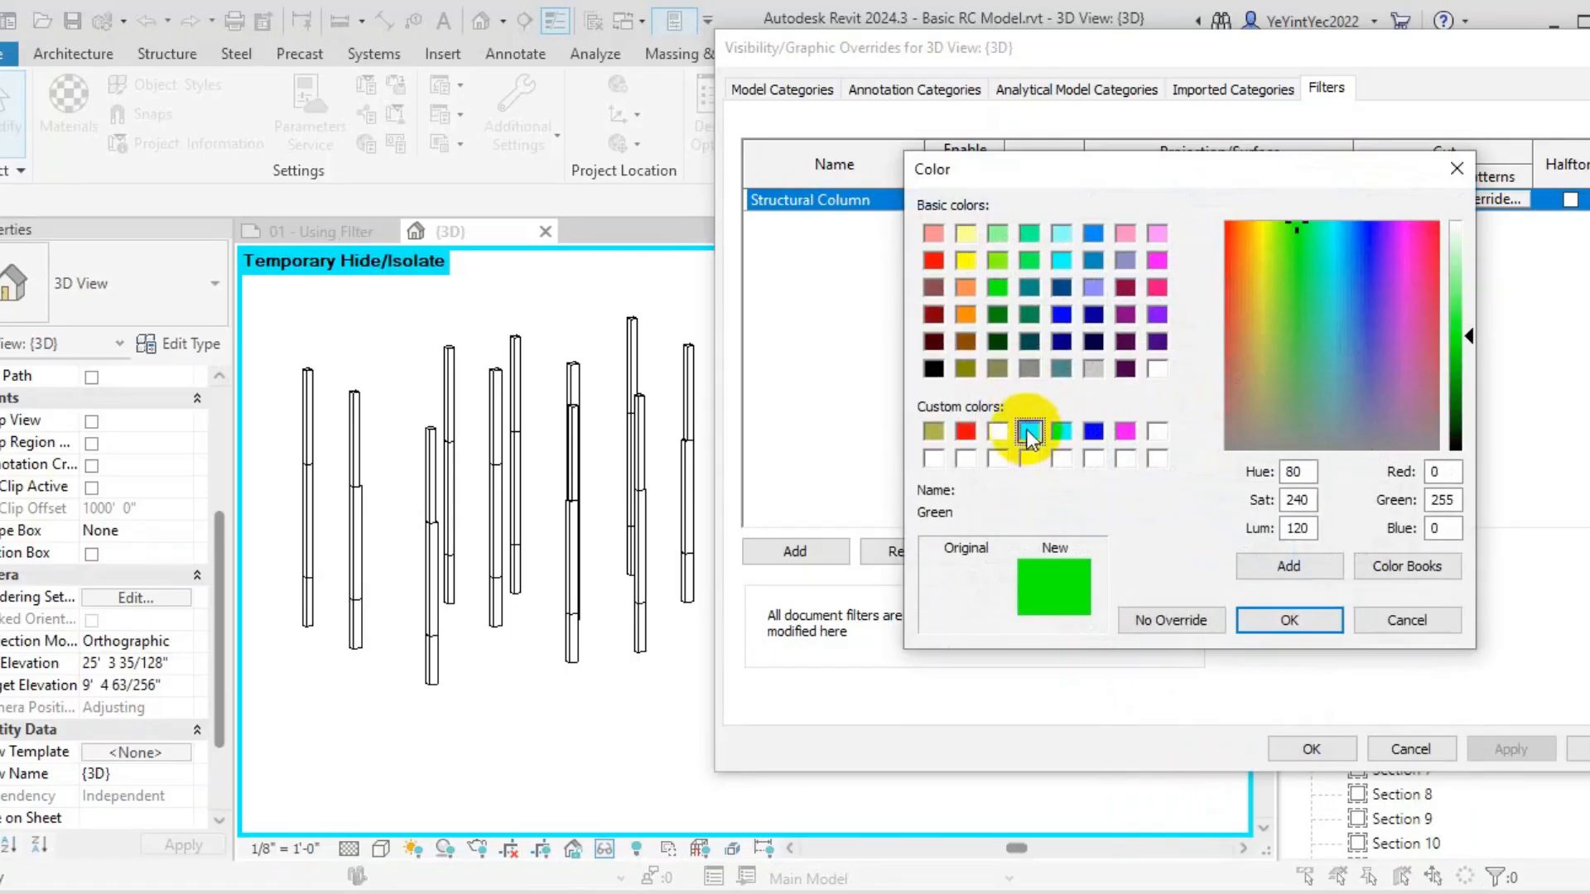
left_click(1310, 629)
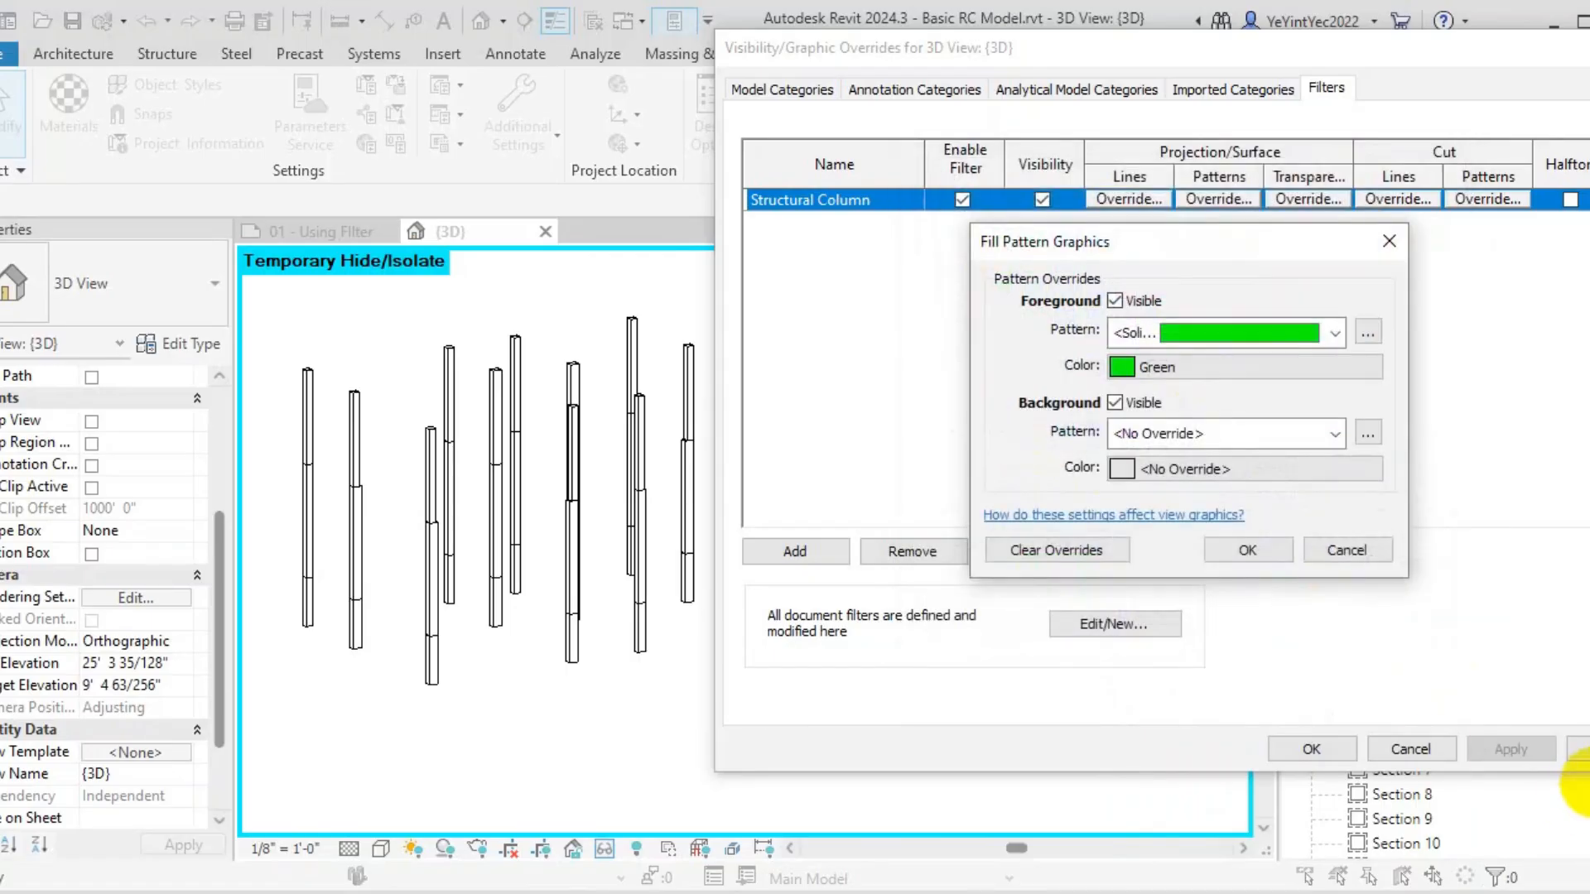
Override the Structural Column filter's projection/surface background pattern with a solid fill in green
left_click(1334, 434)
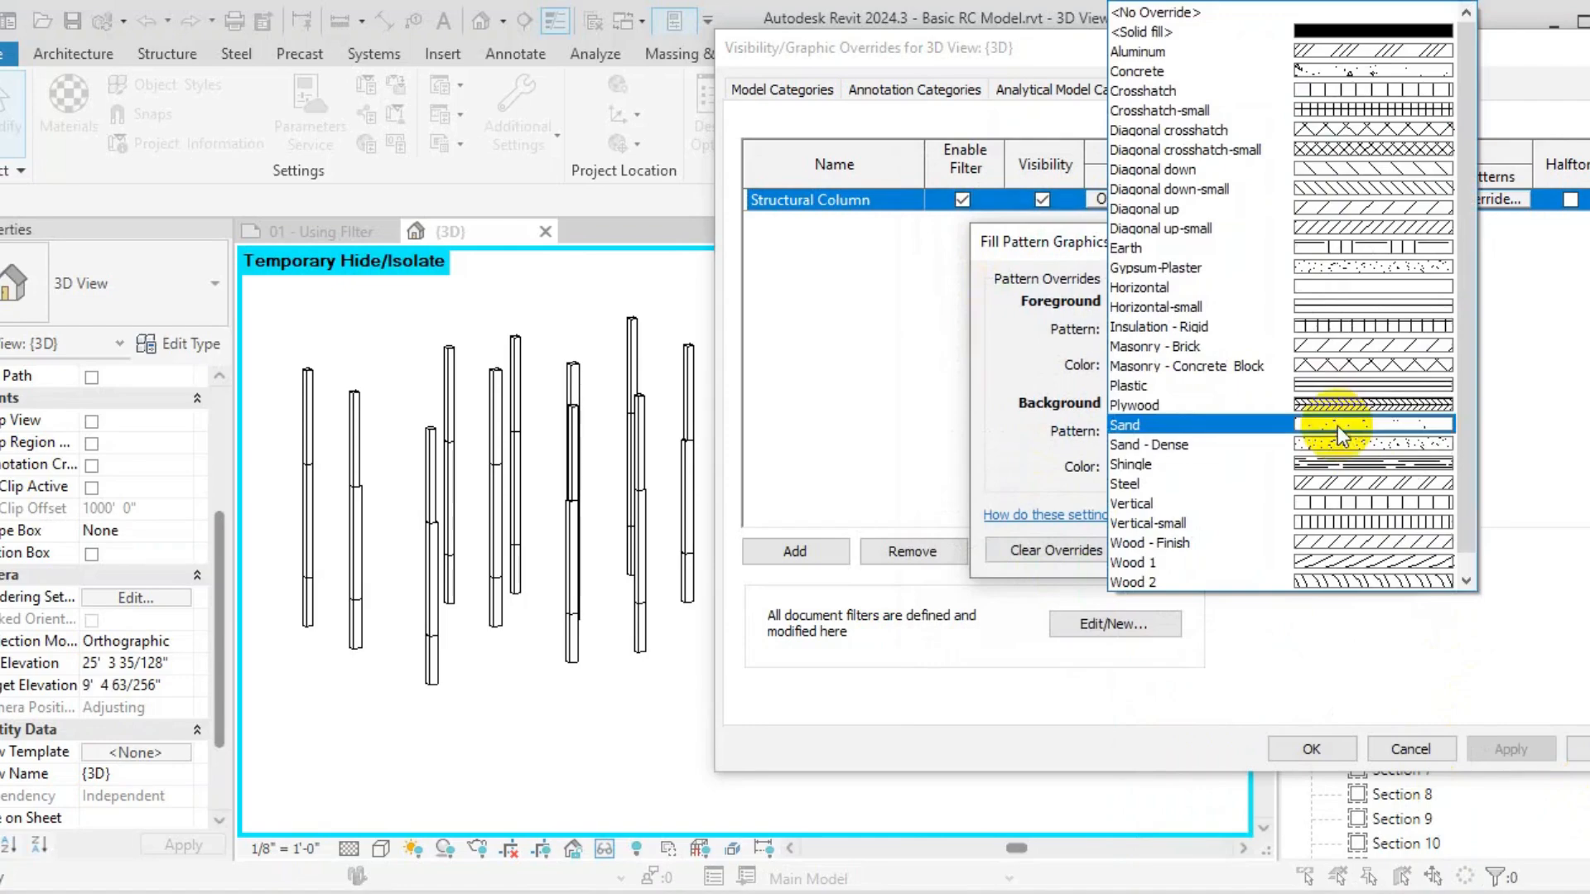
left_click(1292, 415)
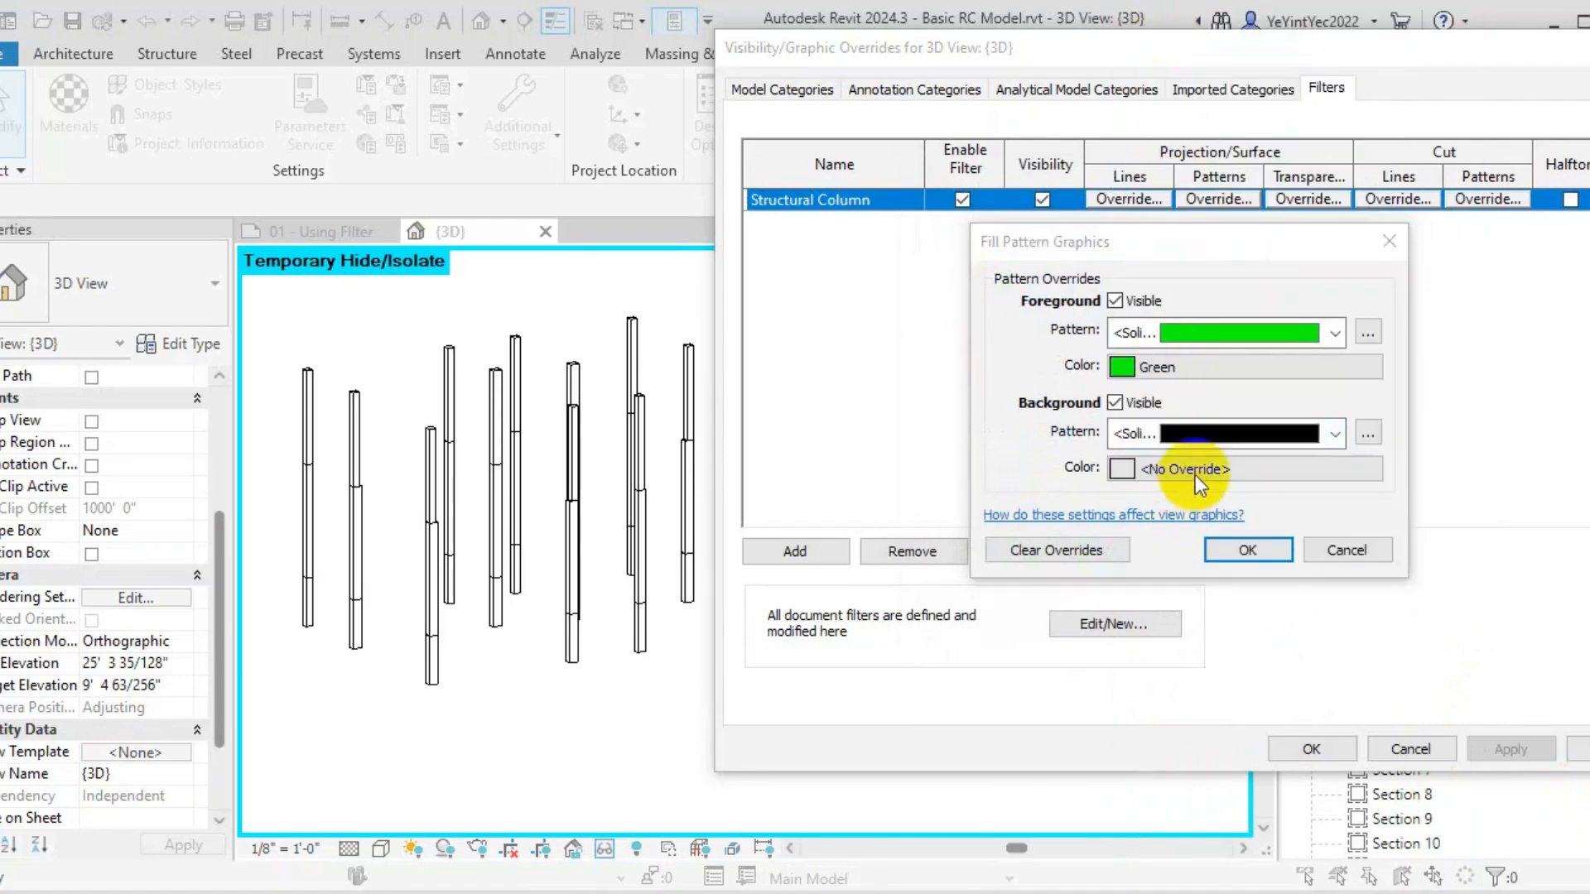
left_click(1195, 469)
left_click(1061, 433)
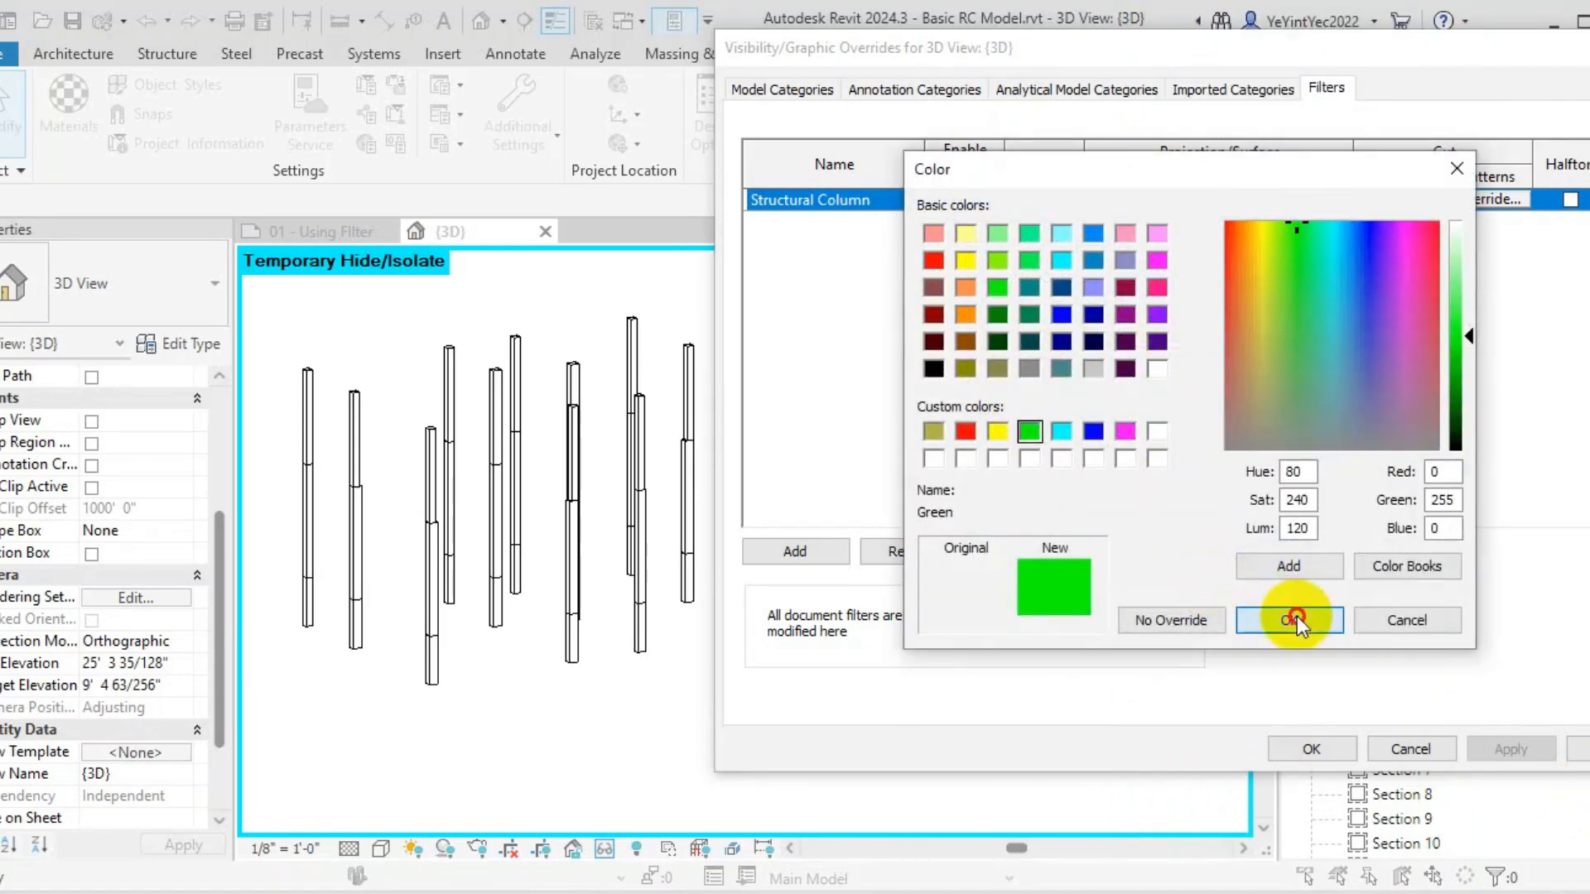
left_click(1290, 620)
left_click(1234, 553)
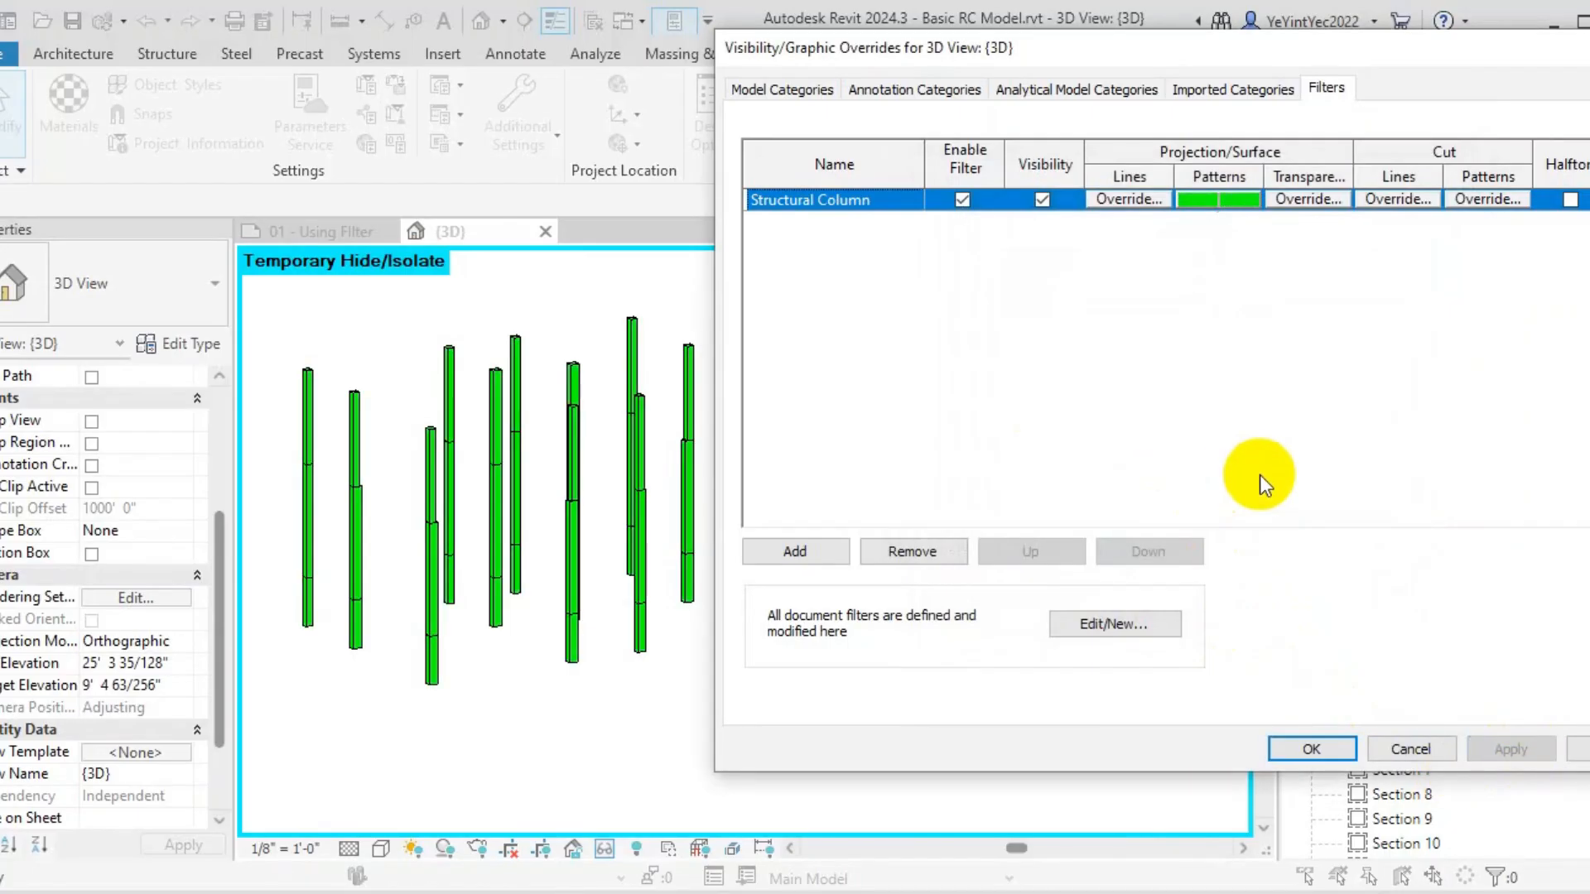
Switch halftone on and back off for the Structural Column filter, applying each change, and close the view's graphic overrides
left_click(1571, 199)
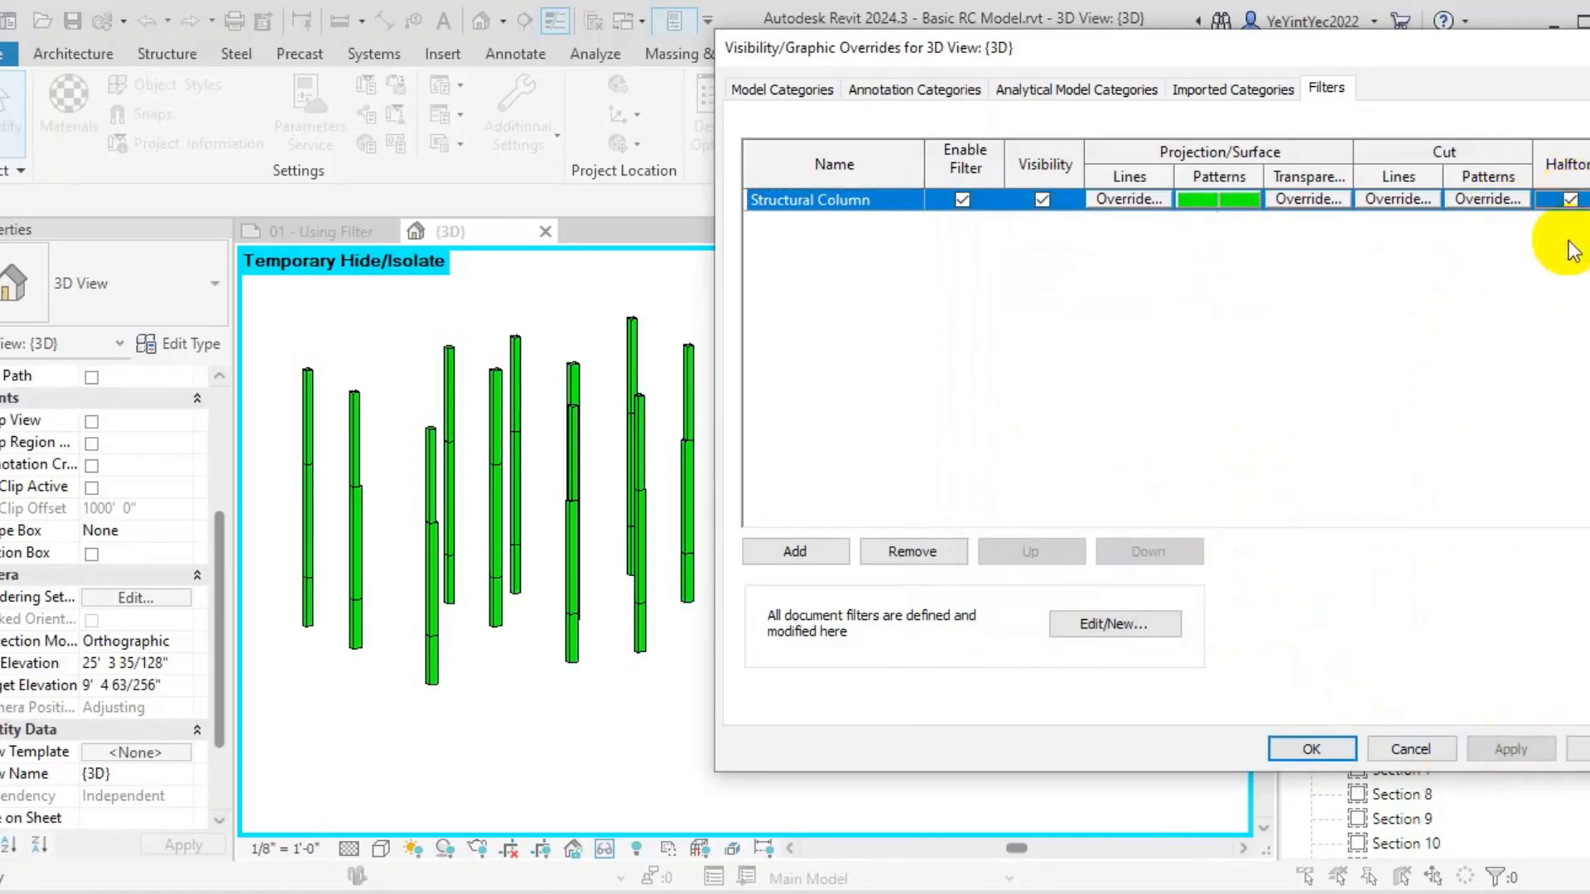
left_click(1520, 755)
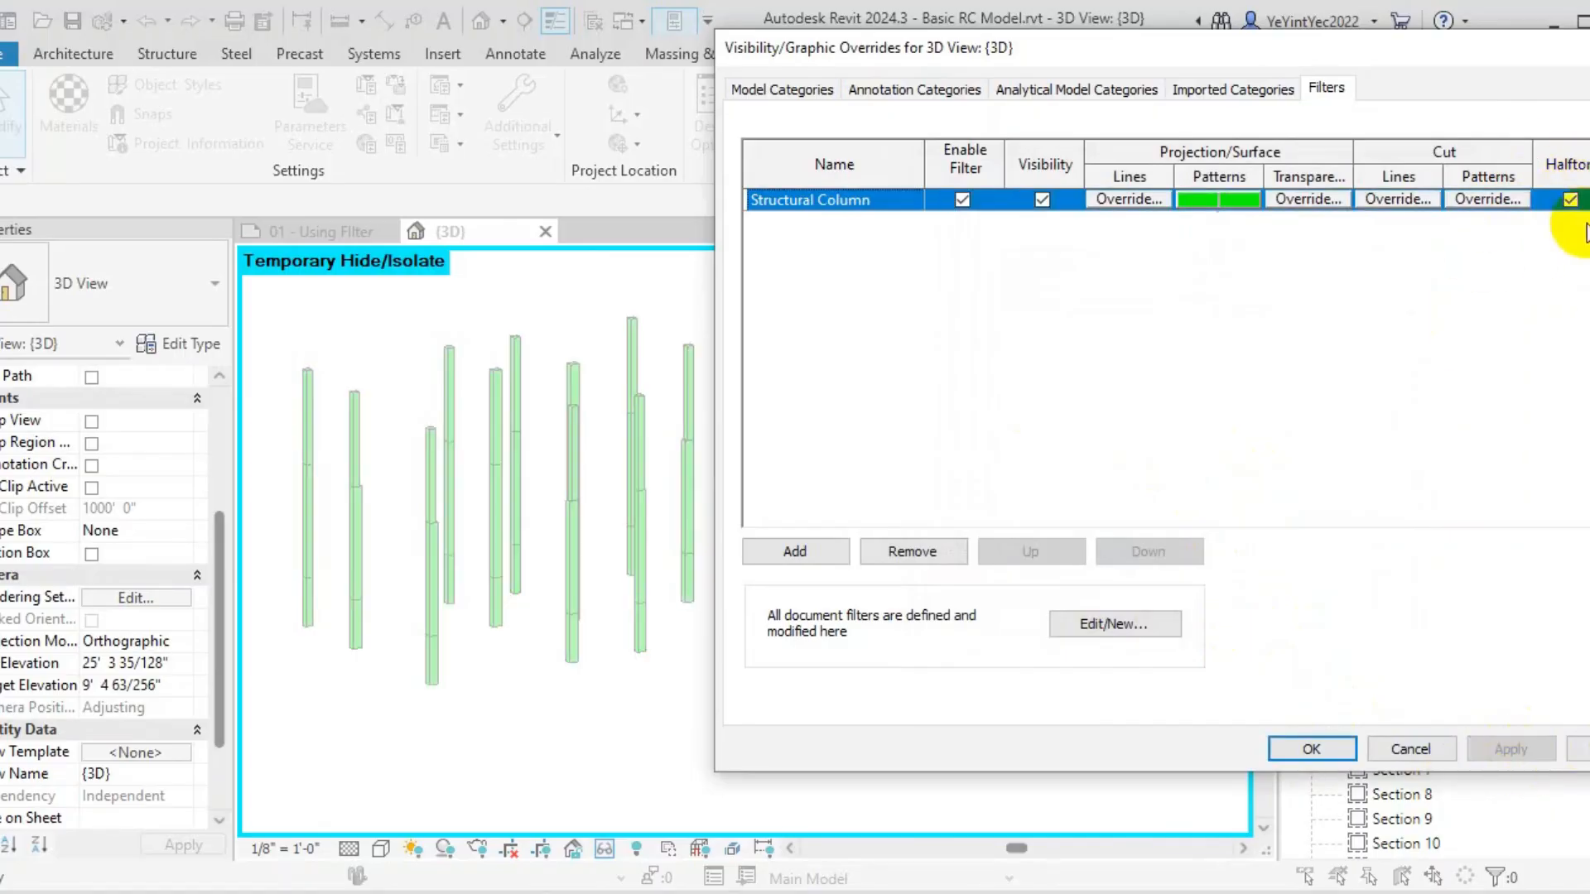
left_click(1571, 199)
left_click(1509, 754)
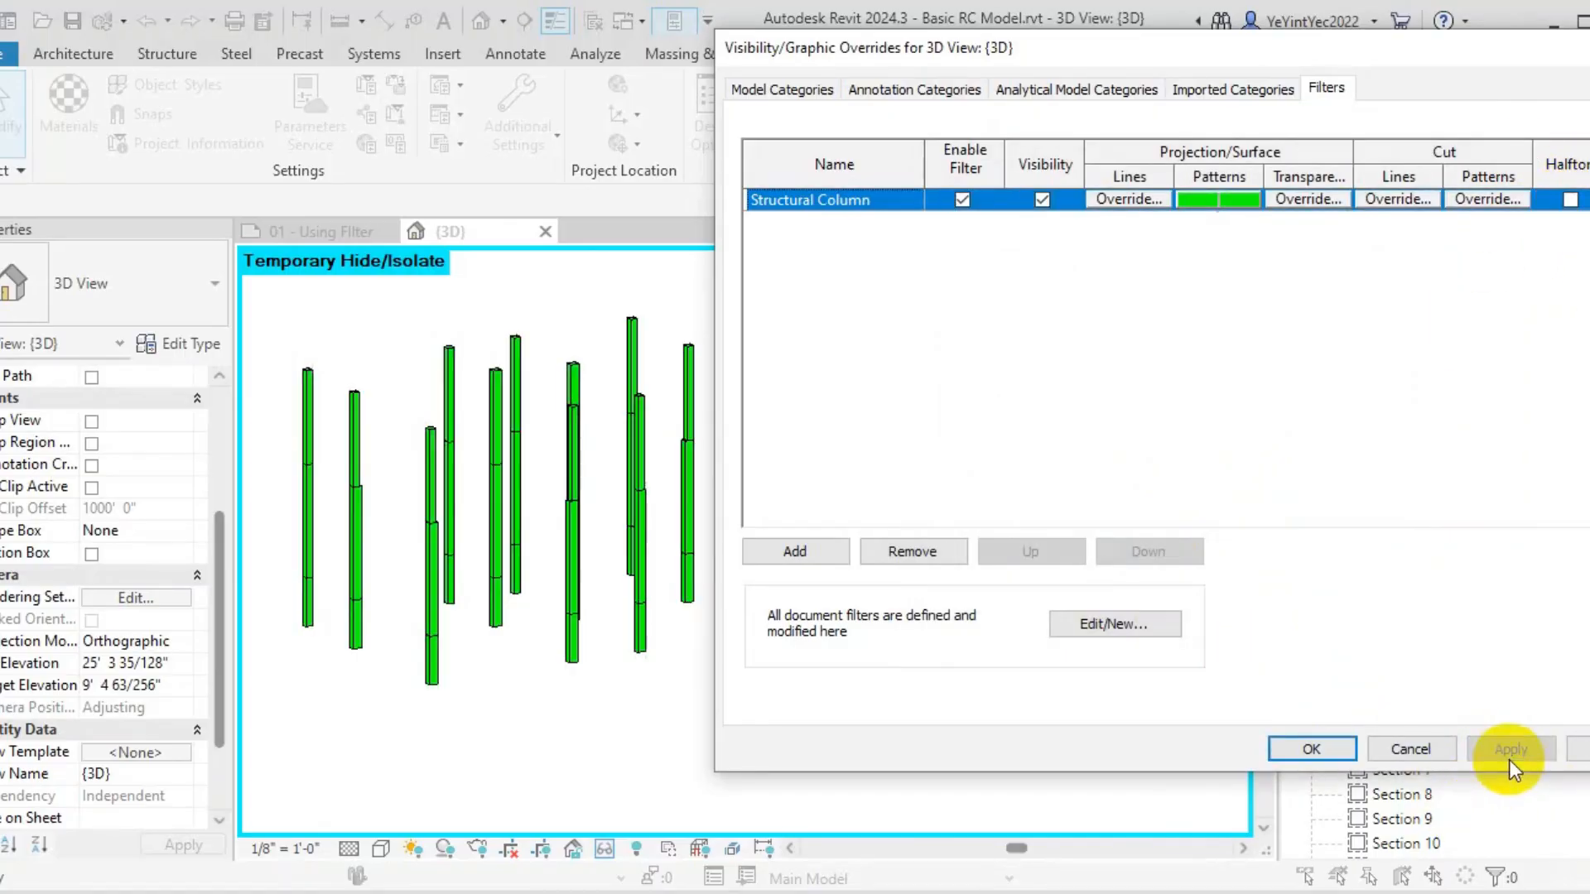
left_click(1314, 748)
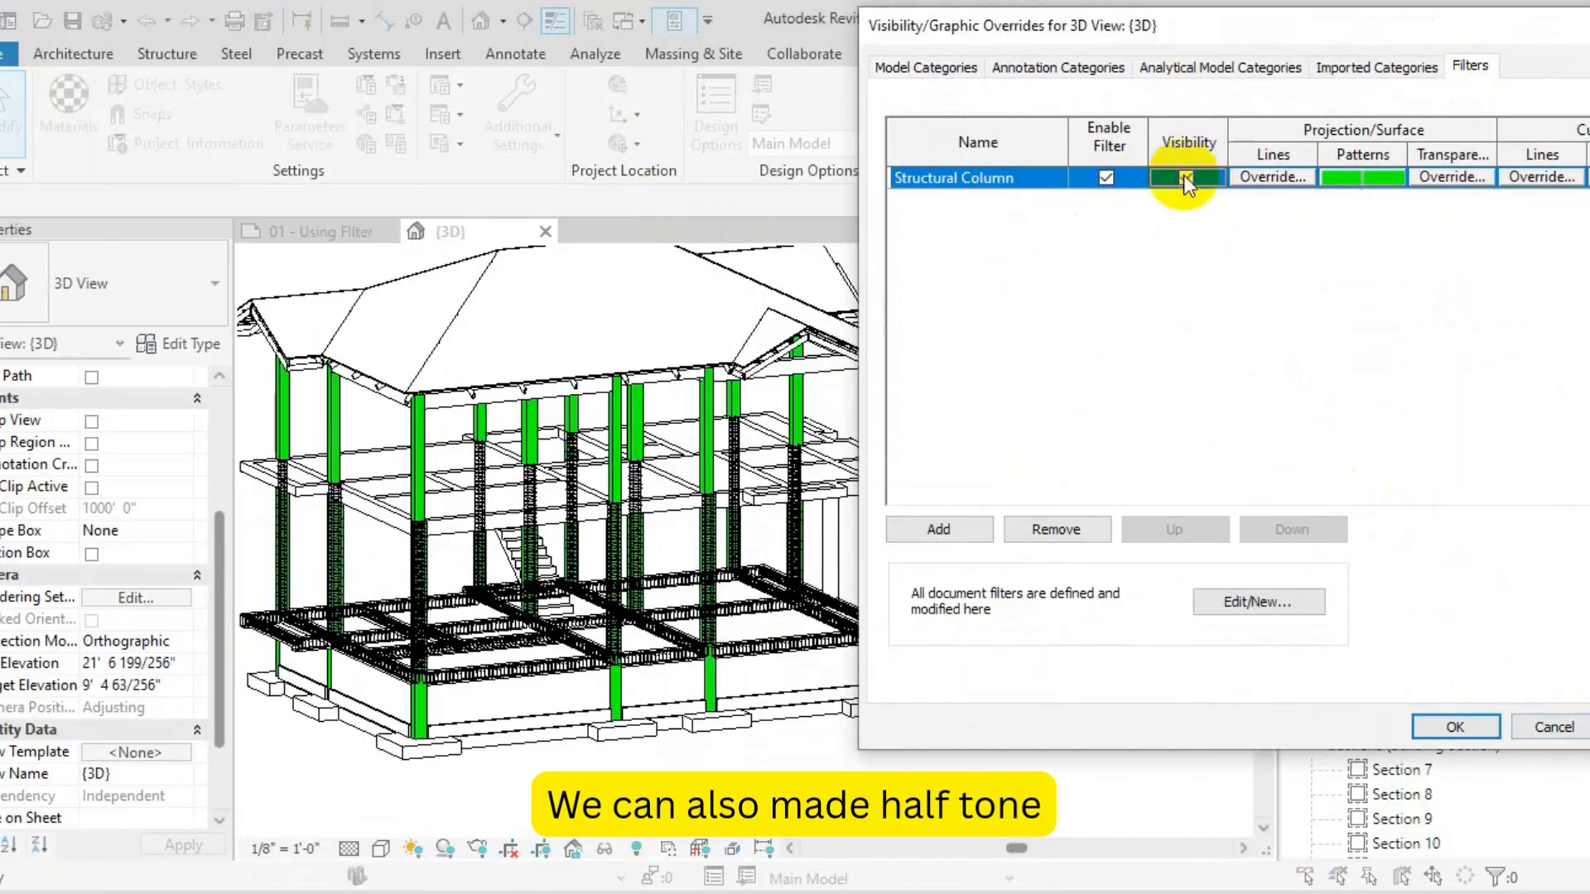
Remove the Structural Column filter from the 3D view's graphic overrides and apply the change
left_click(1056, 530)
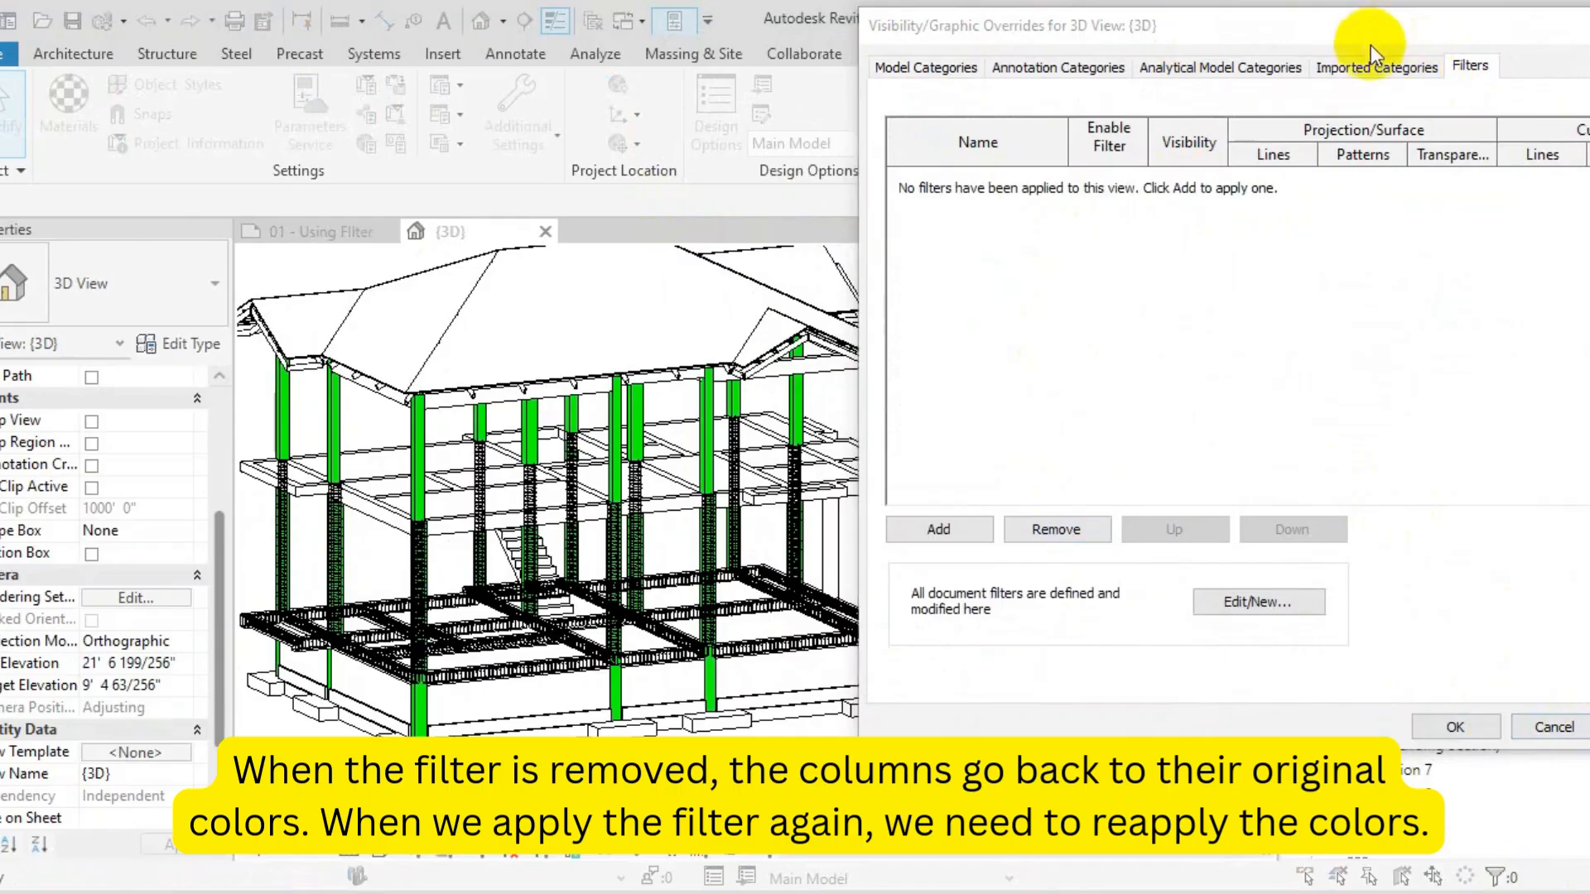
left_click_drag(1370, 26, 1292, 29)
left_click(1578, 731)
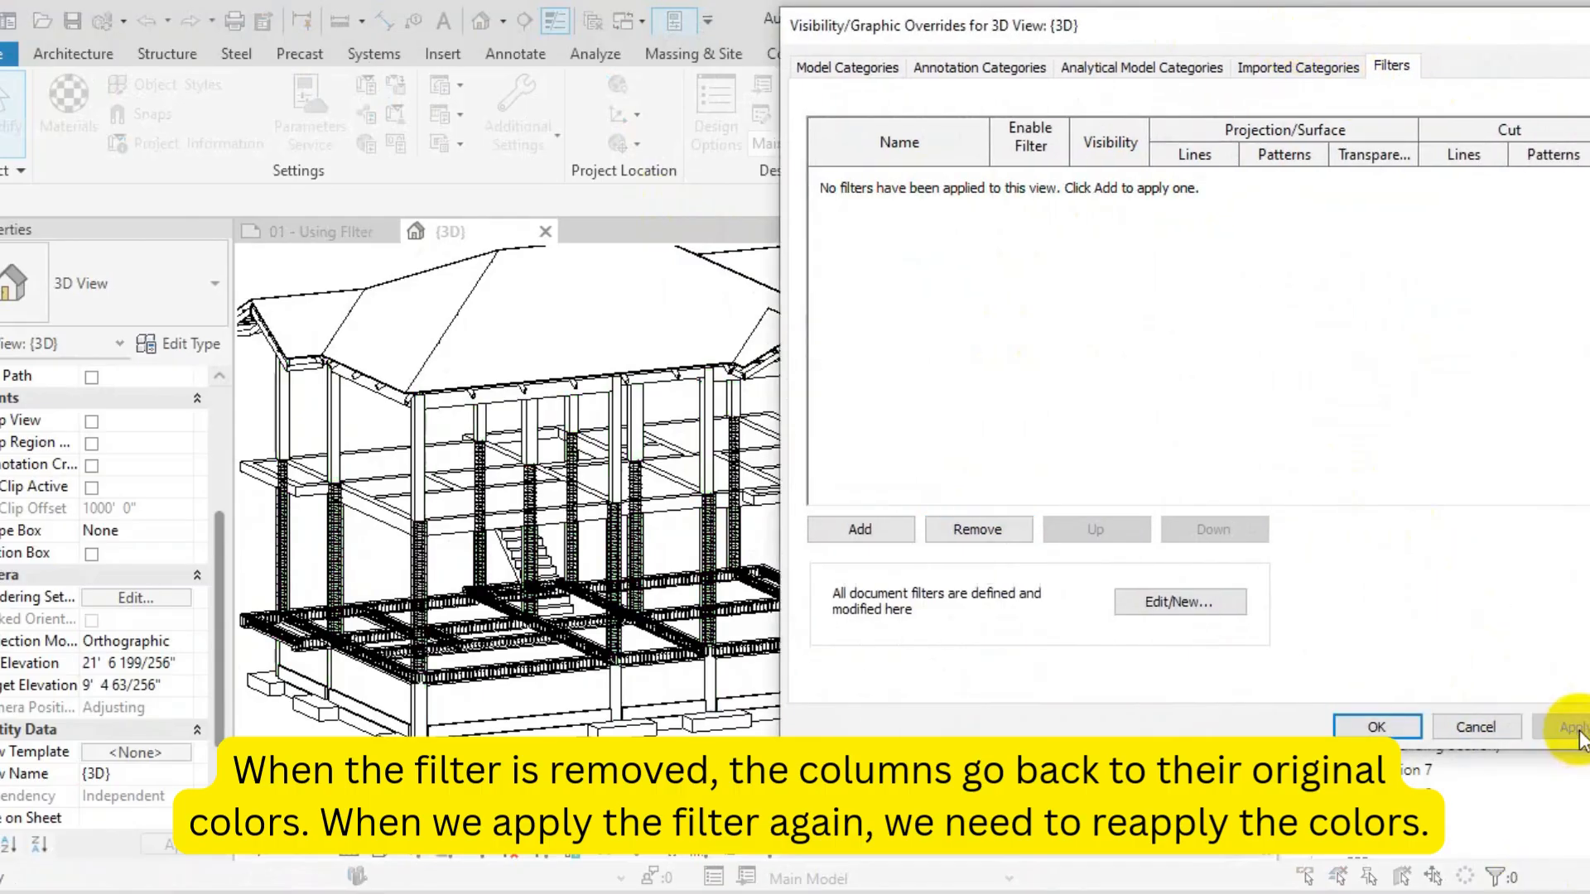
Add the Structural Column filter back to the 3D view's graphic overrides
left_click(880, 537)
left_click(1169, 338)
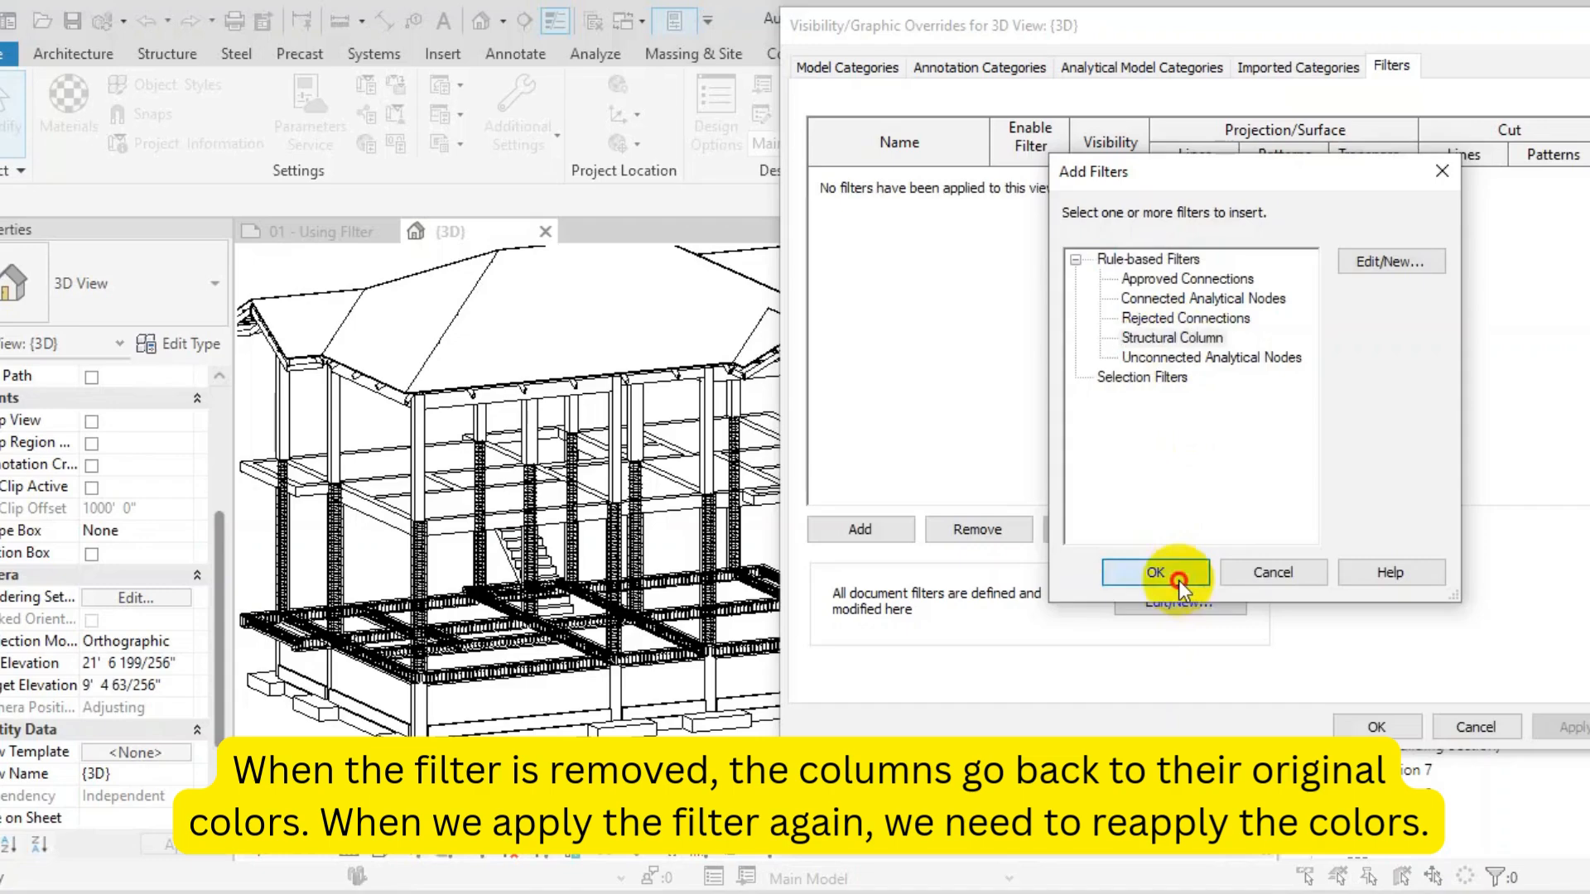
left_click(1178, 576)
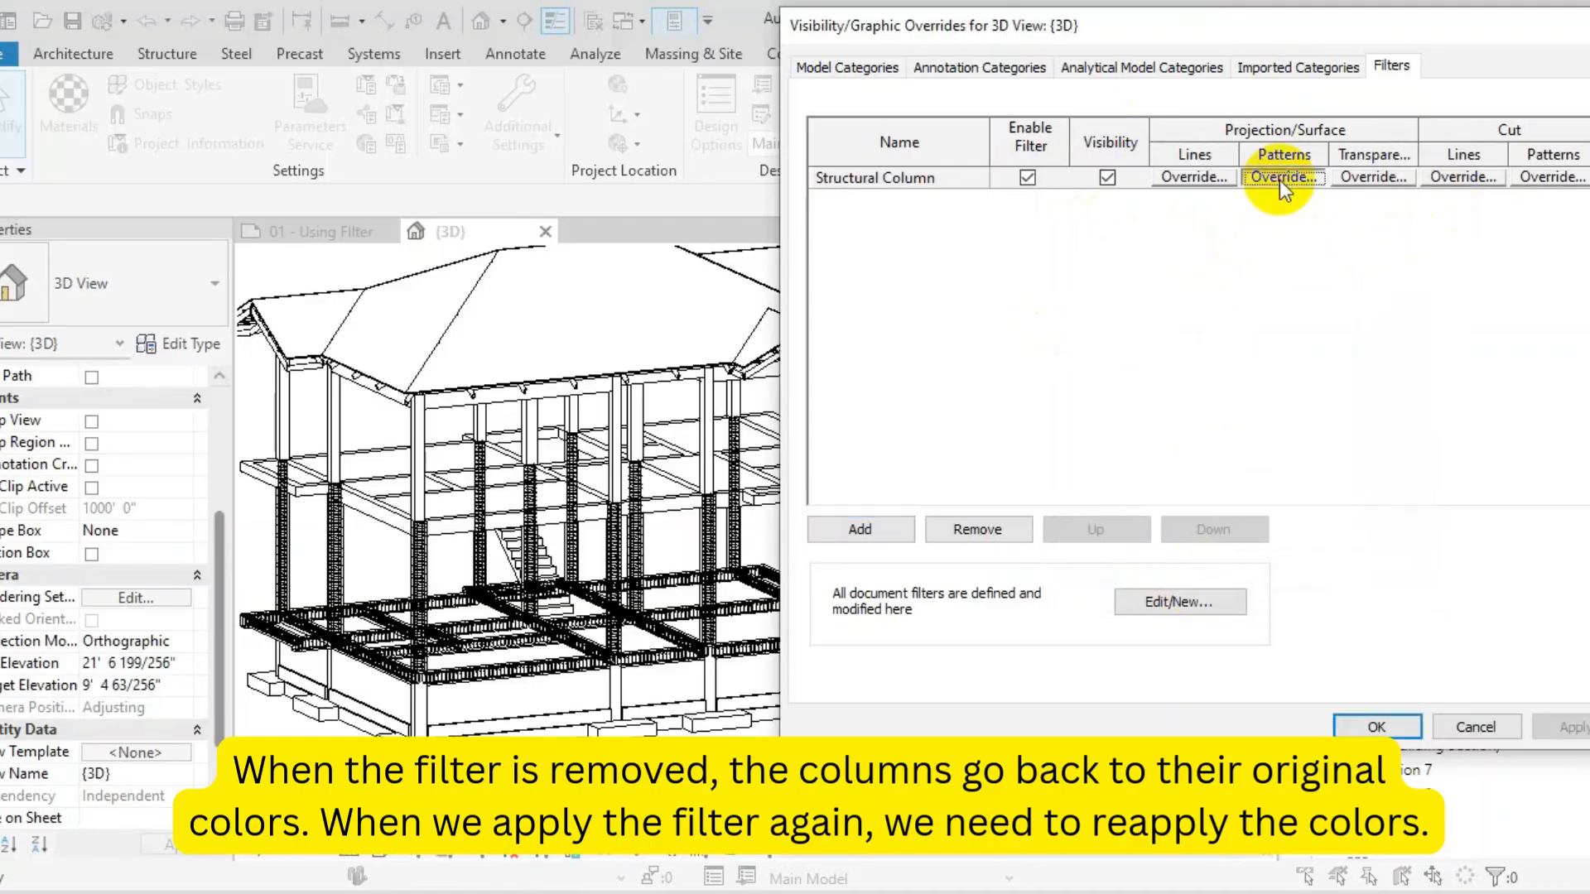
Override the re-added filter's projection/surface foreground pattern with a green solid fill, apply it and close the overrides
left_click(1282, 177)
left_click(1399, 311)
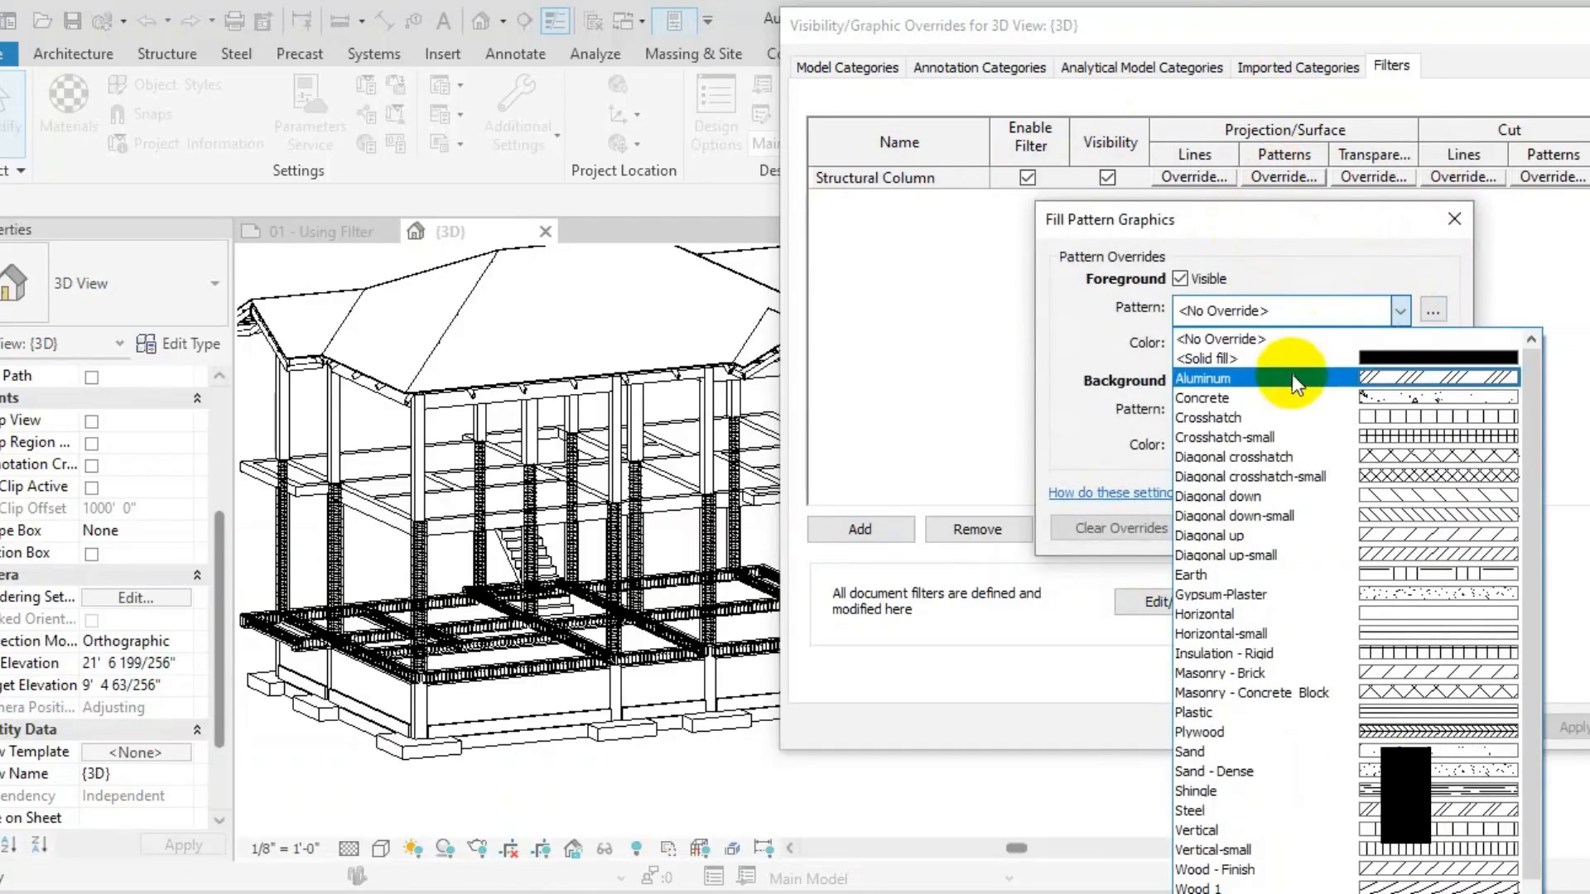
left_click(1289, 363)
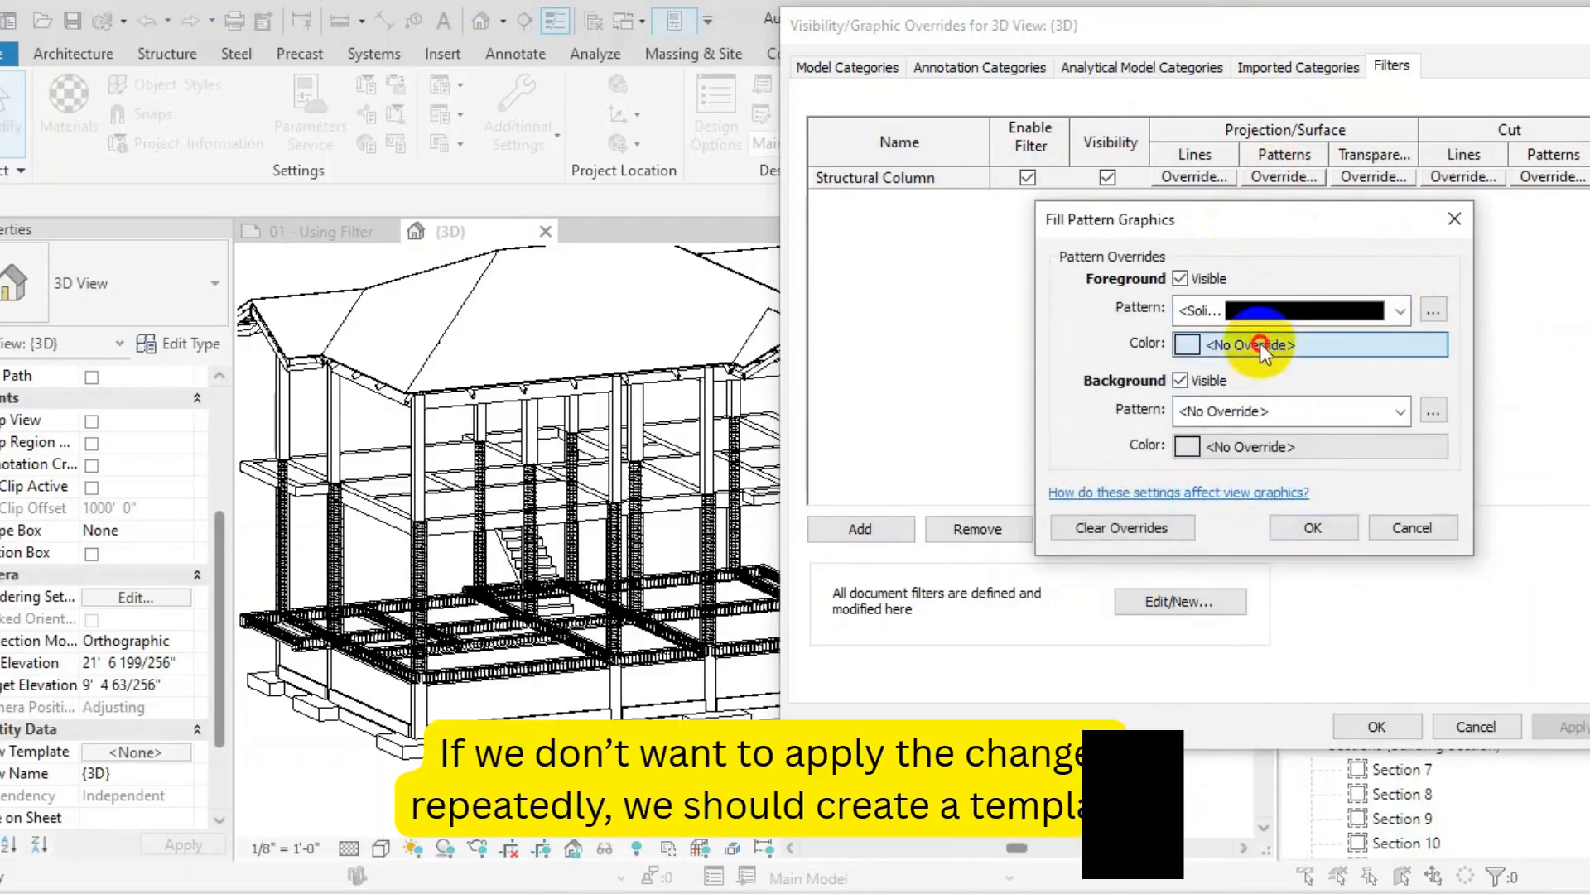
left_click(1259, 343)
left_click(1094, 409)
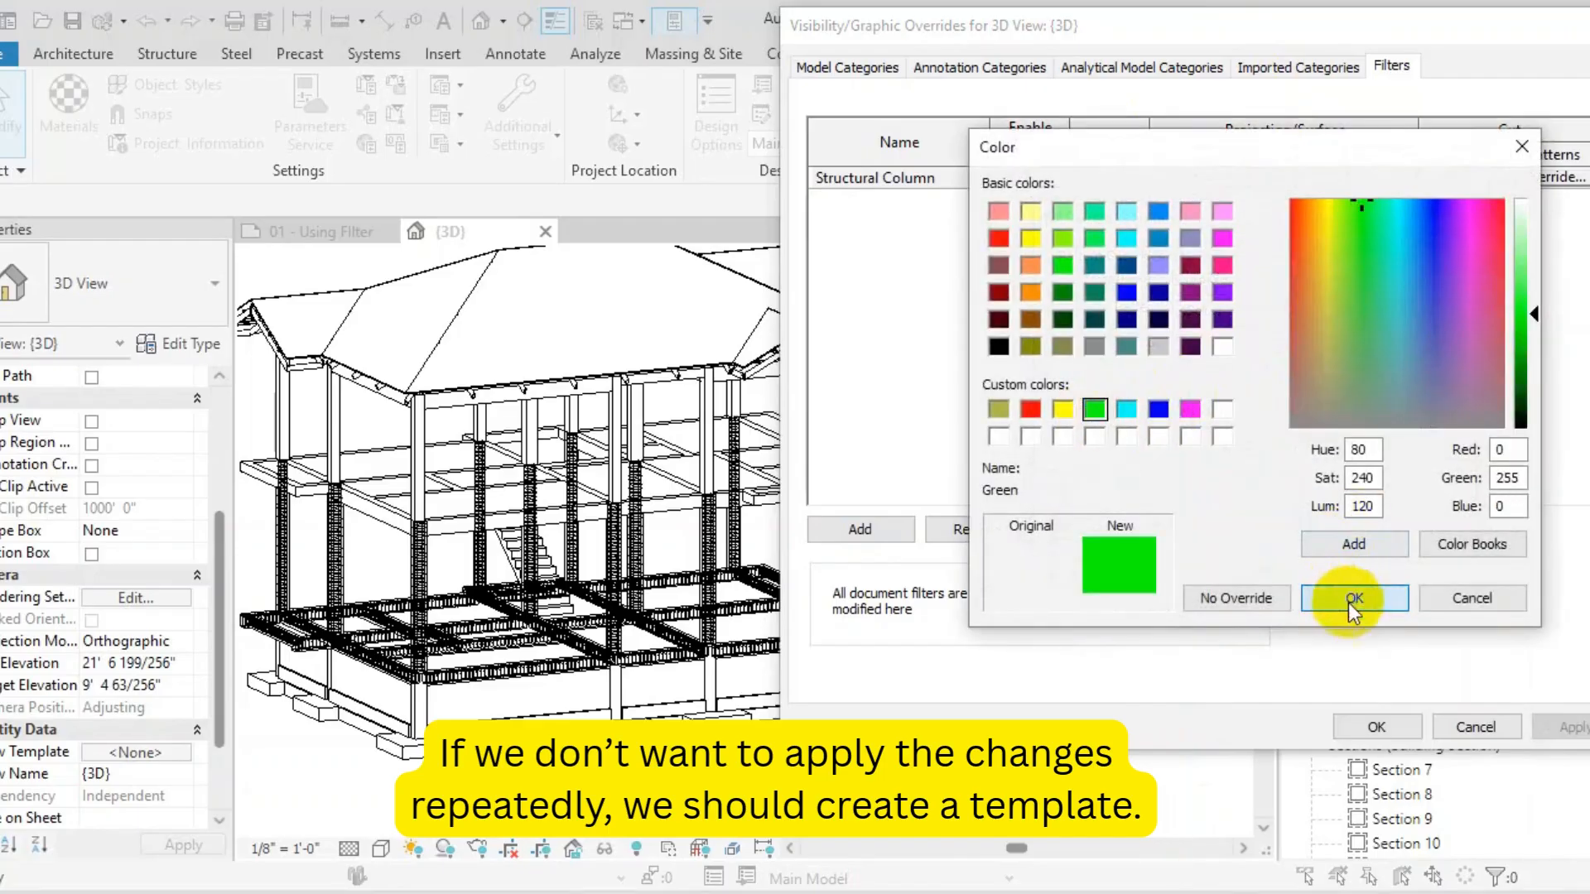
left_click(1345, 596)
left_click(1320, 523)
left_click(1545, 724)
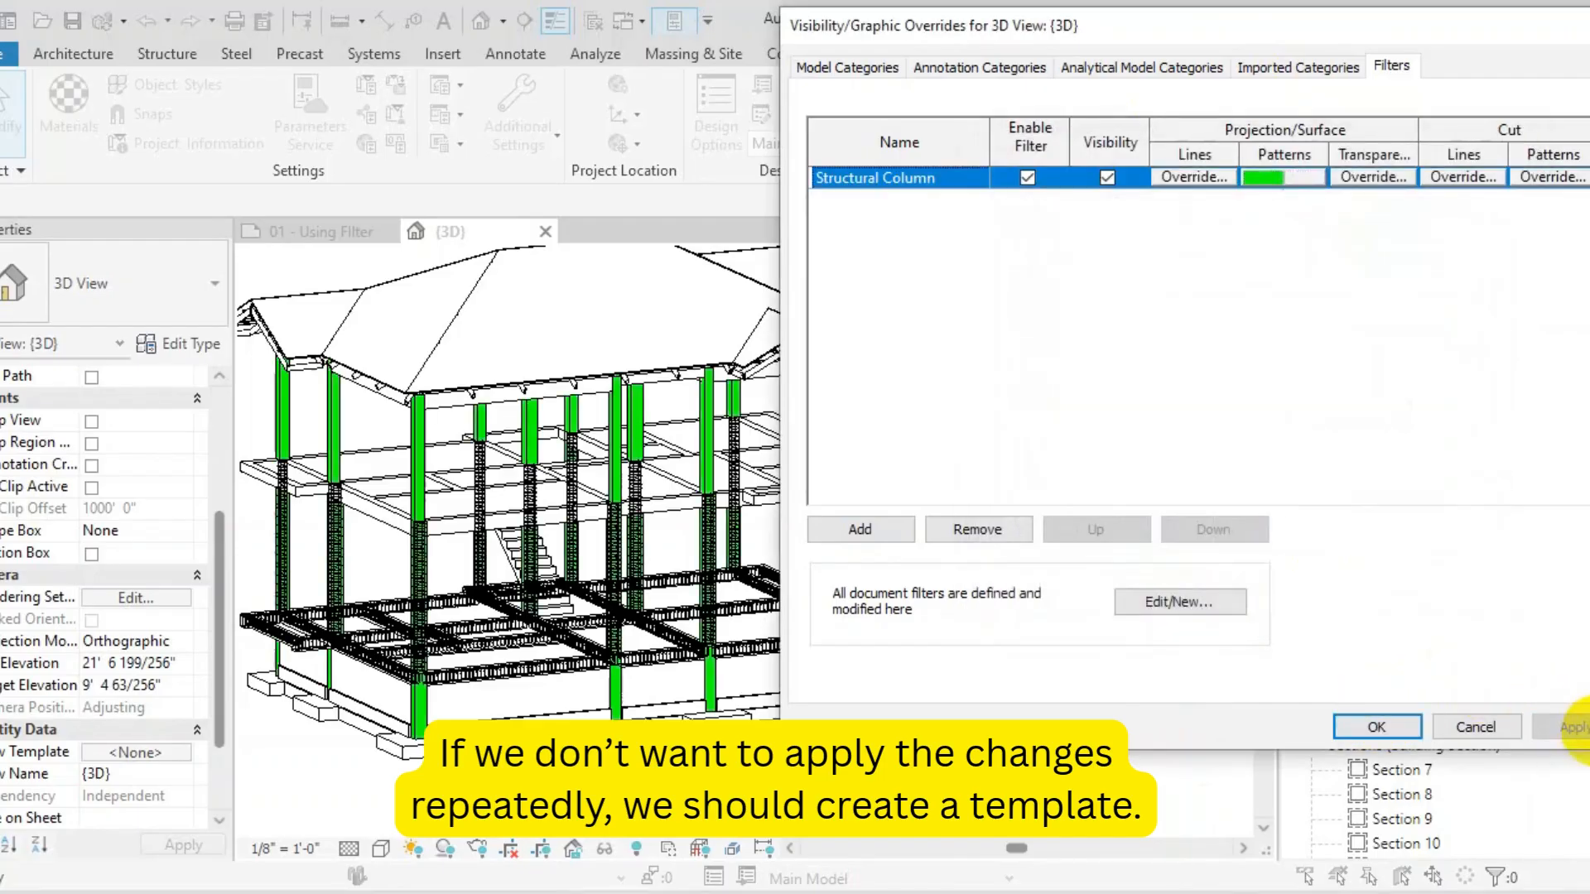
left_click(1377, 727)
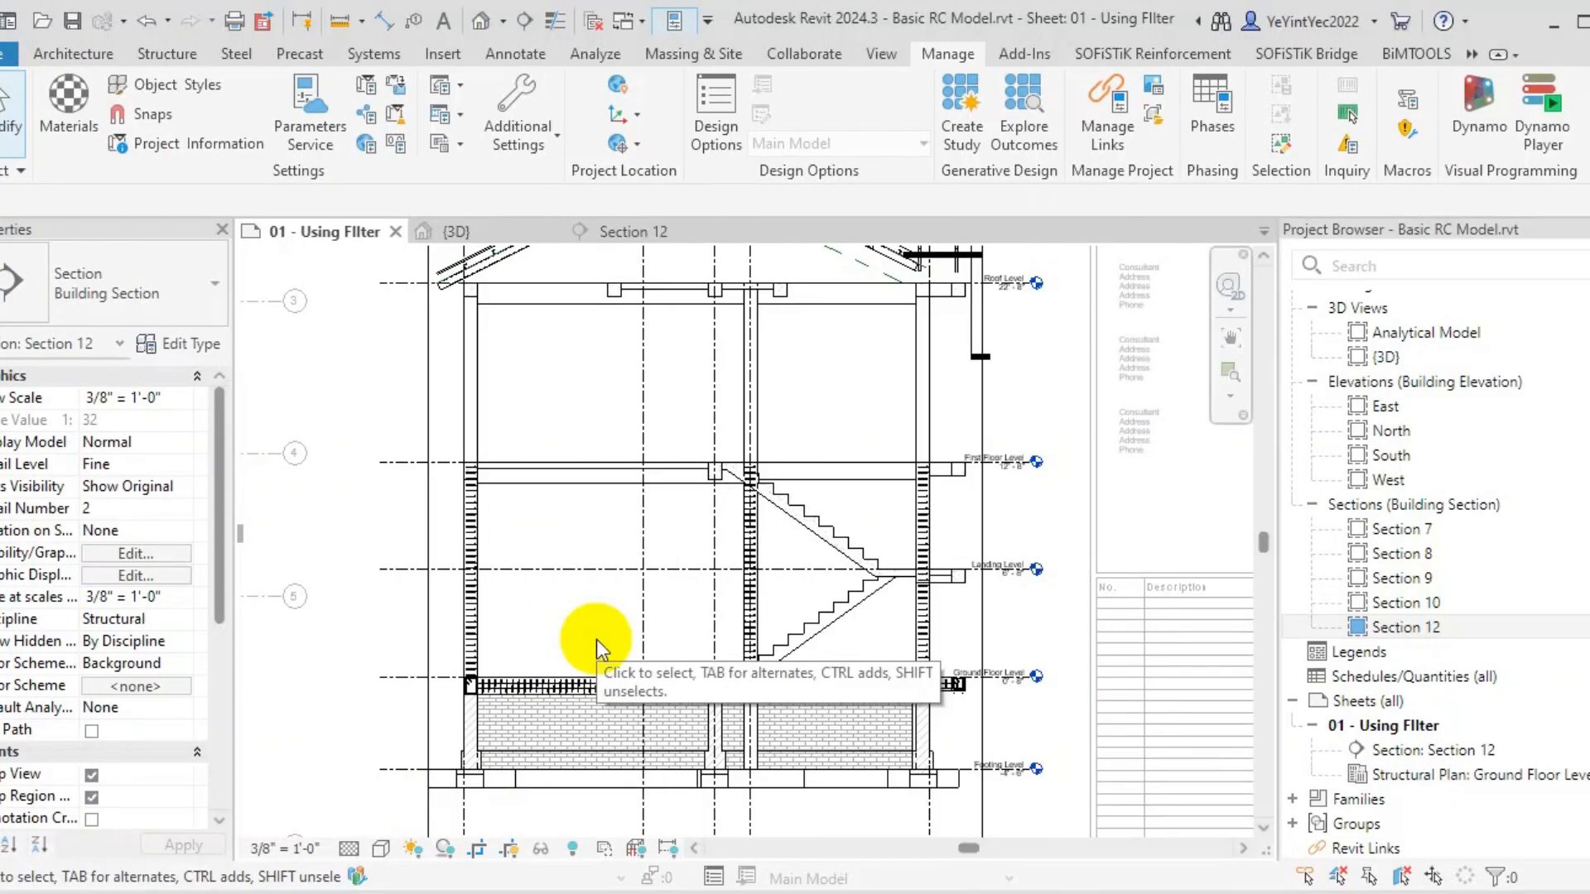
Add the Structural Column filter to the graphic overrides of the Section 12 view
scroll(596, 639, "up", 1)
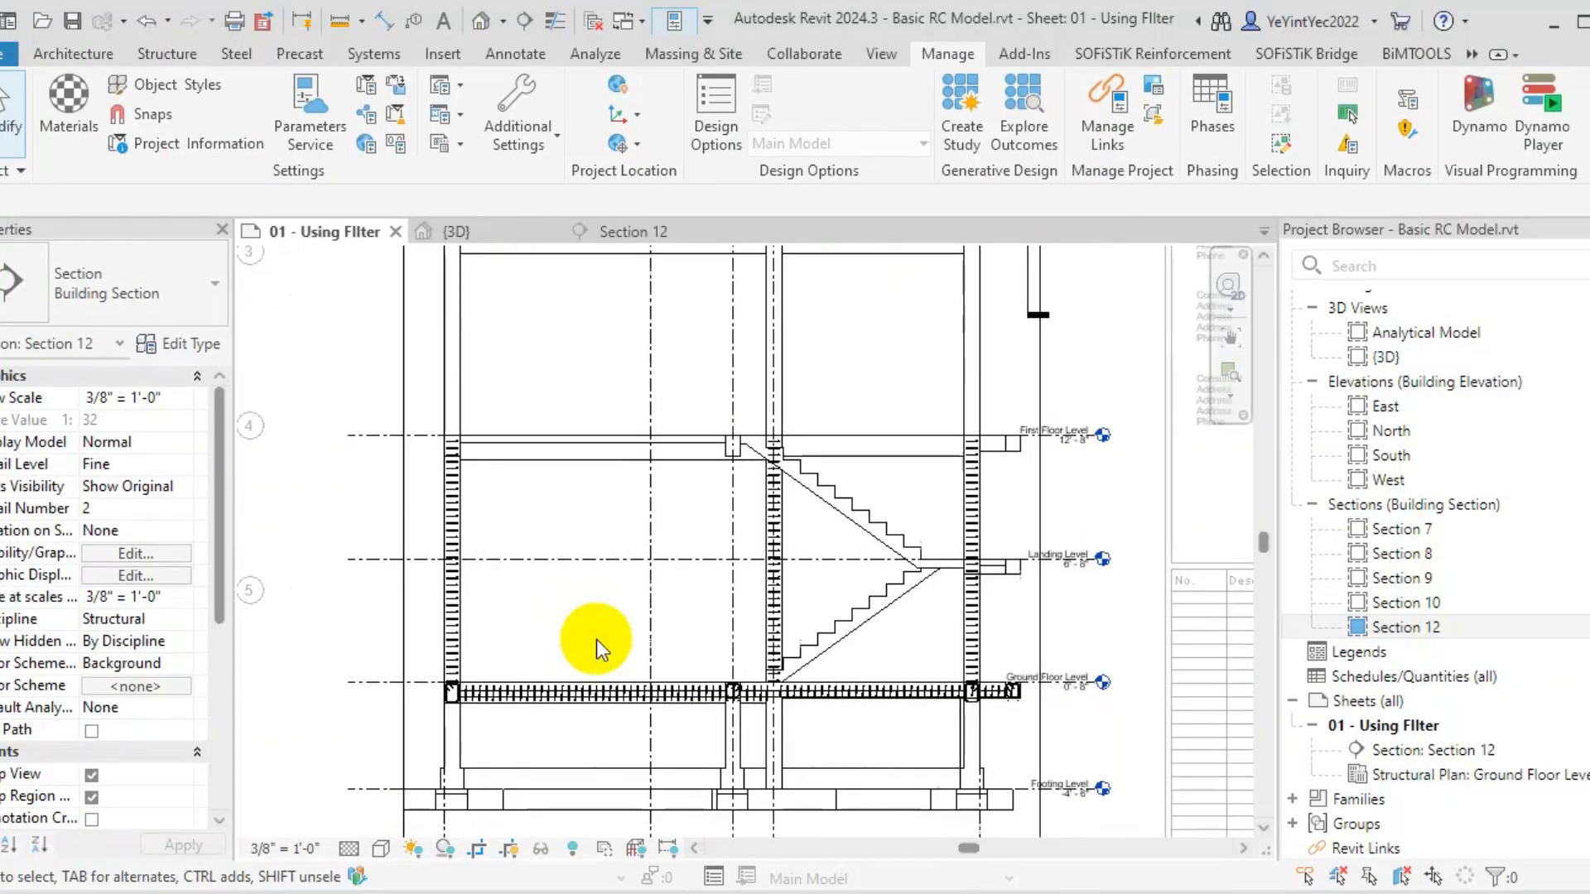
key("v")
key("g")
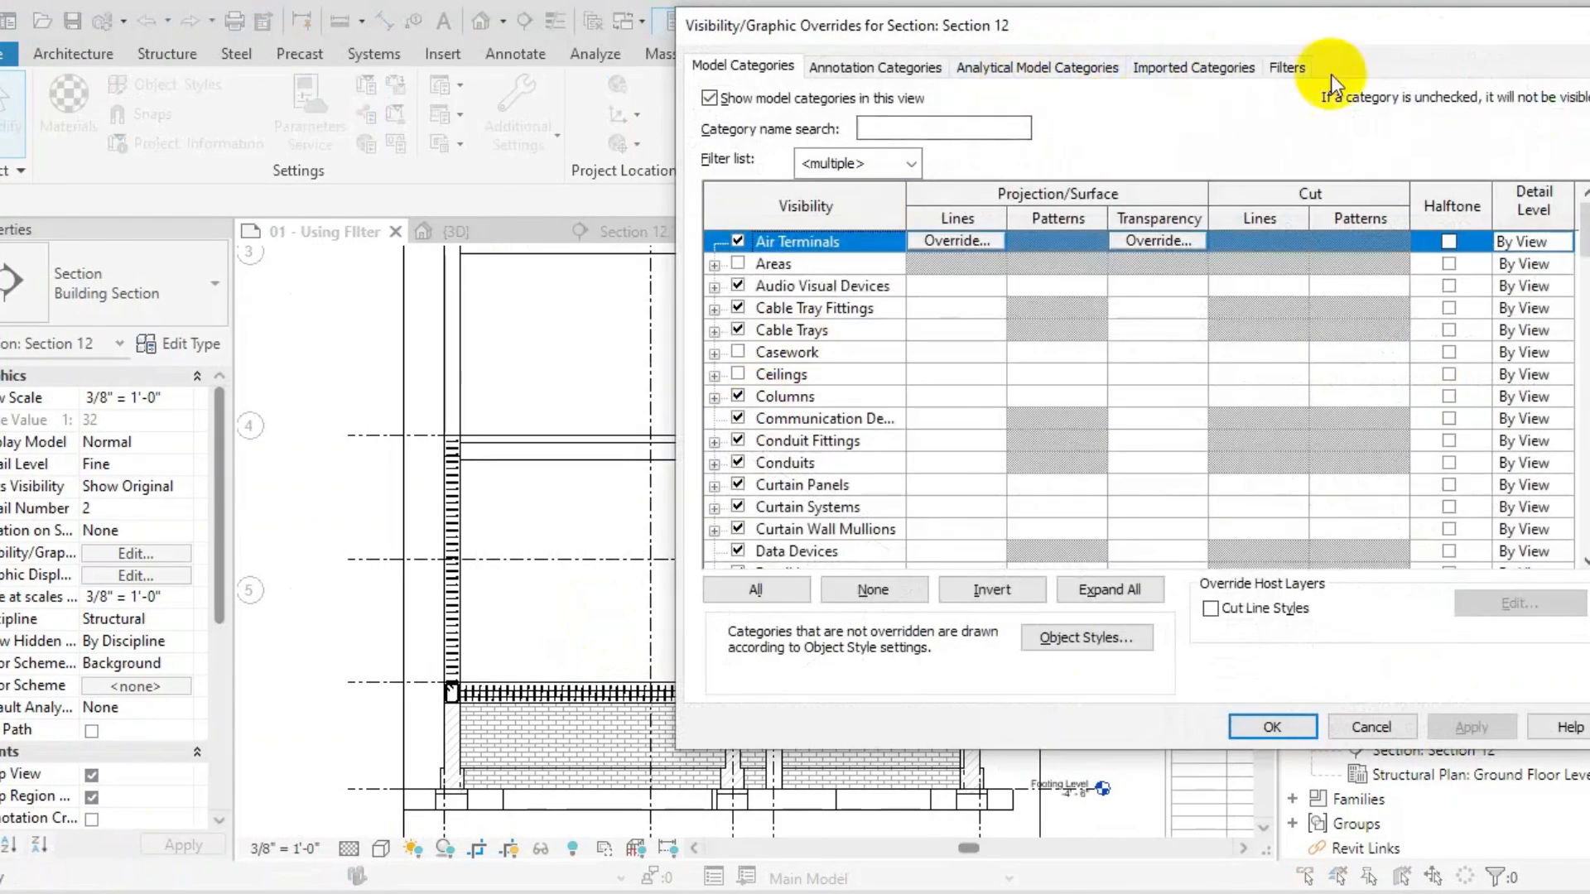
left_click(1286, 66)
left_click(778, 532)
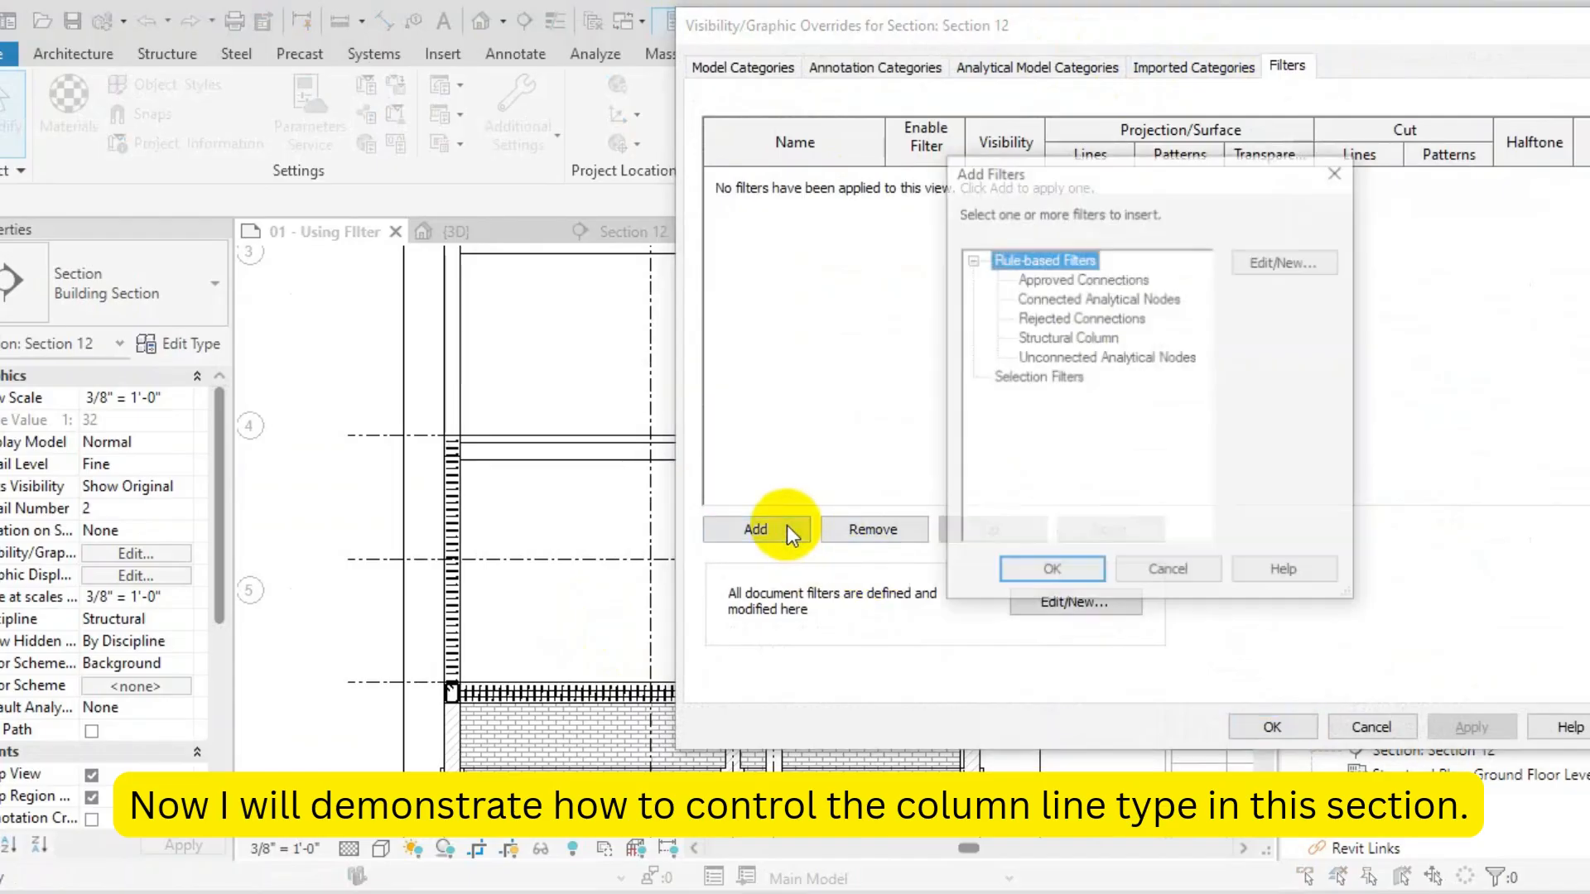
left_click(1076, 337)
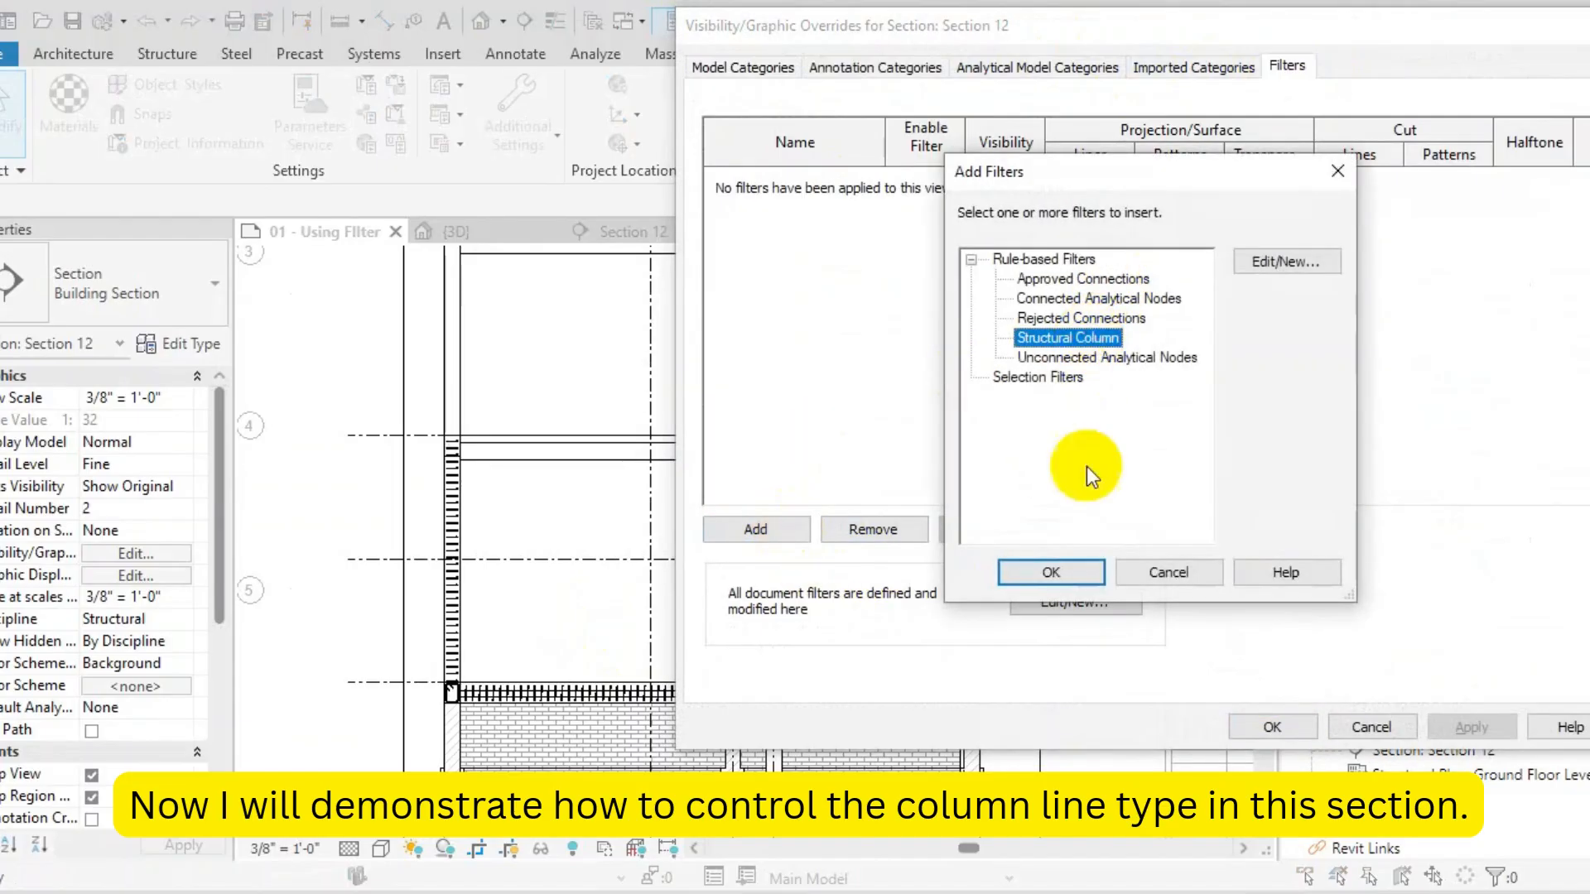
left_click(1045, 571)
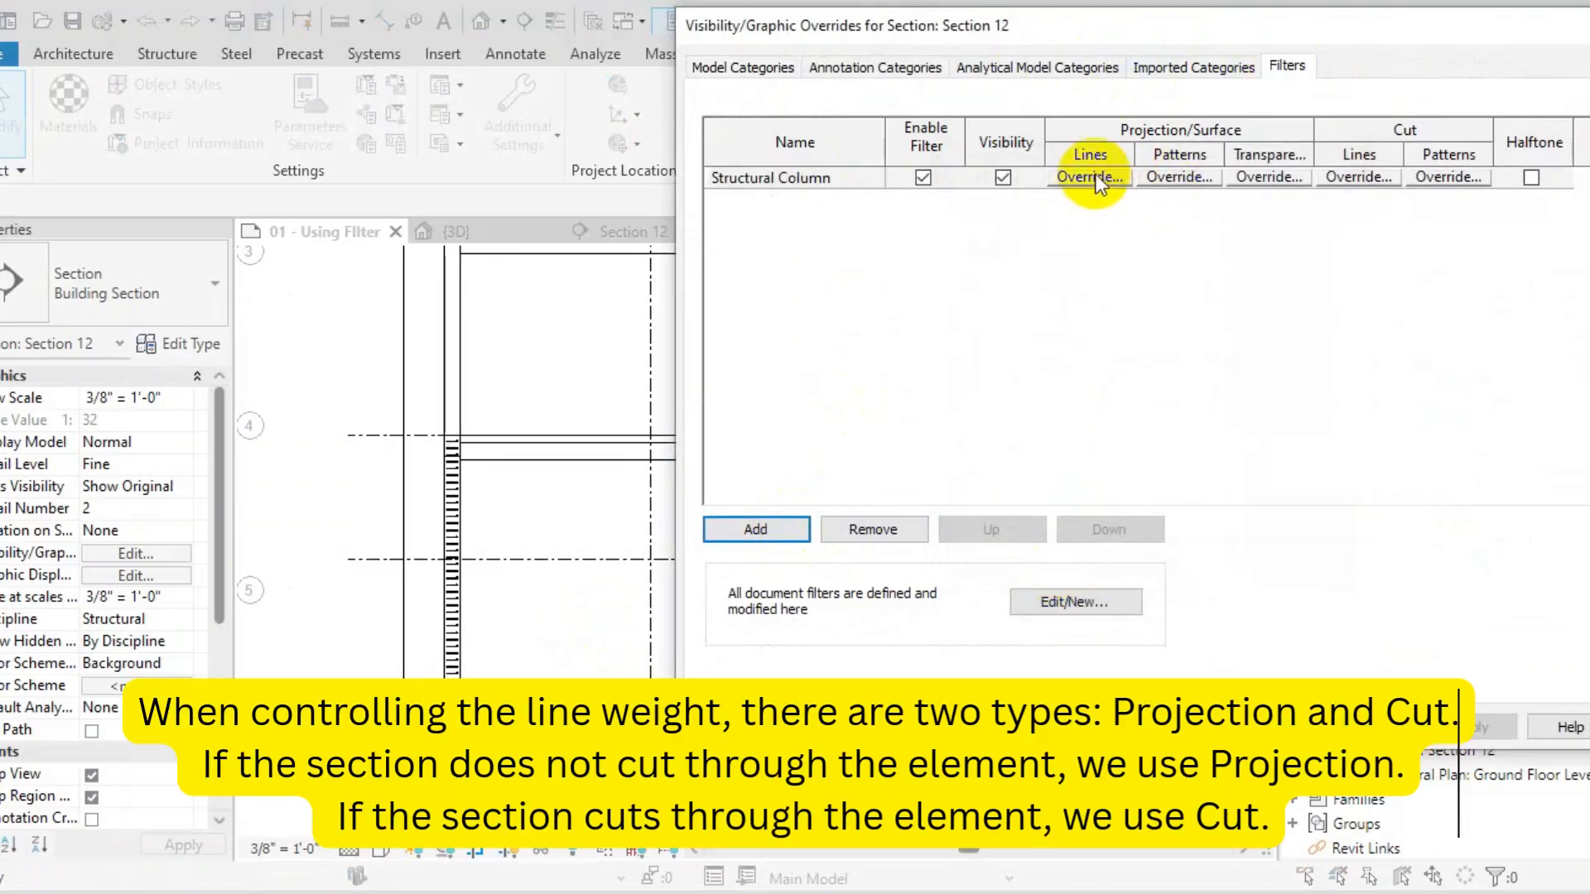
Override the filter's projection/surface lines in Section 12 with a Solid pattern, Black color and weight 3, and dismiss the save reminder
left_click(1095, 178)
left_click(1290, 345)
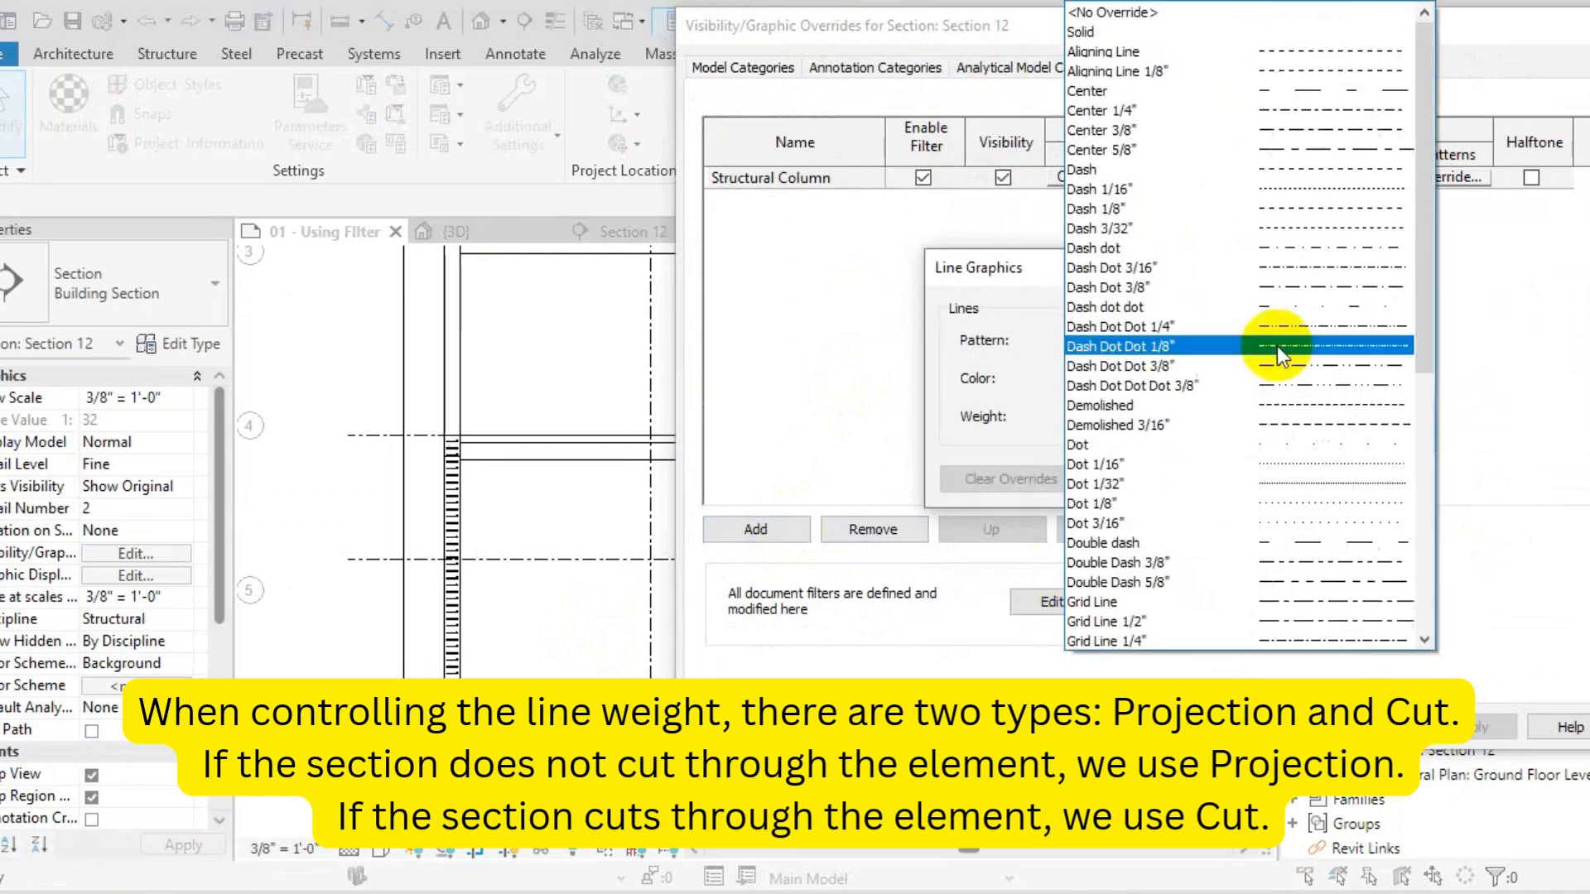
left_click(1136, 37)
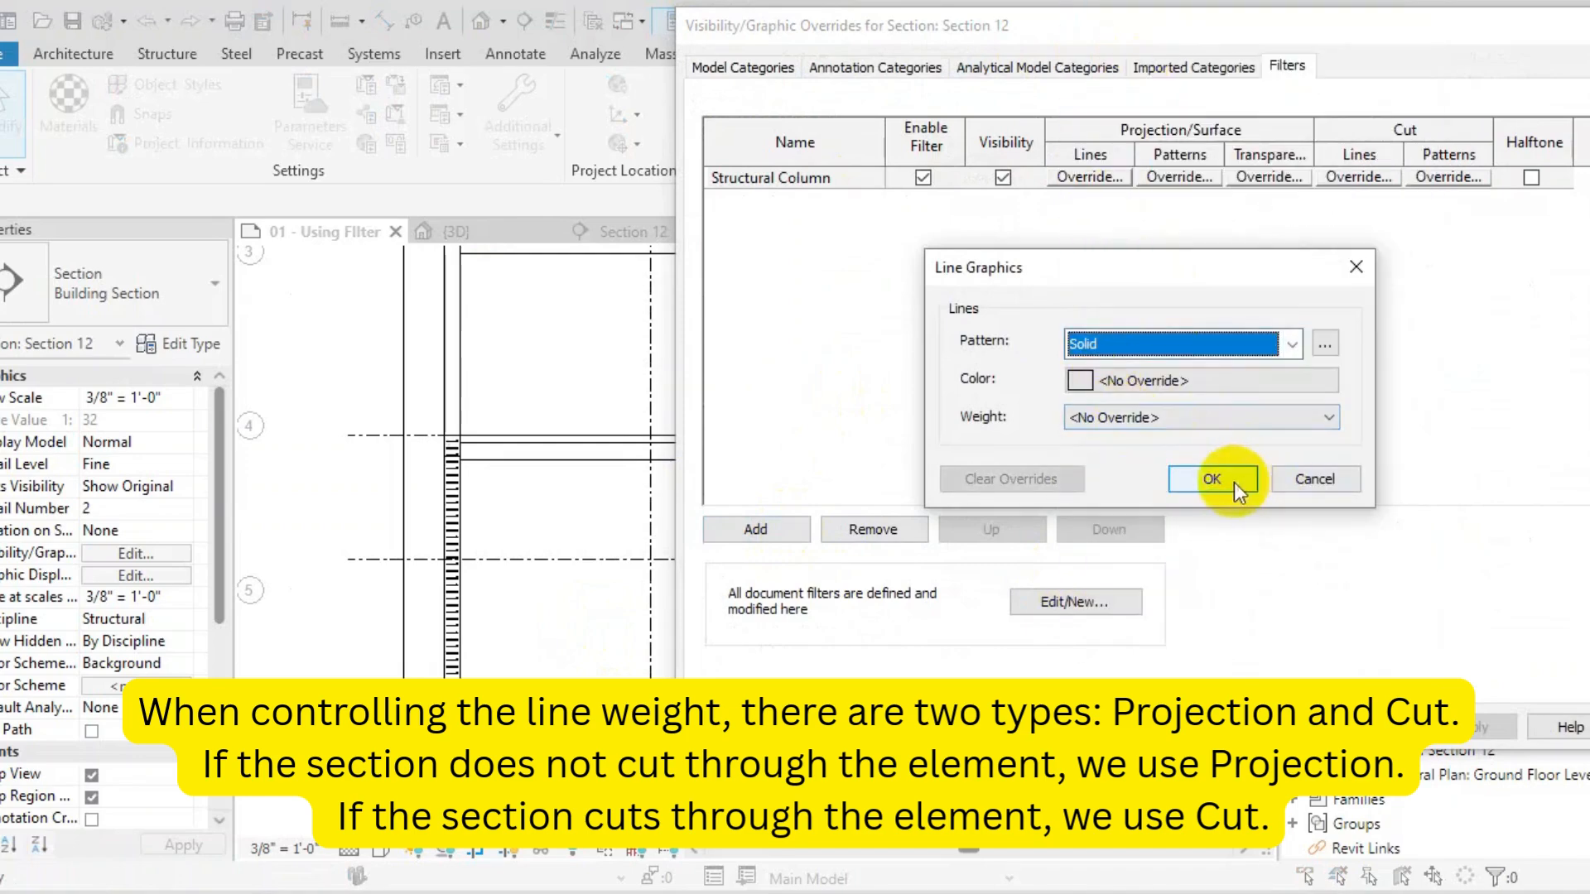
left_click(1158, 421)
left_click(1111, 491)
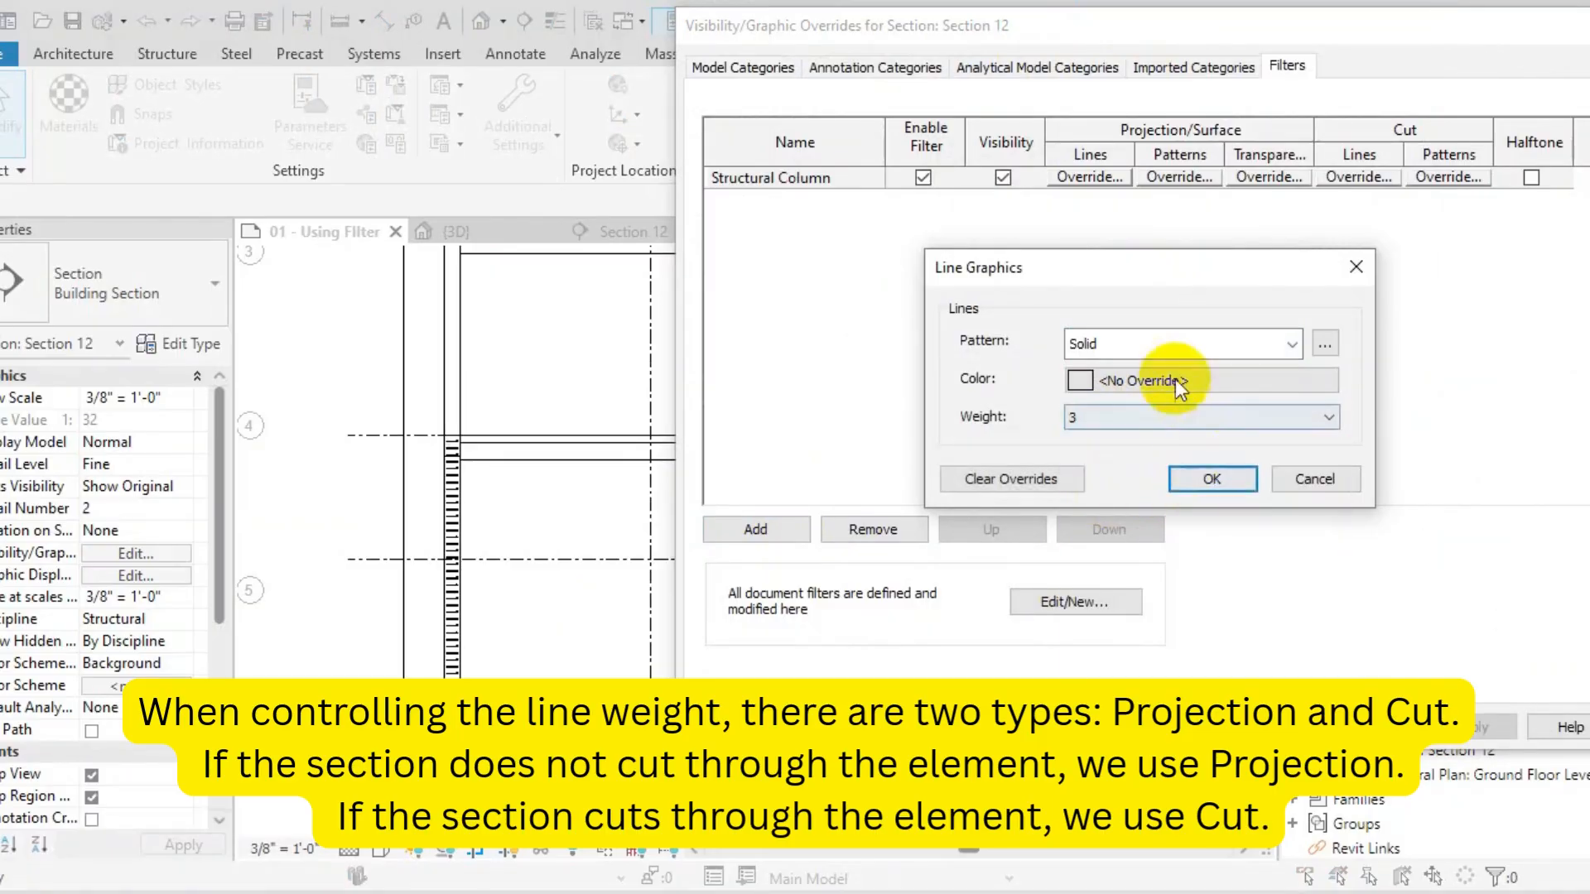
left_click(1175, 379)
left_click(898, 347)
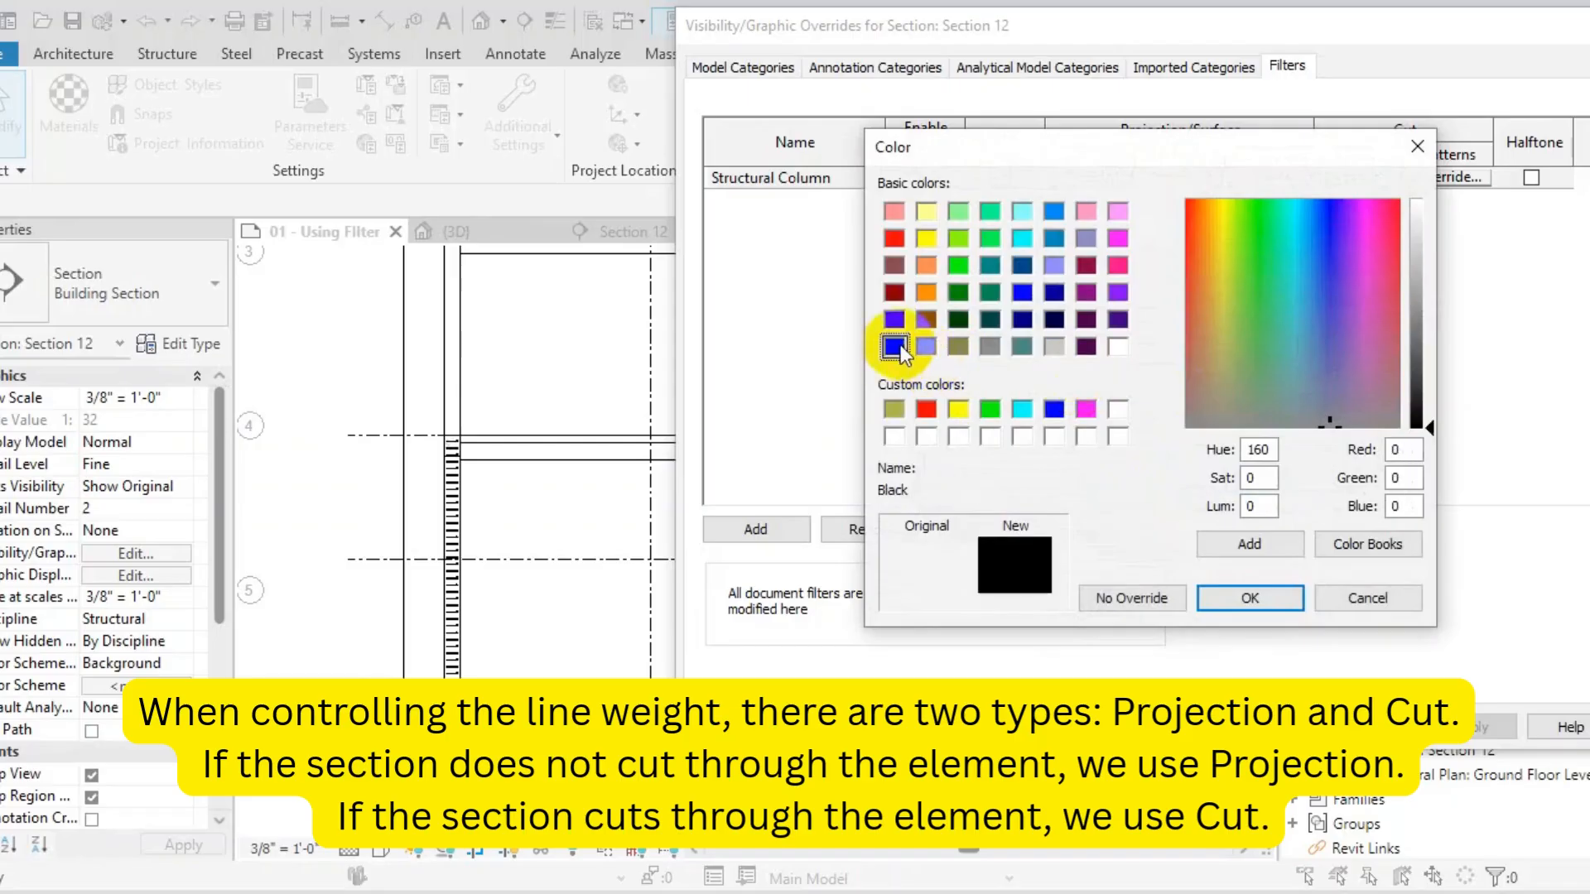
left_click(1255, 589)
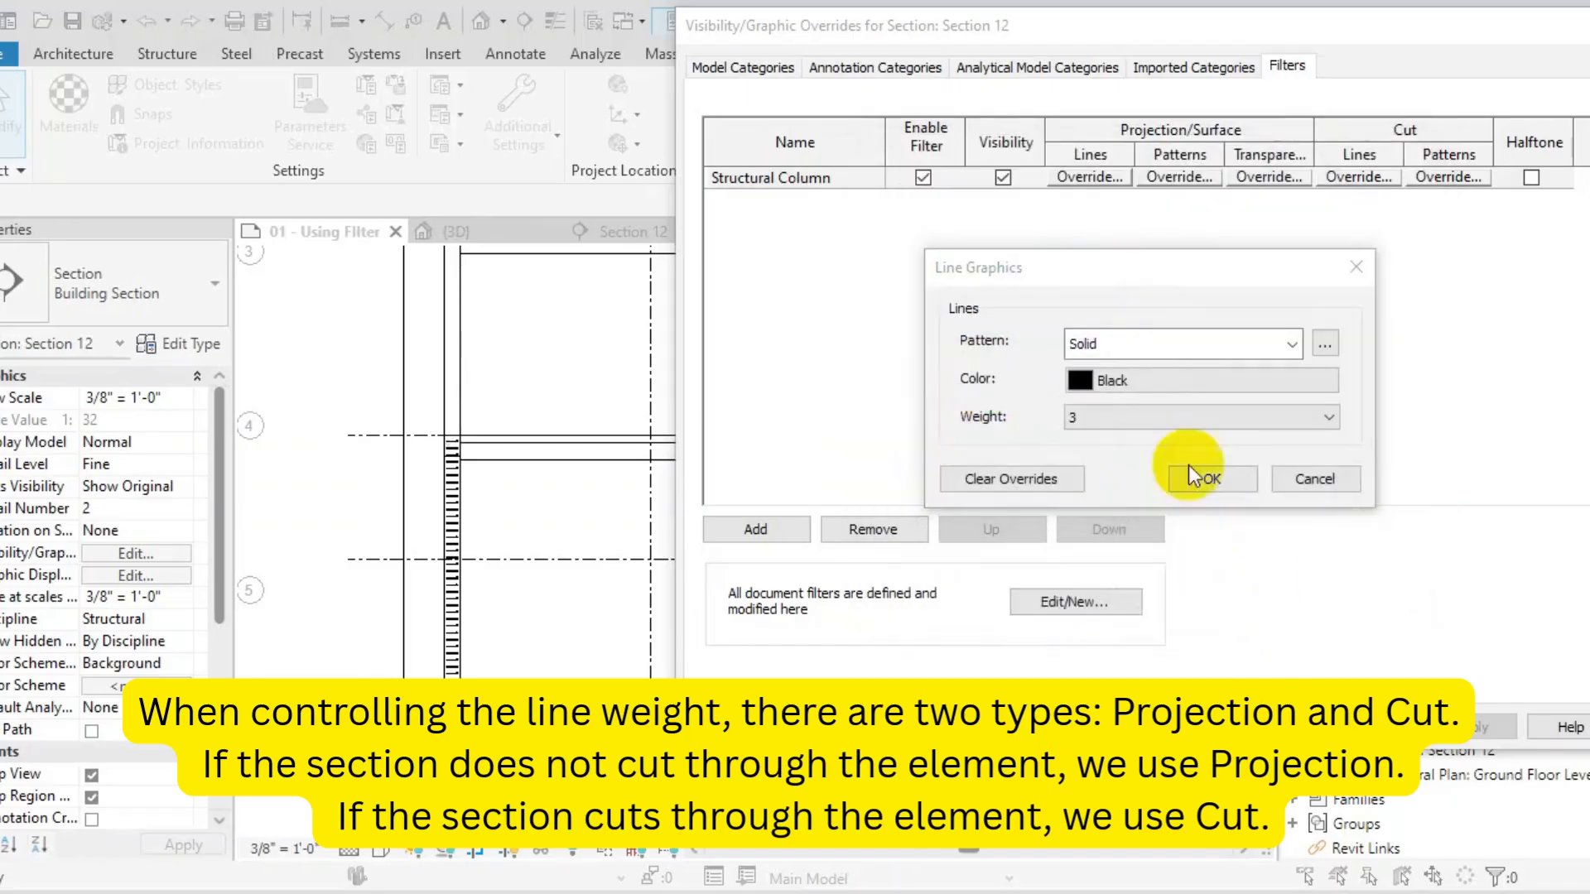
left_click(1215, 474)
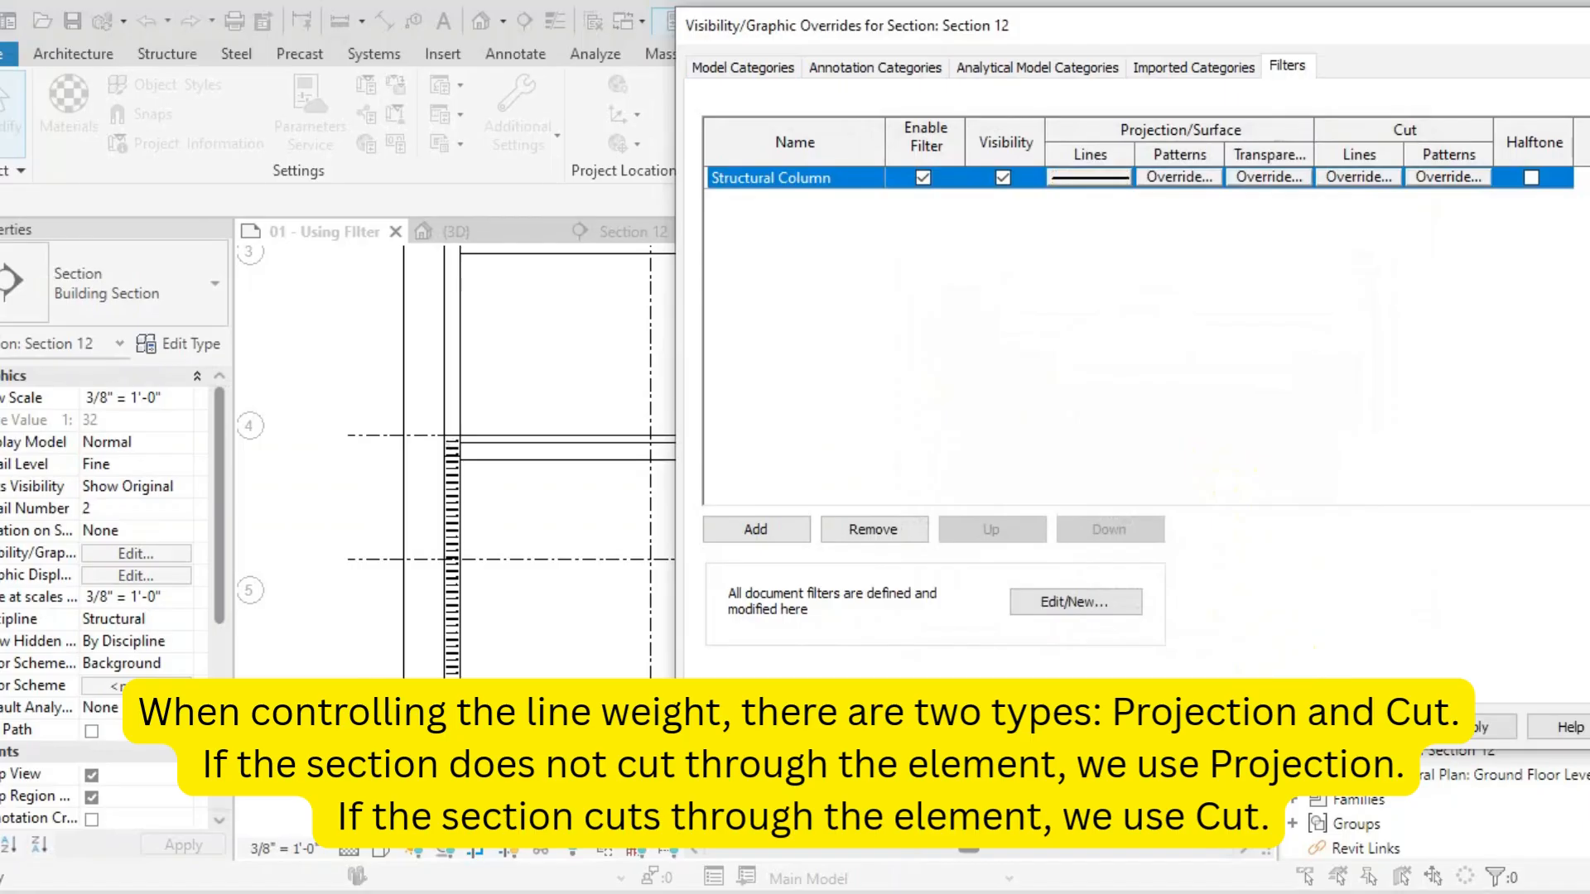
left_click(1277, 727)
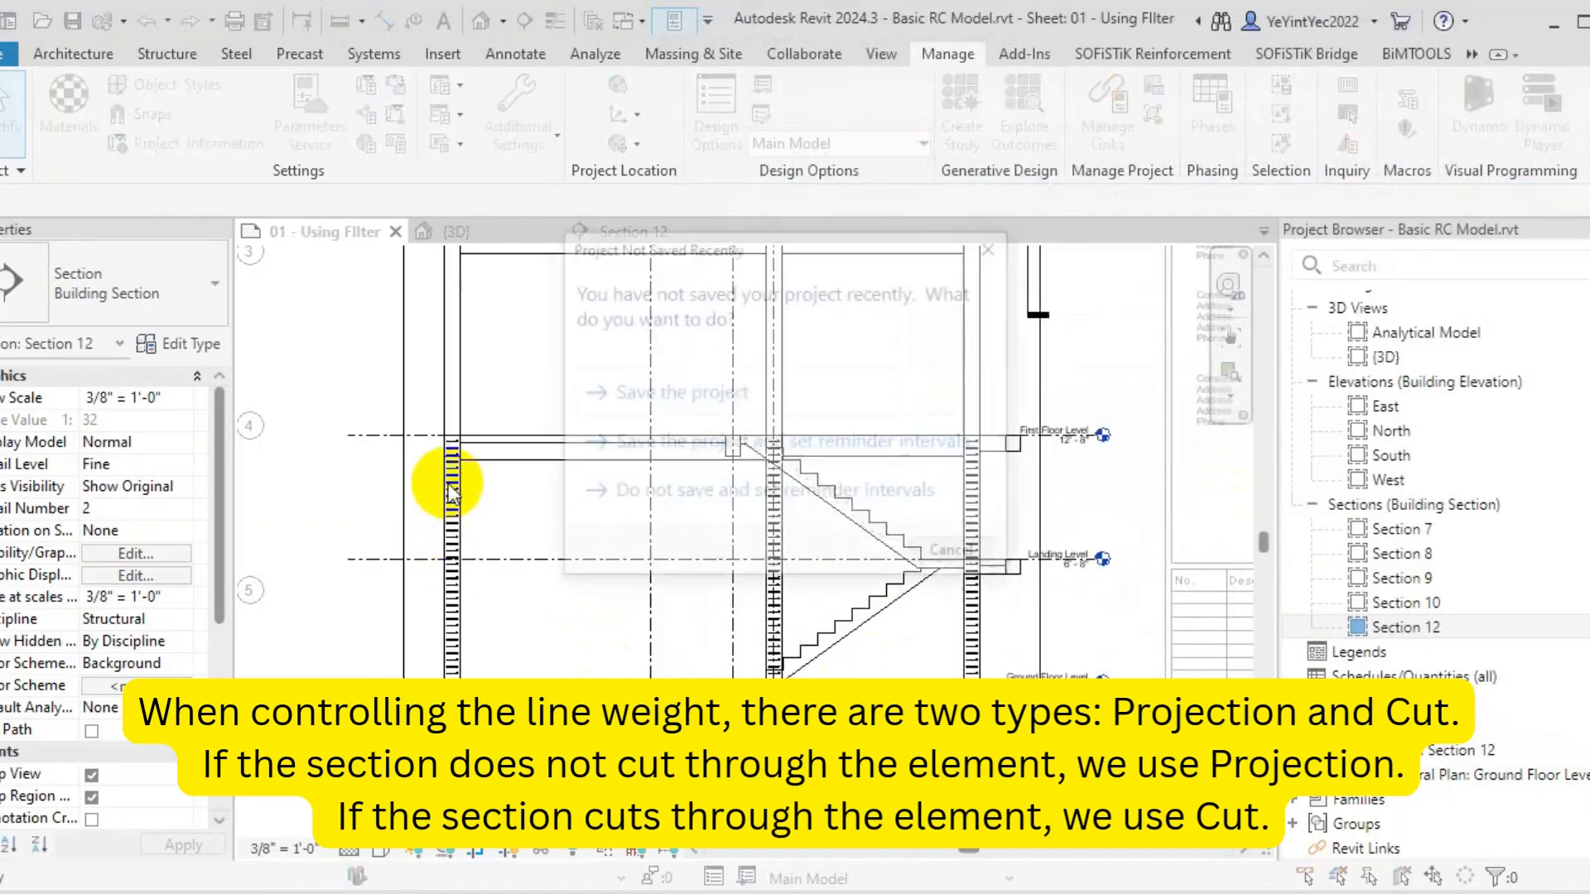
left_click(995, 246)
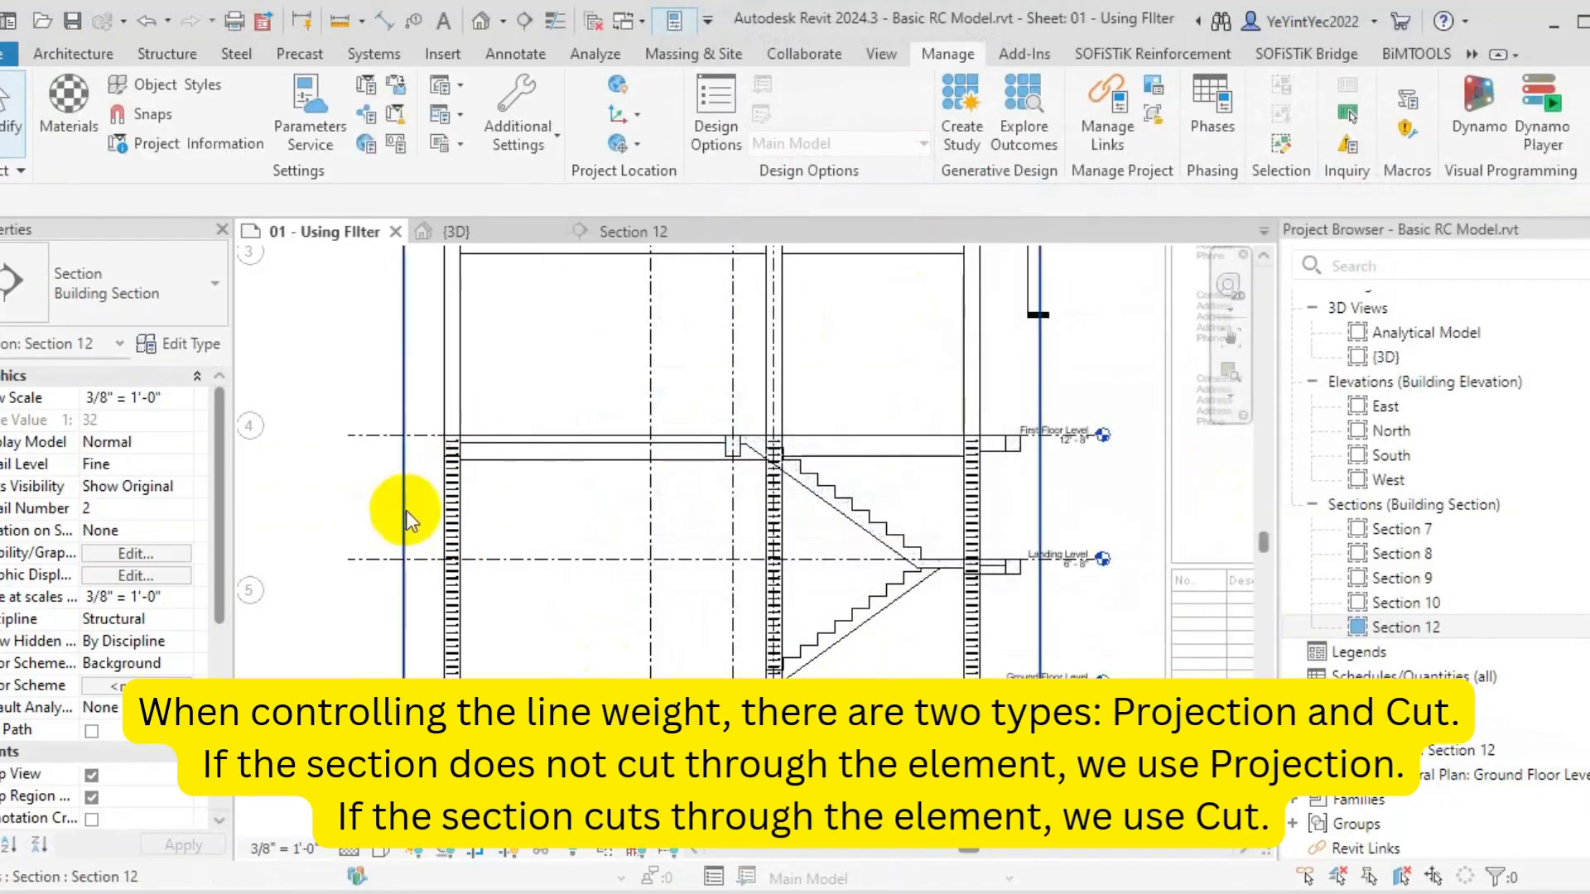
Examine the column line weight against the slab and beam lines at the column-beam joint in Section 12
scroll(405, 511, "up", 5)
scroll(523, 334, "down", 4)
scroll(497, 597, "up", 5)
scroll(603, 580, "up", 2)
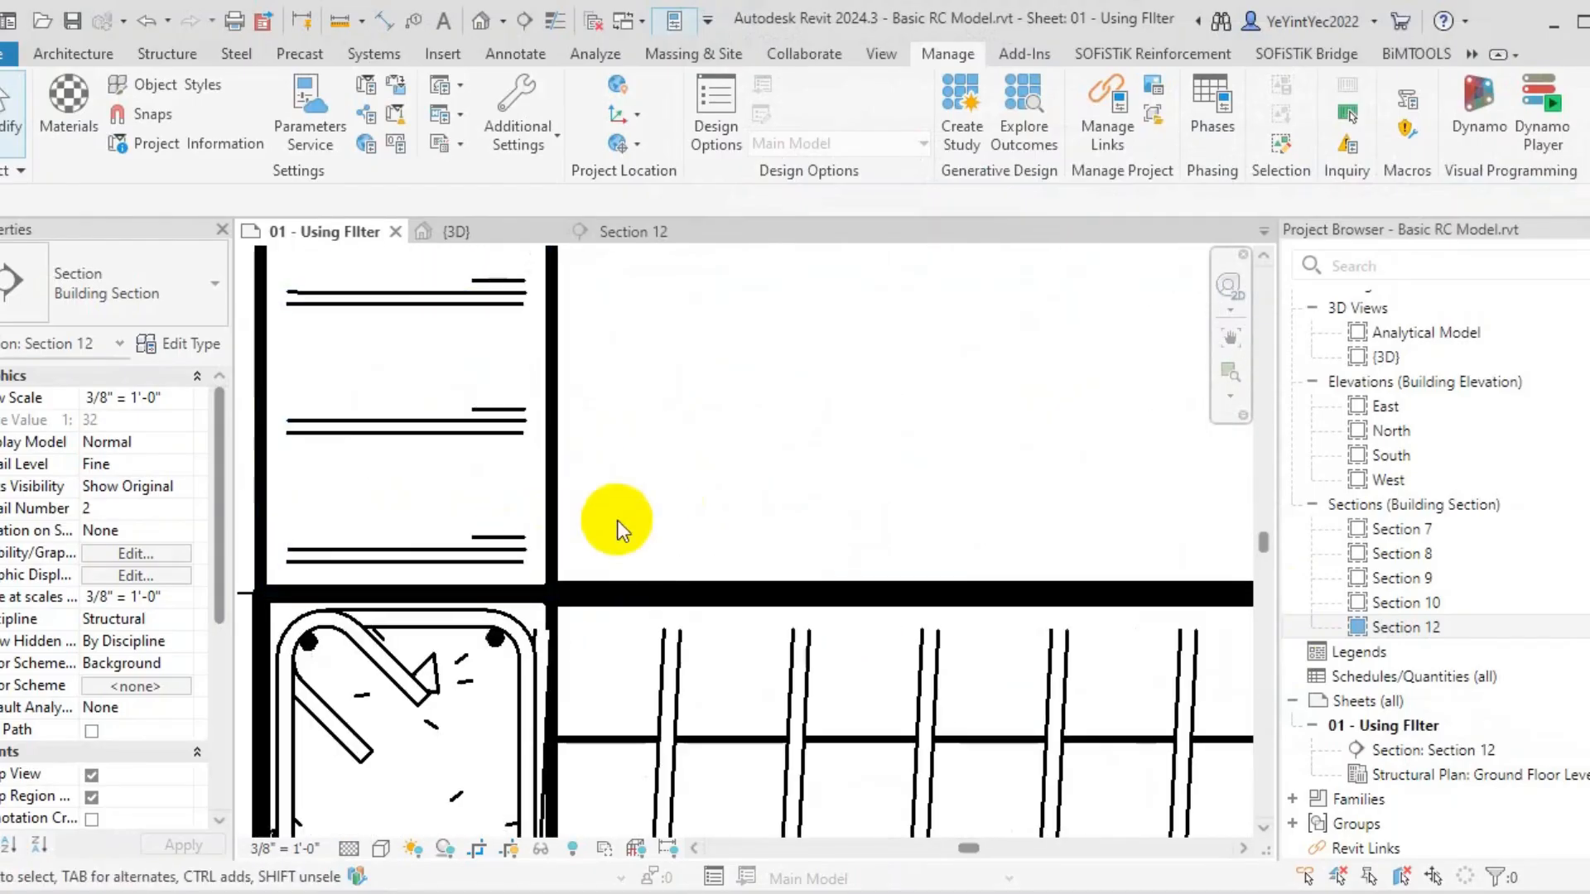
scroll(637, 578, "down", 3)
scroll(445, 556, "up", 3)
scroll(370, 621, "down", 3)
scroll(431, 487, "up", 1)
scroll(420, 488, "up", 2)
scroll(410, 517, "down", 3)
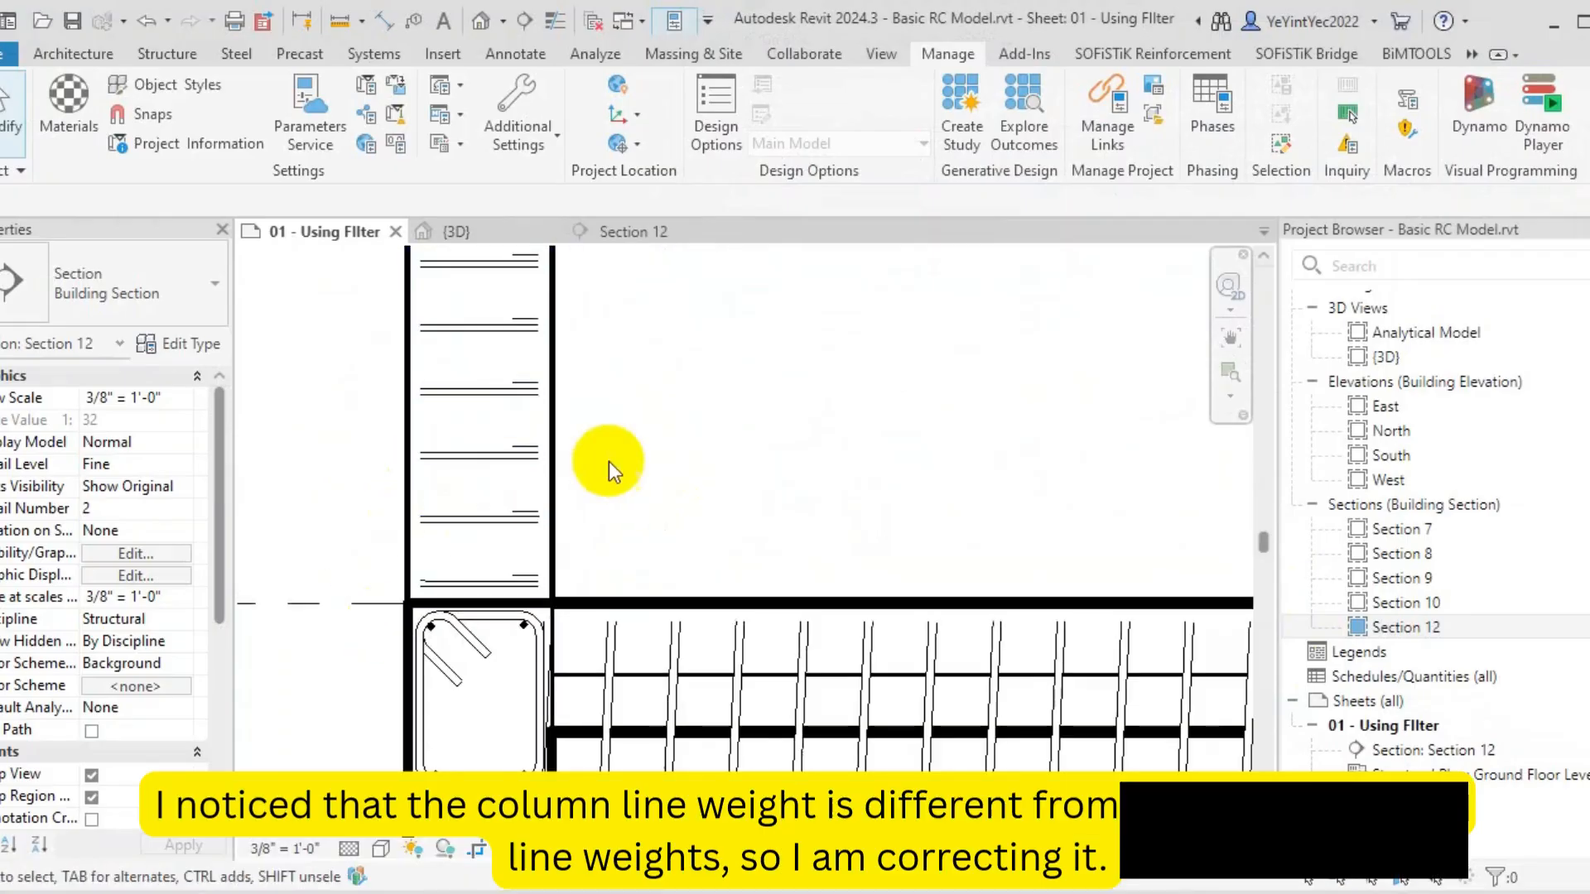
Clear the projection/surface line overrides of the Structural Column filter in Section 12 and apply the change
key("v")
key("g")
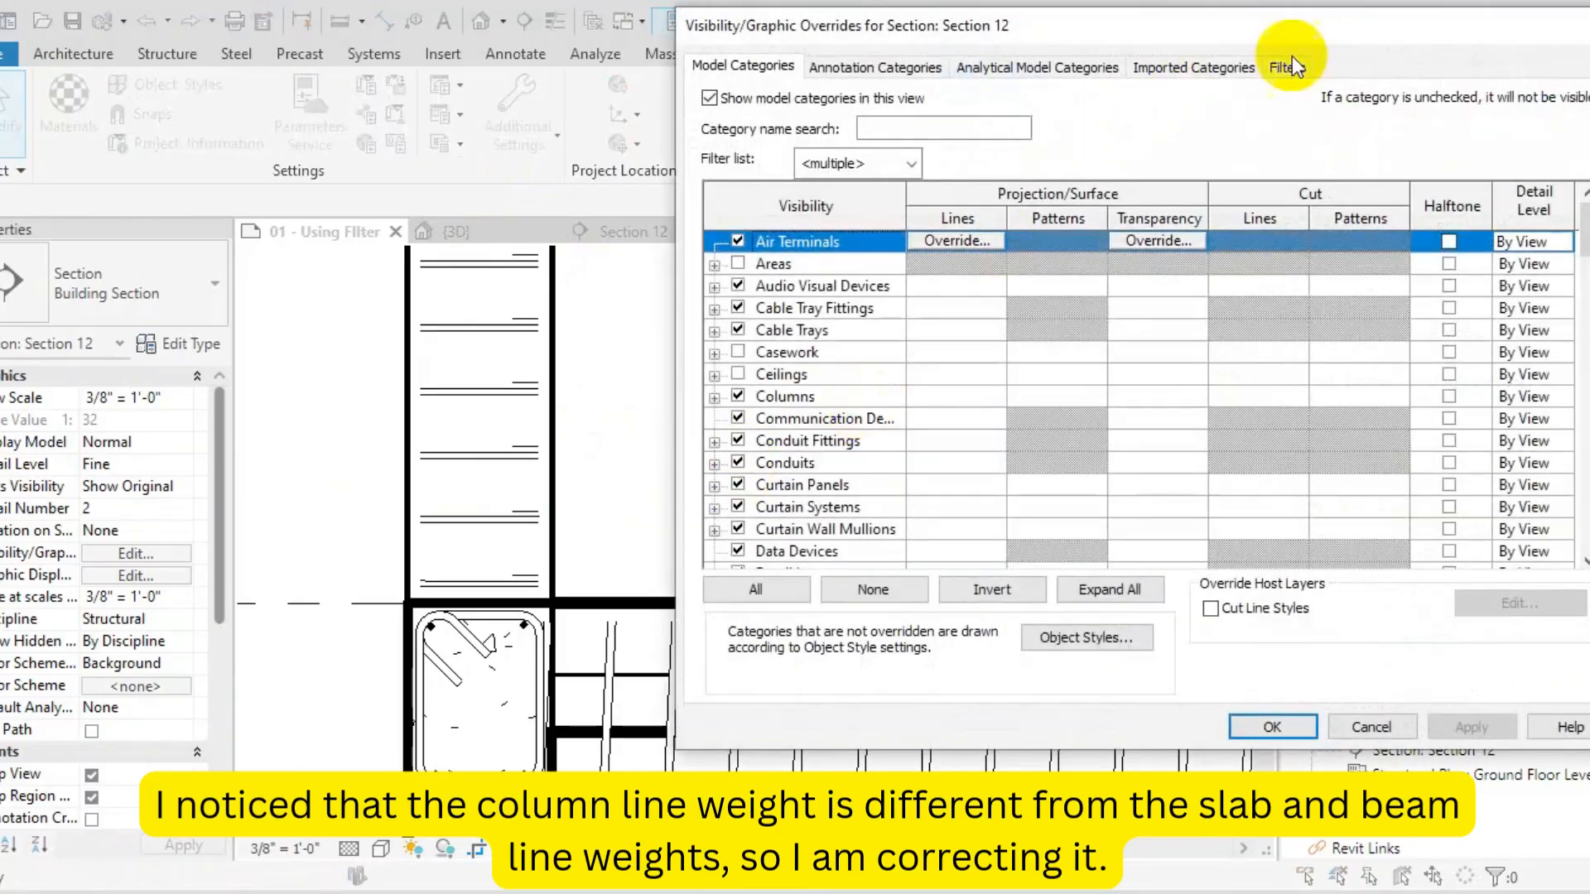
left_click(1288, 66)
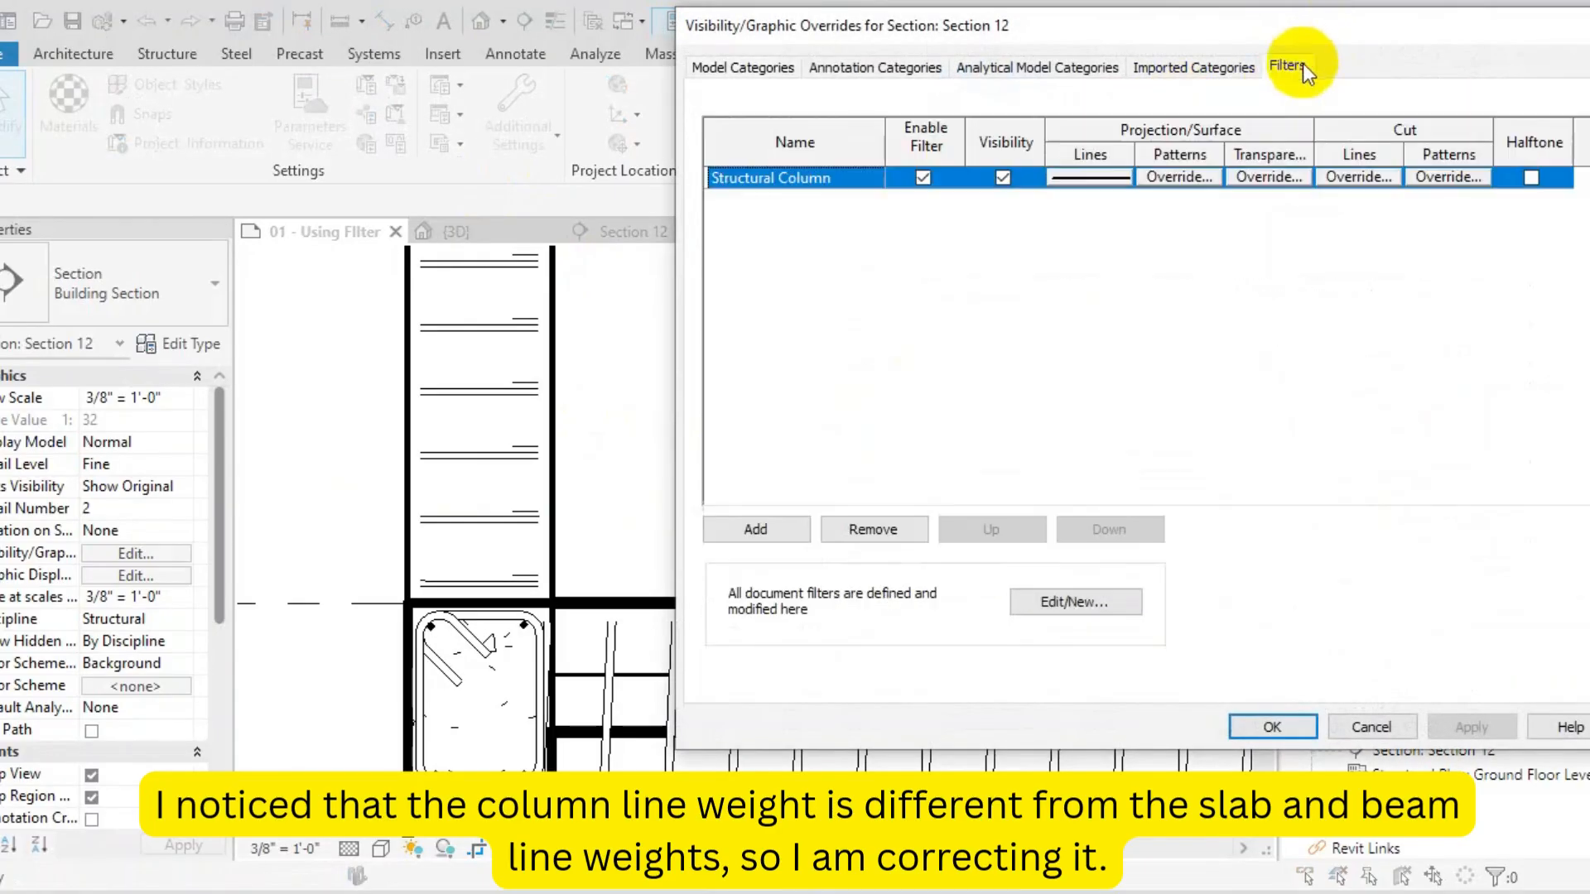
left_click(1105, 176)
left_click(1030, 479)
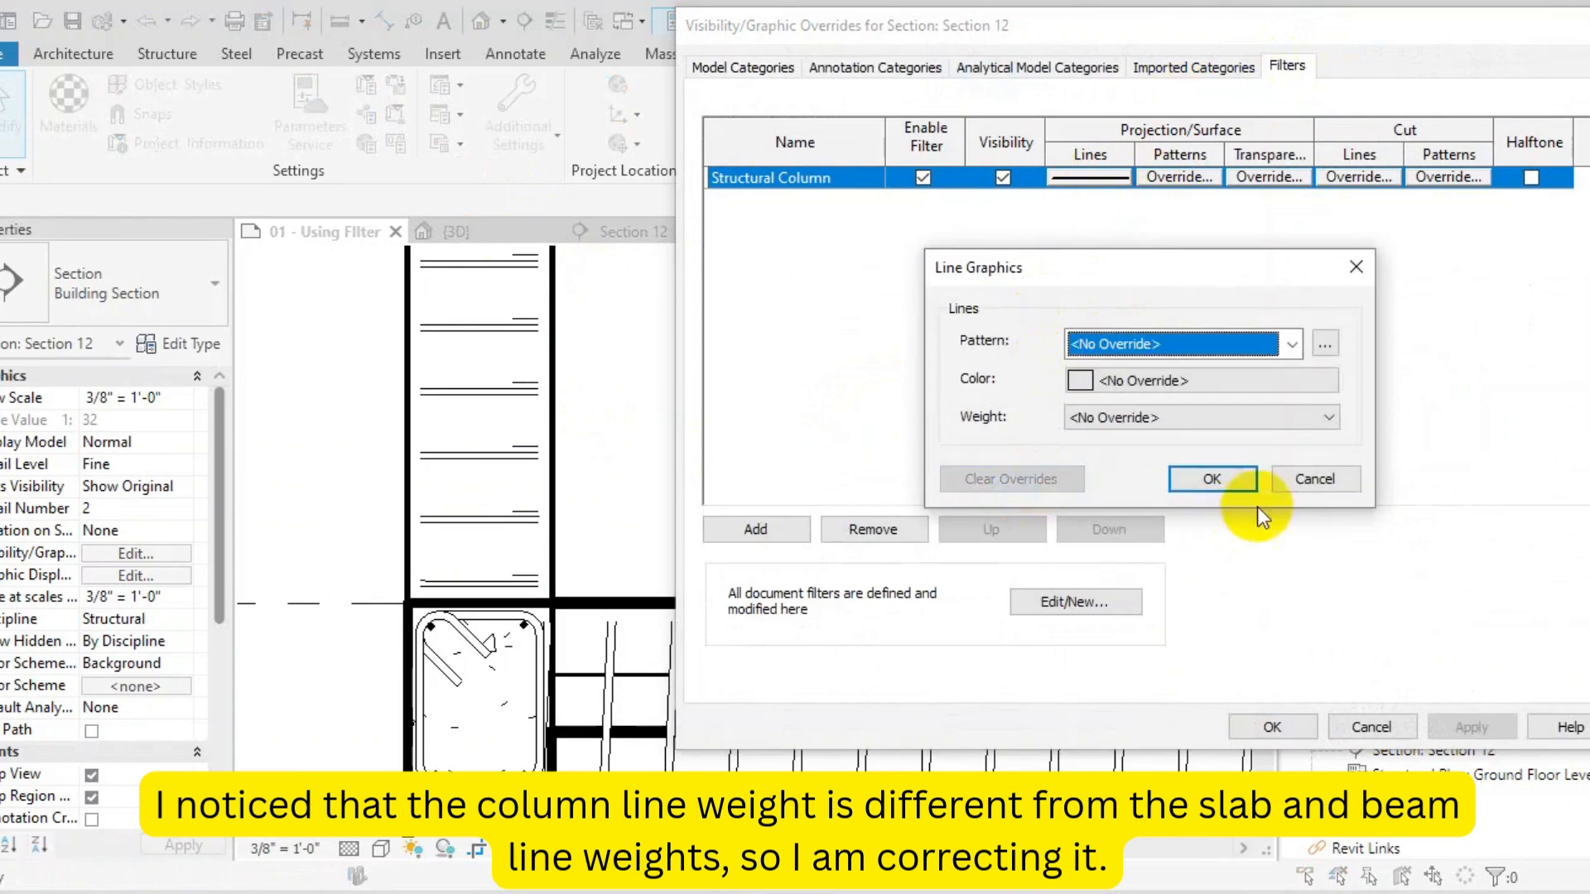
left_click(1207, 487)
left_click(1473, 731)
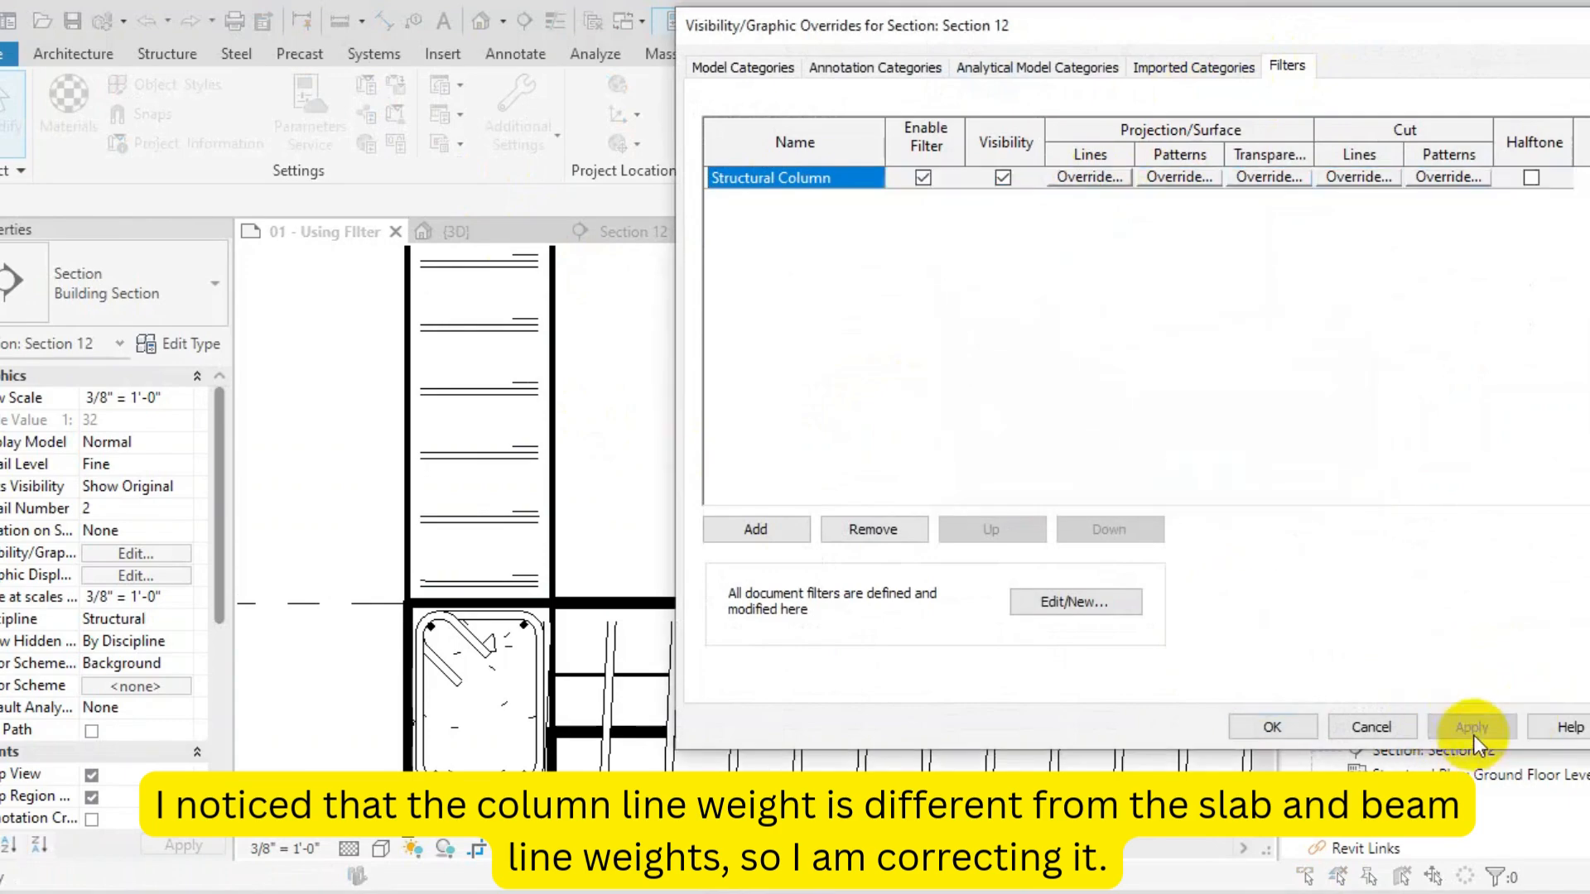
Override the Structural Column filter's projection/surface lines in Section 12 with a Solid pattern, Black color and weight 4
left_click(1104, 177)
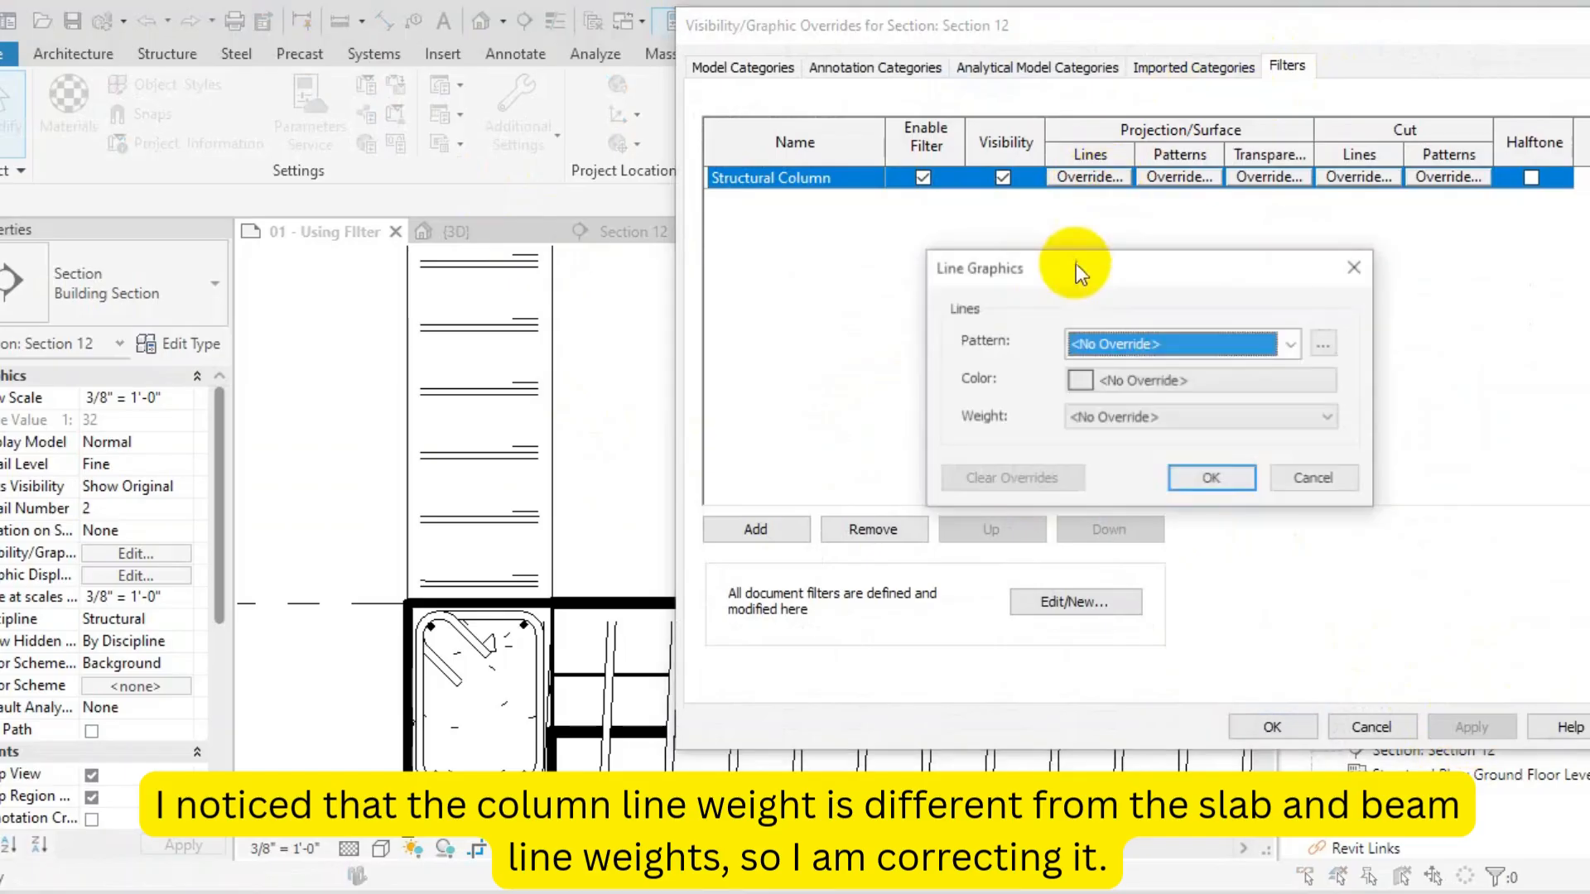
left_click(1290, 344)
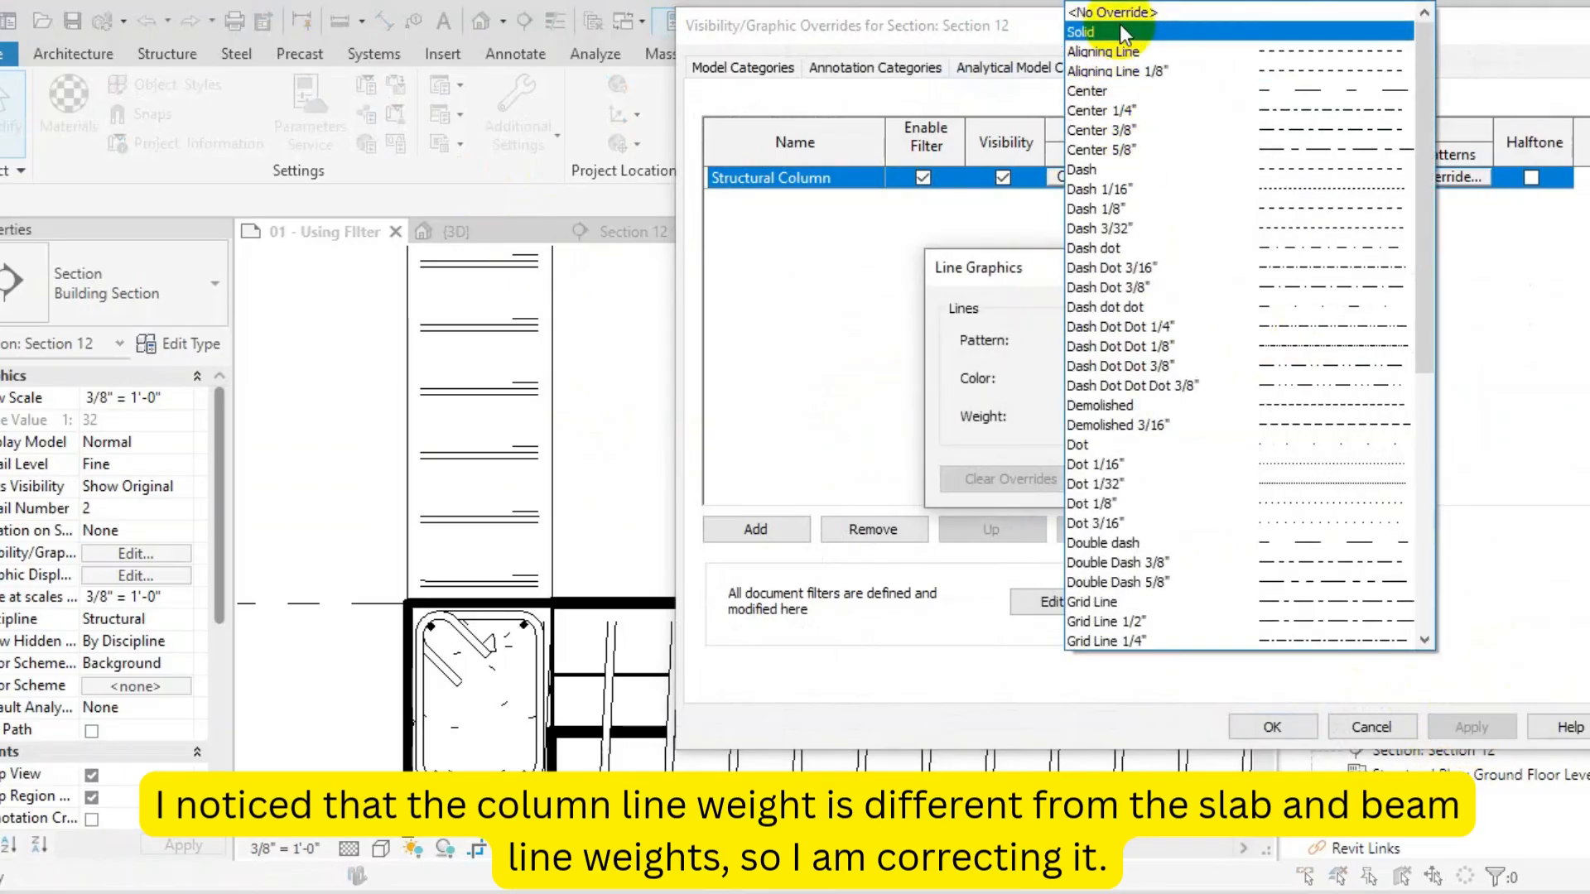
left_click(1129, 33)
left_click(1093, 381)
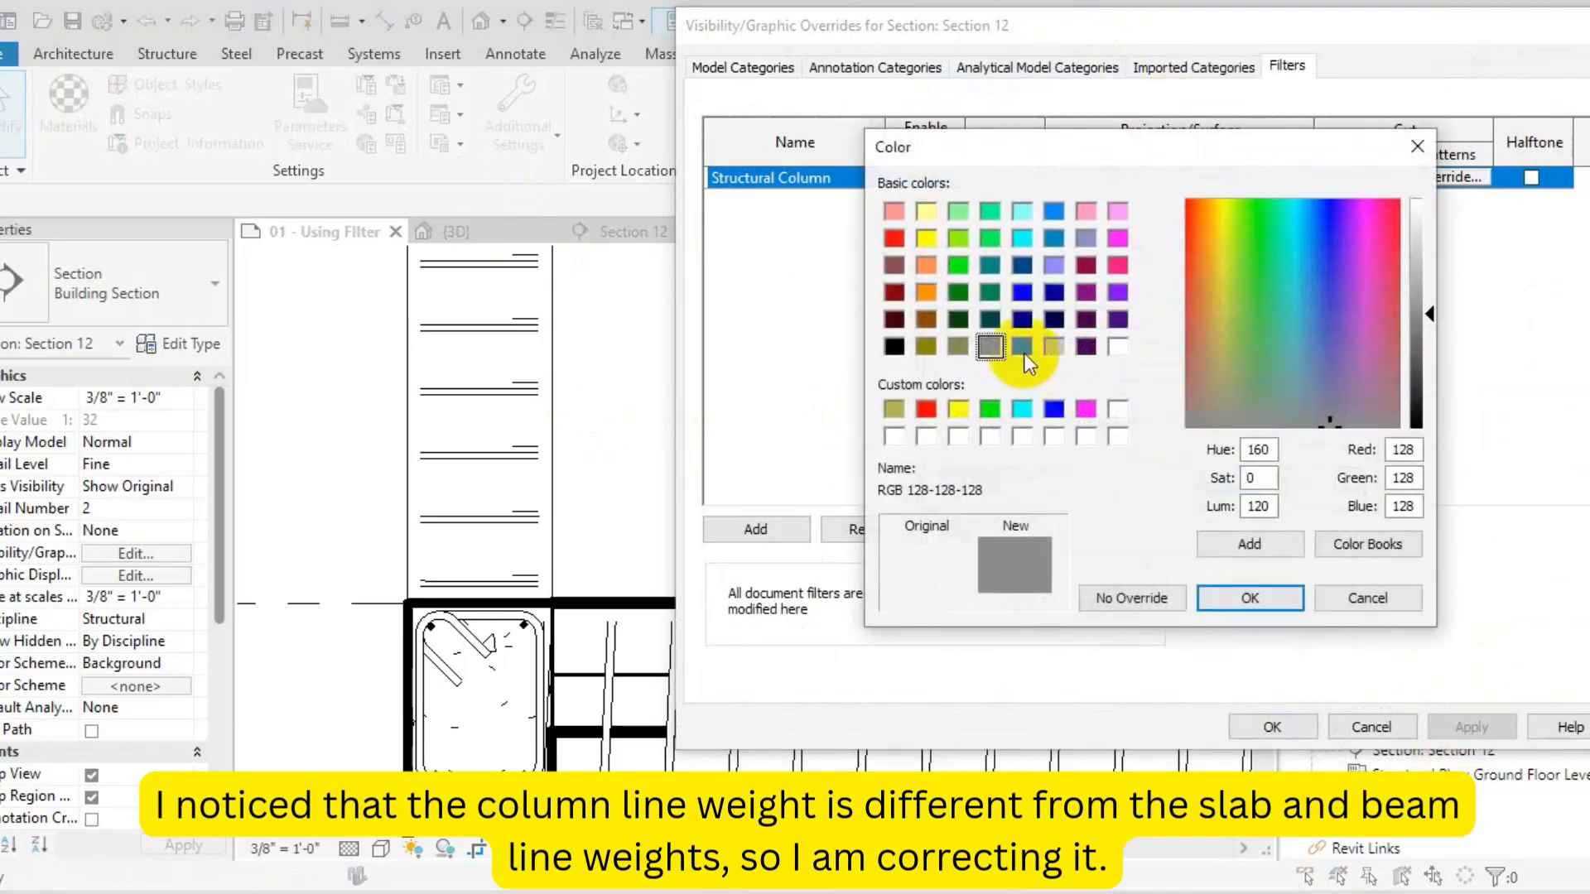
left_click(1267, 594)
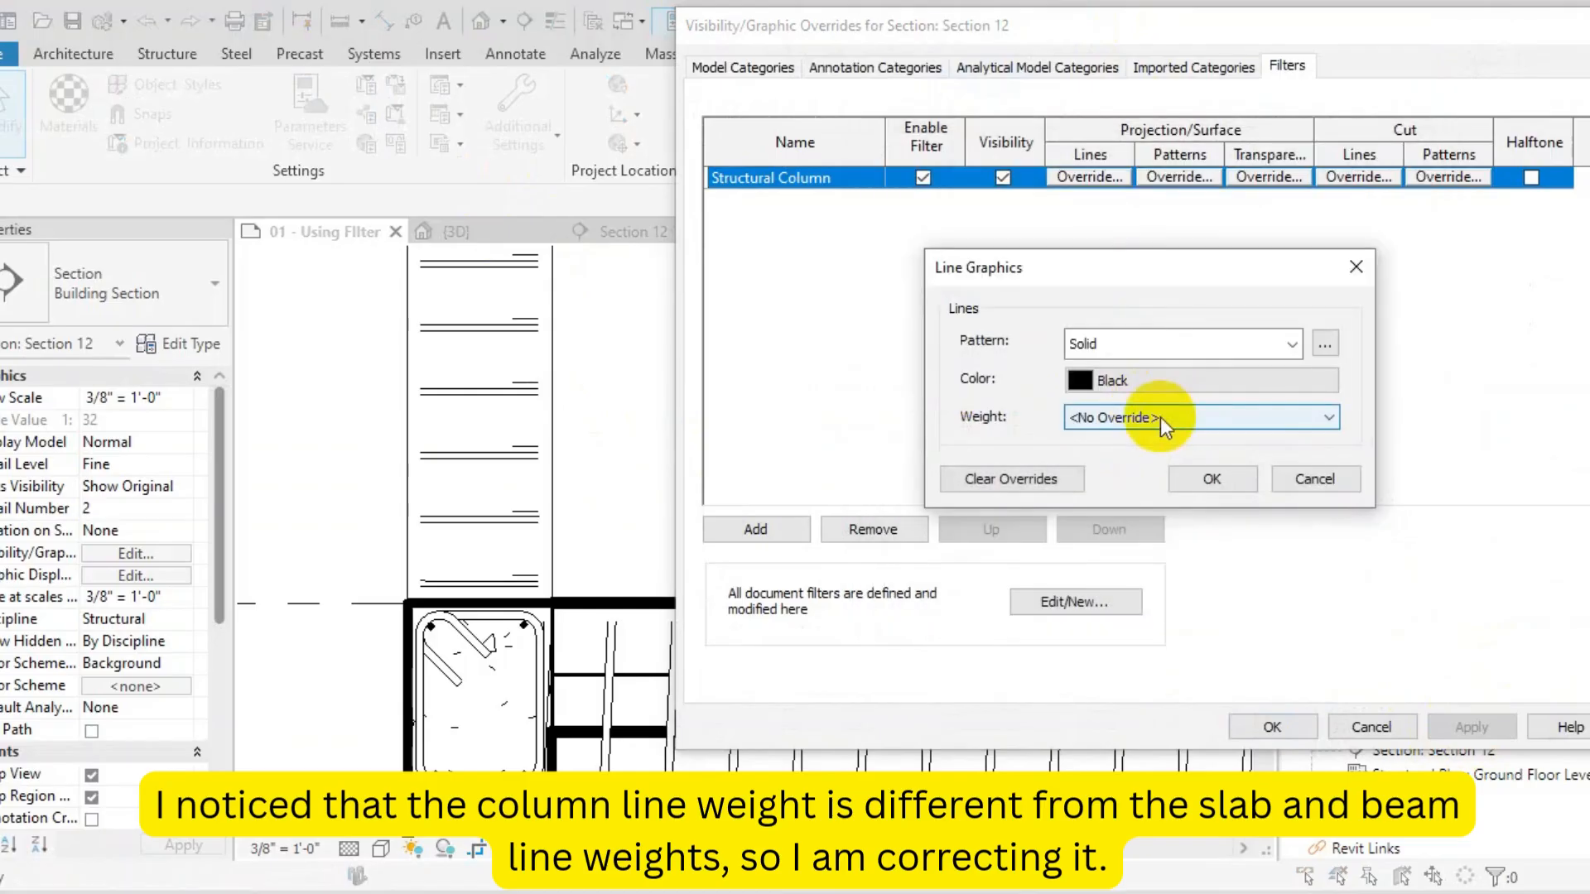
left_click(1160, 417)
left_click(1088, 502)
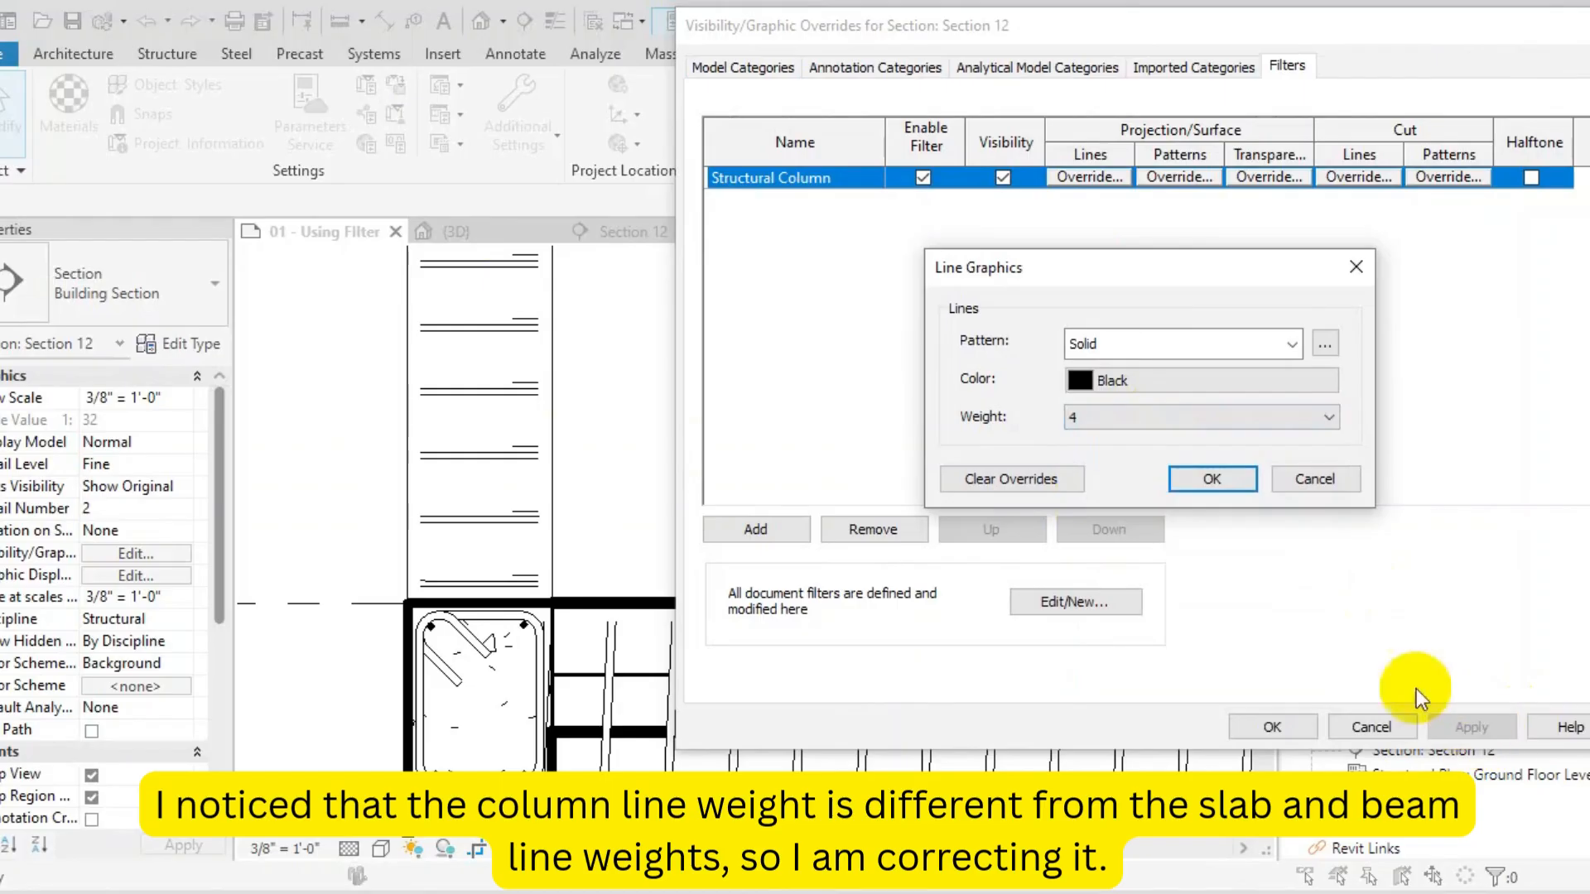
left_click(1212, 479)
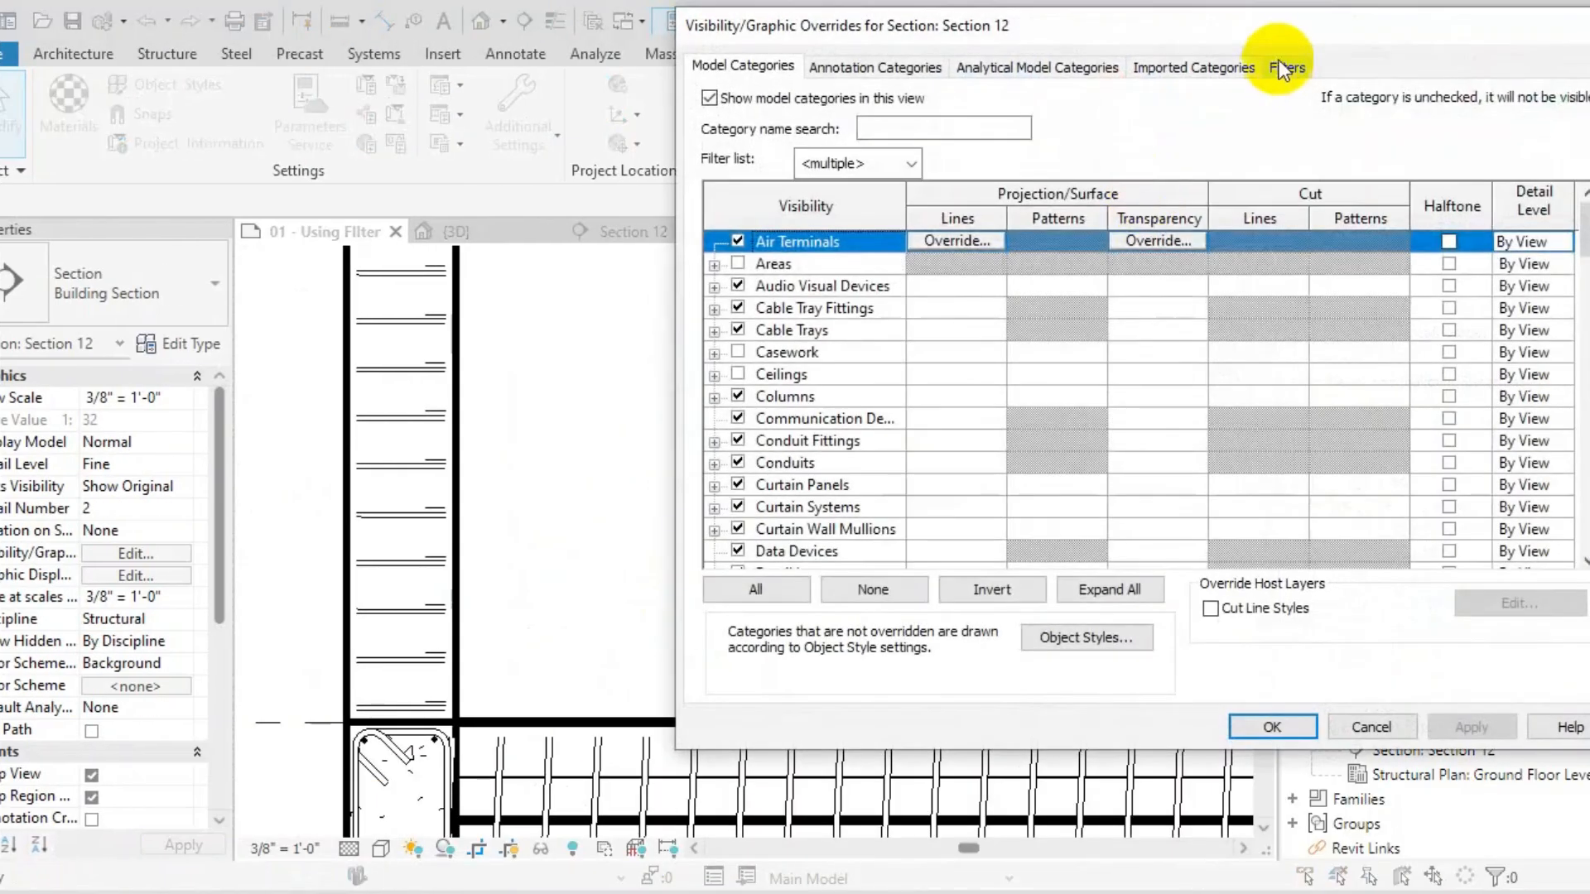
Override the Structural Column filter's projection/surface foreground pattern with a solid fill in RGB 192-192-192, apply it and close the overrides
left_click(1283, 66)
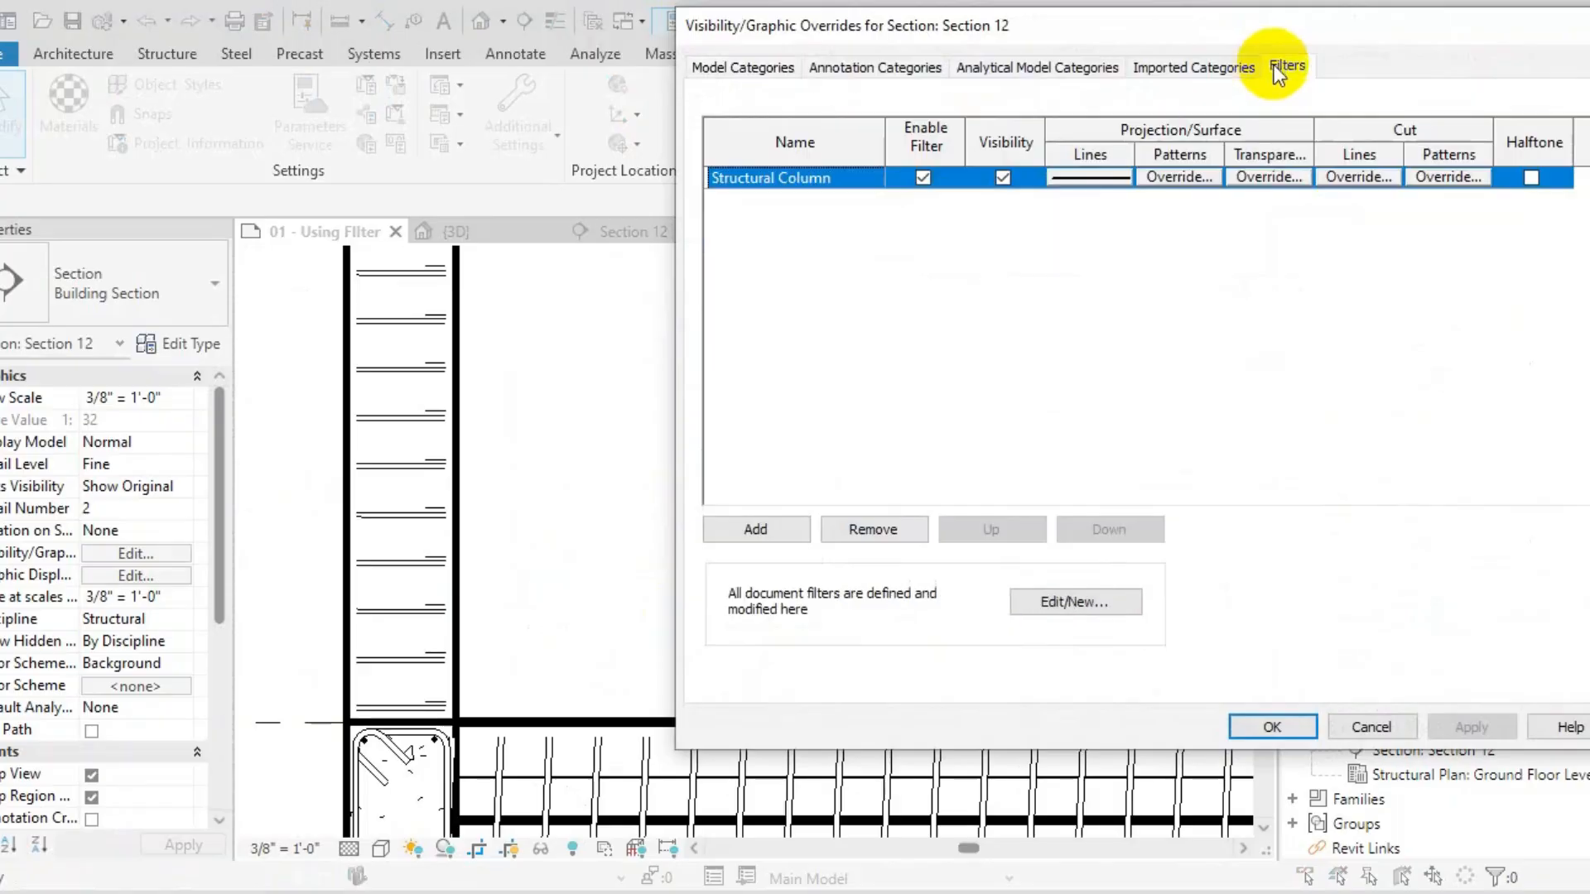
left_click(1199, 178)
left_click(1294, 313)
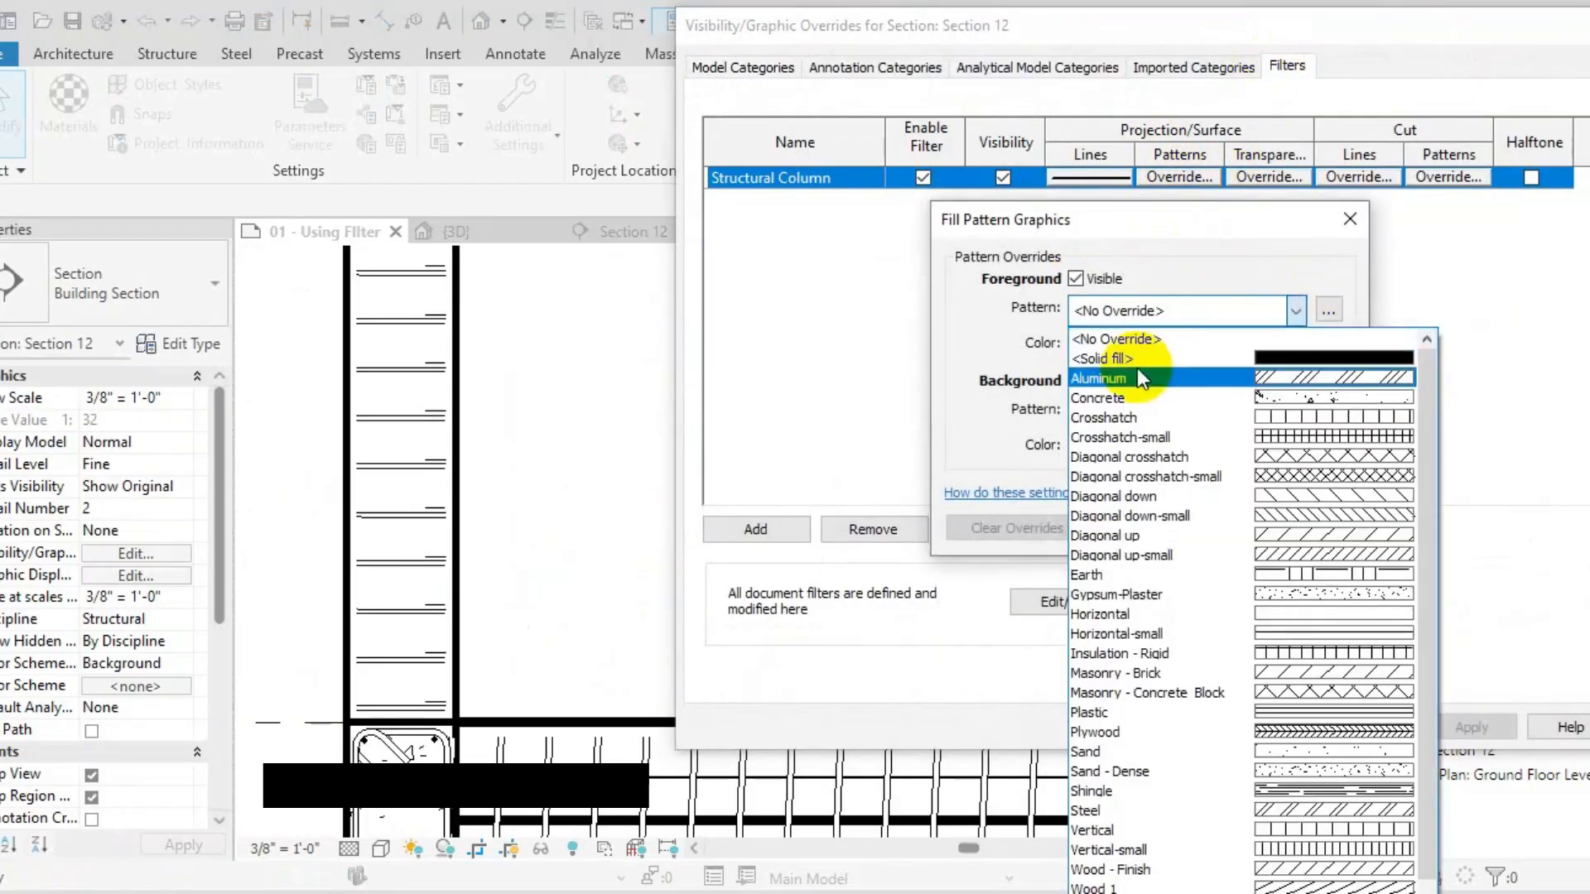
left_click(1136, 368)
left_click(1146, 346)
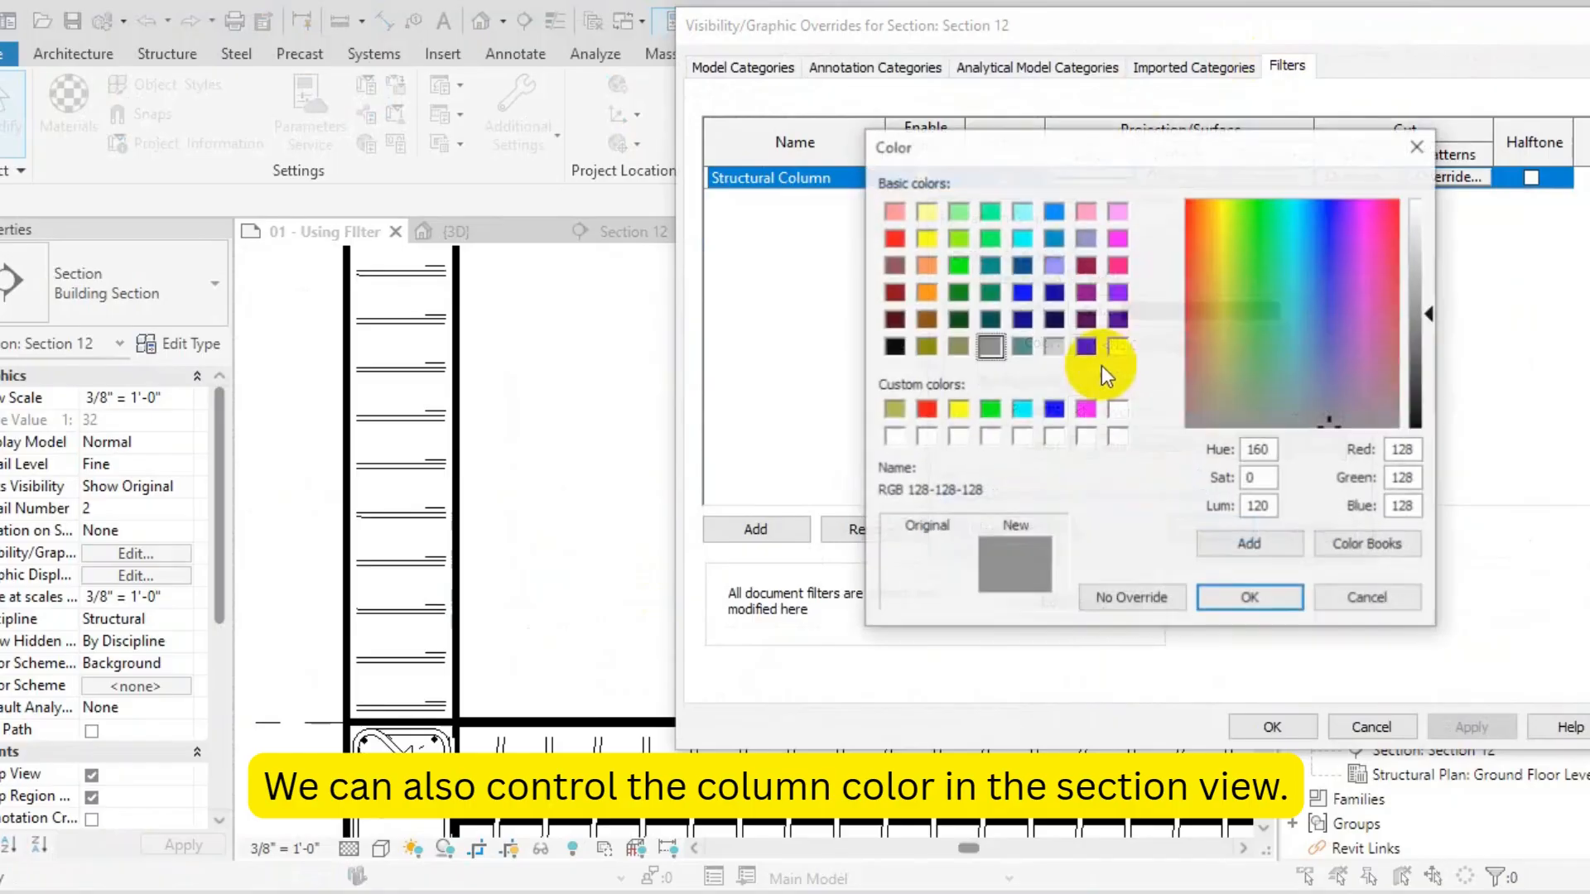
left_click(1054, 346)
key("Return")
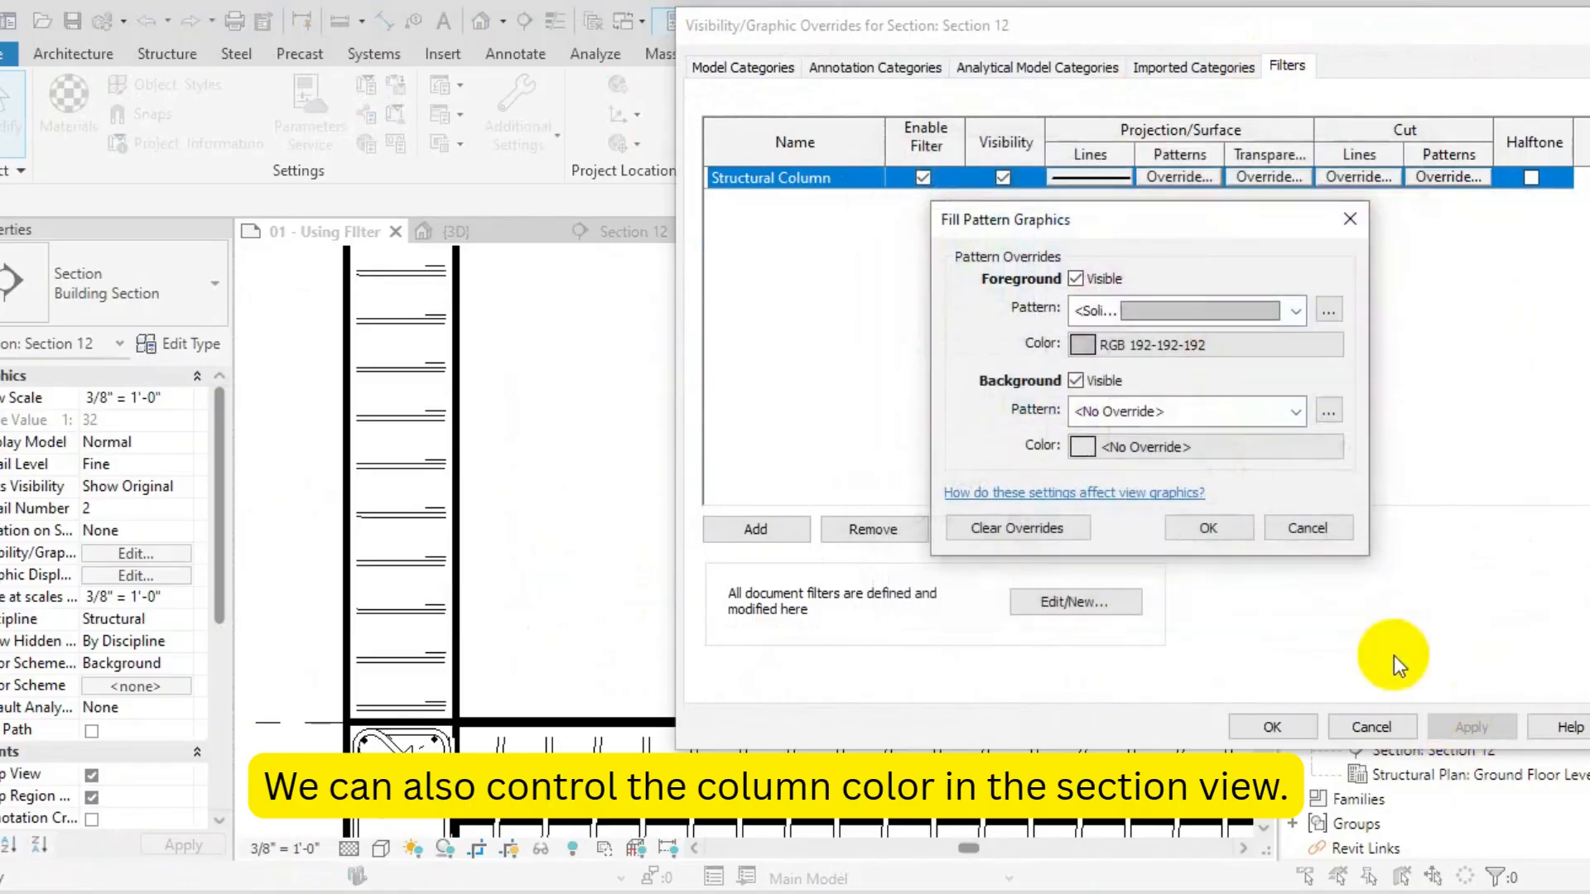
left_click(1315, 528)
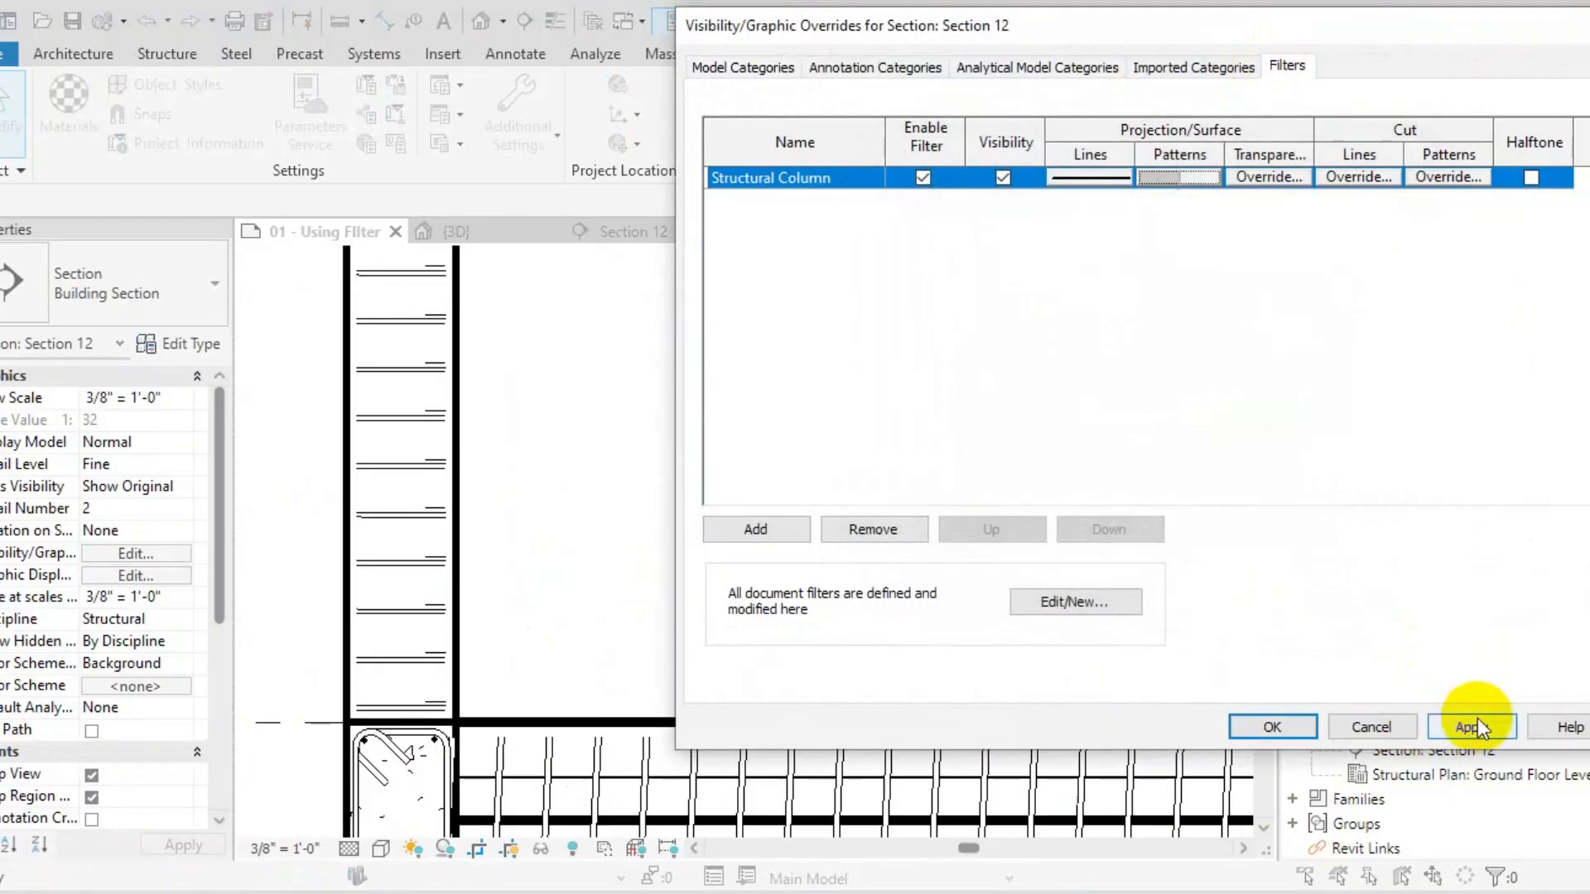
left_click(1471, 727)
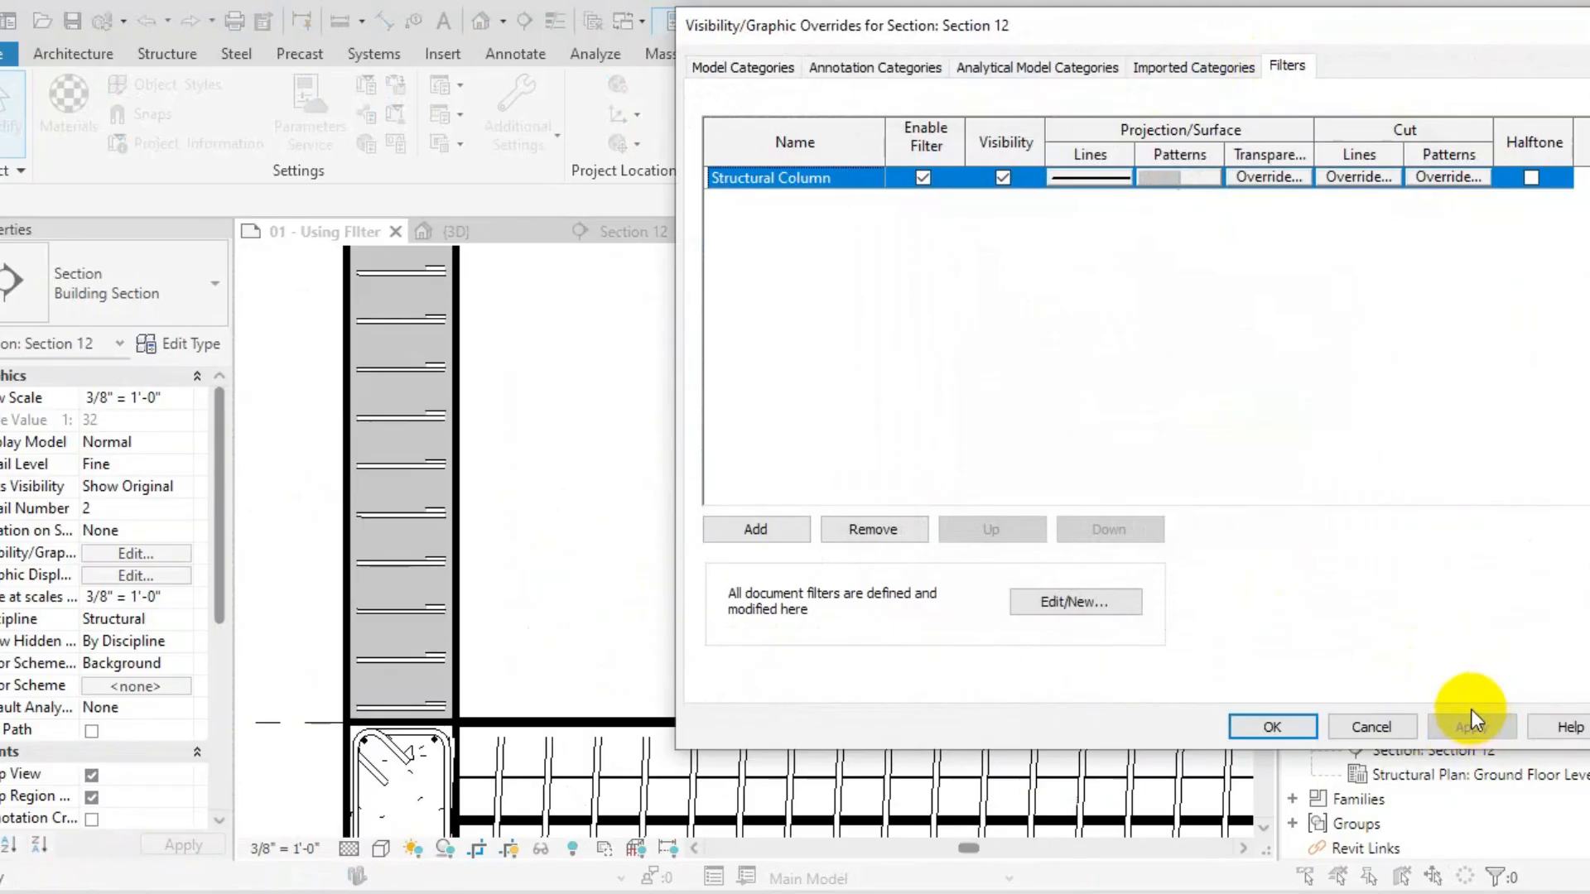
left_click(1294, 729)
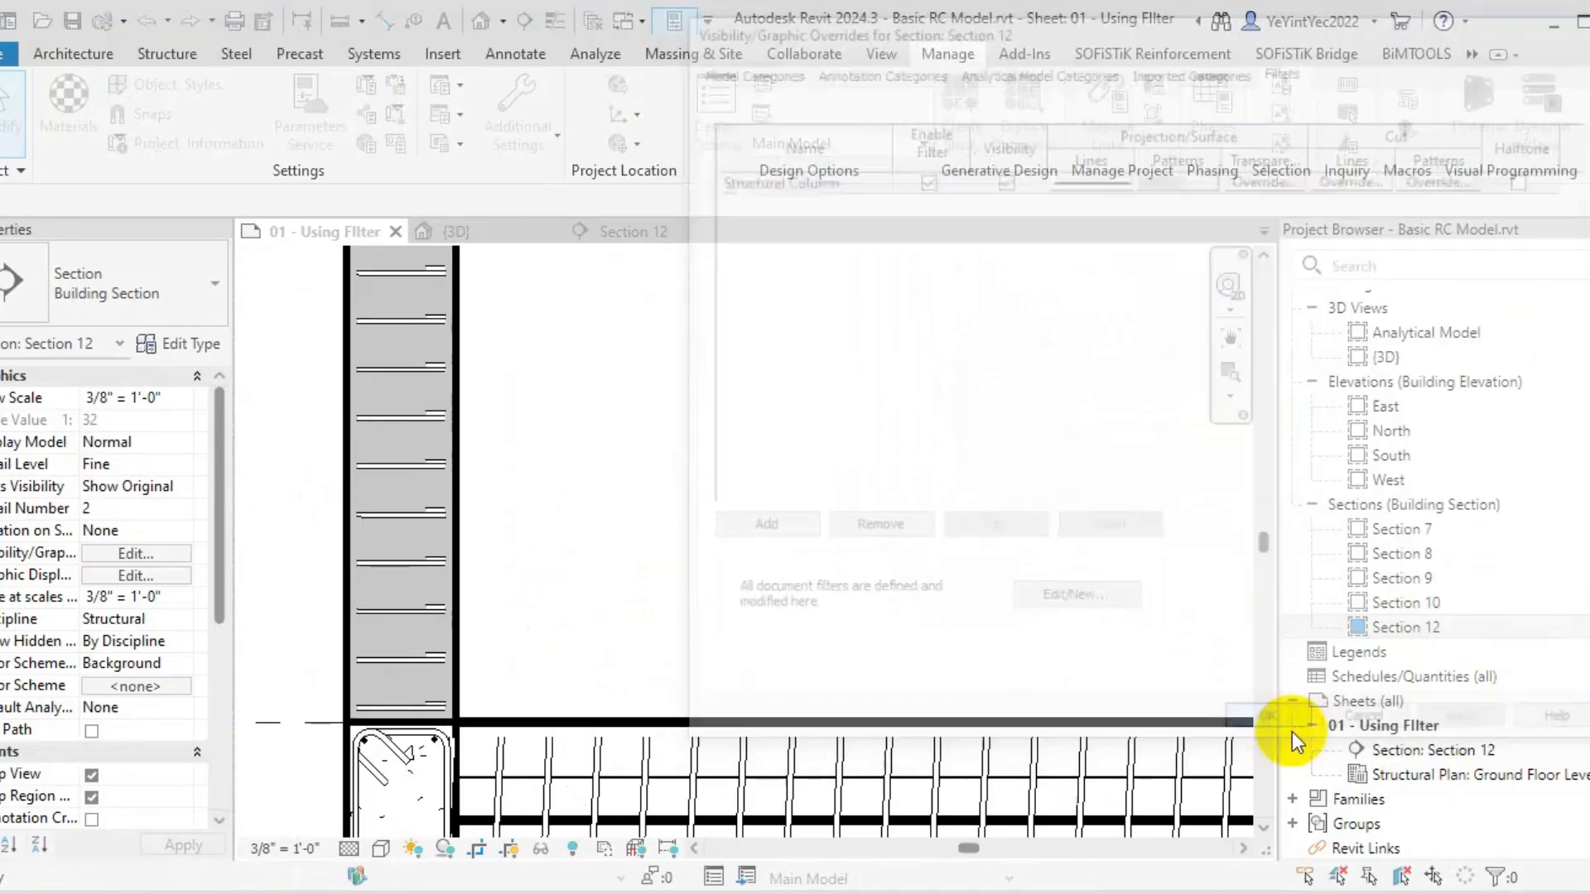
Examine the column fill across the floor levels and foundations of Section 12 on the sheet
scroll(738, 596, "down", 5)
scroll(1027, 654, "up", 6)
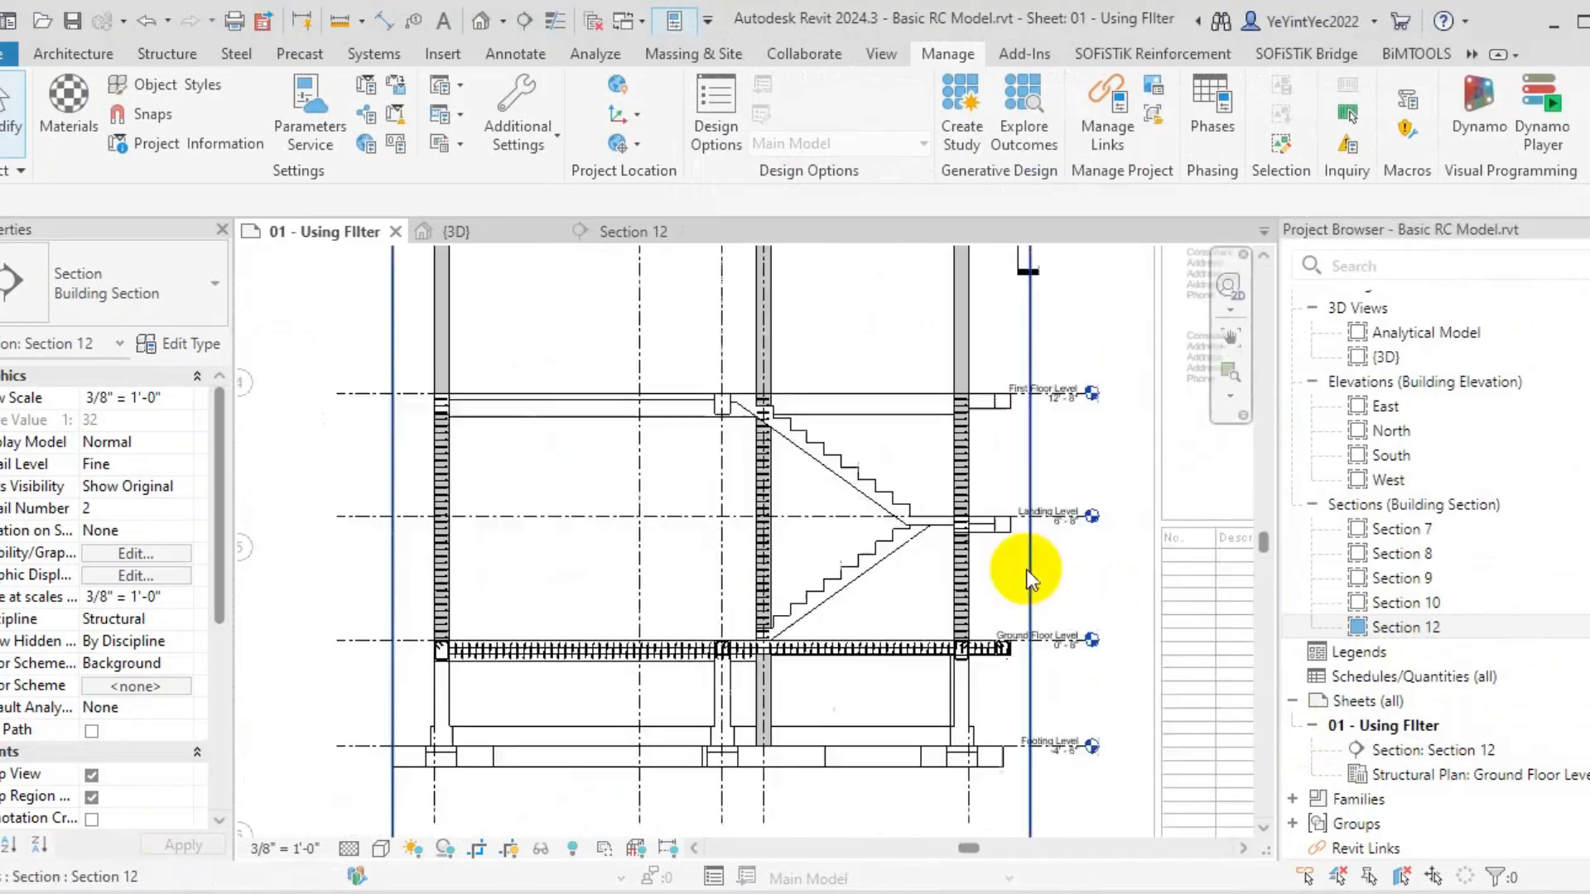
scroll(1080, 628, "down", 4)
scroll(814, 596, "up", 5)
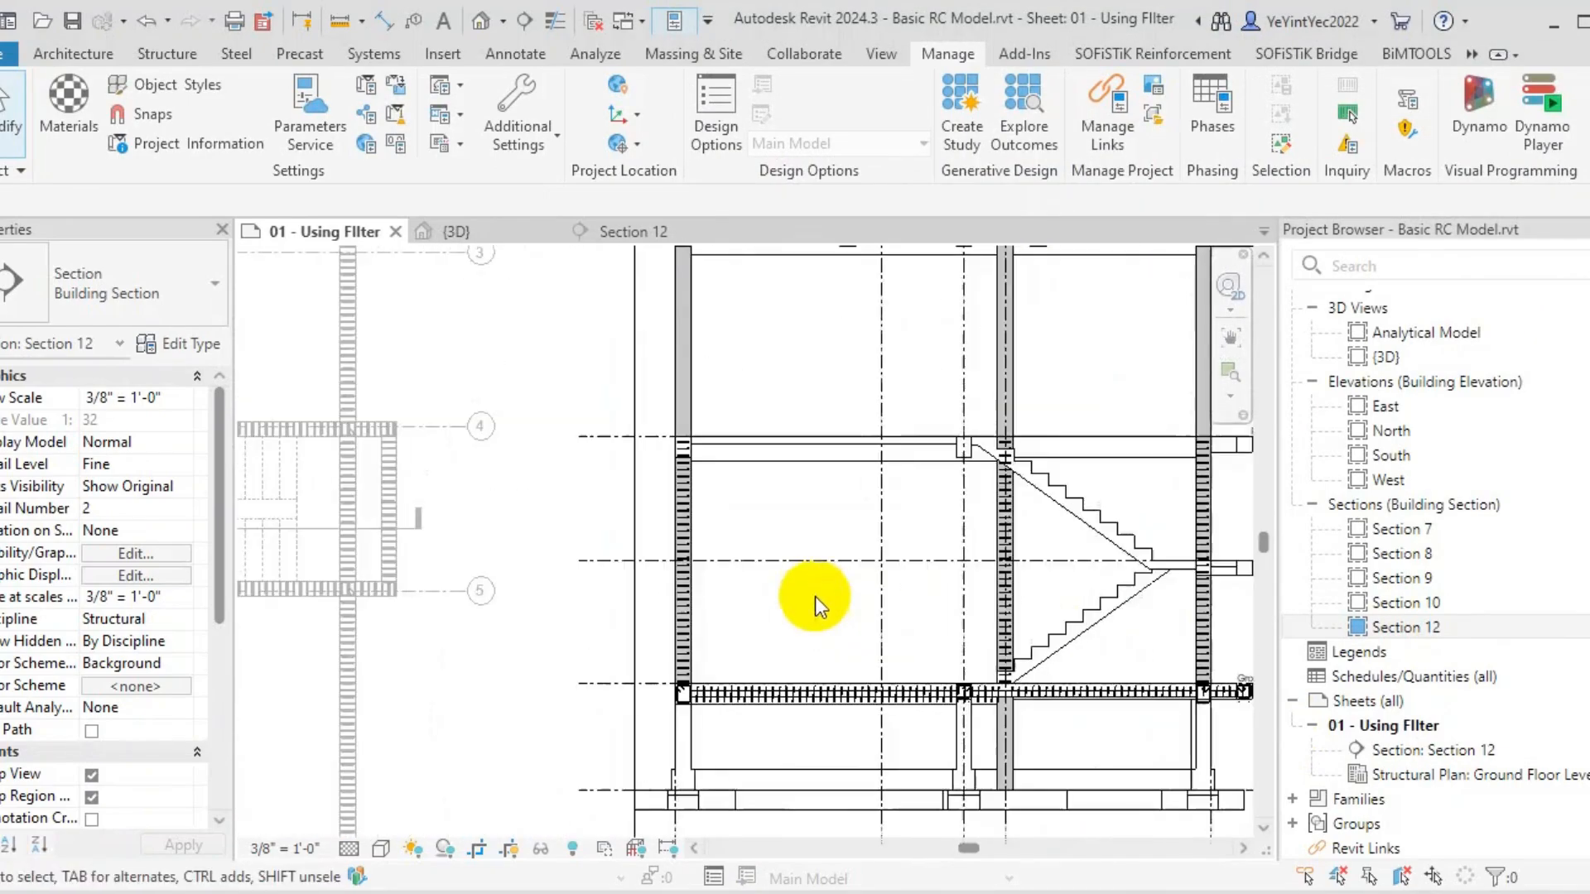
scroll(706, 669, "up", 3)
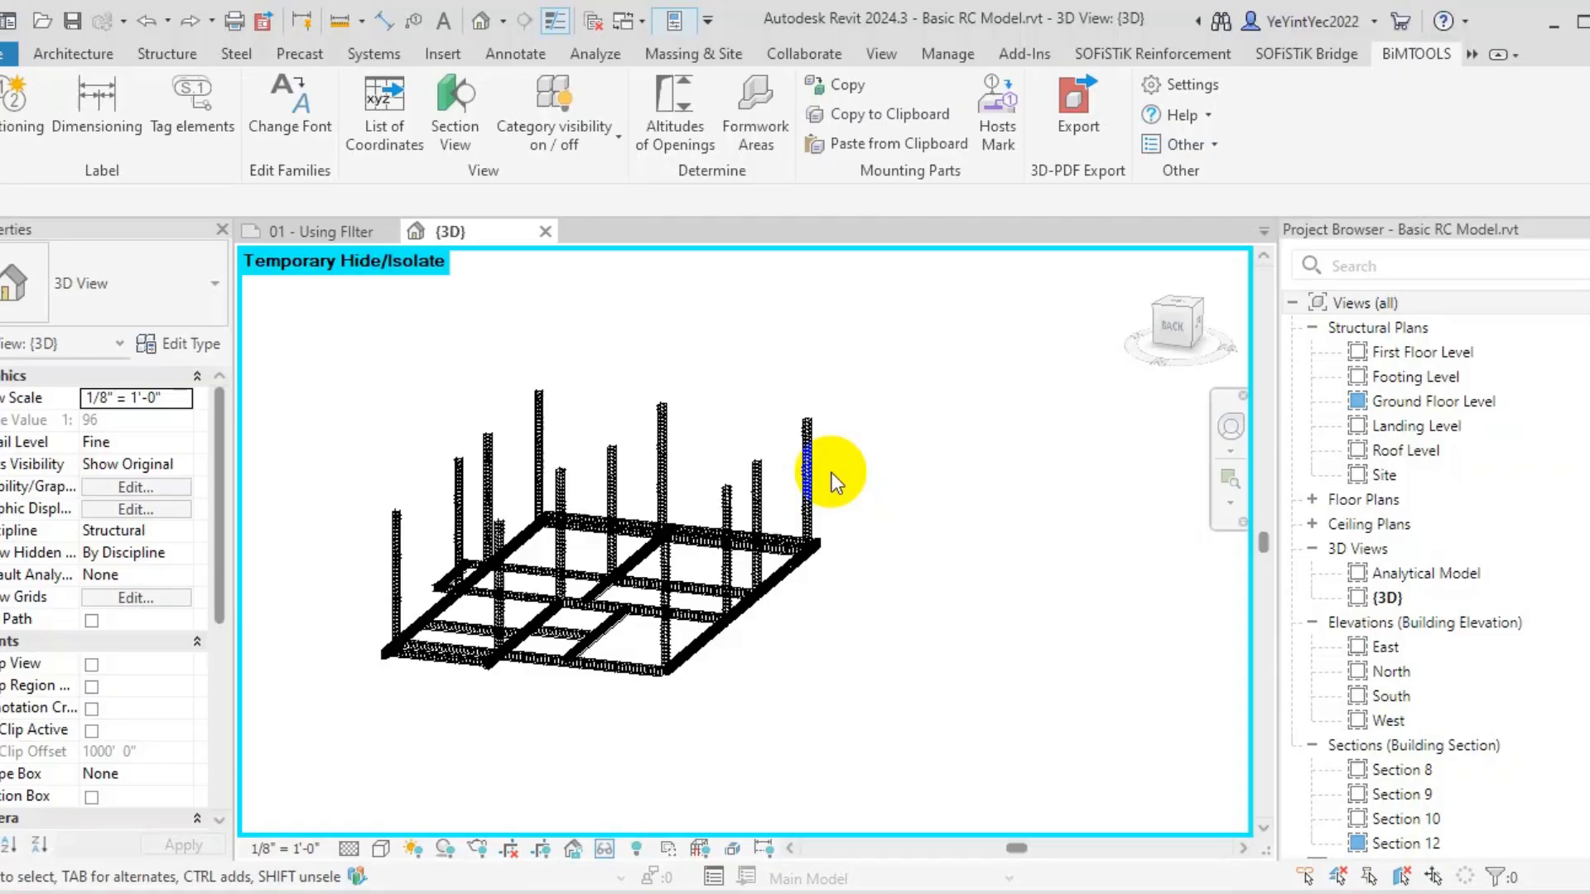
Inspect the vertical bars and stirrups of a column's rebar cage in the {3D} view
scroll(426, 533, "up", 5)
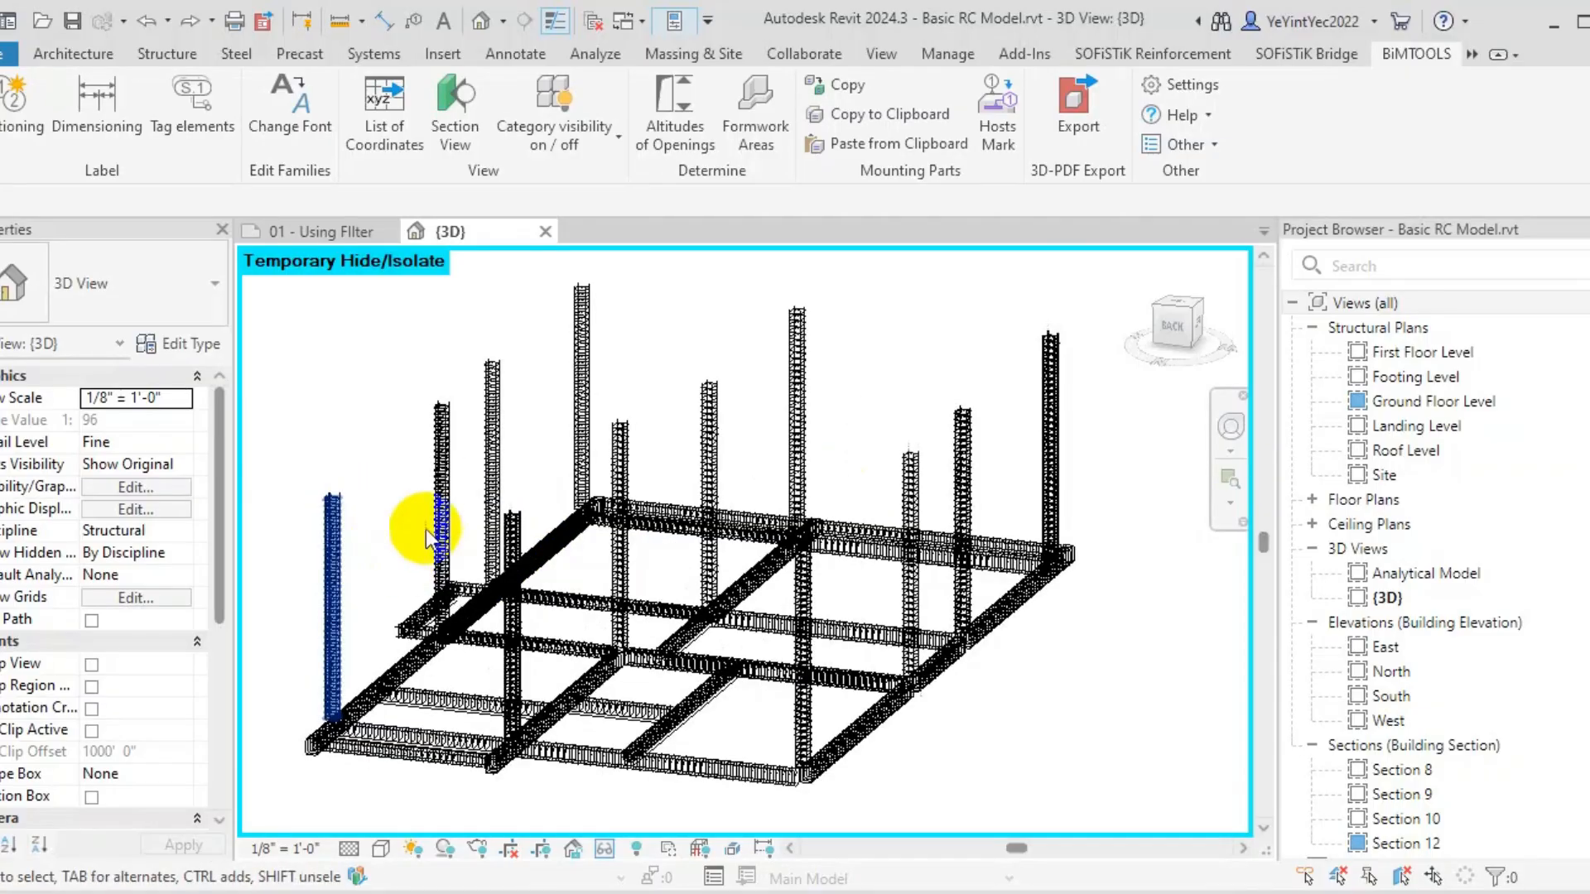
scroll(323, 480, "up", 6)
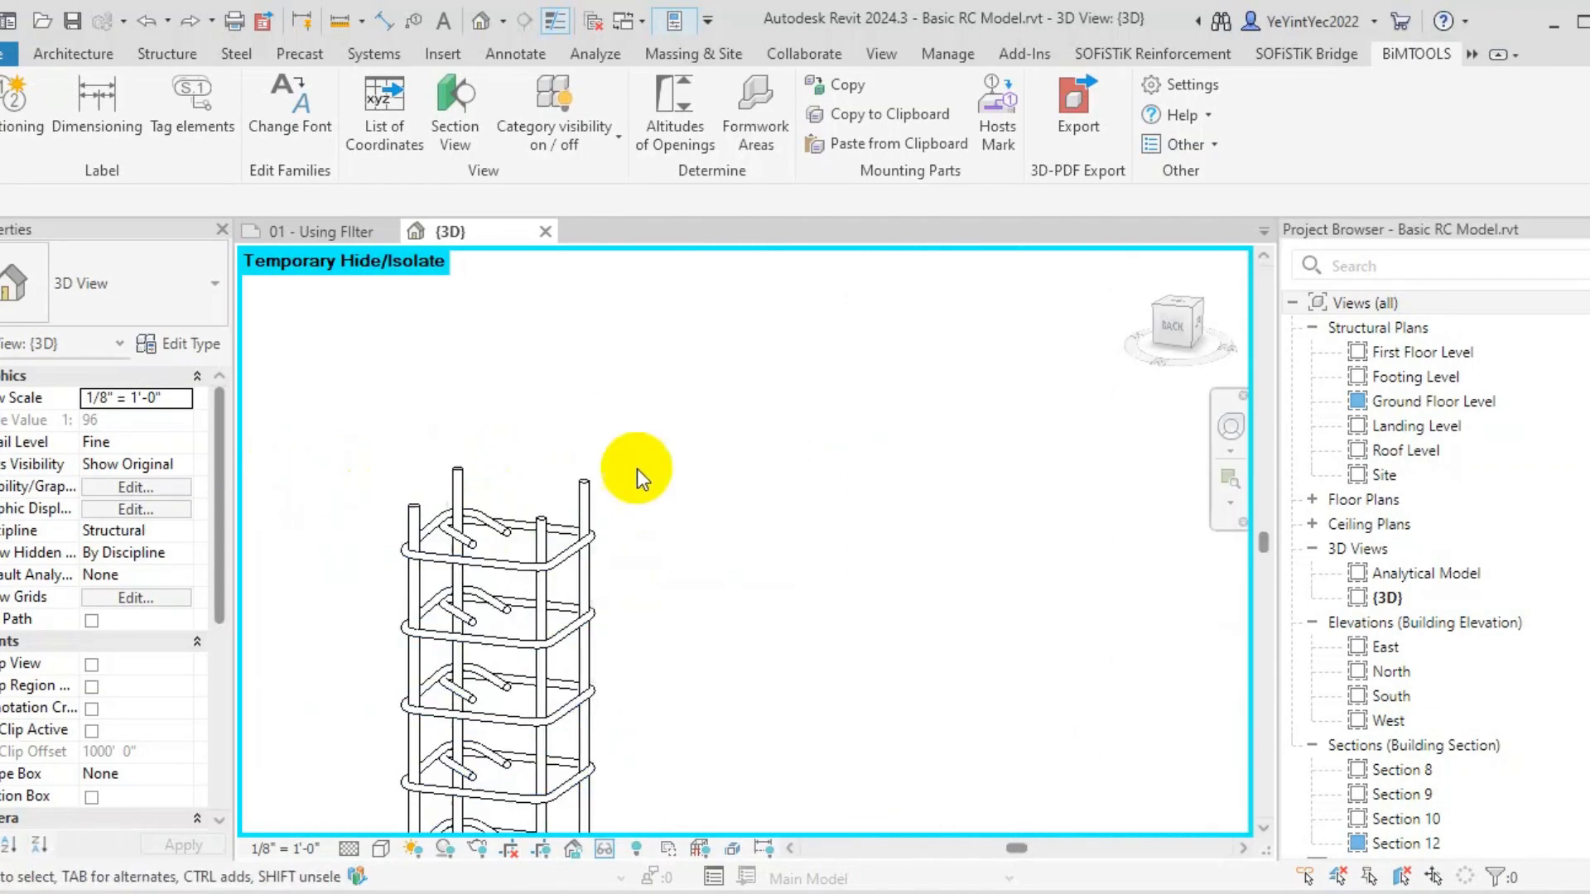
left_click(460, 457)
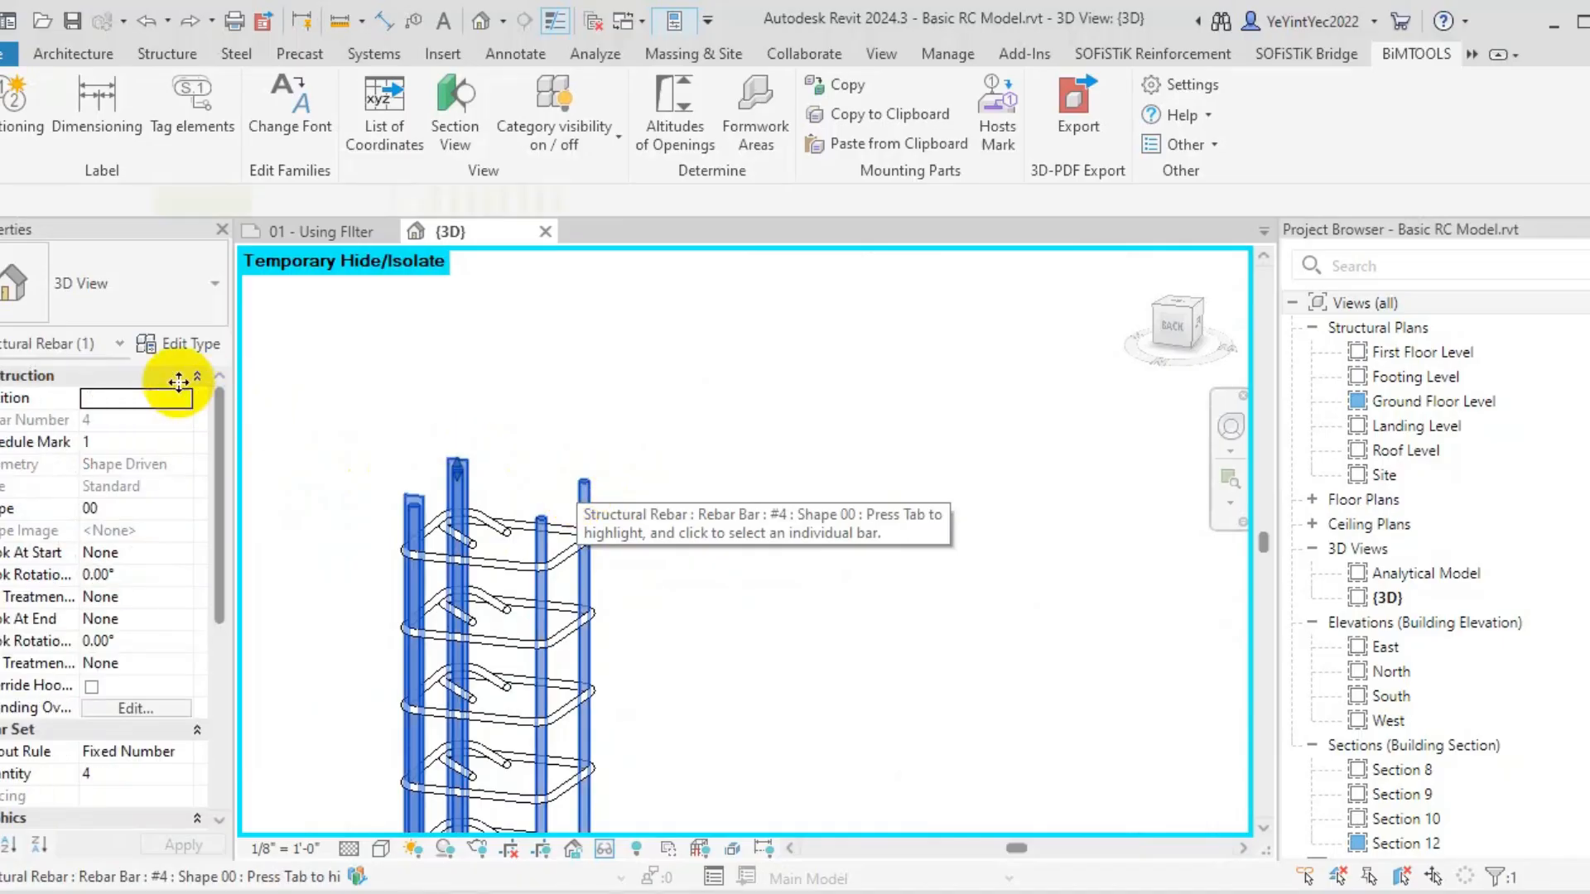
left_click(451, 358)
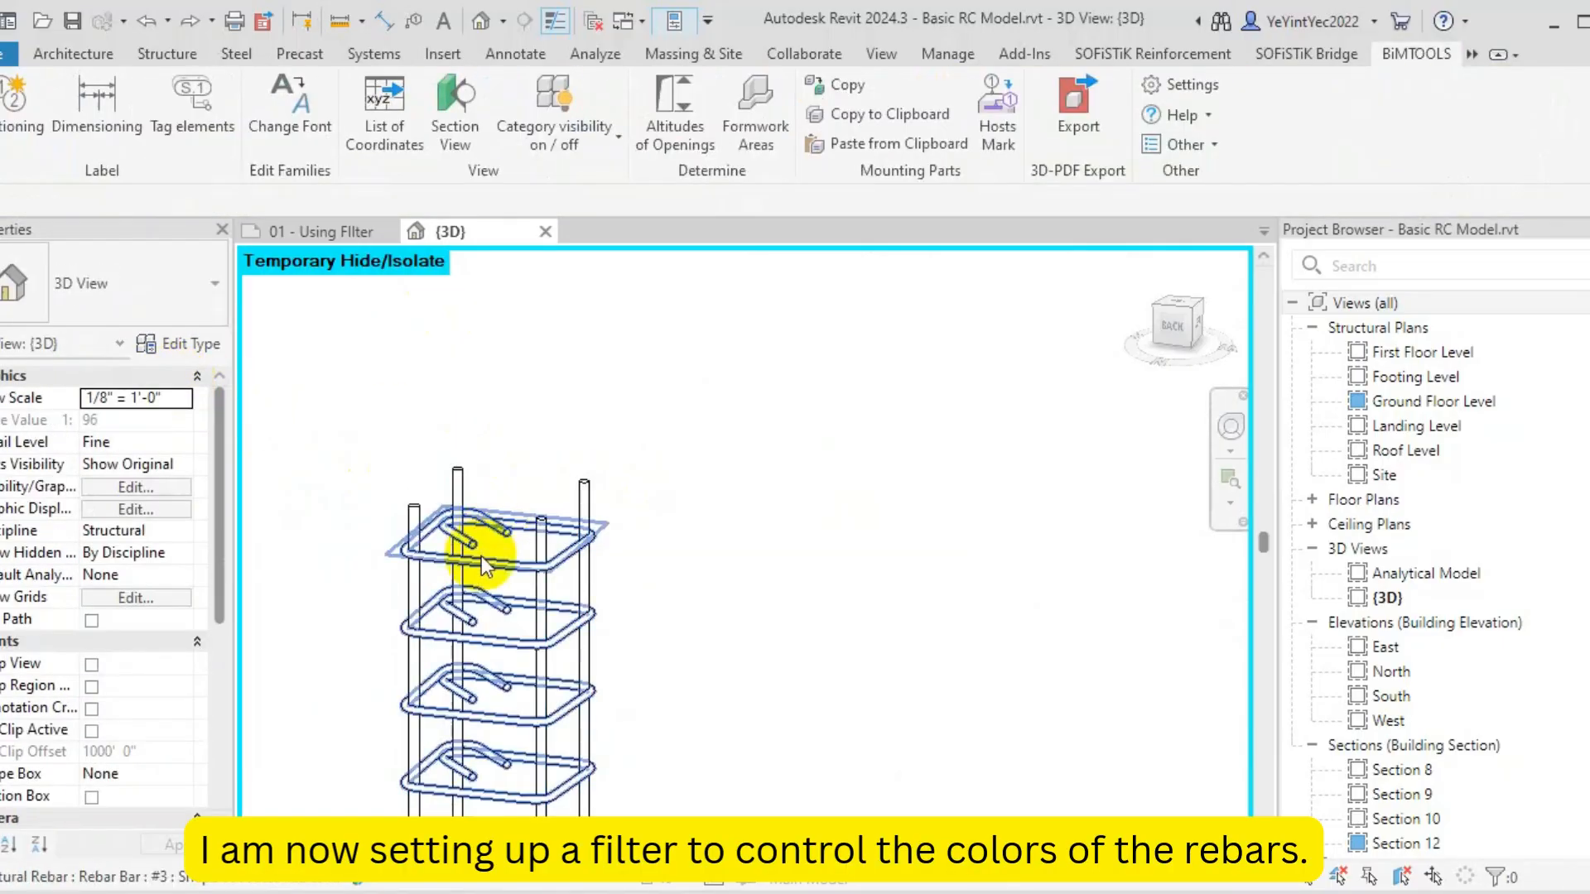
left_click(420, 406)
scroll(455, 422, "down", 6)
Create a rule-based view filter named Rebar #3 from the {3D} view's graphic overrides
key("v")
key("g")
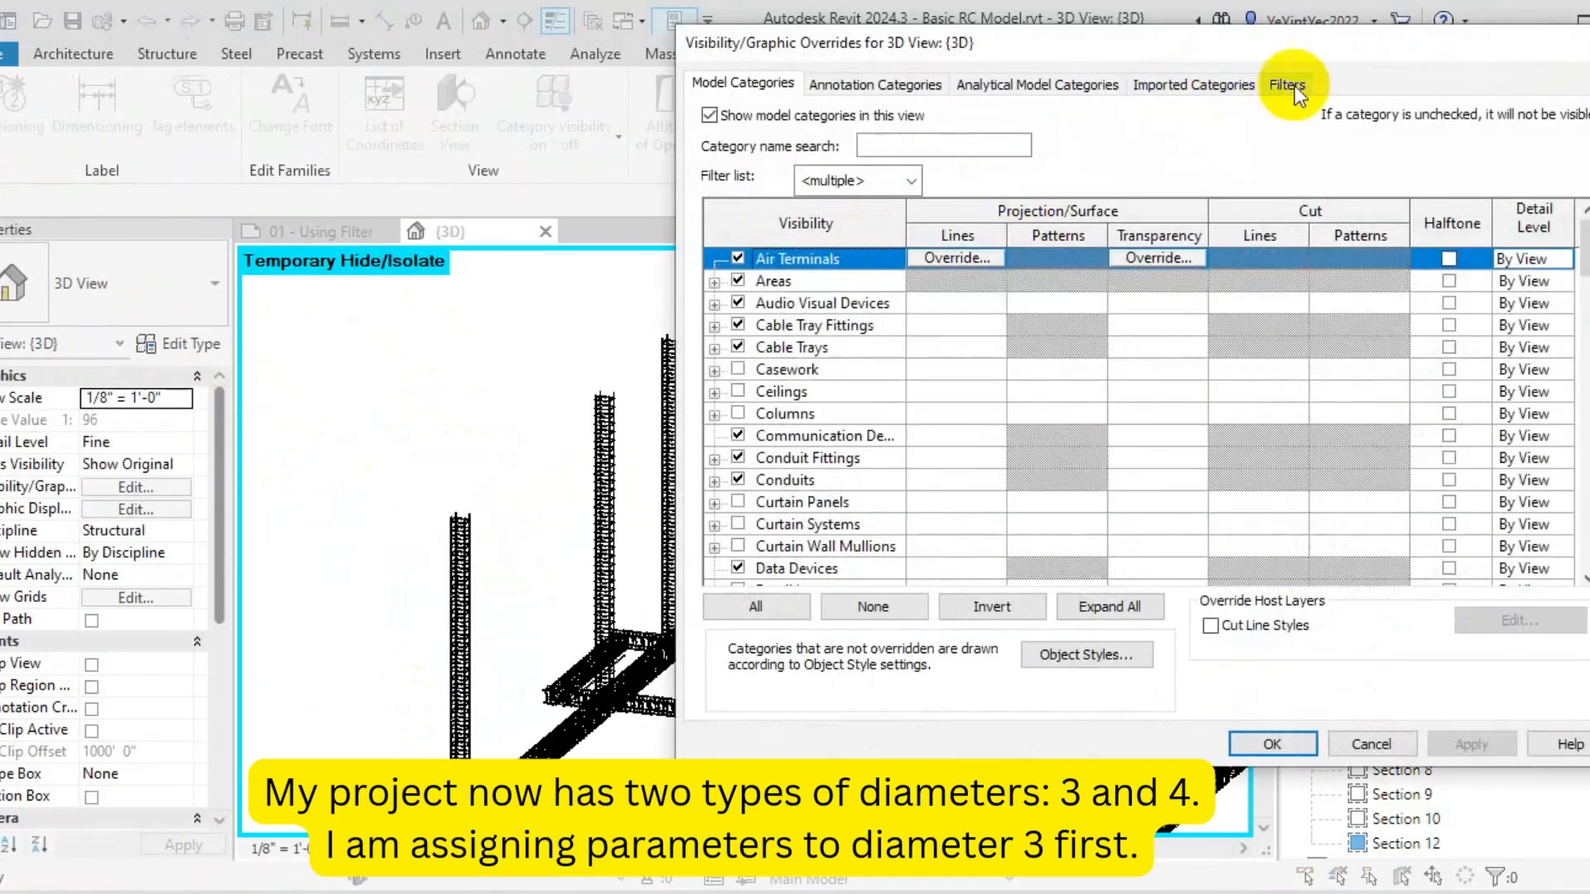
left_click(1289, 85)
left_click(1073, 620)
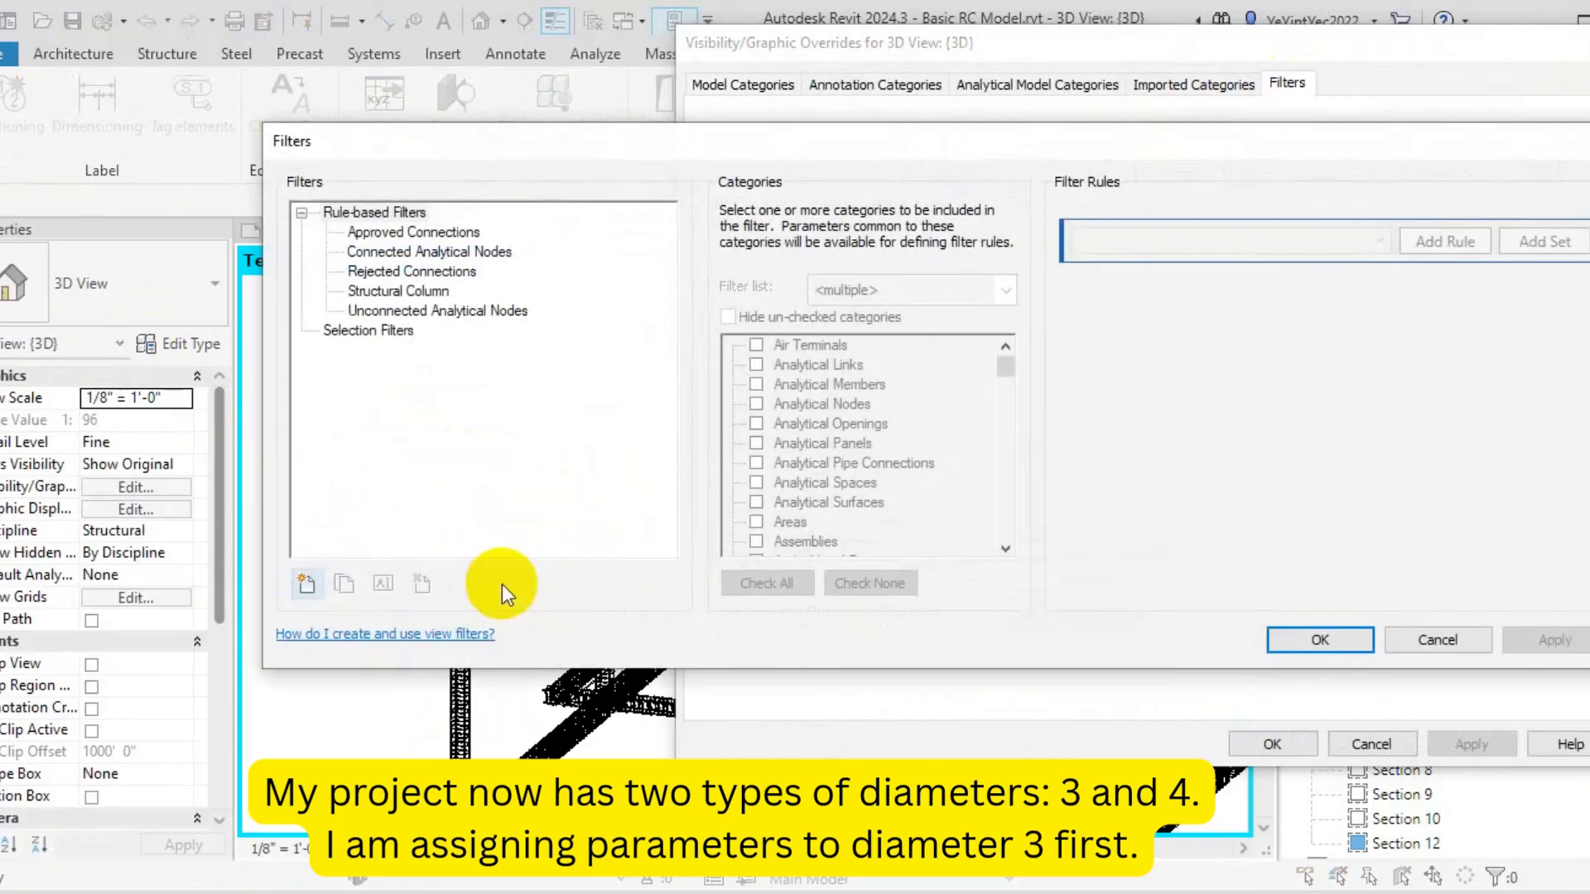
left_click(312, 582)
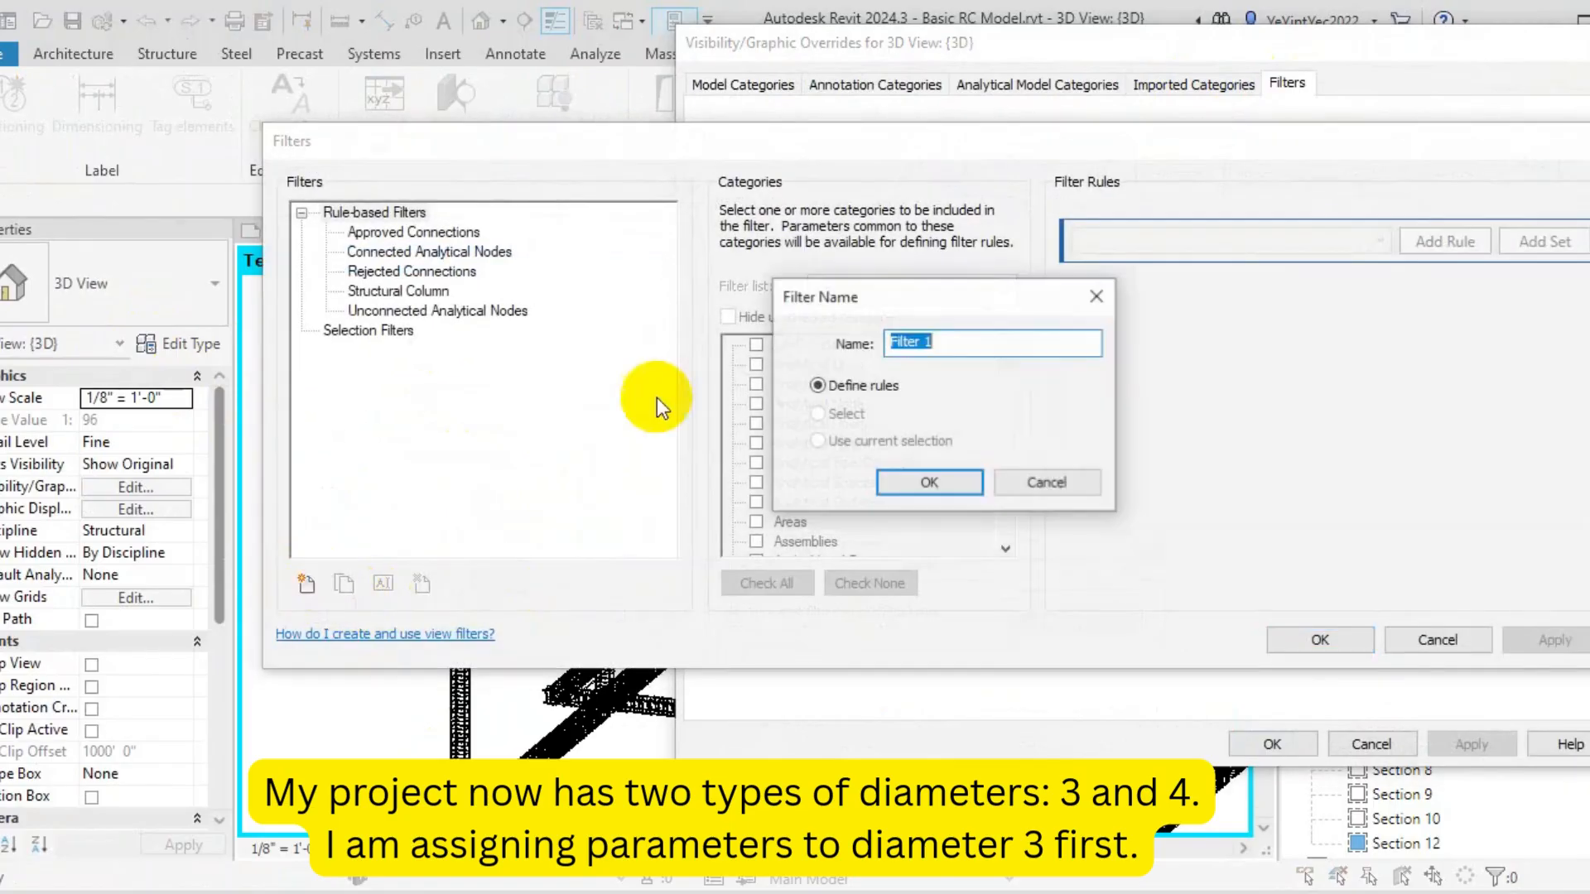
type("Rebar #")
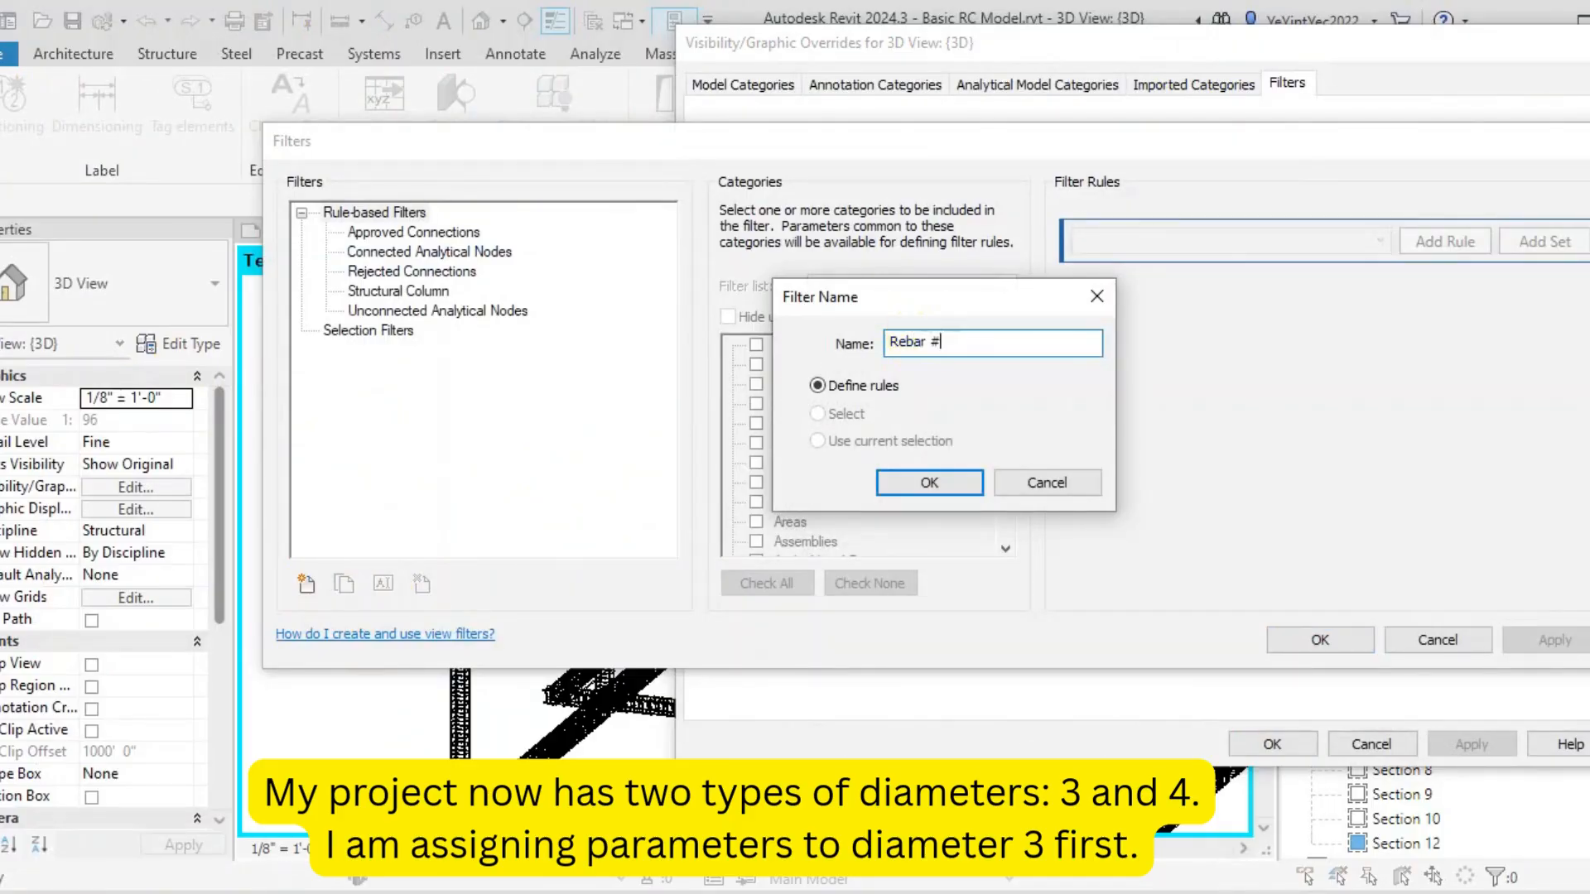
type("3")
left_click(941, 482)
Limit the Rebar #3 filter to the Structural Rebar category and hide the unchecked categories
left_click(894, 391)
key("s")
scroll(845, 443, "down", 2)
scroll(845, 441, "down", 7)
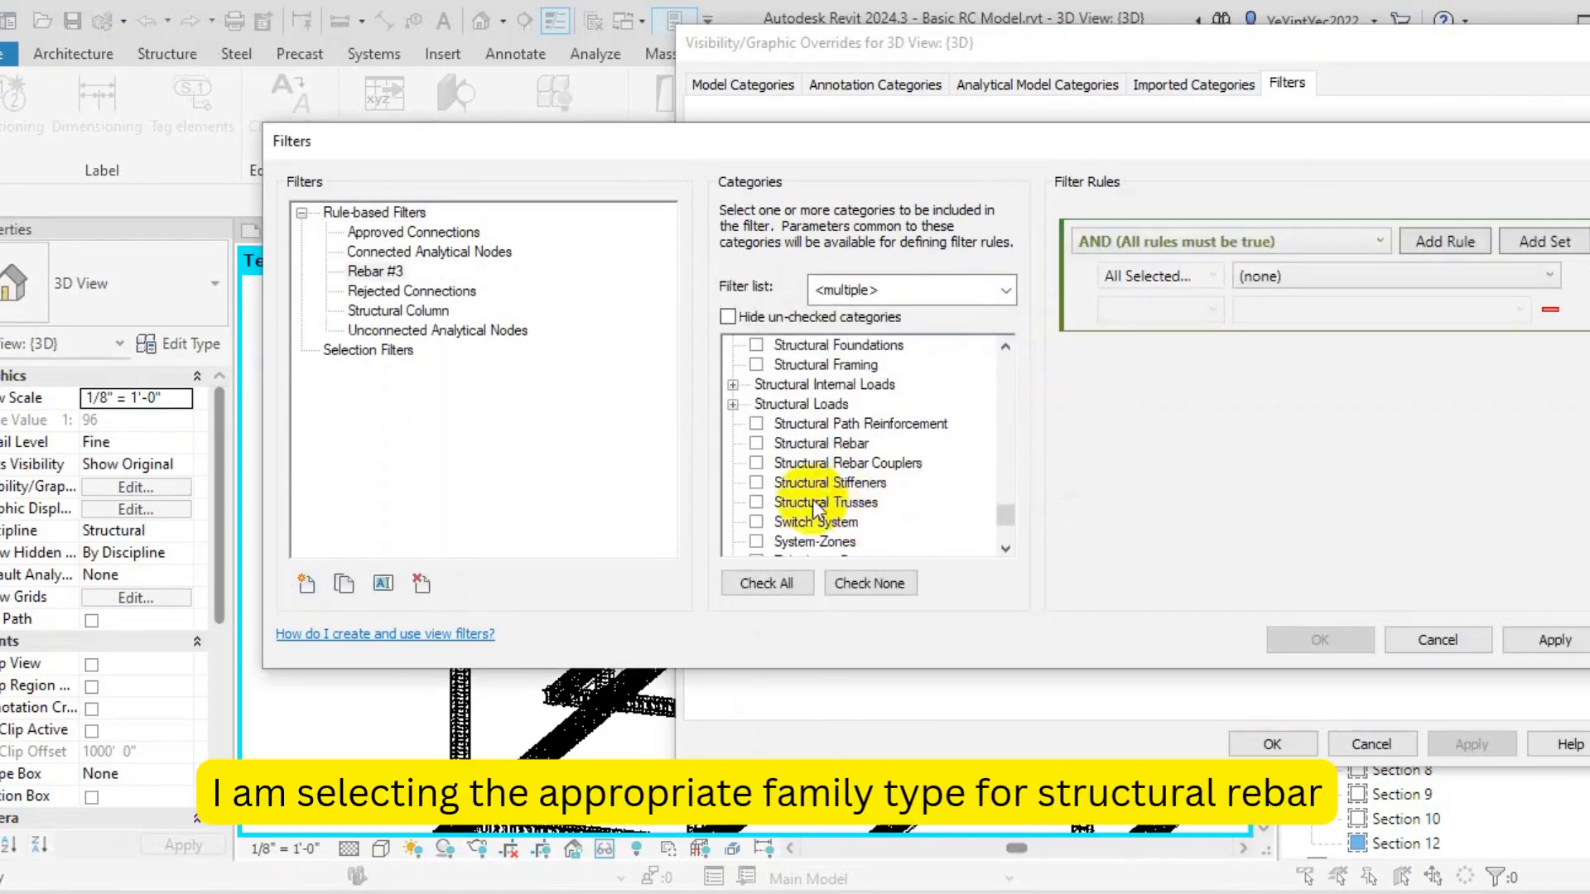
left_click(756, 443)
left_click(728, 317)
Define the Rebar #3 filter rule as Type Name equals #3 and confirm the filter
left_click(1404, 275)
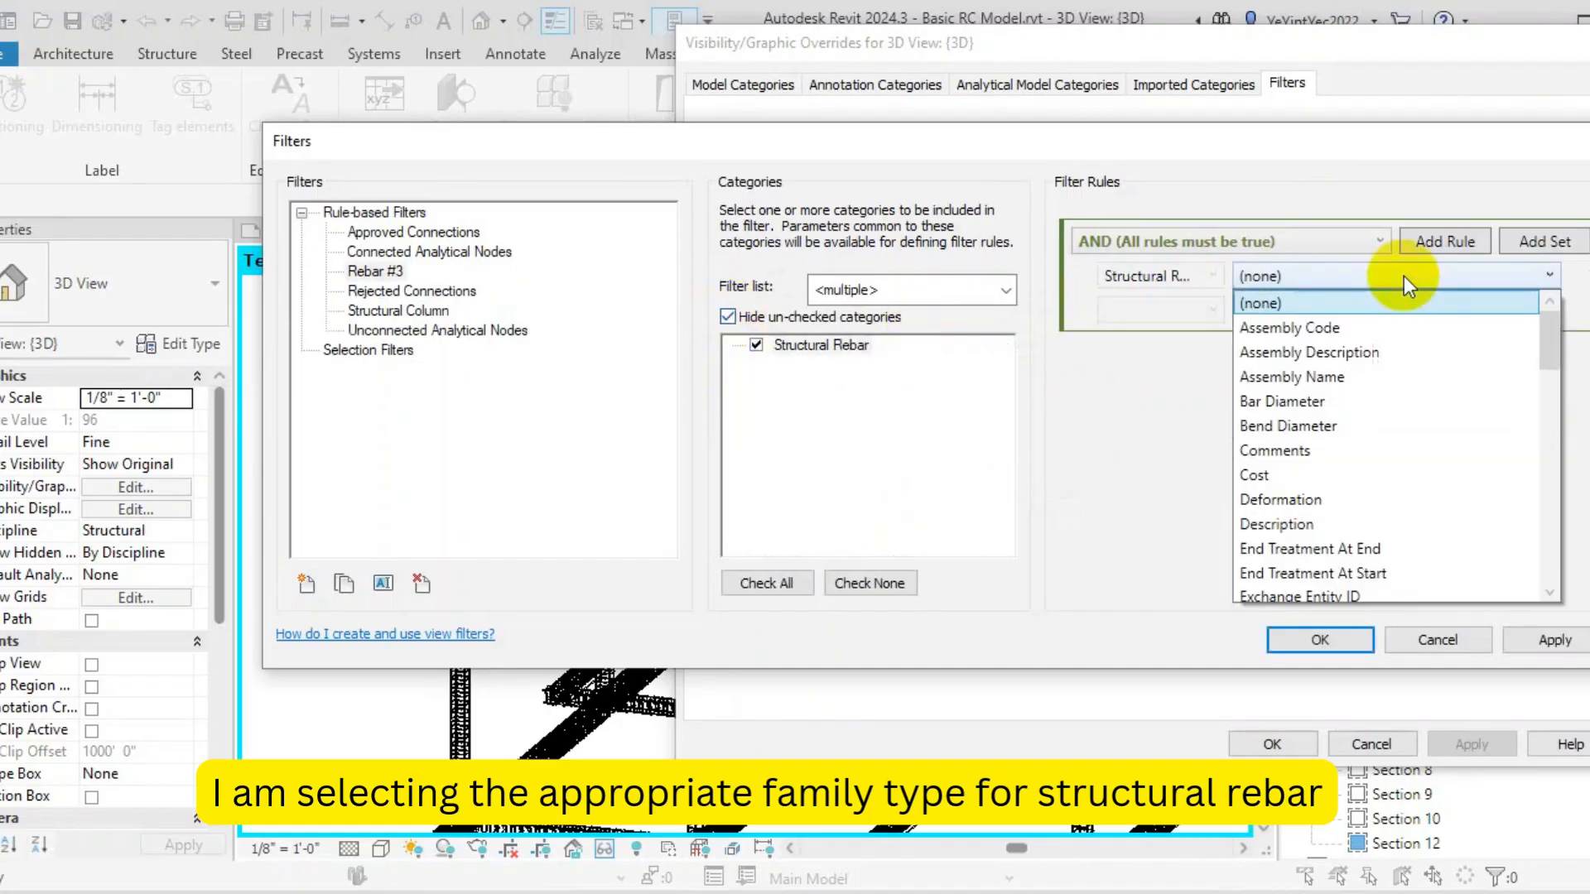
scroll(1385, 385, "down", 4)
scroll(1355, 509, "down", 10)
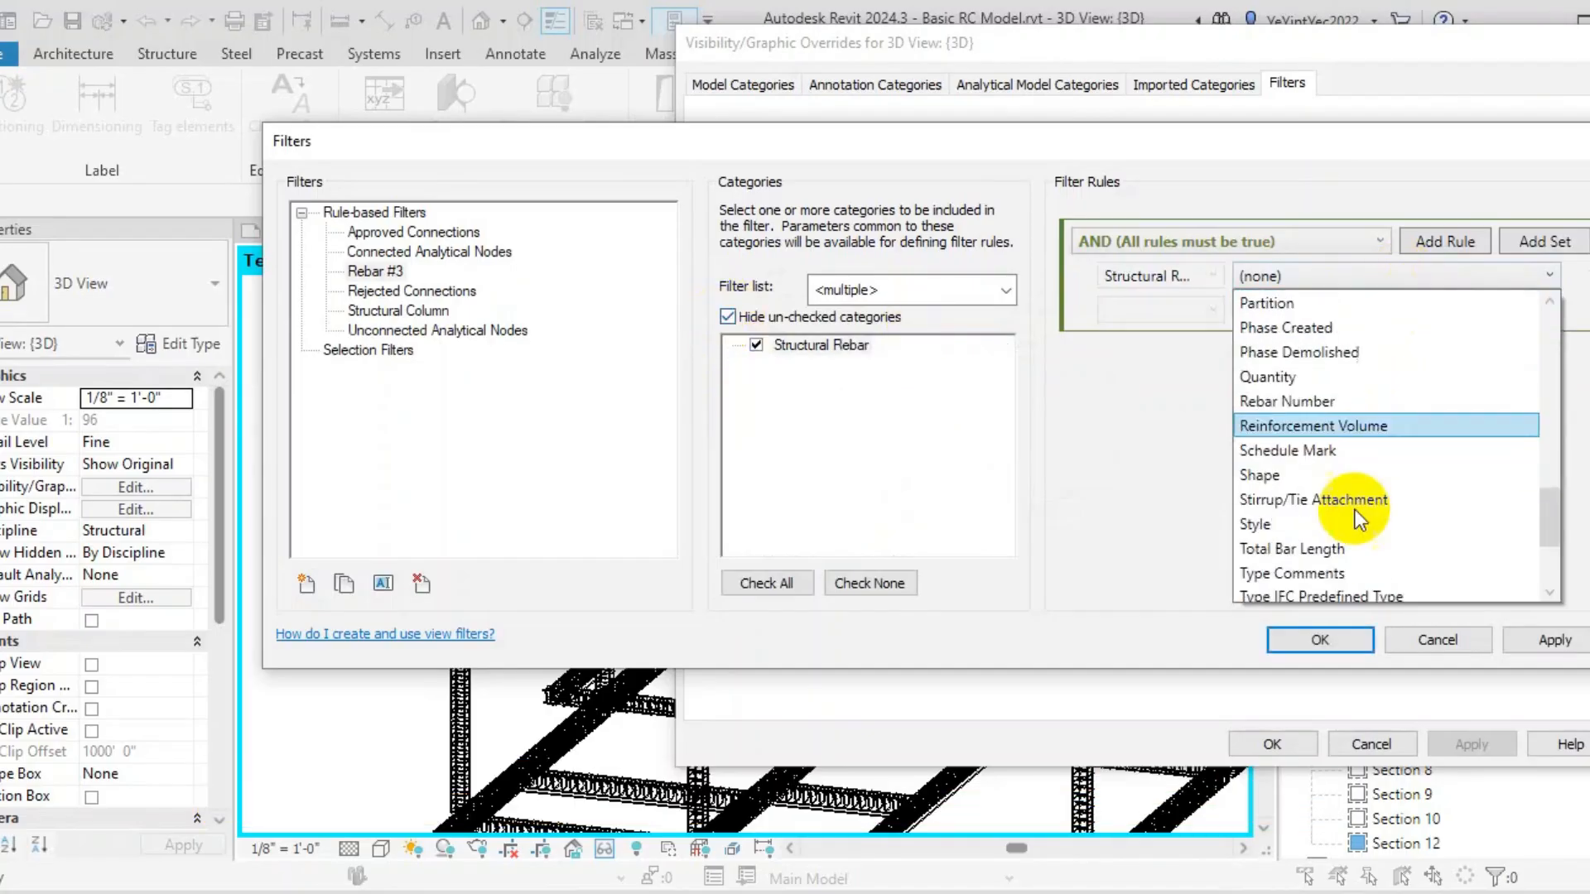
left_click(1325, 524)
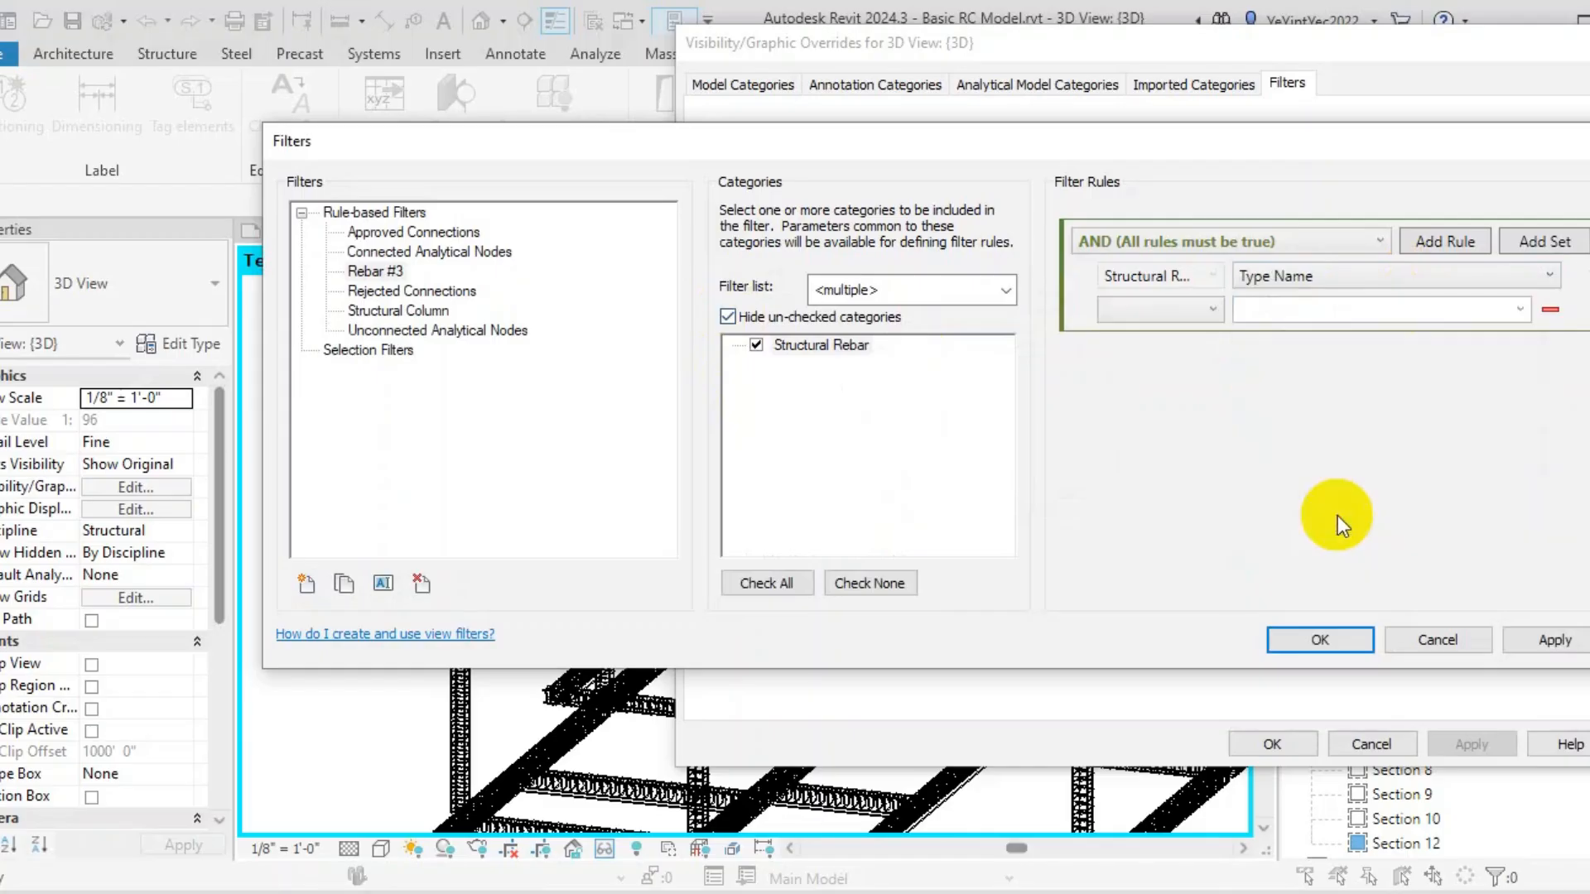
left_click(1178, 312)
left_click(1183, 333)
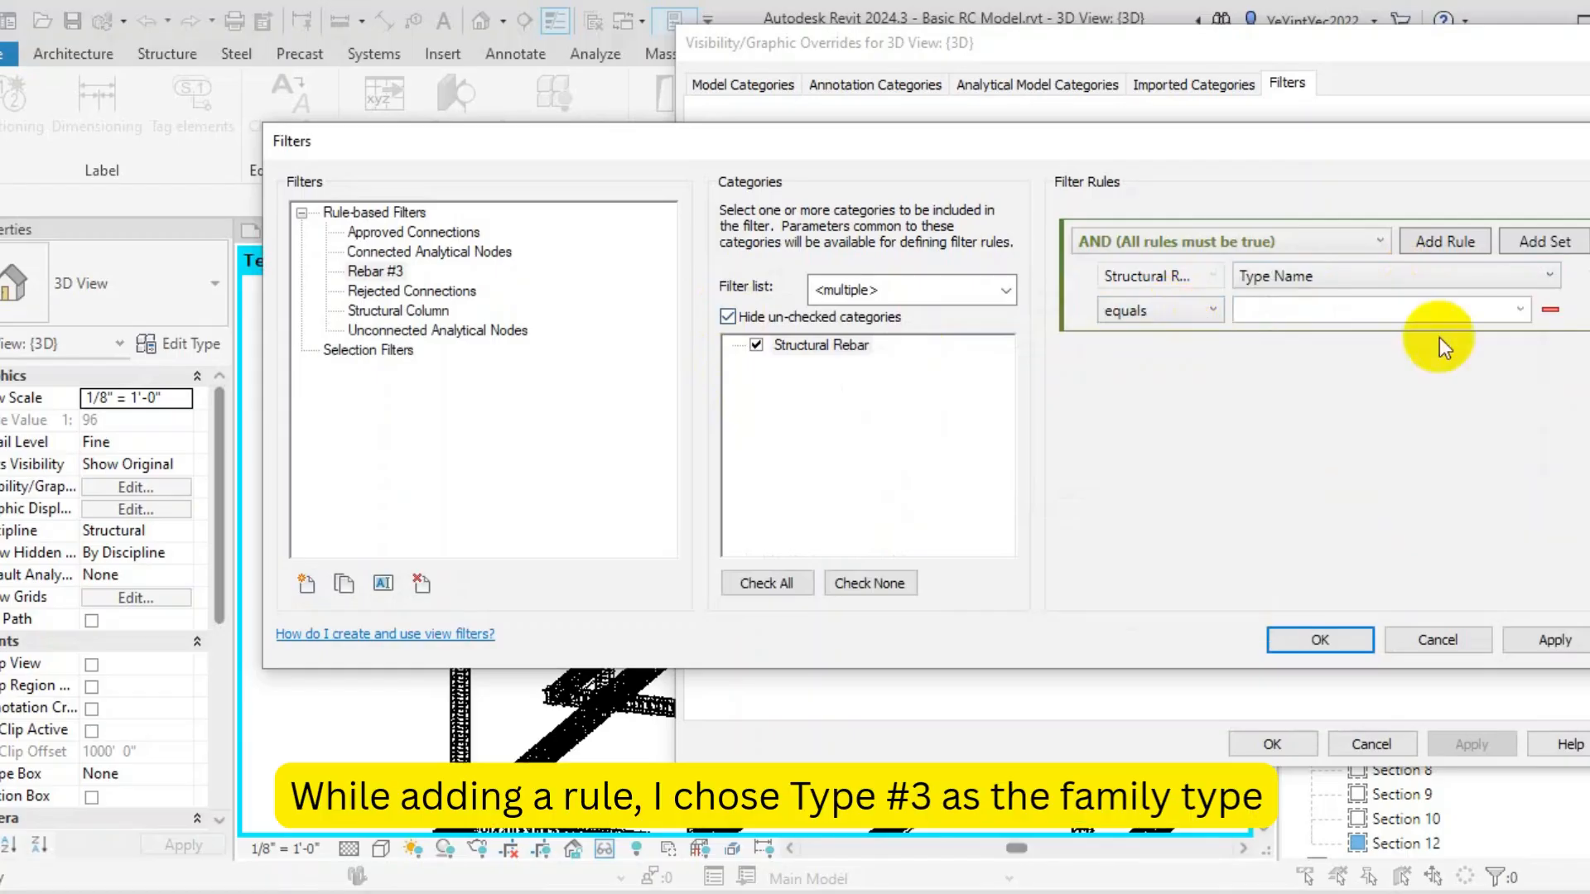
left_click(1520, 310)
left_click(1308, 439)
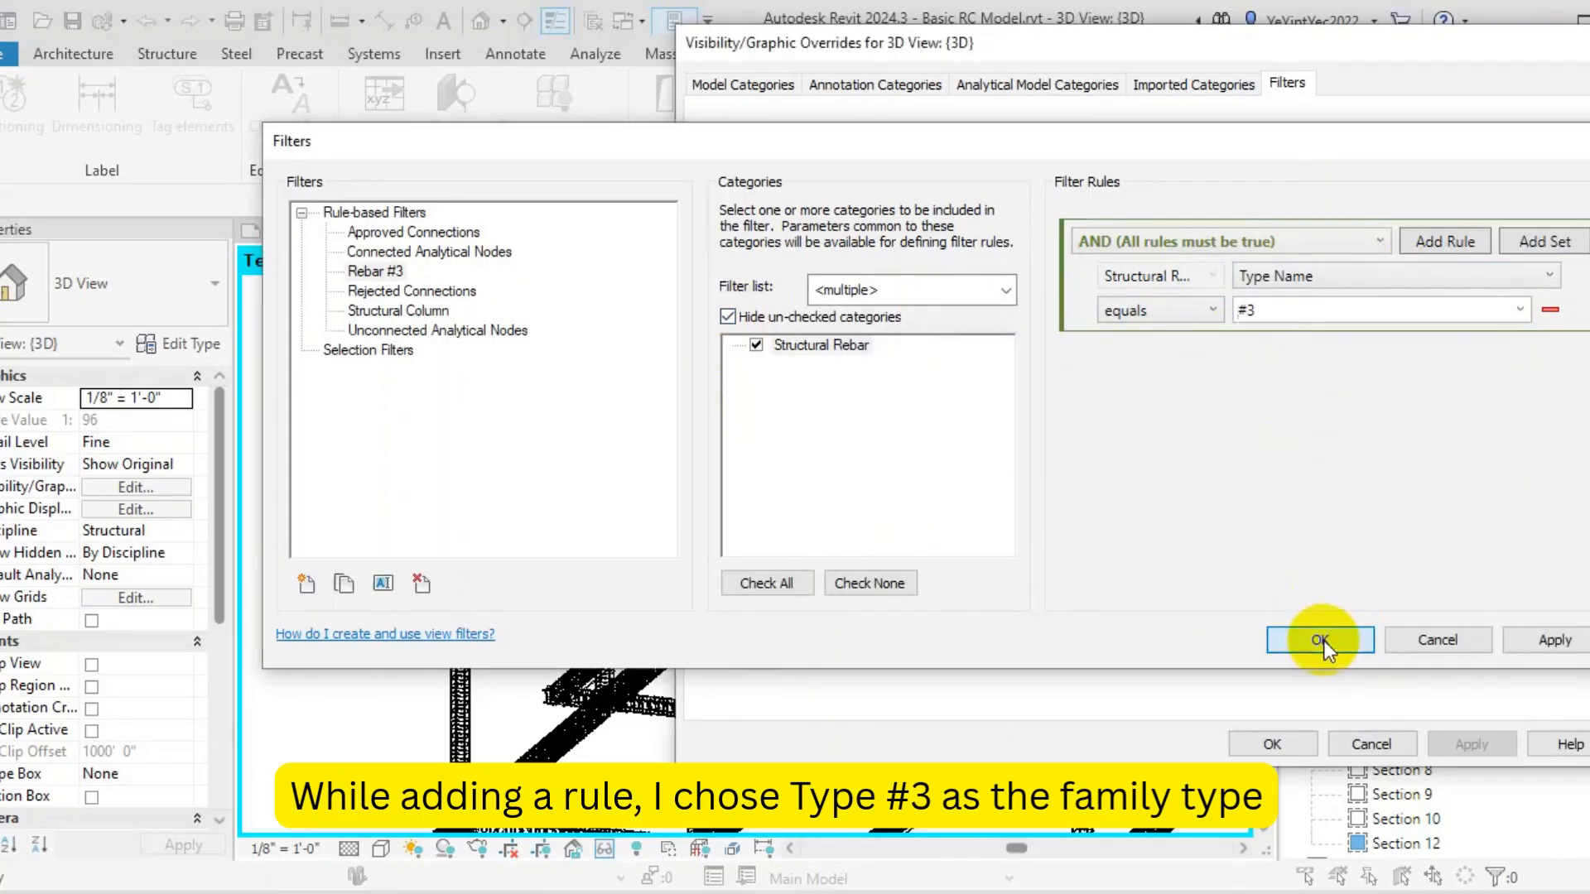
left_click(1320, 640)
Add the Rebar #3 filter to the graphic overrides of the {3D} view
left_click(755, 547)
left_click(1066, 331)
left_click(1064, 596)
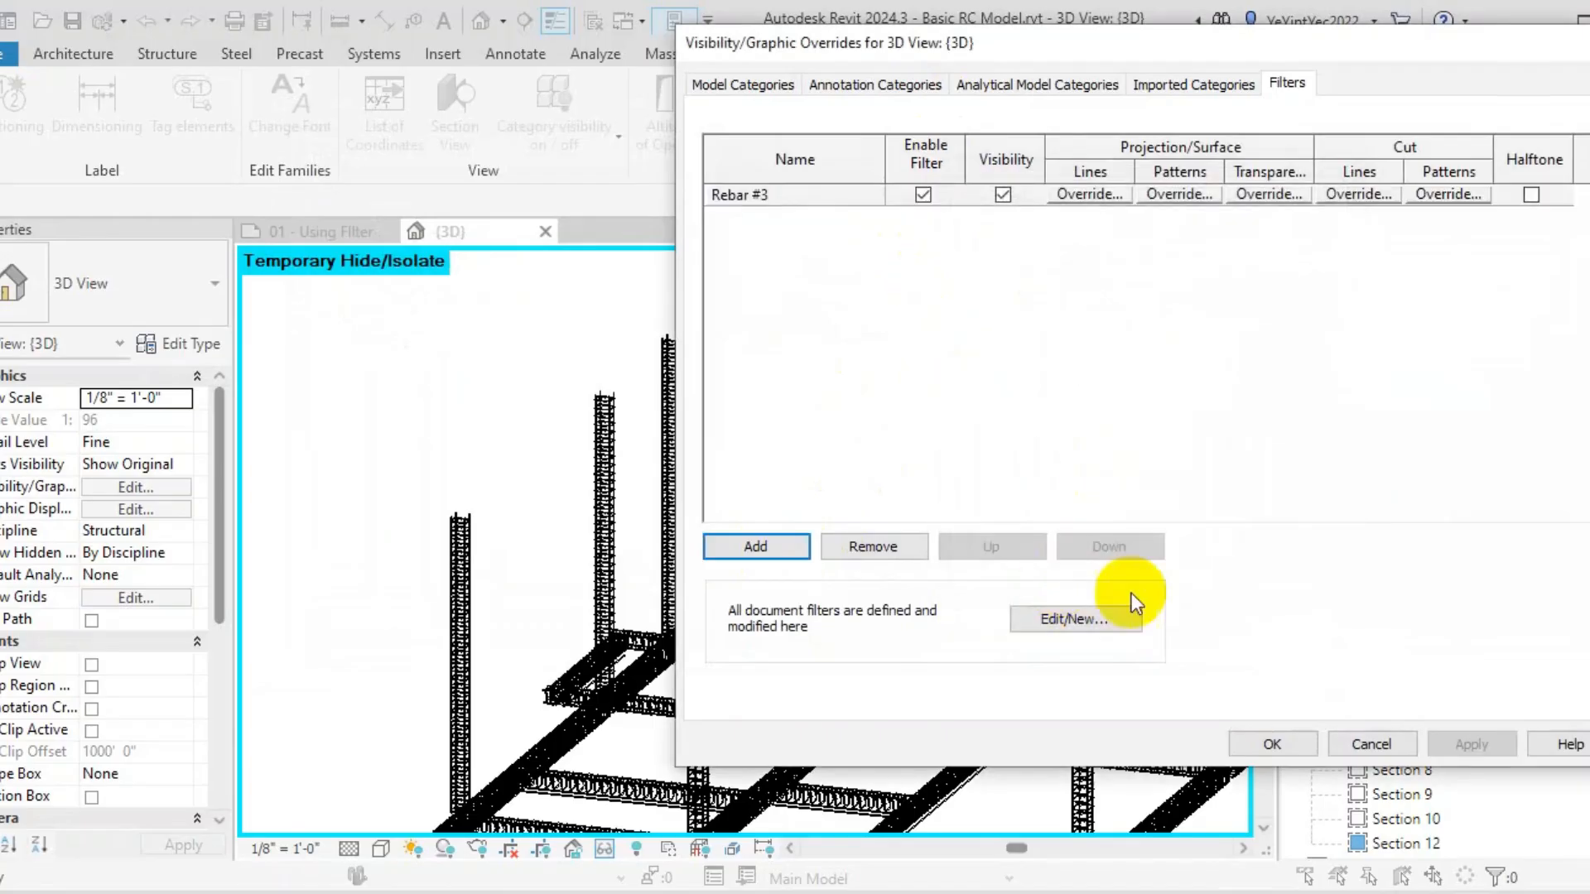
Close the graphic overrides and check the bar types of one column's vertical bars and stirrups, including the stirrup's type properties
left_click(1268, 744)
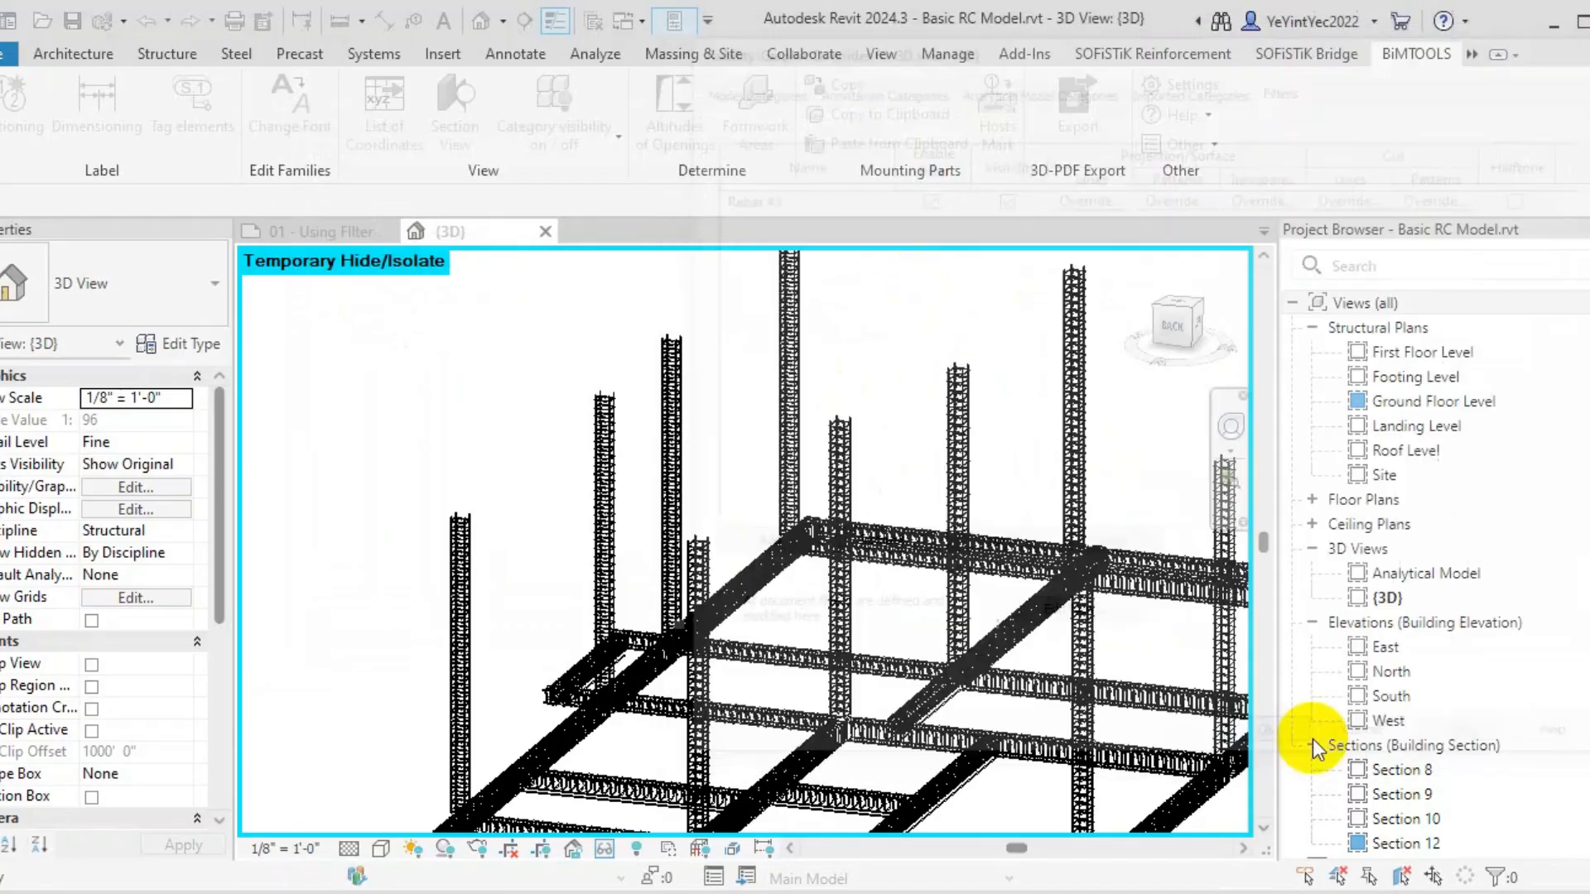
scroll(461, 538, "up", 8)
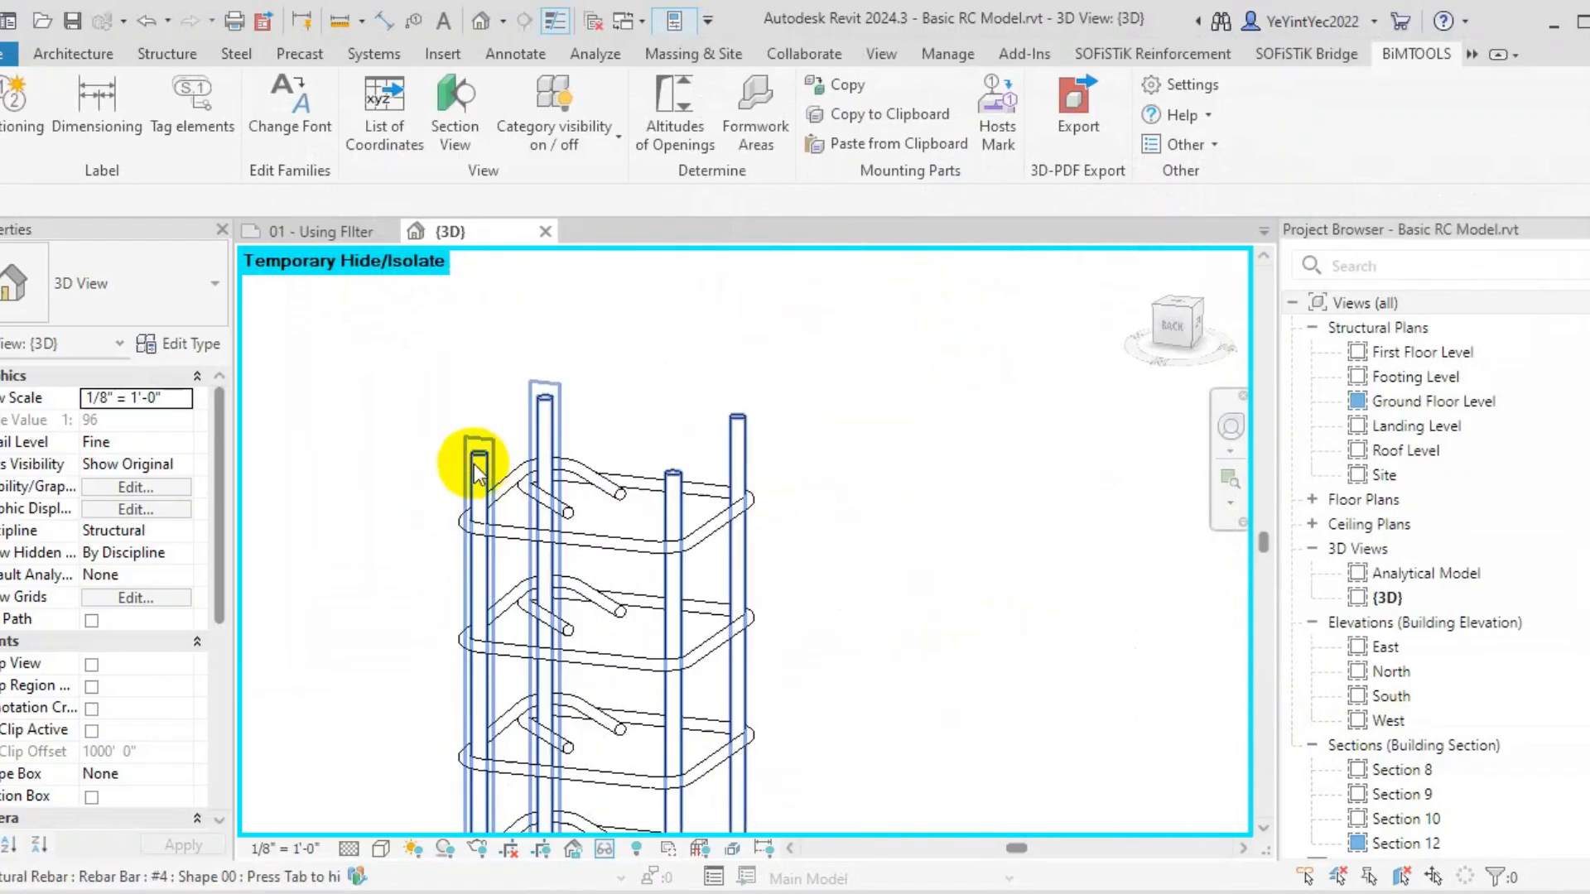
left_click(476, 474)
left_click(640, 341)
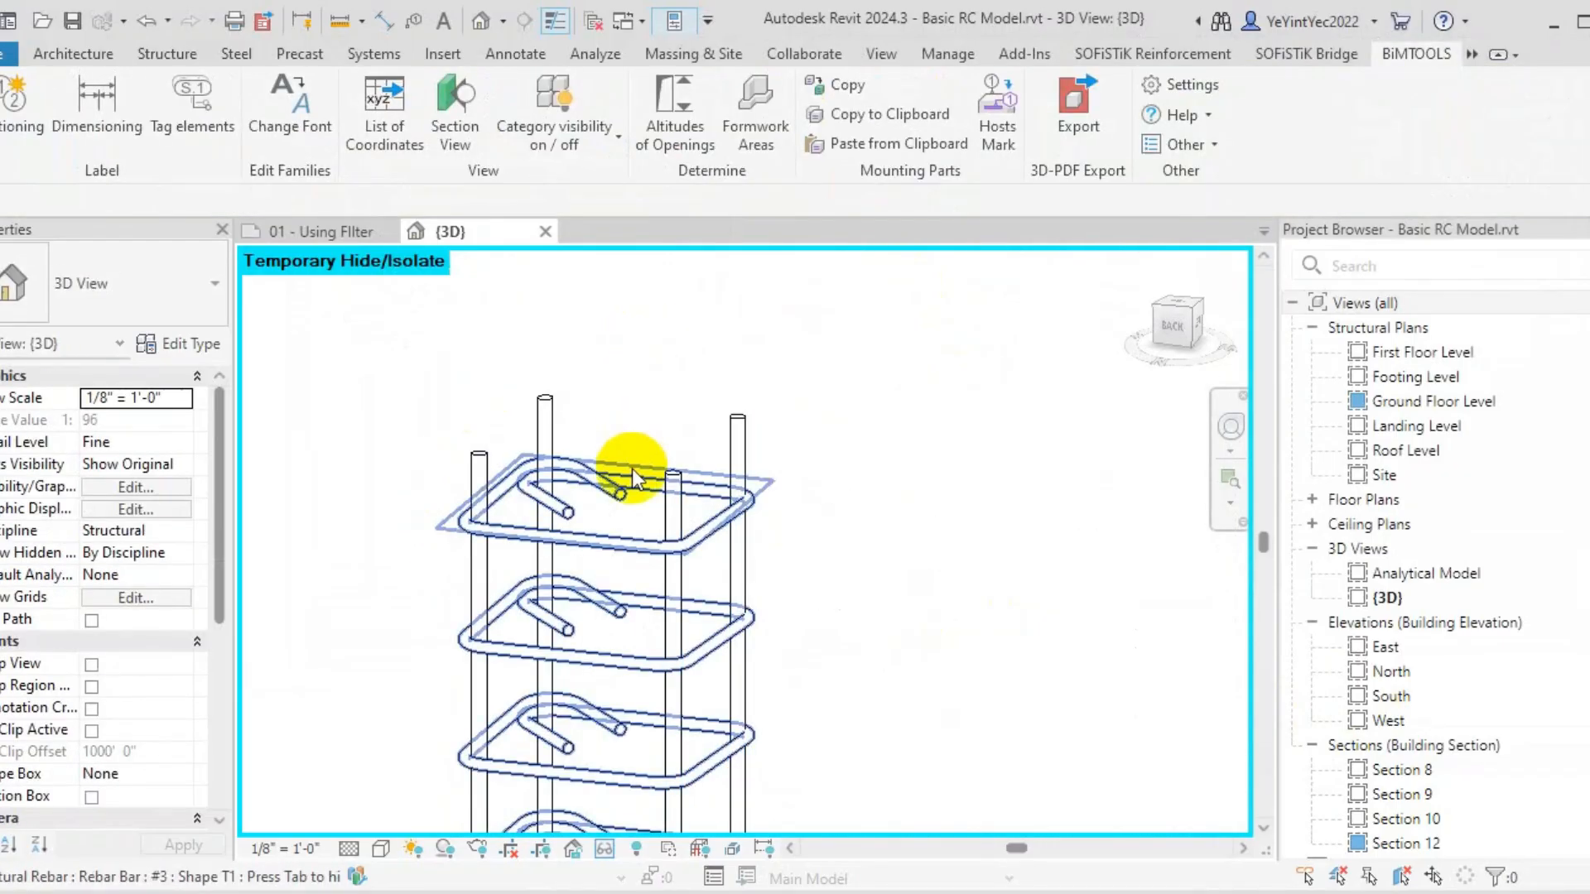
left_click(633, 469)
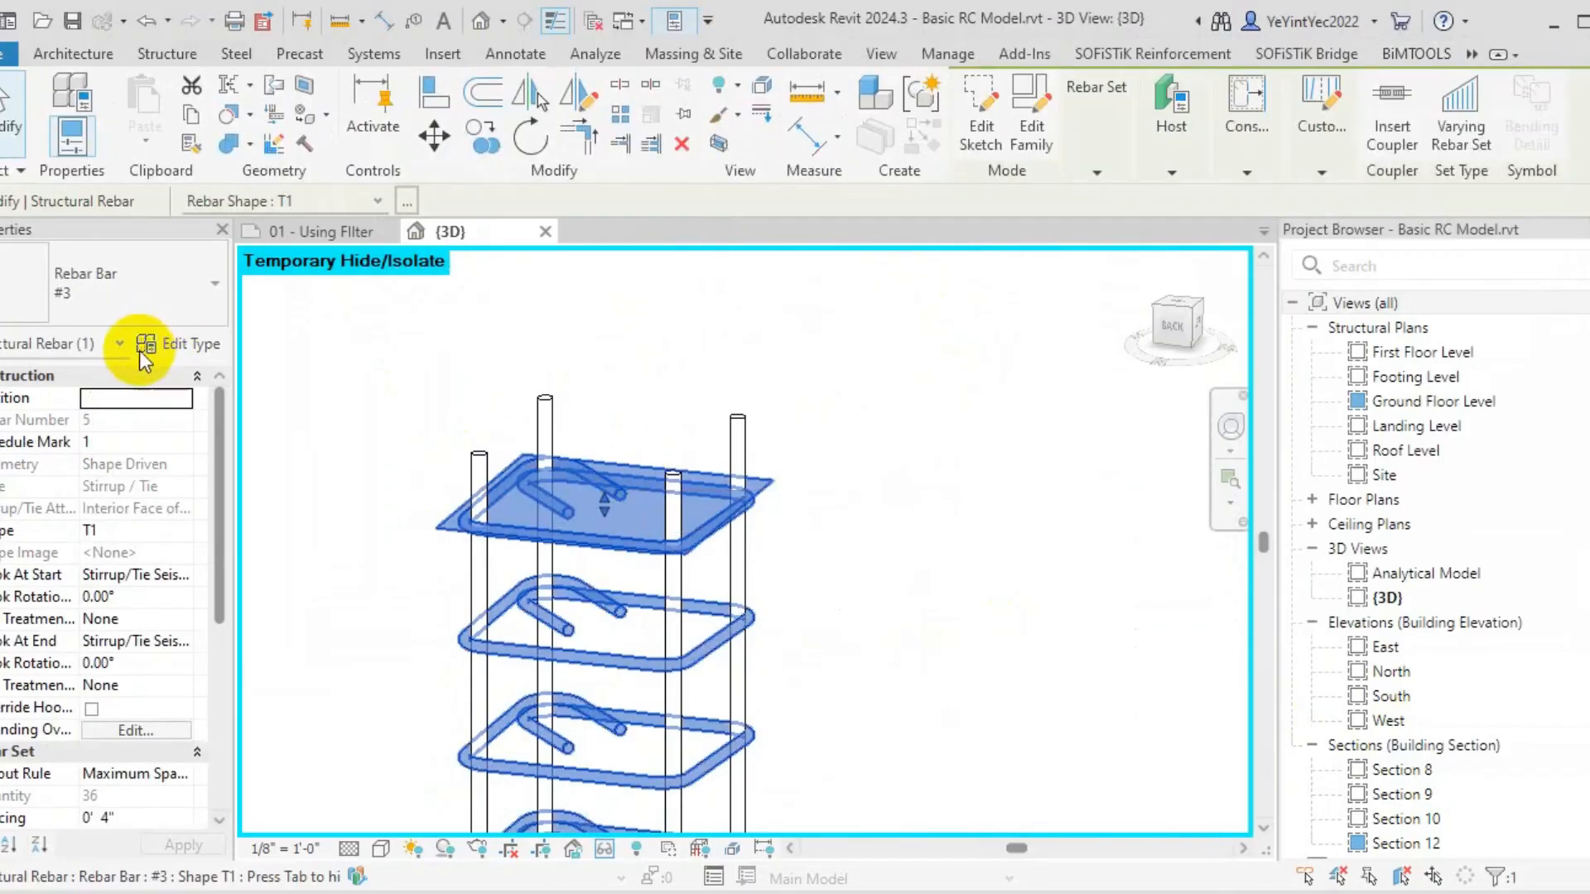
left_click(177, 346)
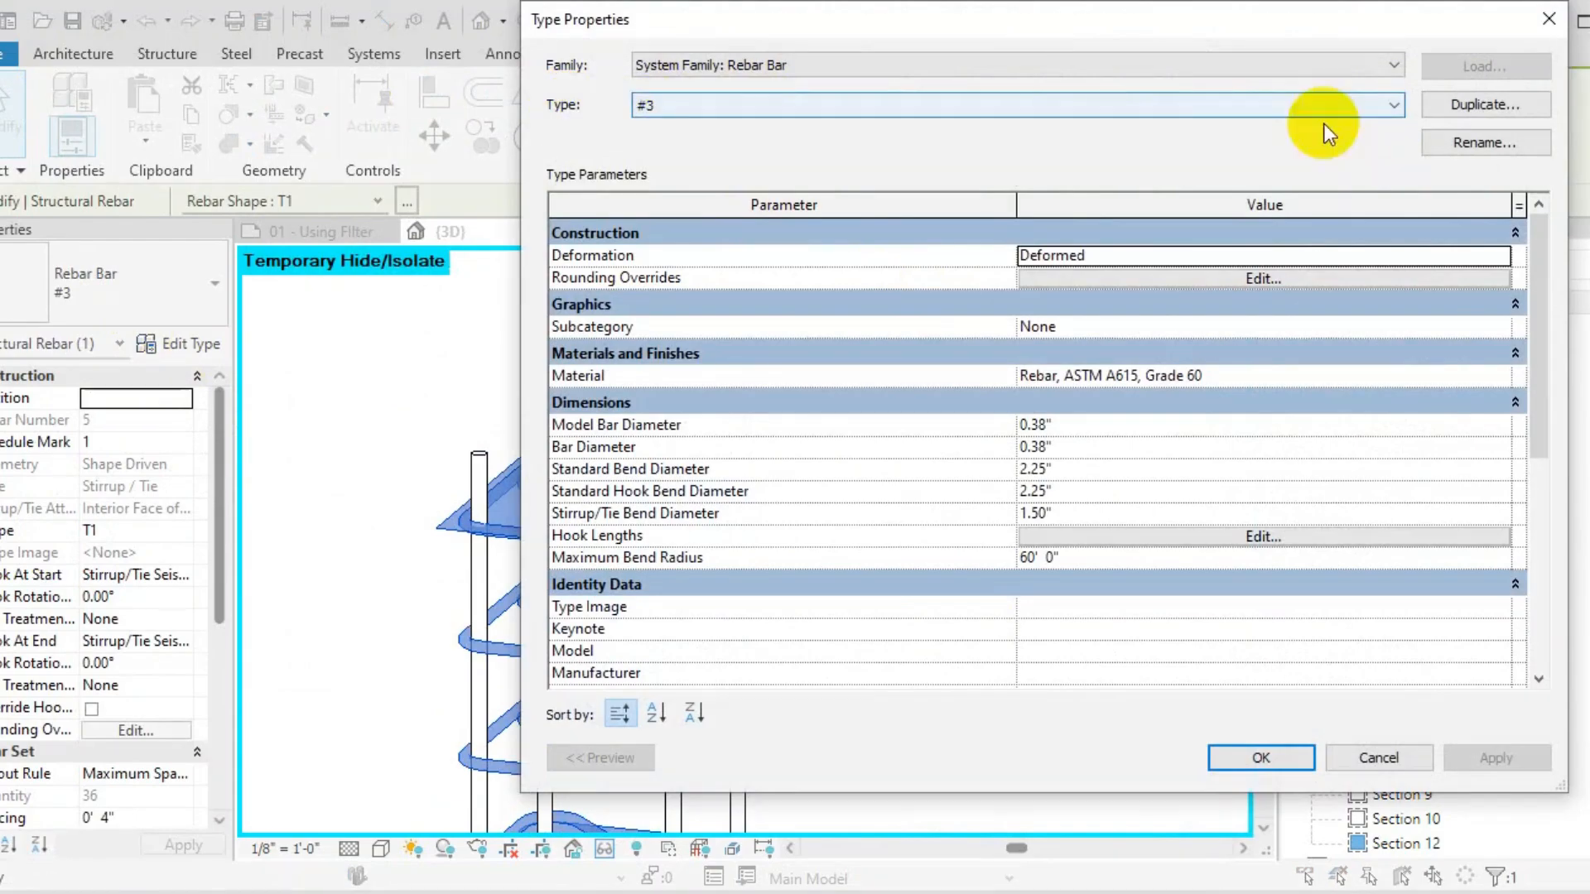
left_click(1557, 18)
left_click(437, 378)
Test the Rebar #3 filter in the {3D} graphic overrides by switching its visibility off and back on, applying each change
key("v")
key("g")
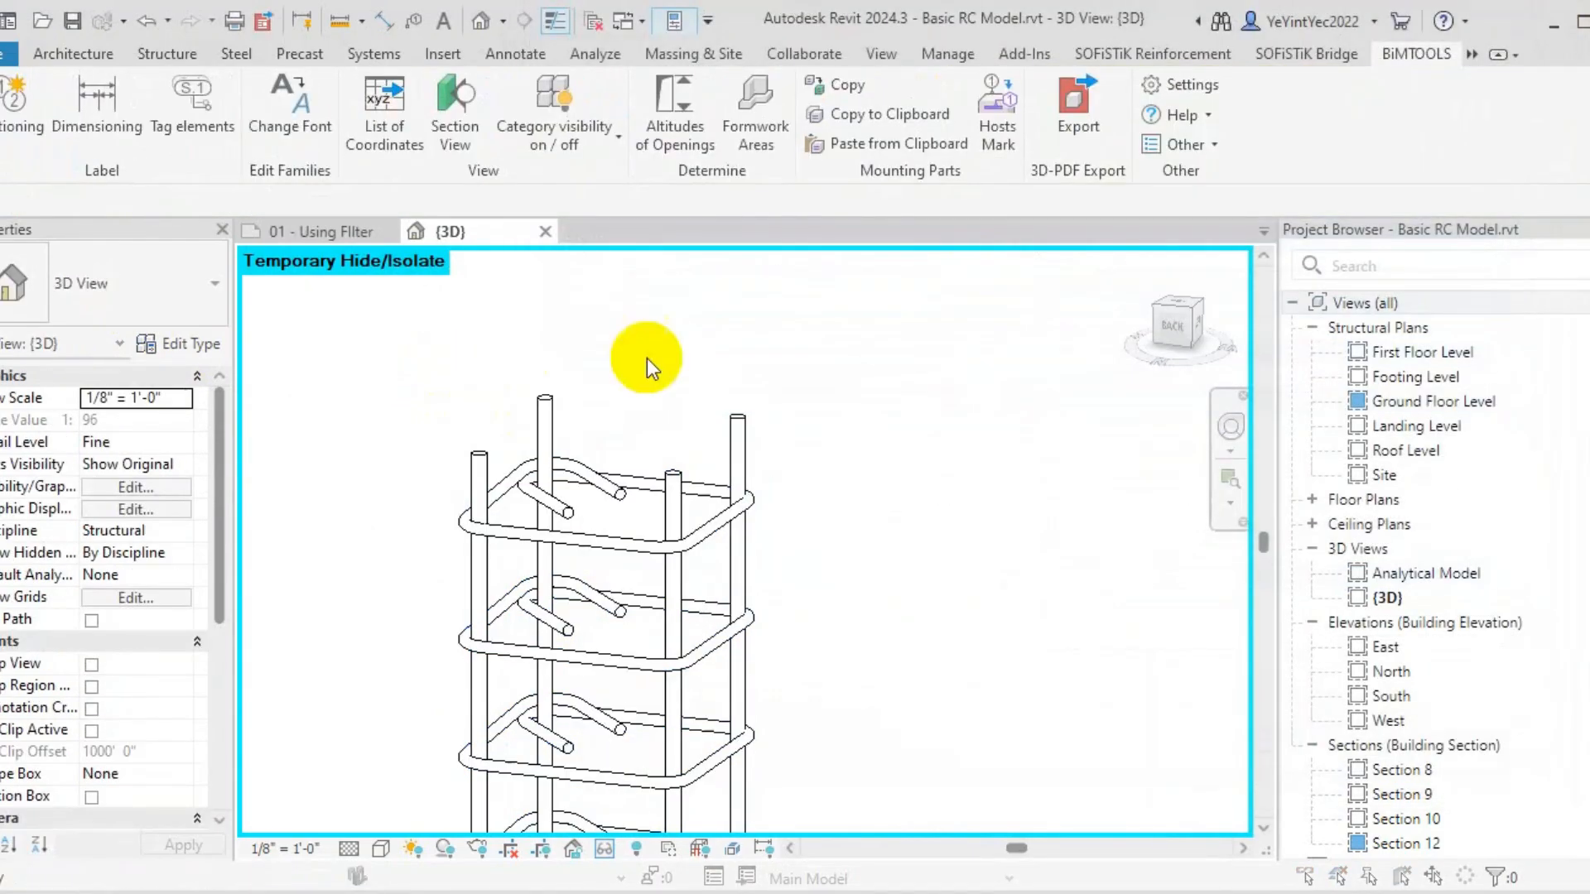
left_click(1288, 83)
left_click(1002, 195)
left_click(1472, 745)
left_click(1002, 194)
left_click(1471, 744)
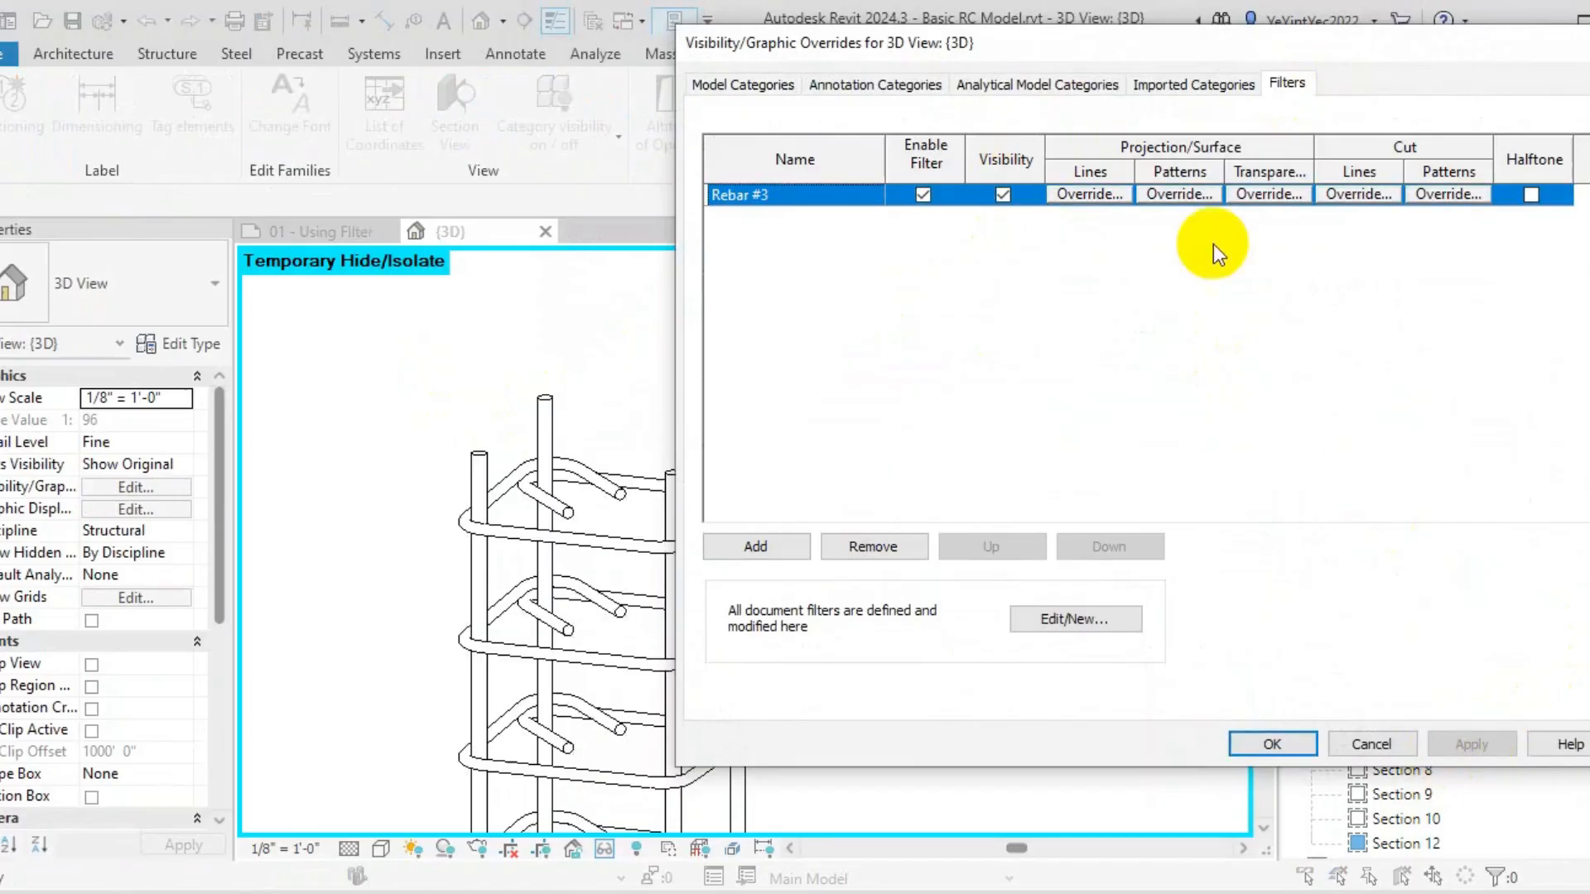
Override the Rebar #3 filter's projection surface foreground with a solid fill in RGB 172-172-057
left_click(1179, 194)
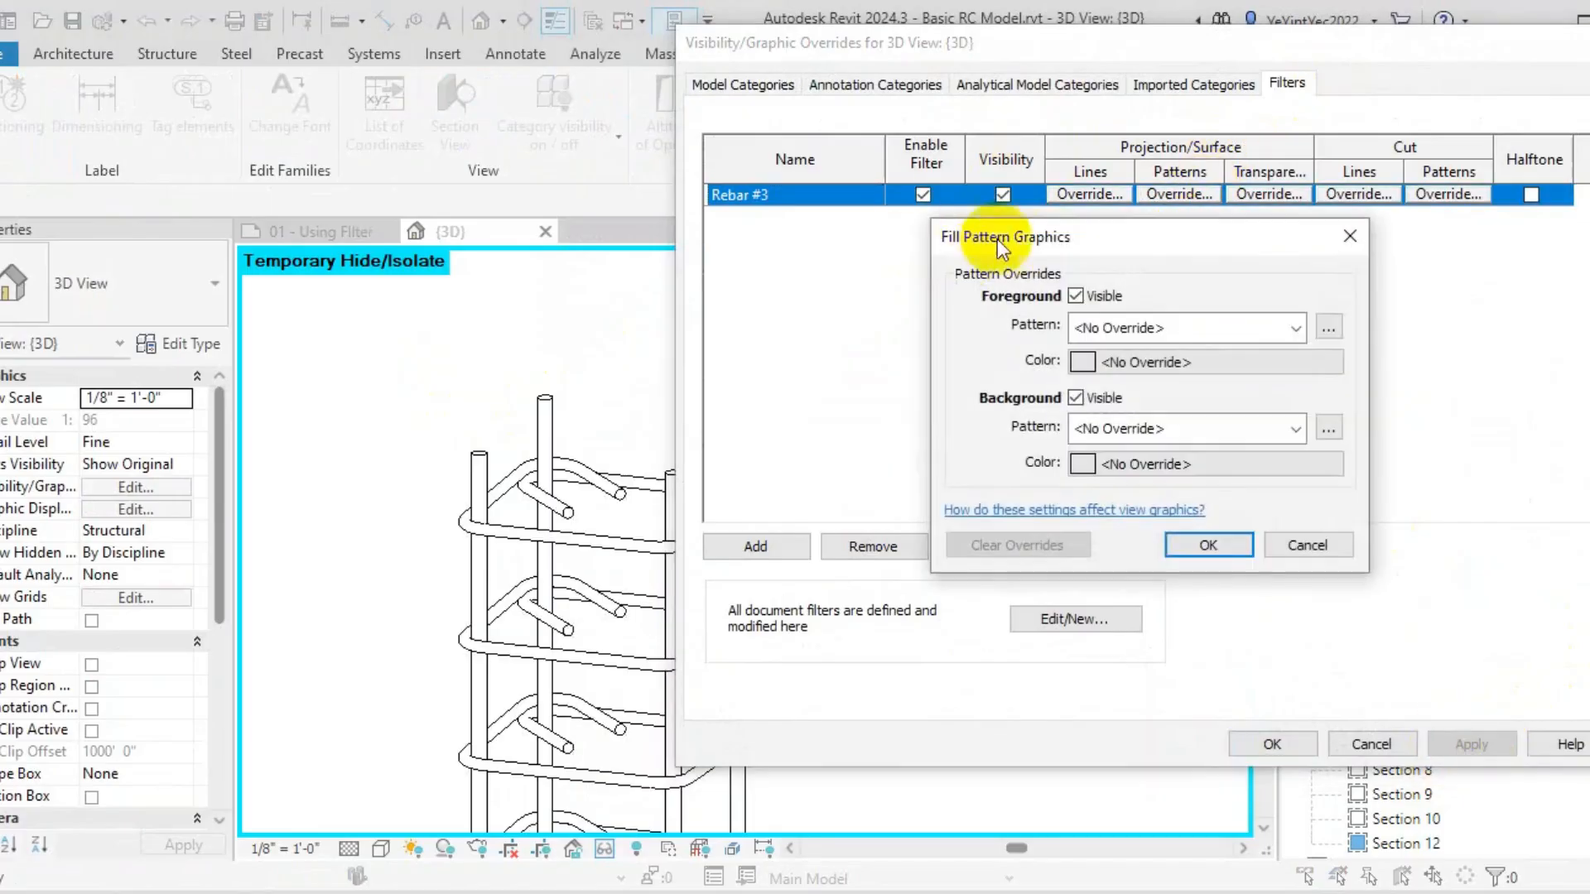
left_click(1299, 329)
left_click(1216, 375)
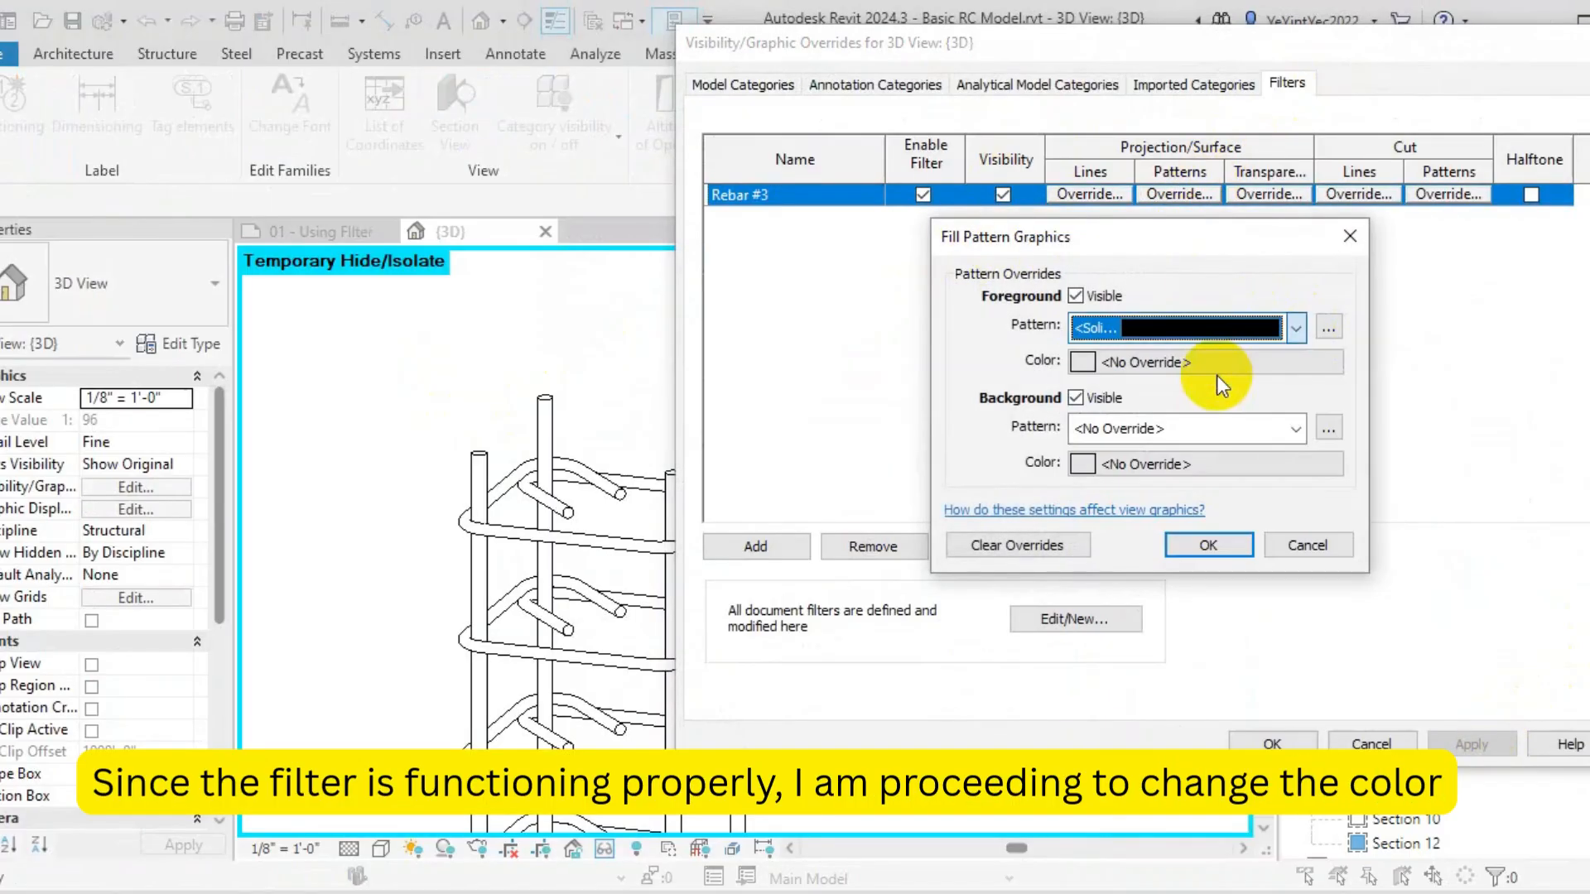
left_click(1178, 364)
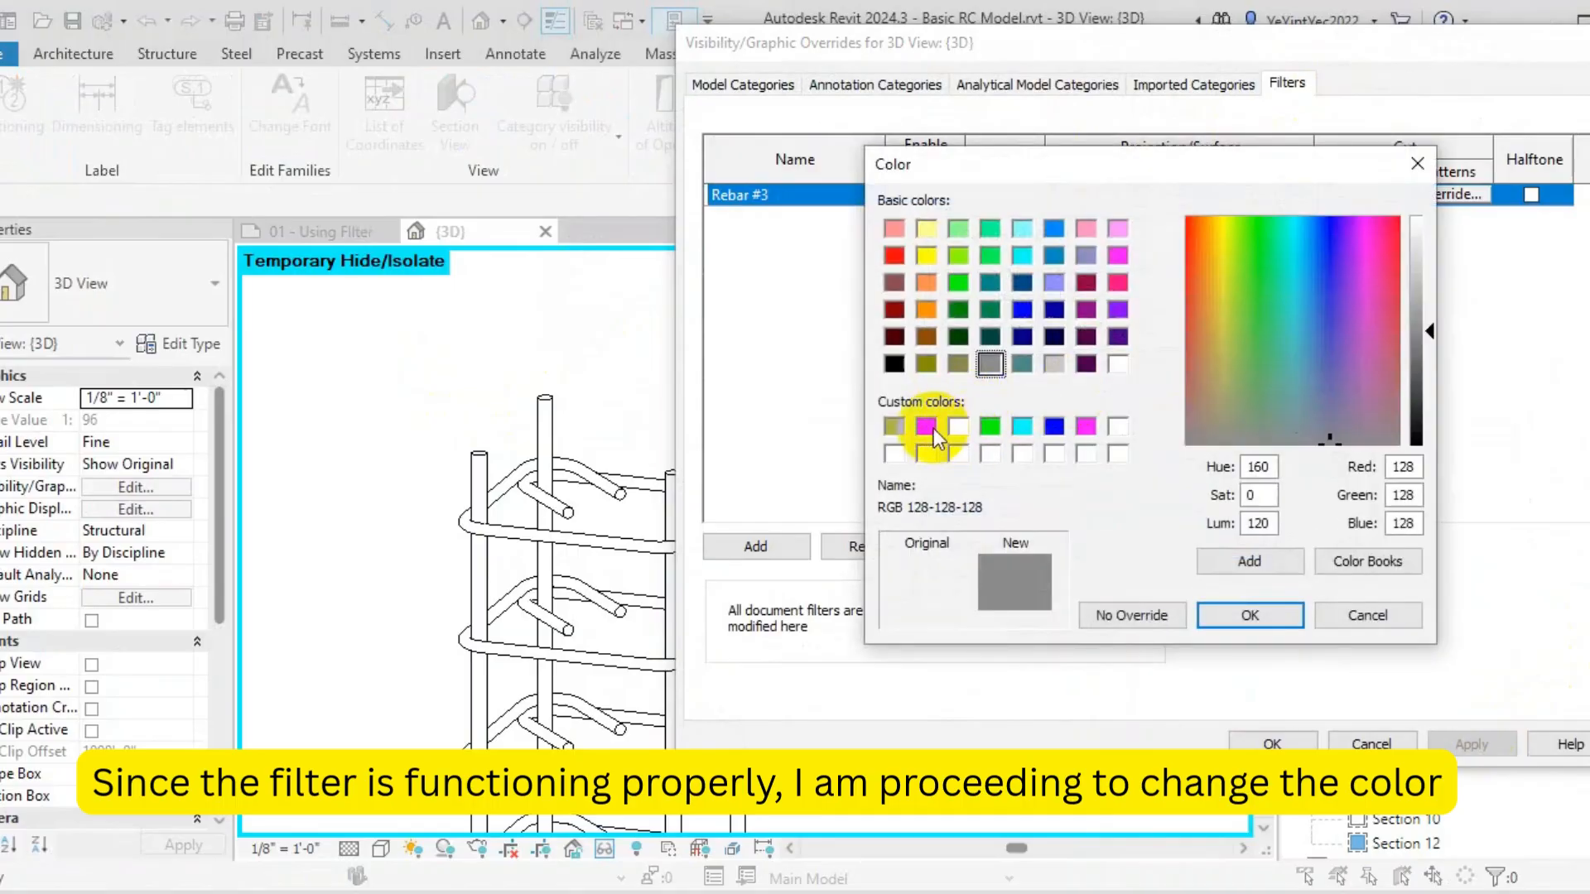
left_click(959, 428)
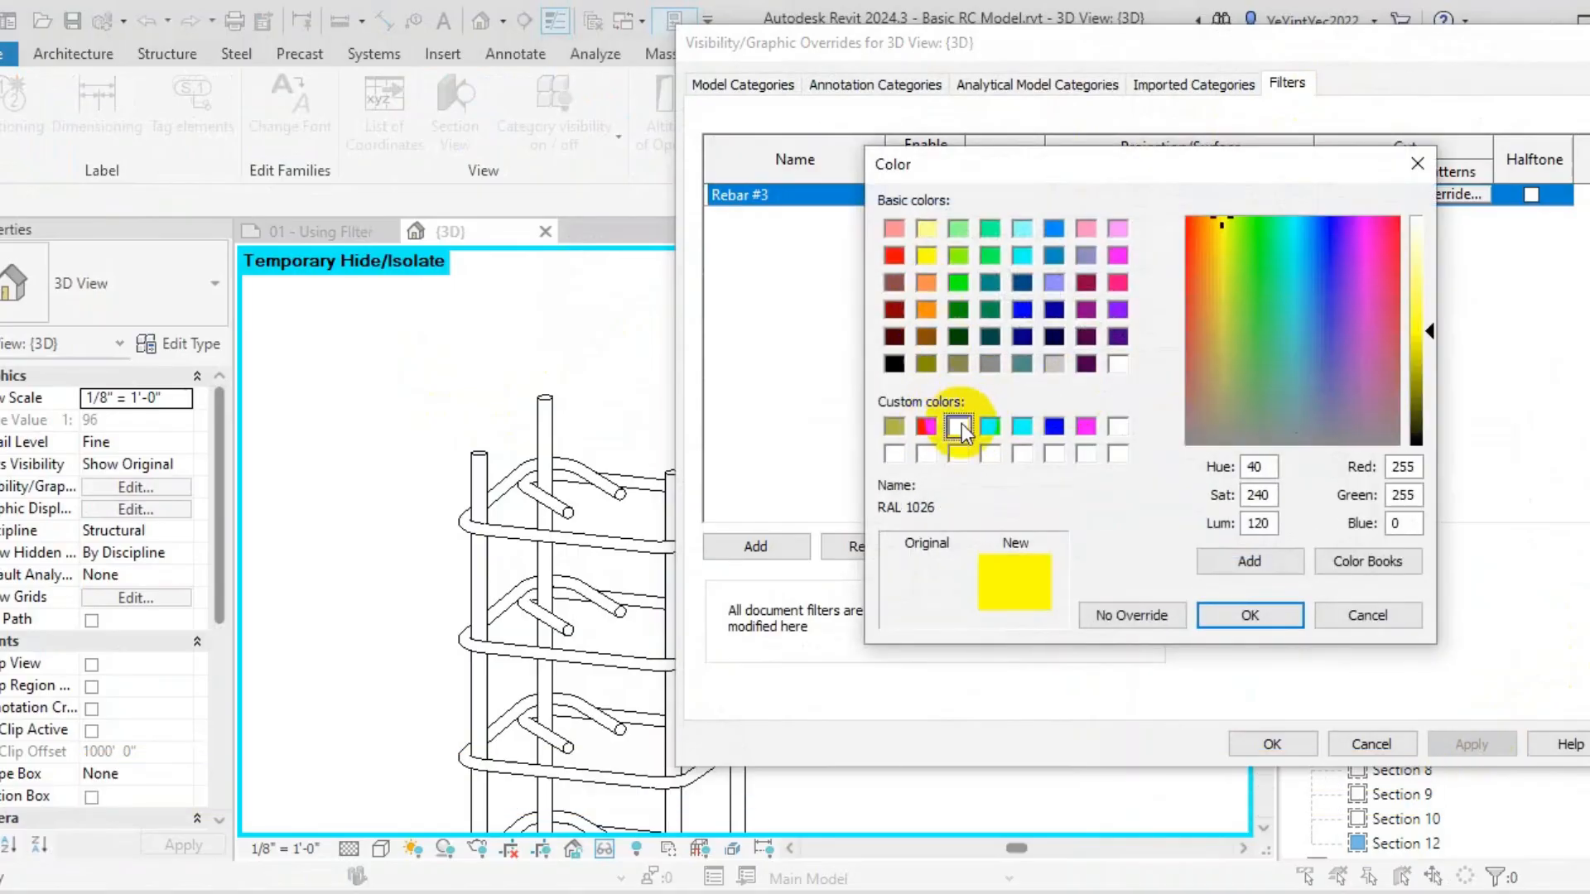
left_click(895, 427)
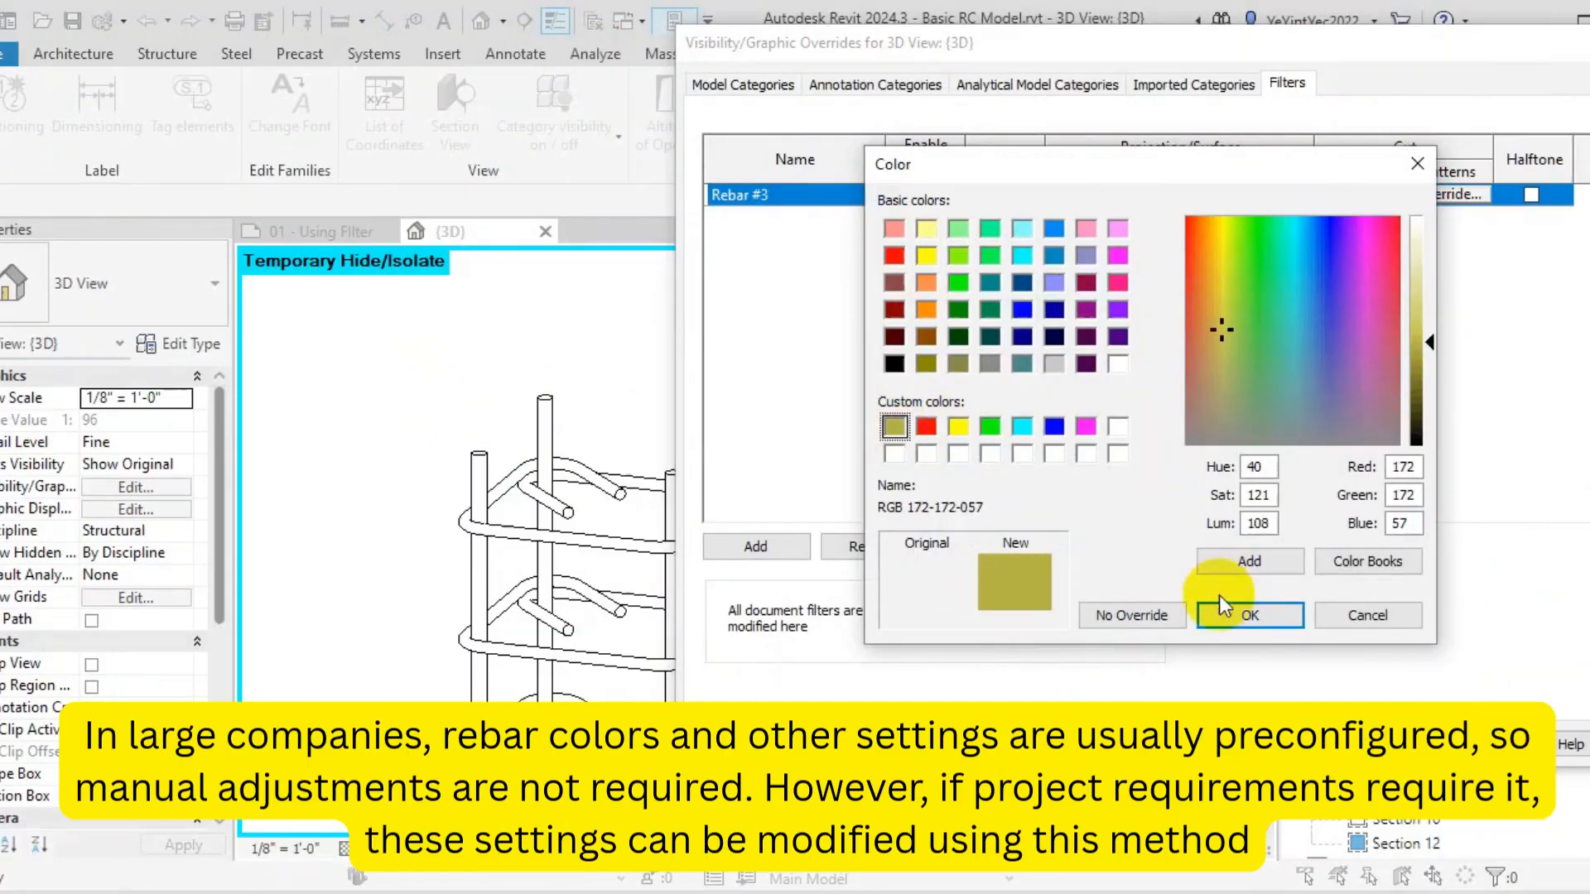
left_click(1234, 617)
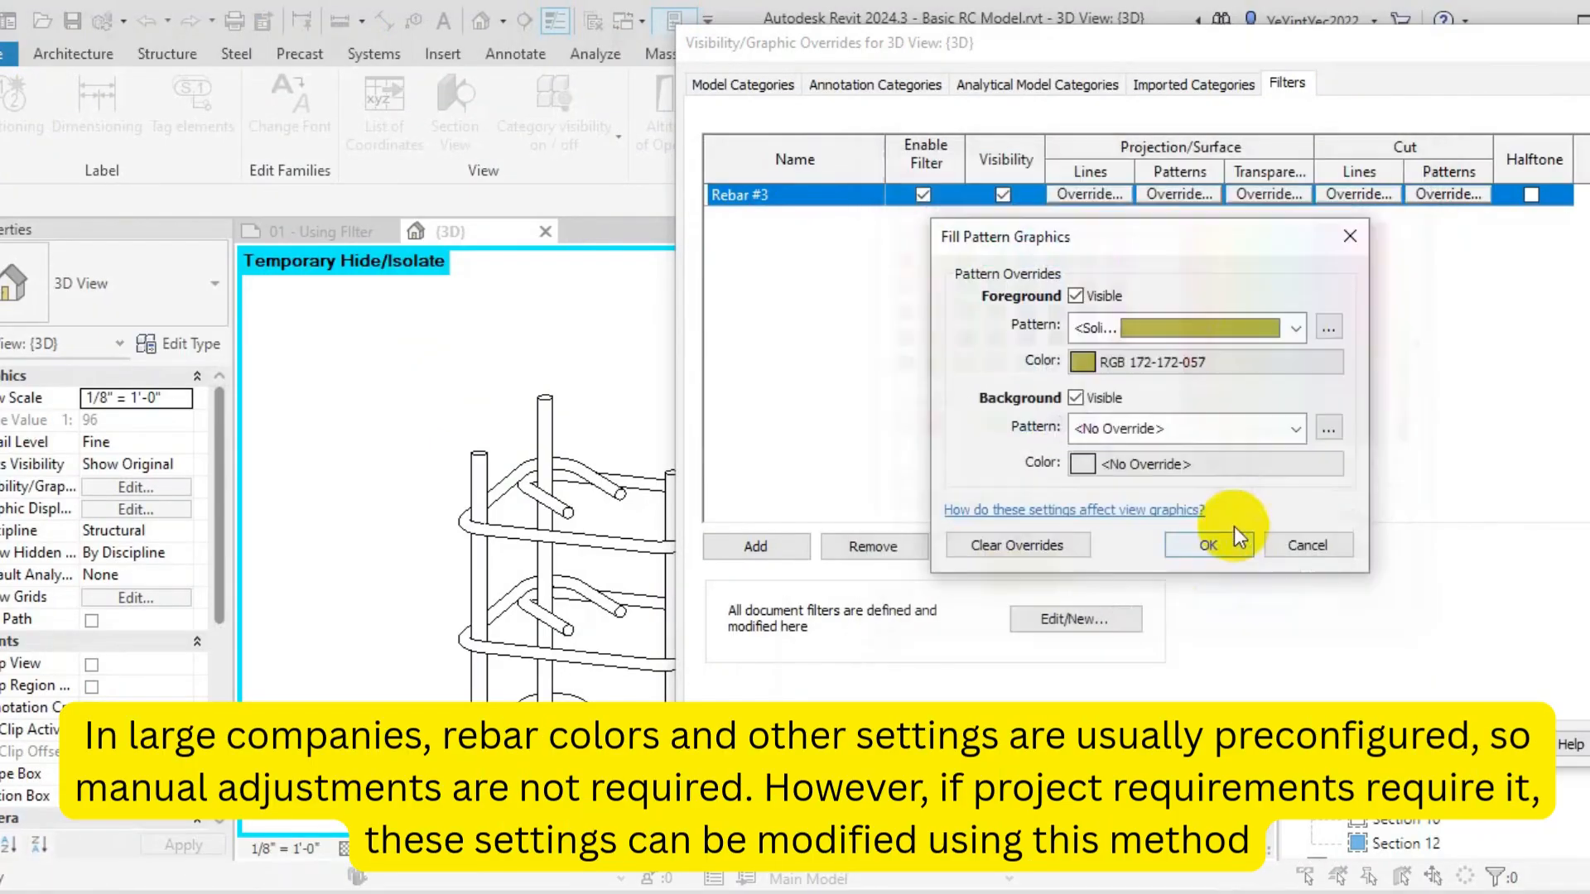
Give the Rebar #3 surface background the same solid fill in RGB 172-172-057 and apply the overrides to the view
left_click(1294, 430)
left_click(1116, 31)
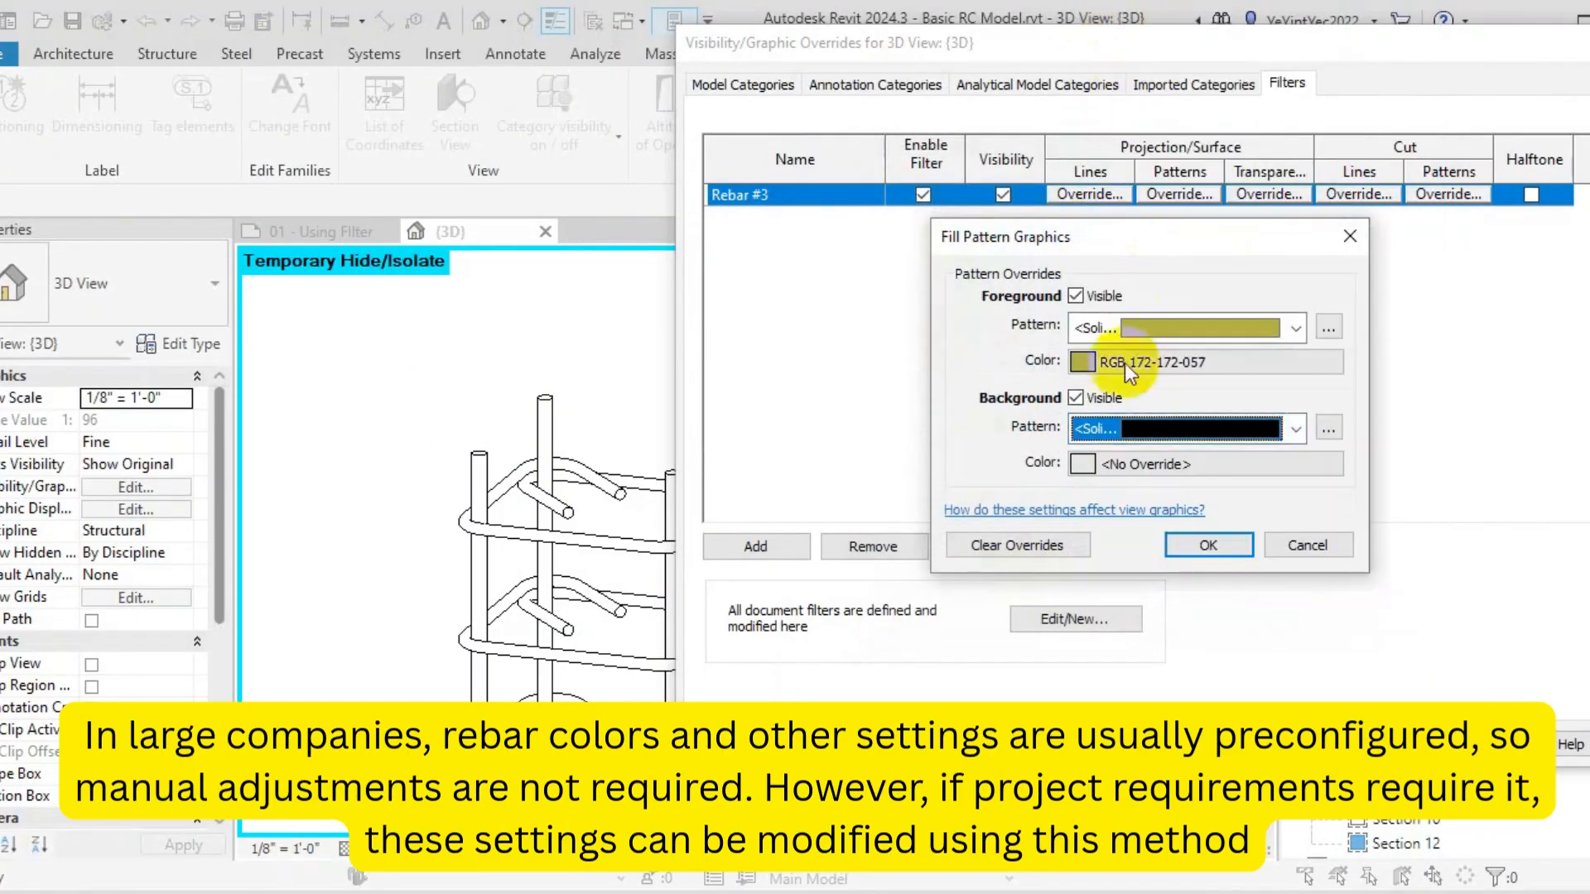
left_click(1136, 472)
left_click(894, 426)
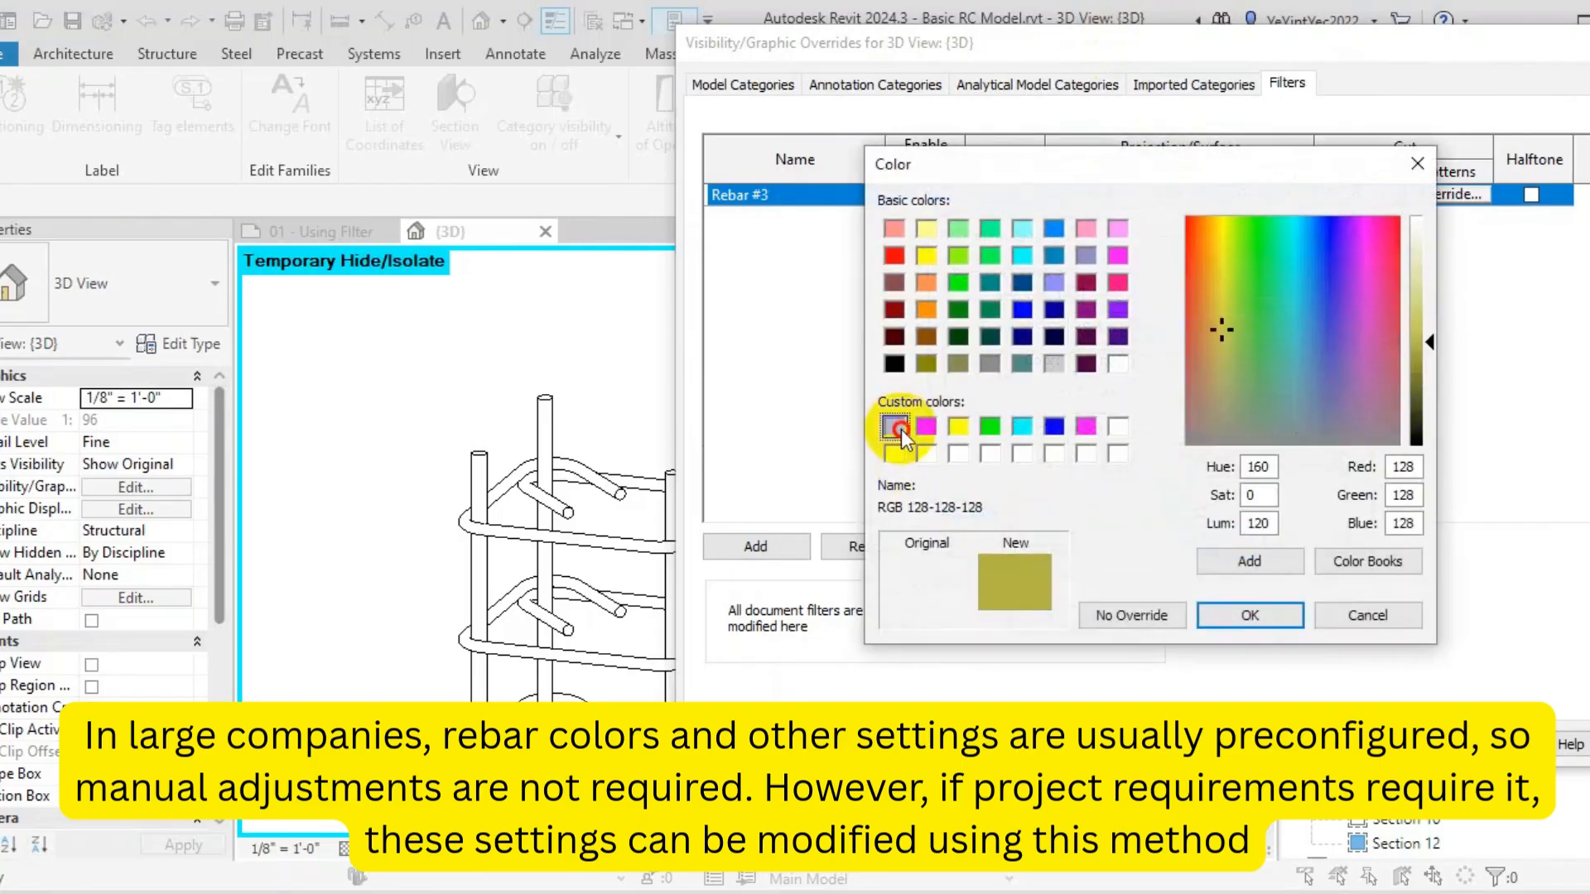
left_click(1233, 616)
left_click(1205, 546)
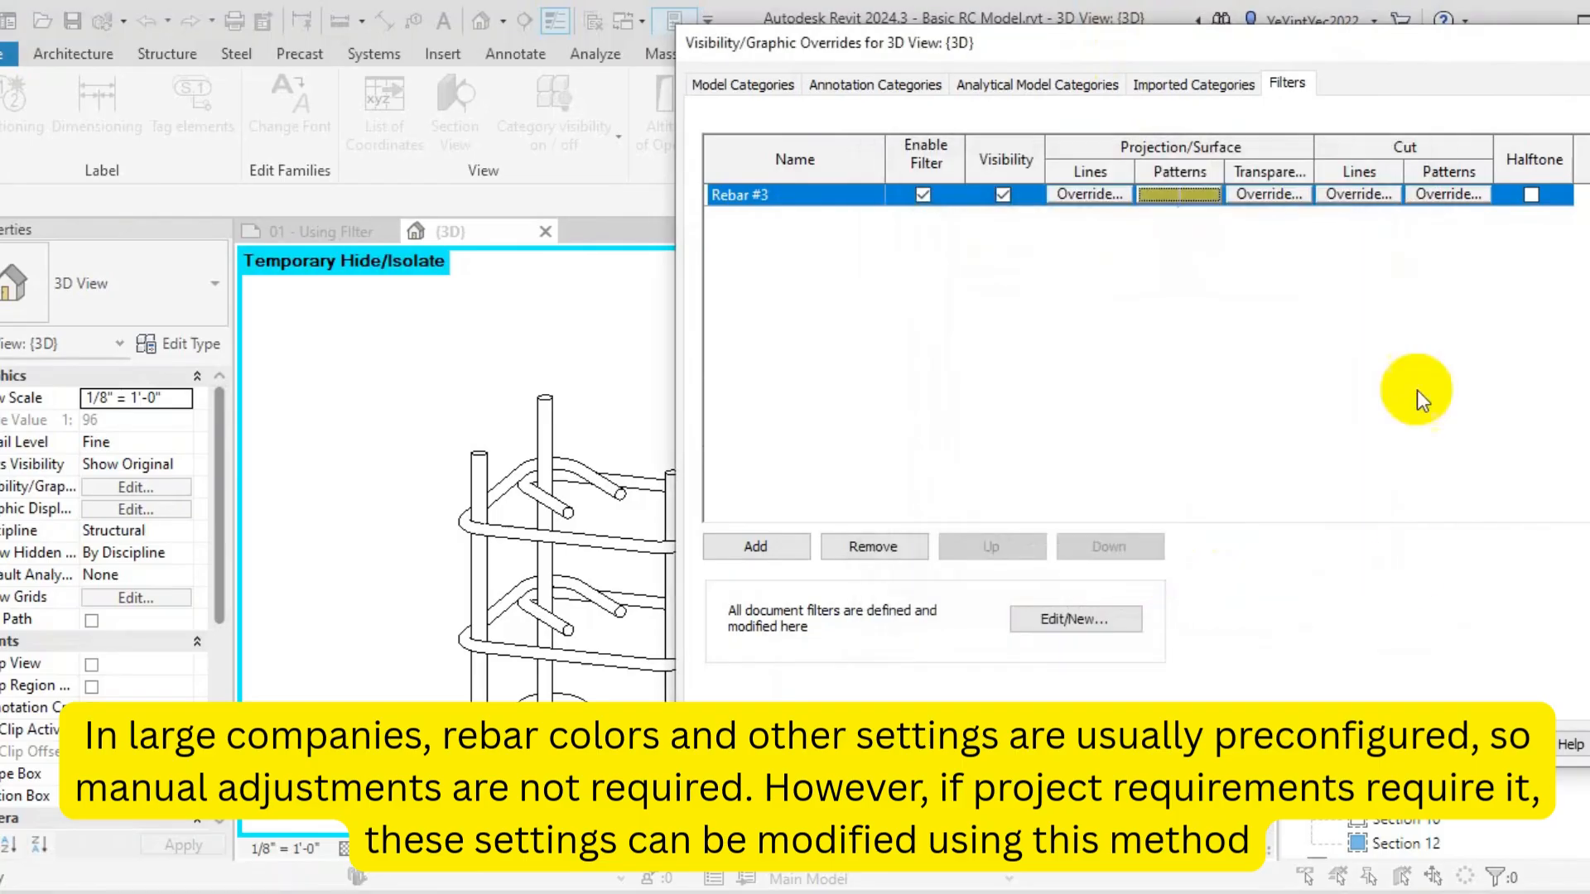
left_click(1480, 743)
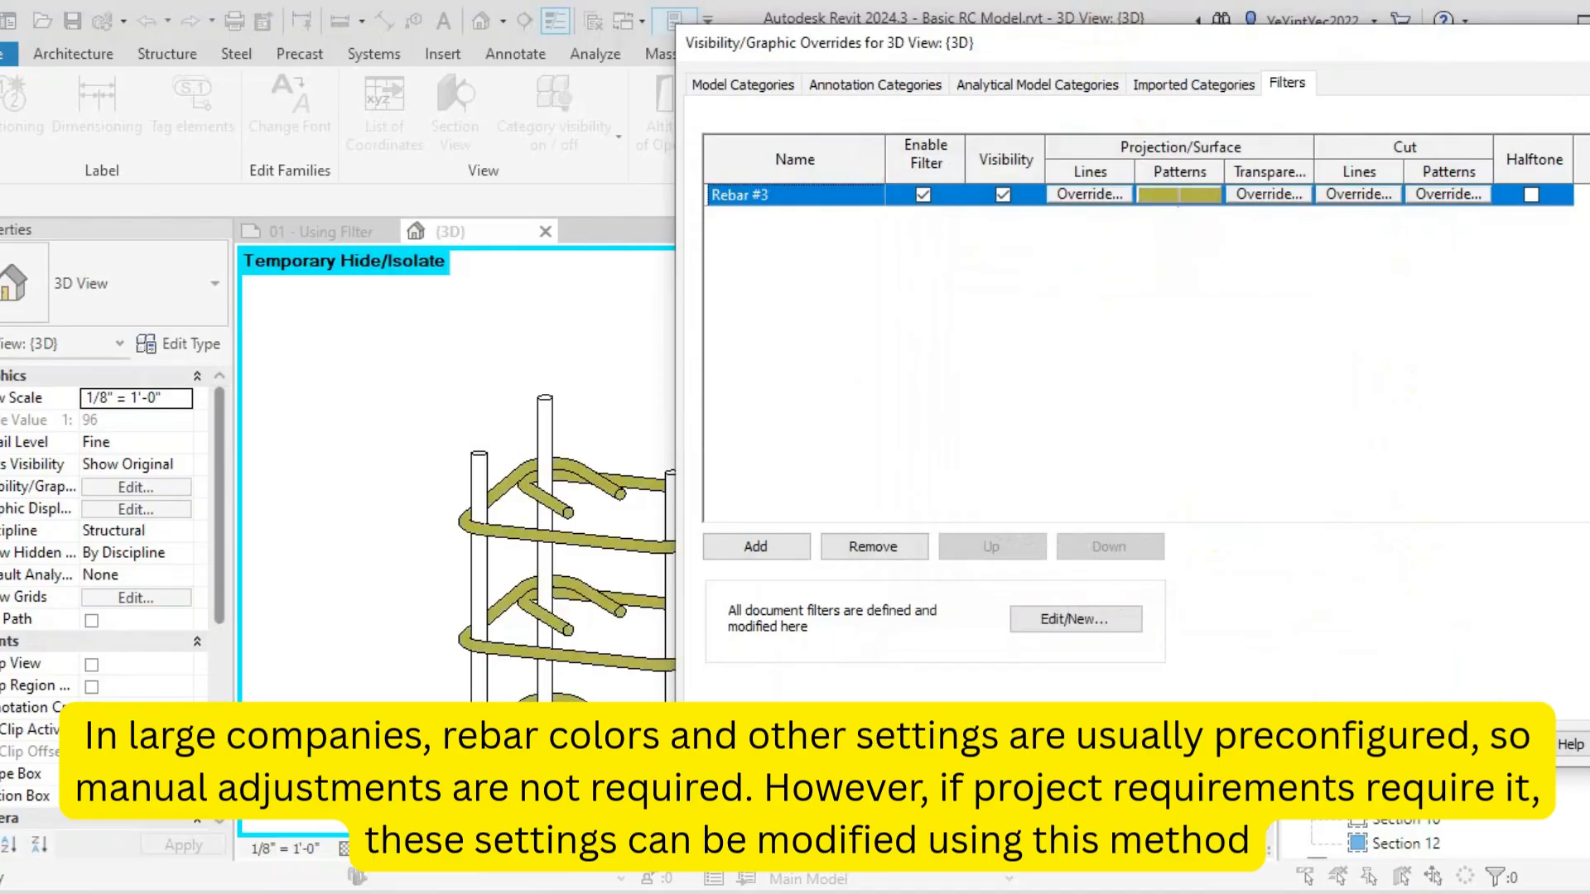
left_click(1305, 743)
Examine the rebar colors across the columns and beams in the {3D} view and check the beam stirrups' bar type
scroll(520, 440, "down", 6)
middle_click_drag(530, 454, 977, 568, "shift")
scroll(1131, 539, "up", 4)
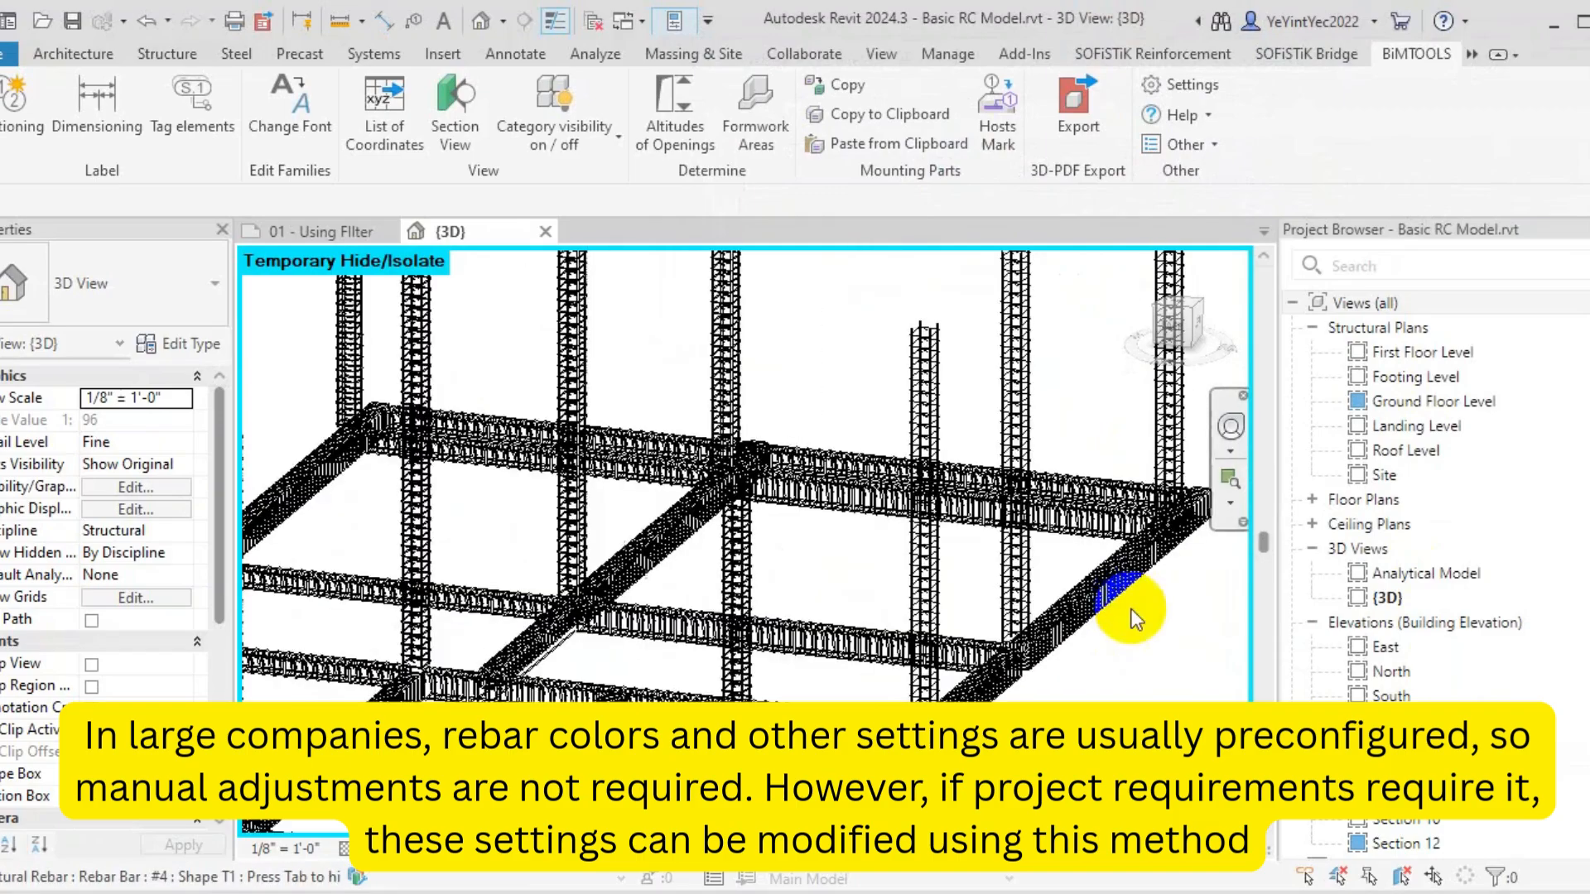
scroll(1131, 609, "up", 6)
scroll(943, 637, "up", 2)
scroll(886, 574, "down", 3)
scroll(746, 692, "up", 5)
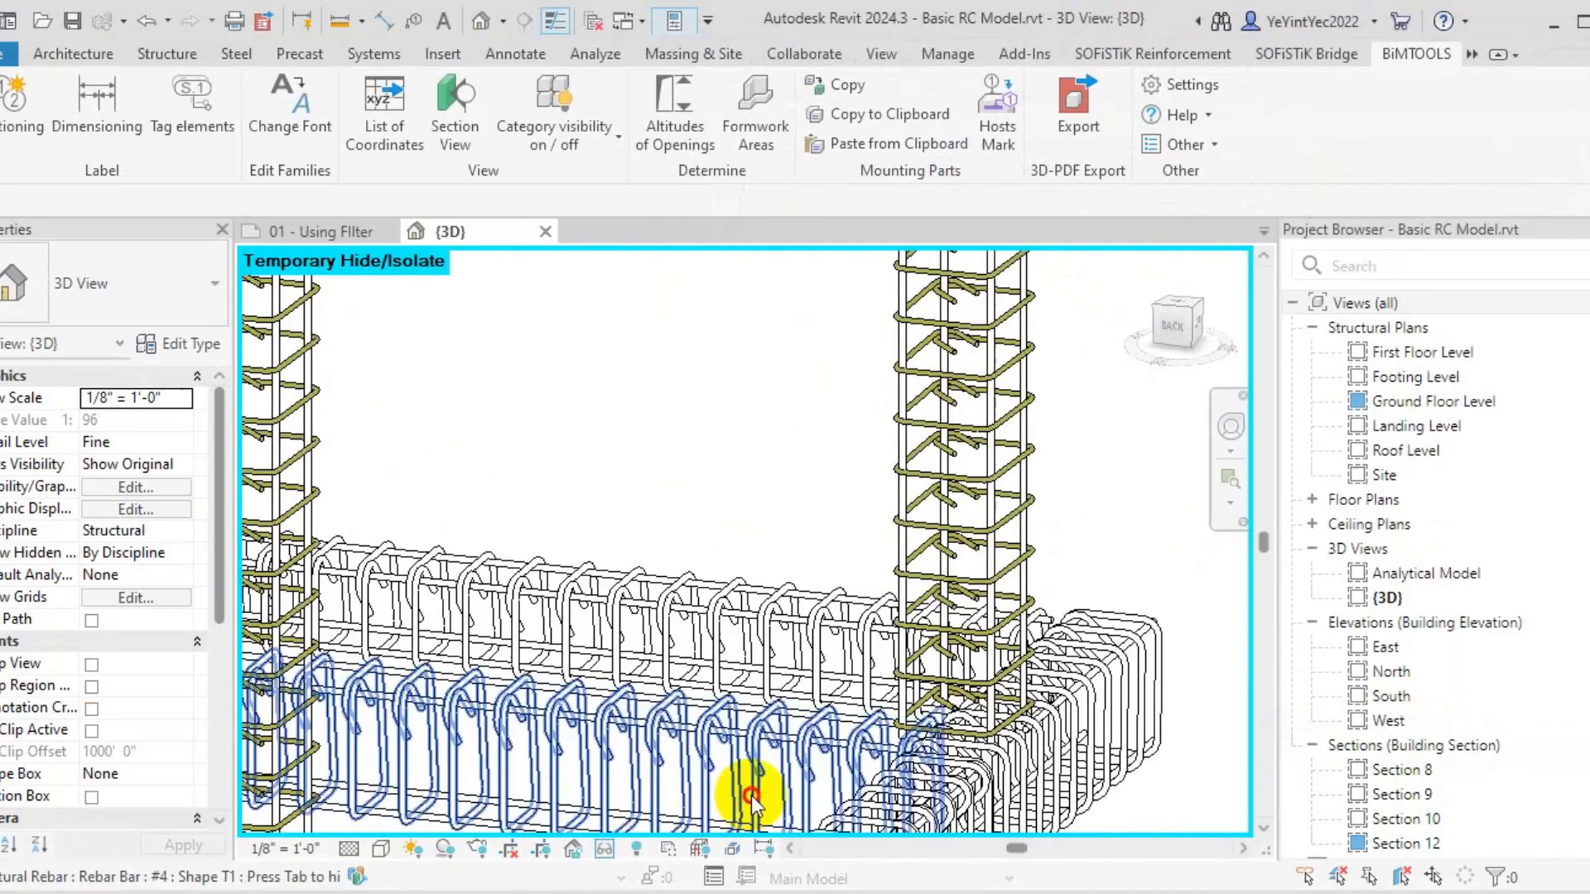
left_click(756, 783)
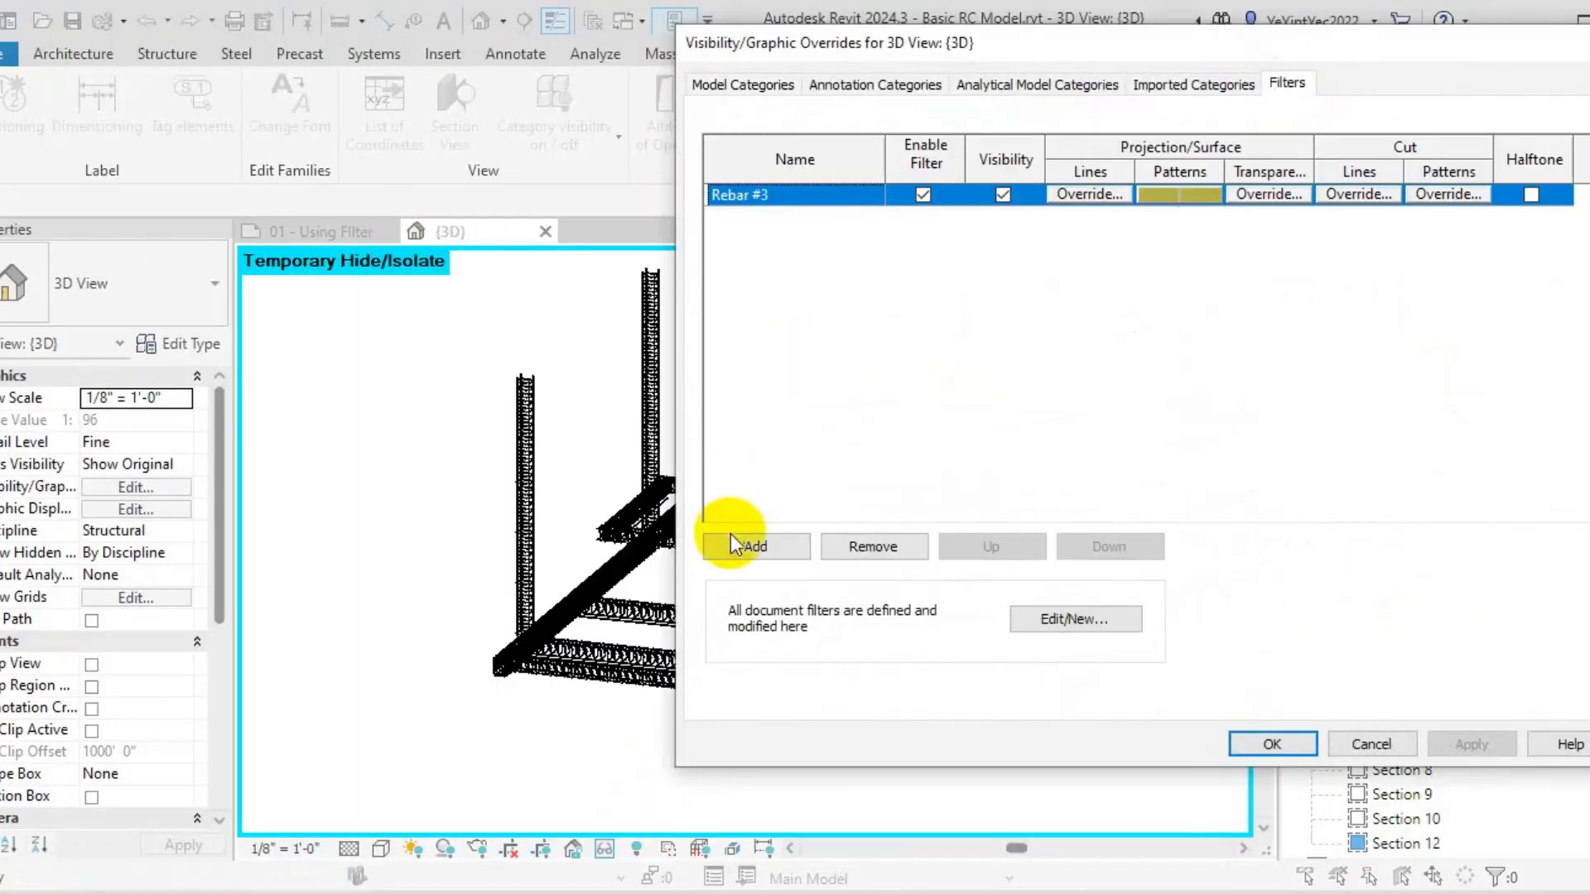
Duplicate the Rebar #3 view filter and rename the copy Rebar #4
left_click(1043, 618)
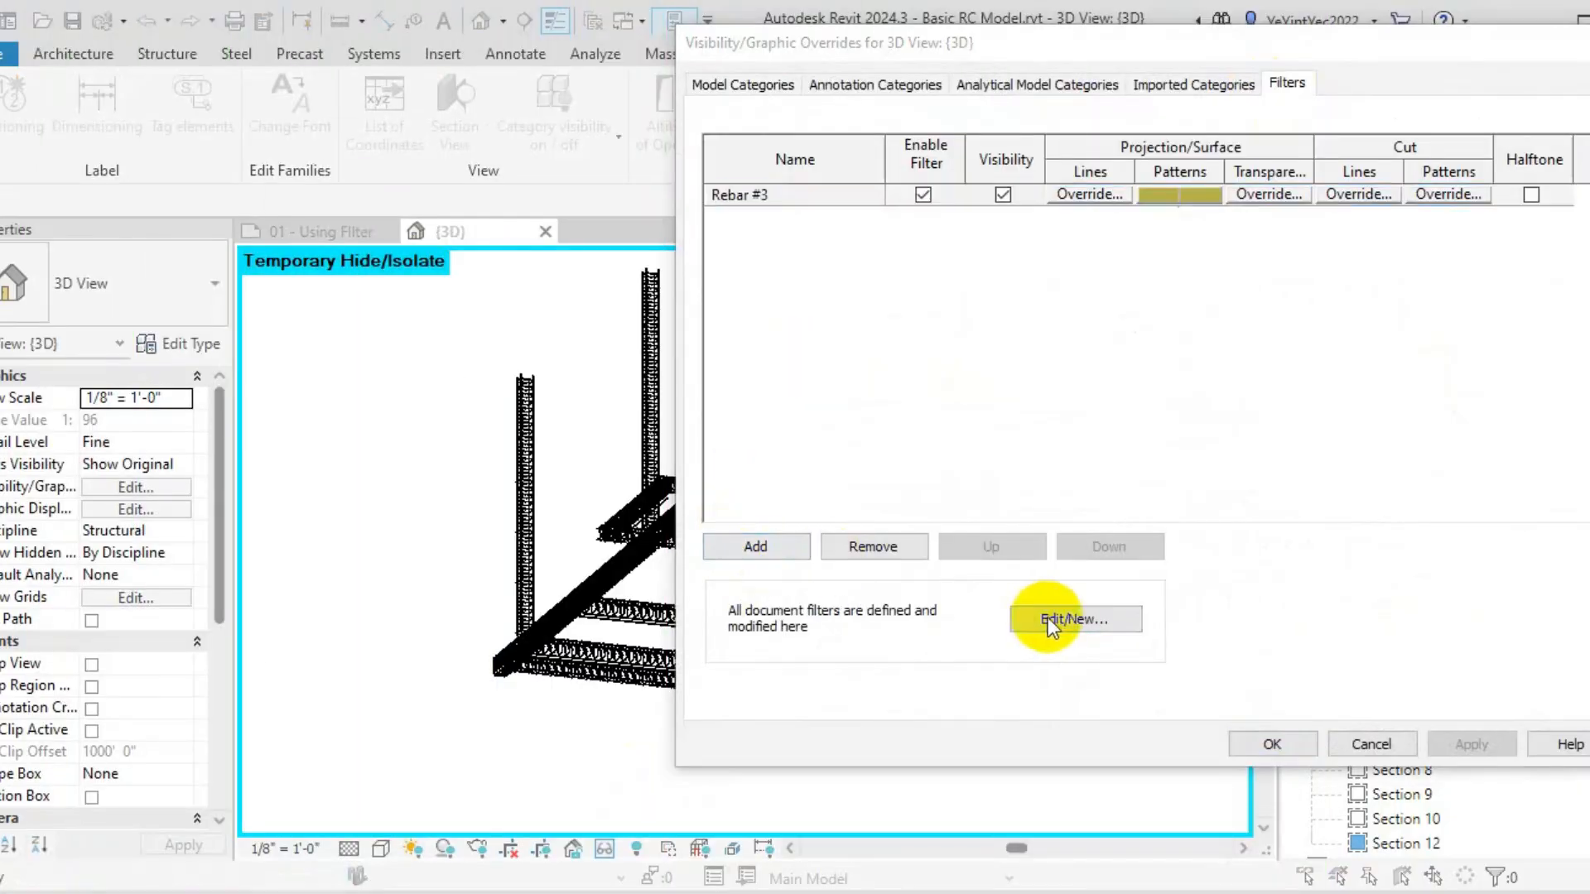
left_click(343, 583)
left_click(412, 358)
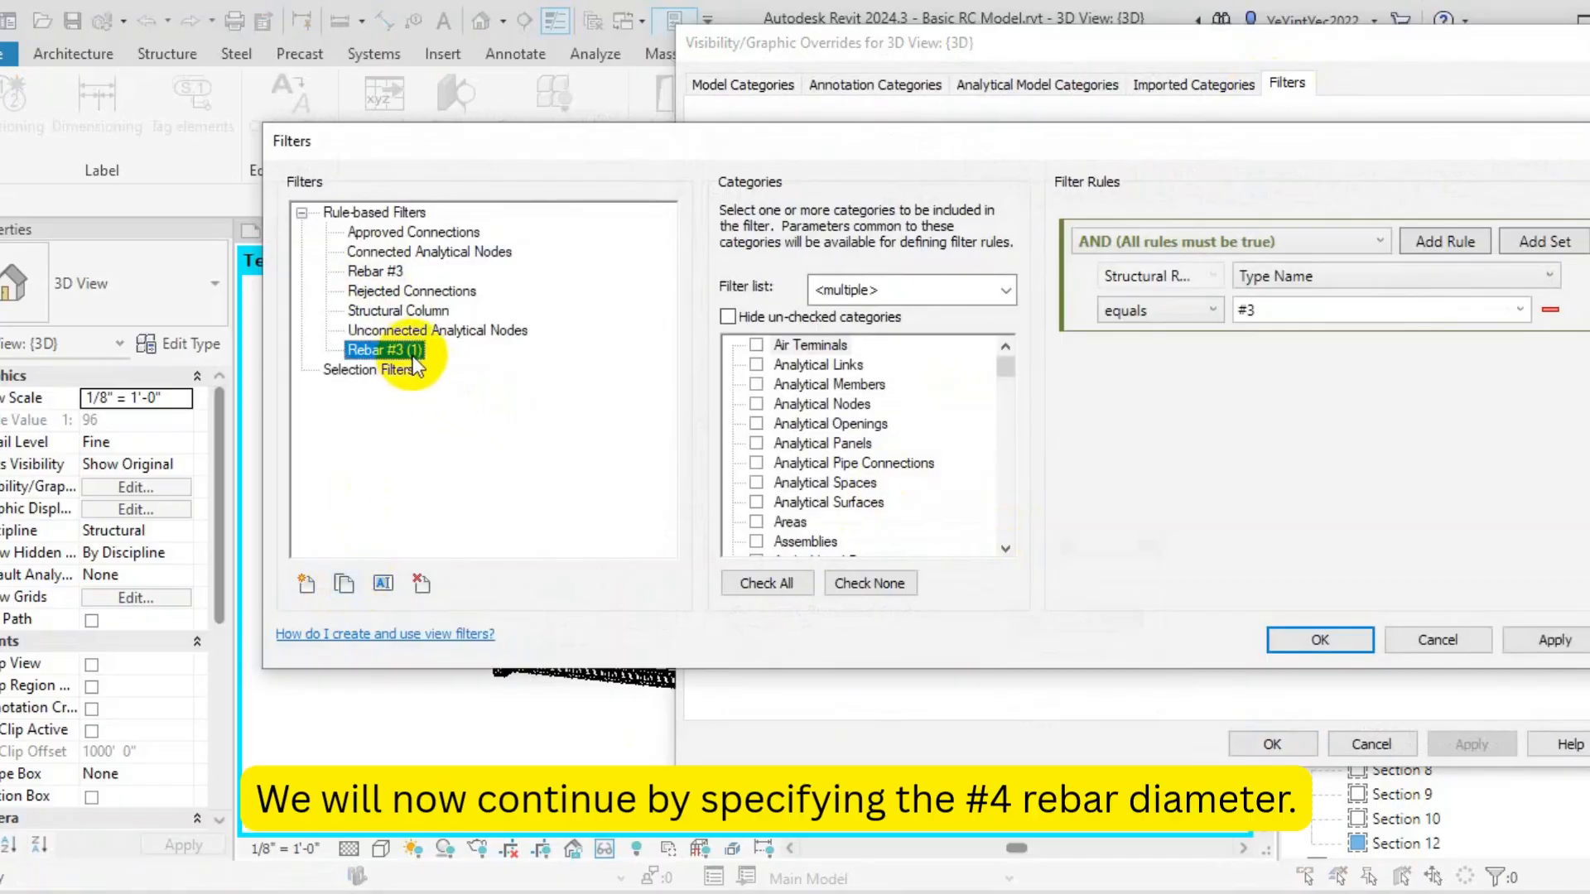
left_click(388, 583)
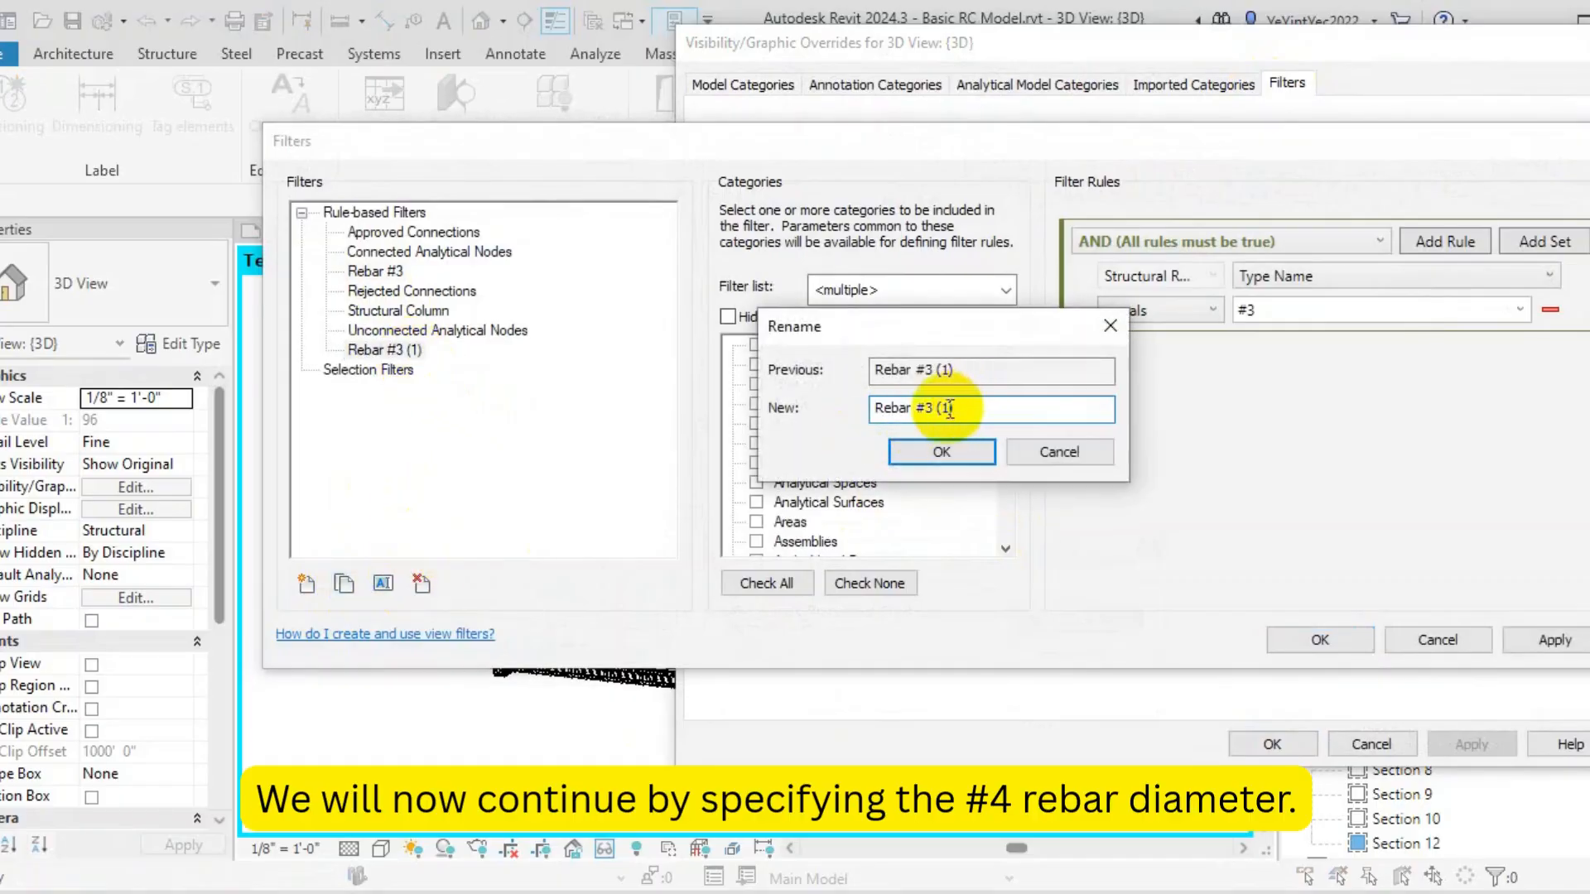
key("BackSpace")
type("4")
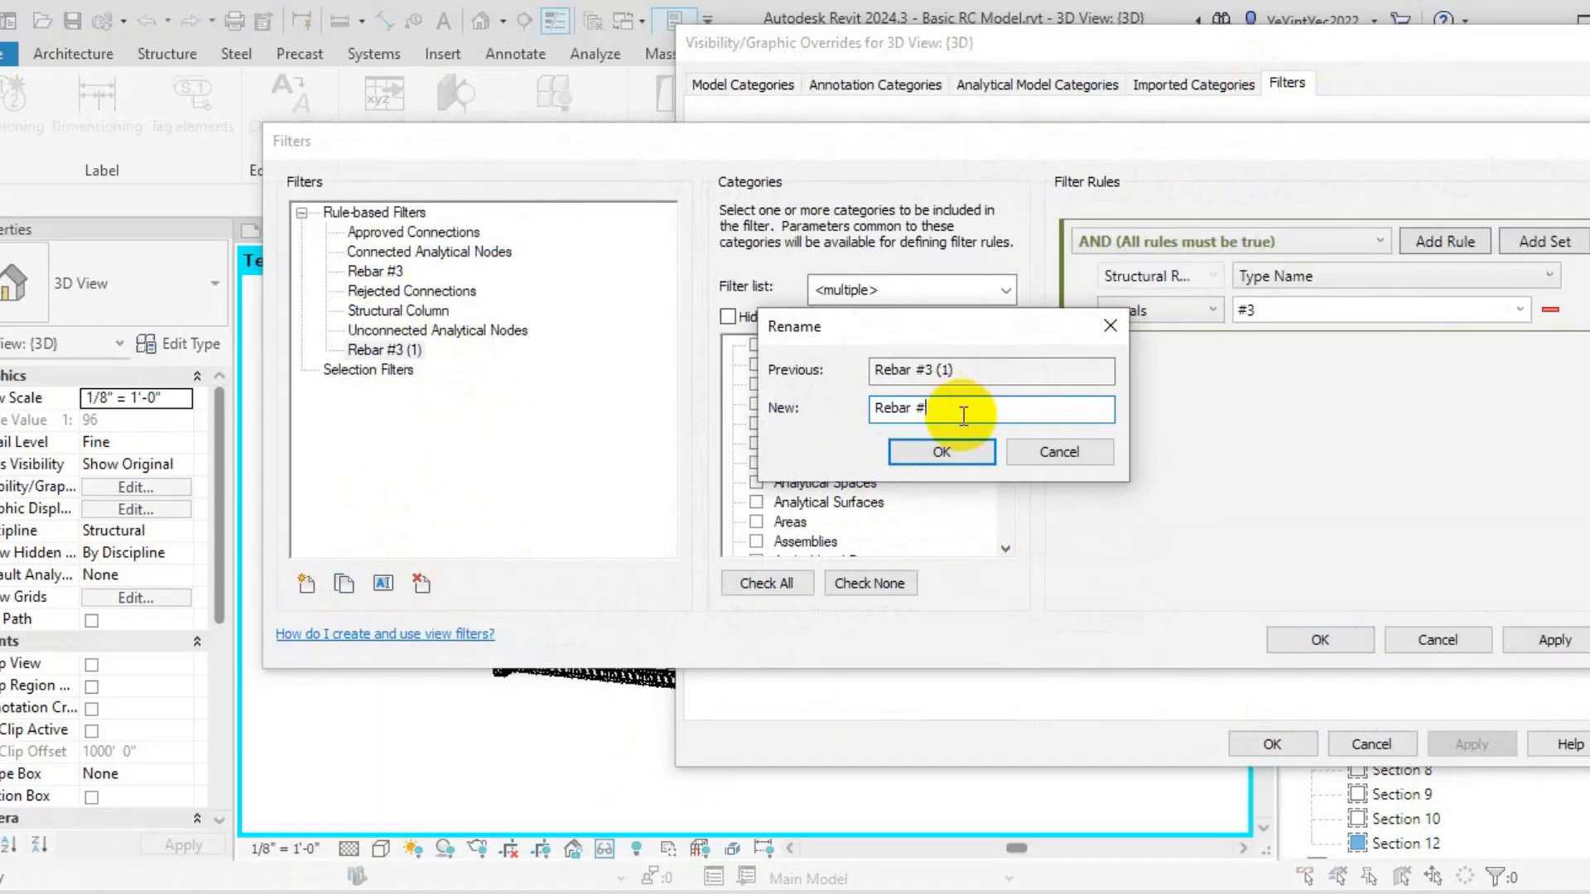
left_click(933, 452)
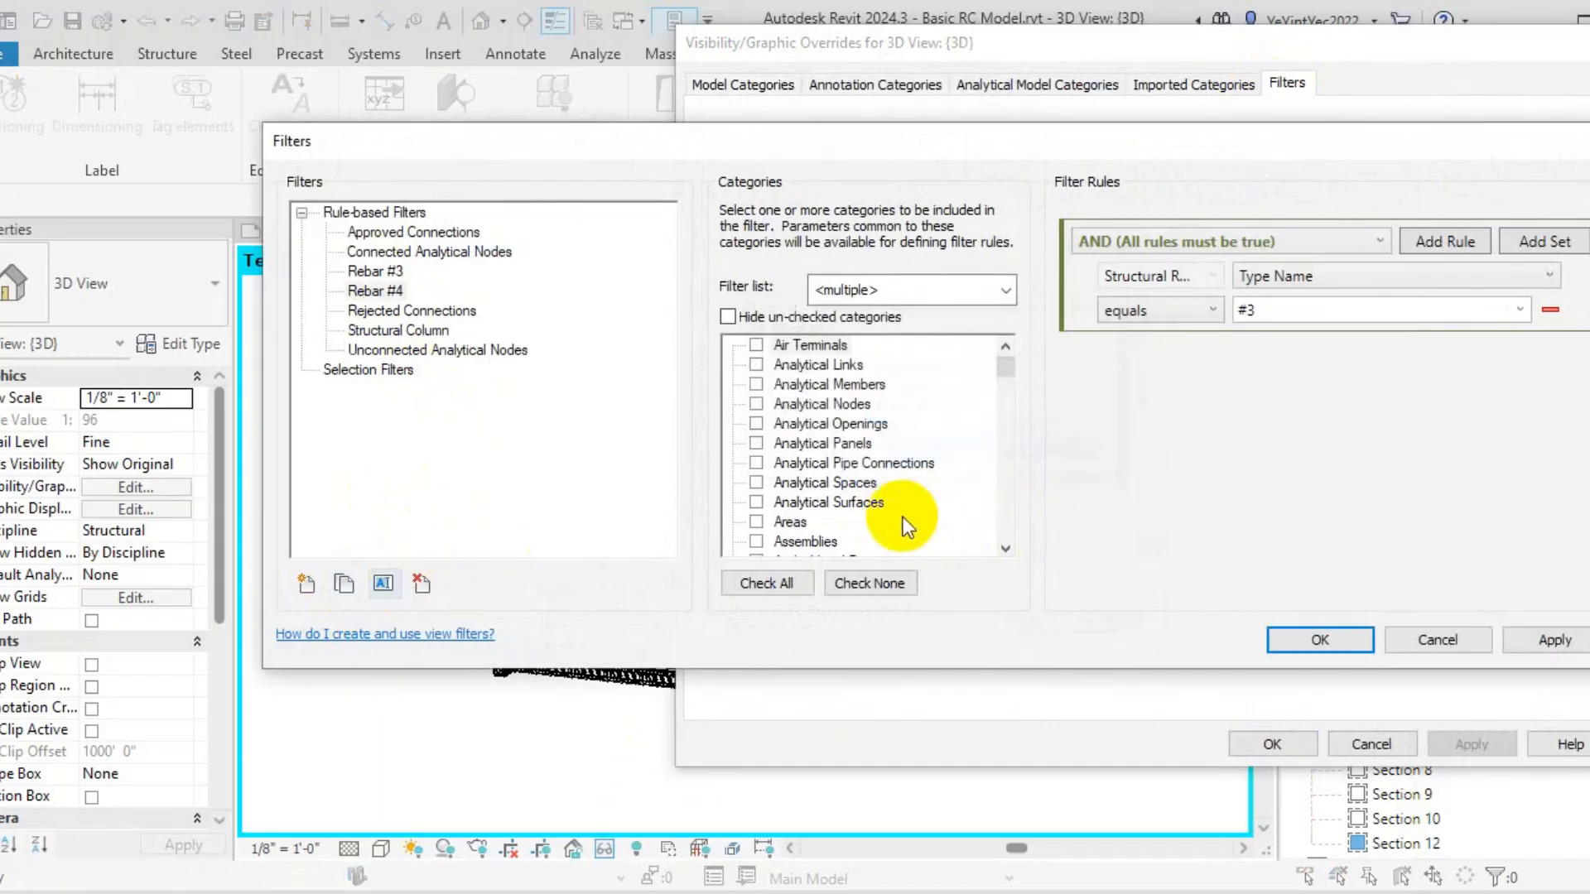
Hide the unchecked categories, set the Rebar #4 filter rule to Type Name equals #4, and confirm the filter
left_click(728, 317)
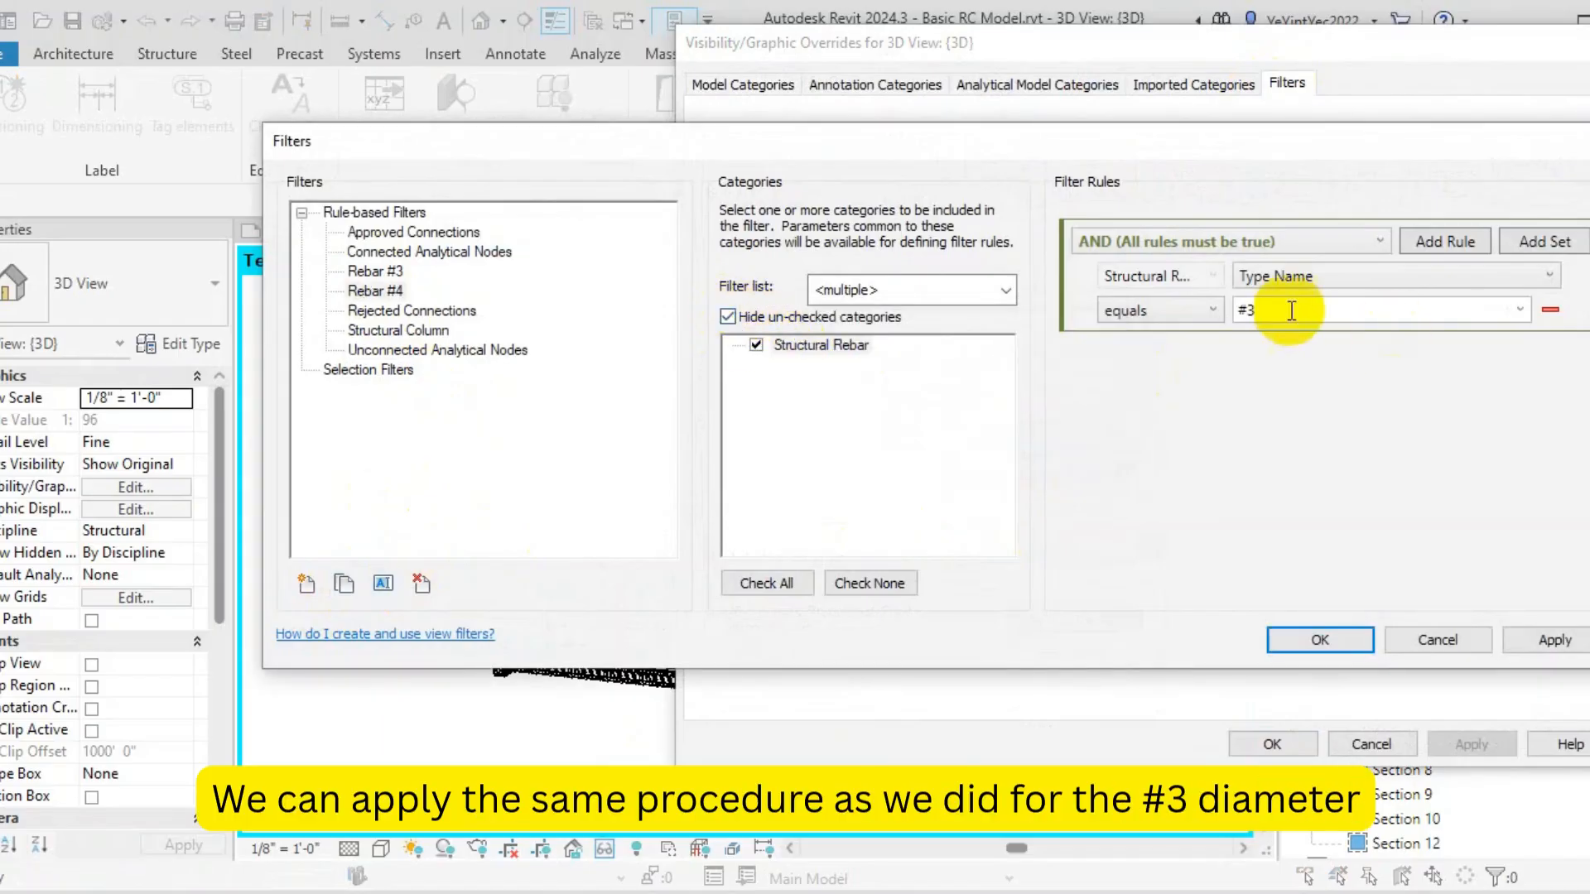
left_click(1522, 311)
left_click(1292, 365)
left_click(1335, 642)
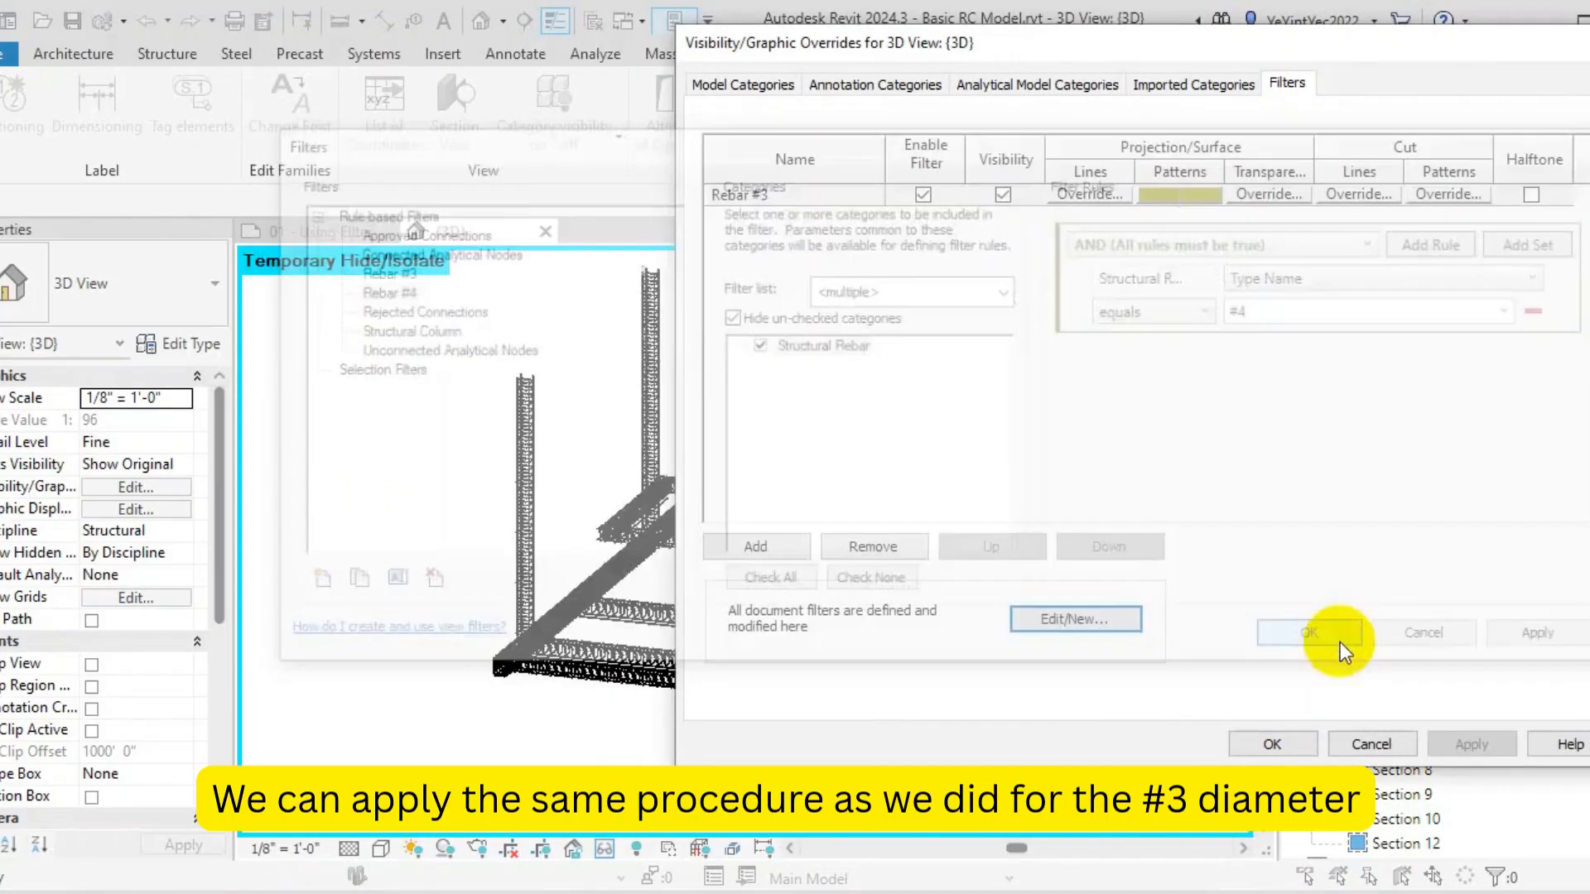
Add the Rebar #4 filter to the graphic overrides of the {3D} view
left_click(782, 548)
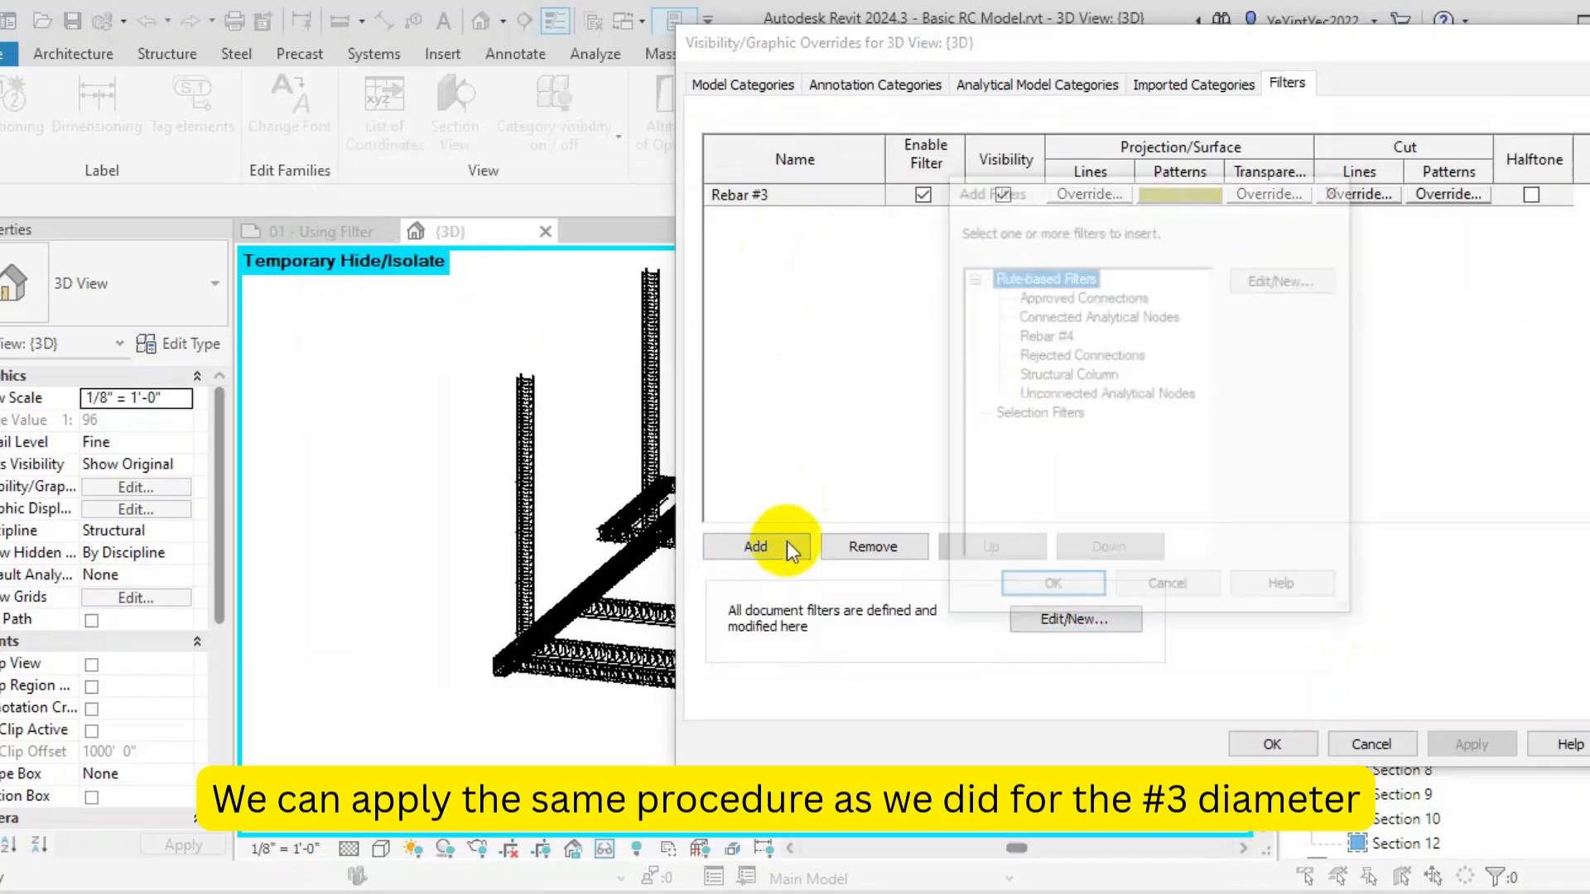
left_click(1060, 338)
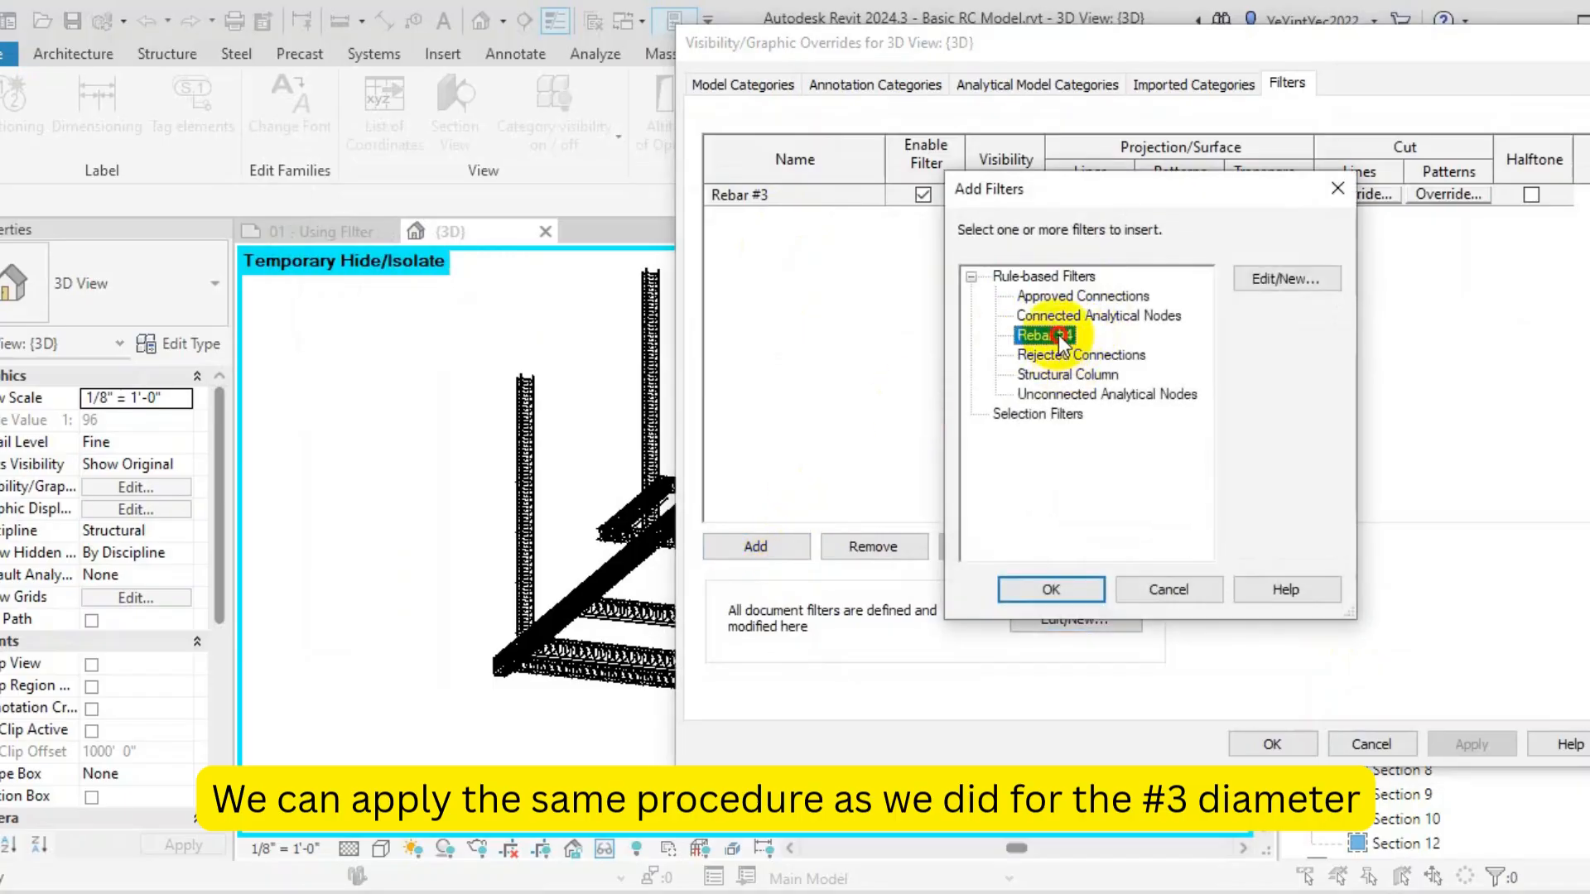
left_click(1051, 585)
Override the Rebar #4 filter's projection surface foreground with a solid fill in light yellow
left_click(1170, 218)
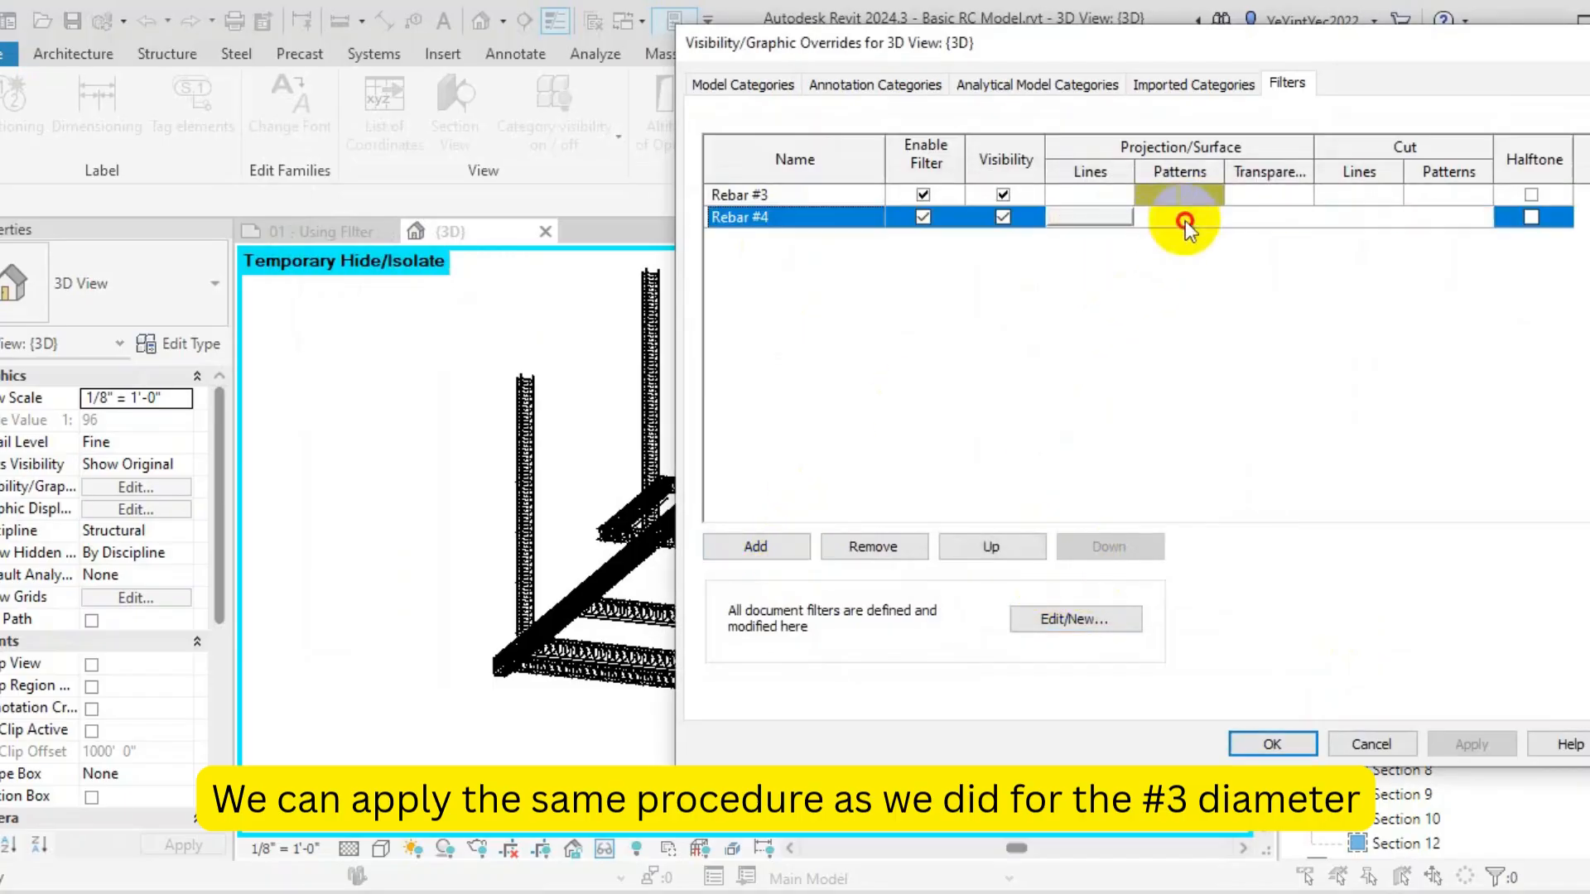
left_click(1175, 217)
left_click(1297, 327)
left_click(1168, 370)
left_click(1160, 361)
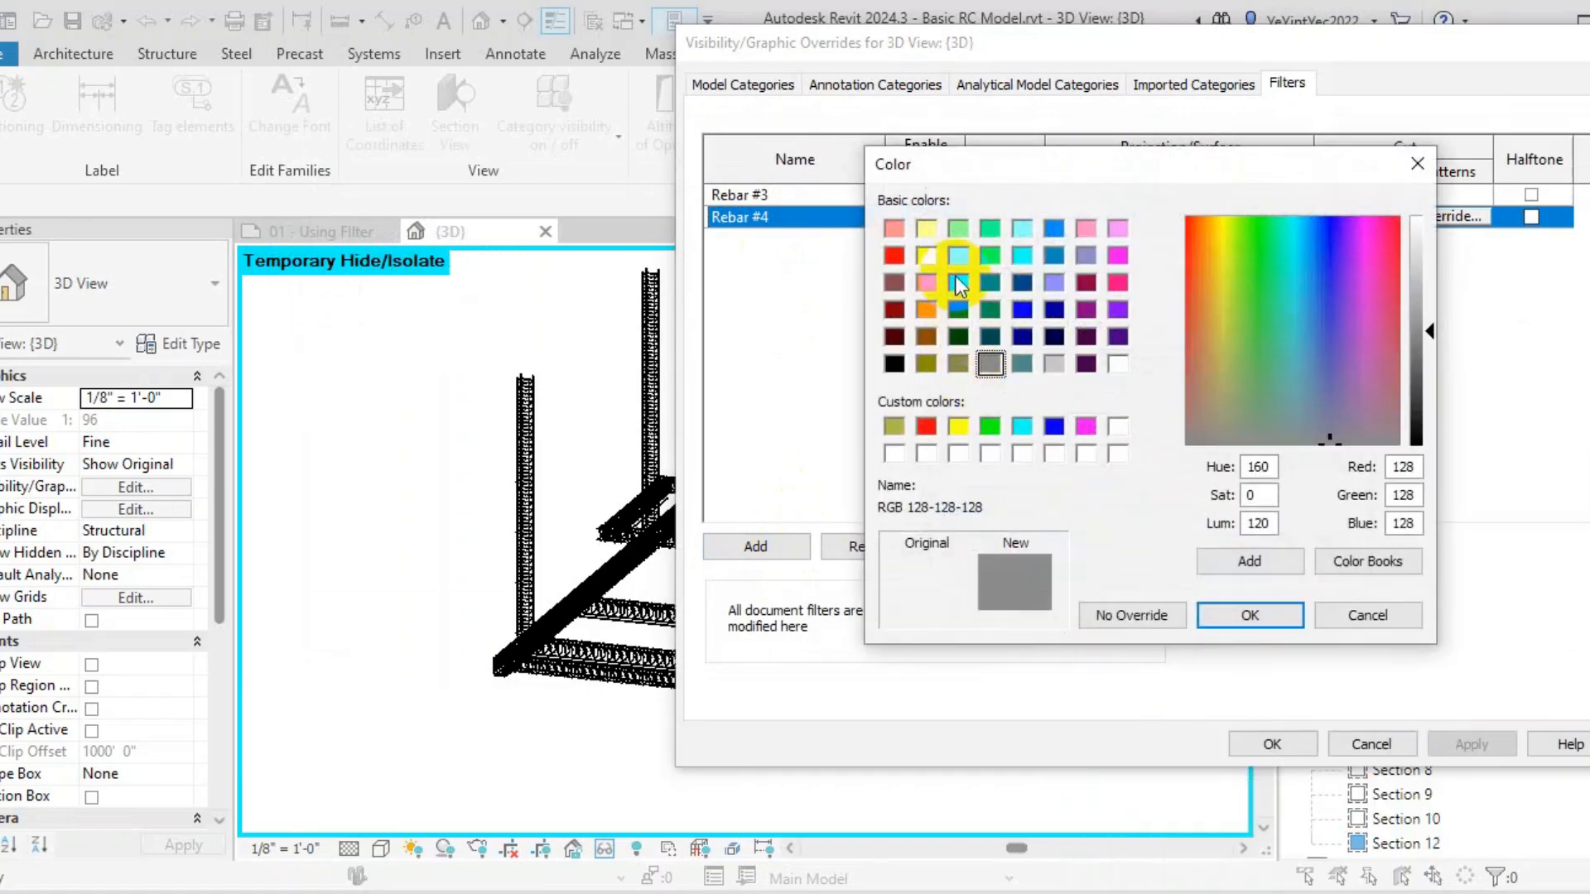
left_click(1086, 228)
left_click(1086, 426)
left_click(958, 364)
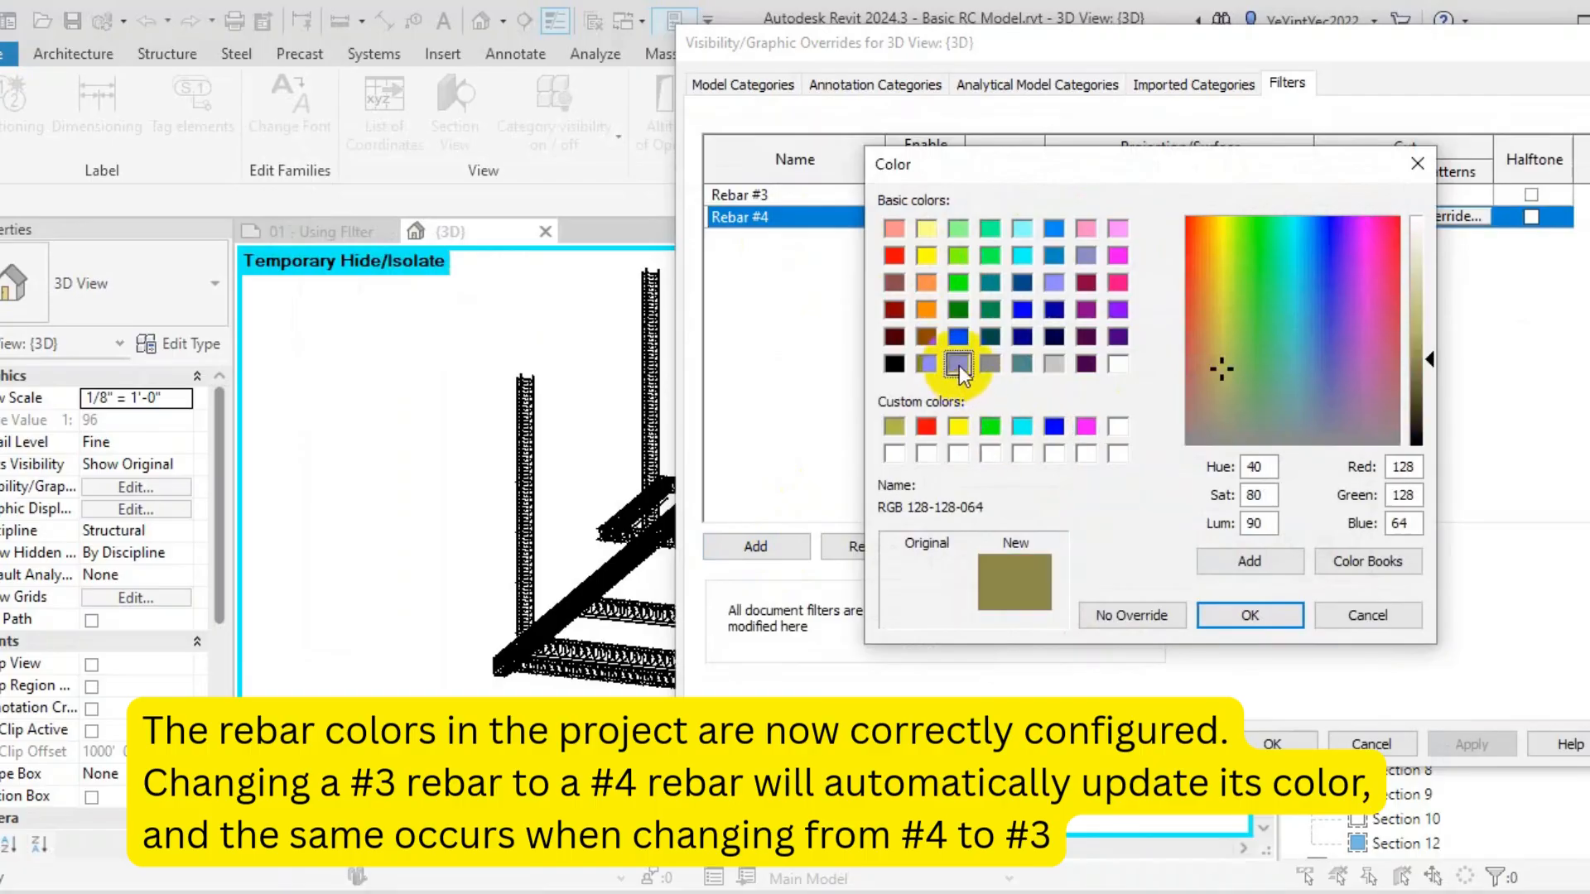
left_click(1053, 282)
left_click(927, 228)
left_click(1250, 614)
Give the Rebar #4 surface background the same light yellow solid fill and confirm the view's graphic overrides
left_click(1295, 428)
left_click(1144, 45)
left_click(1083, 464)
left_click(927, 228)
left_click(1242, 613)
left_click(1209, 545)
left_click(1272, 744)
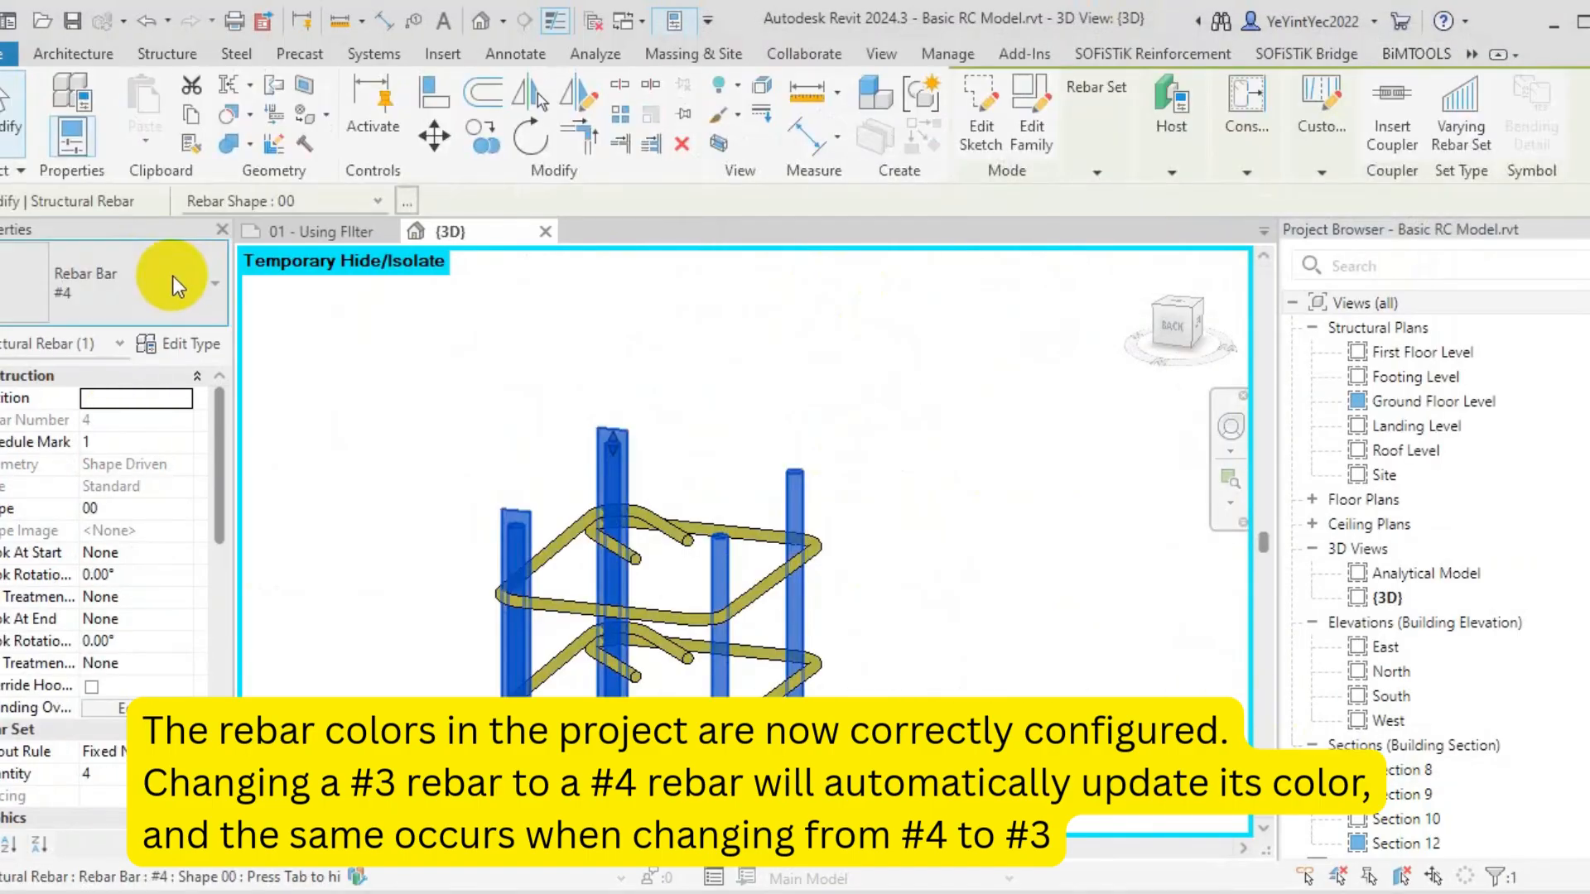
Change the selected column vertical bars to rebar type #3 and clear the selection
left_click(172, 275)
left_click(111, 416)
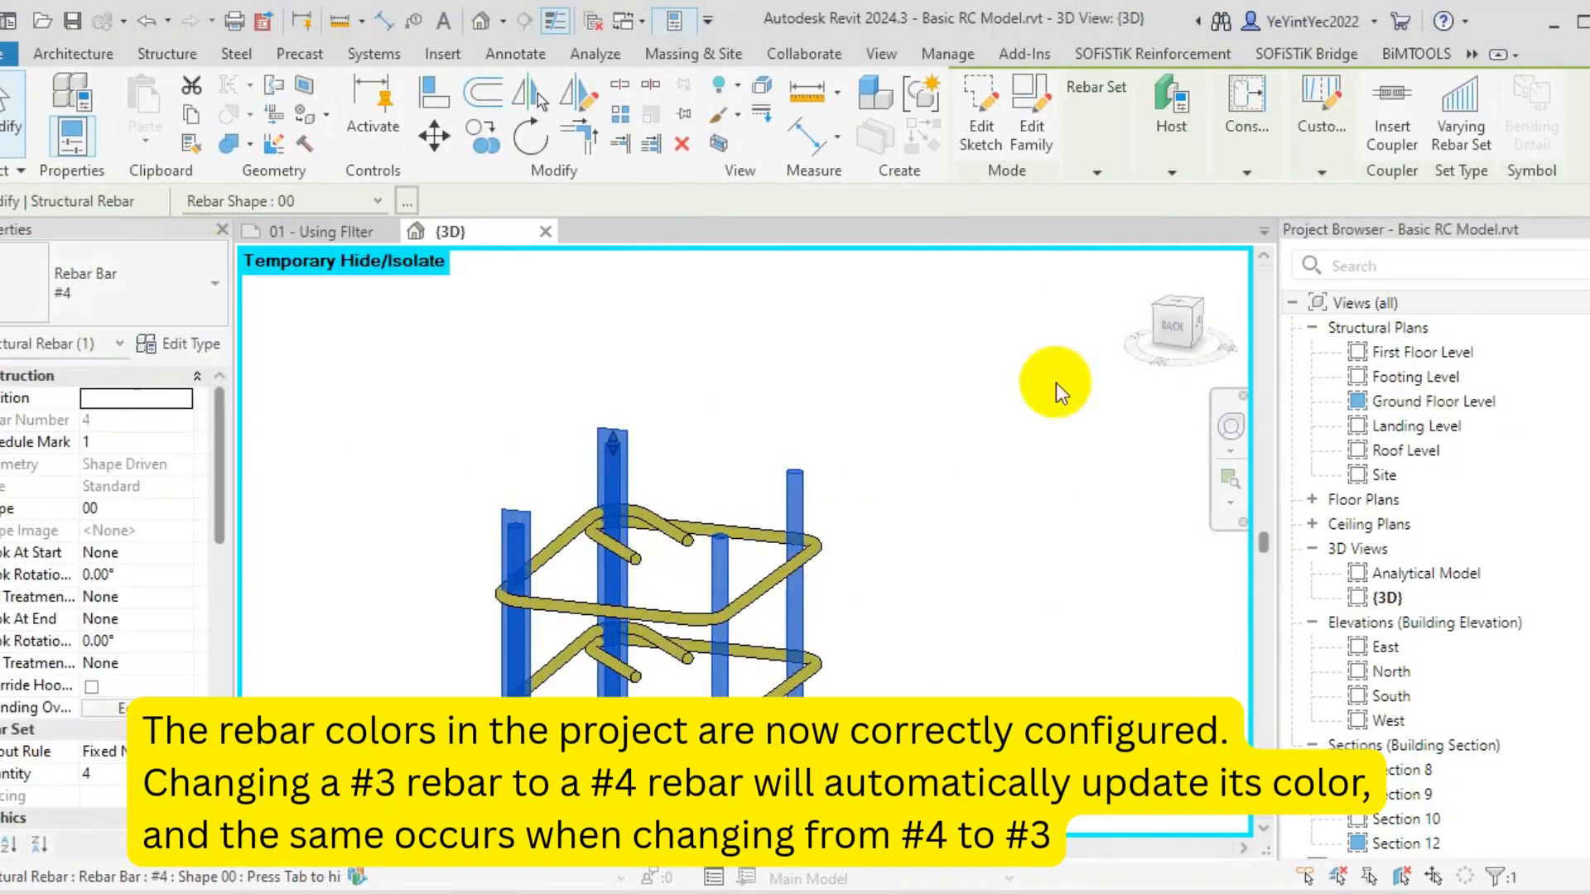
left_click(955, 414)
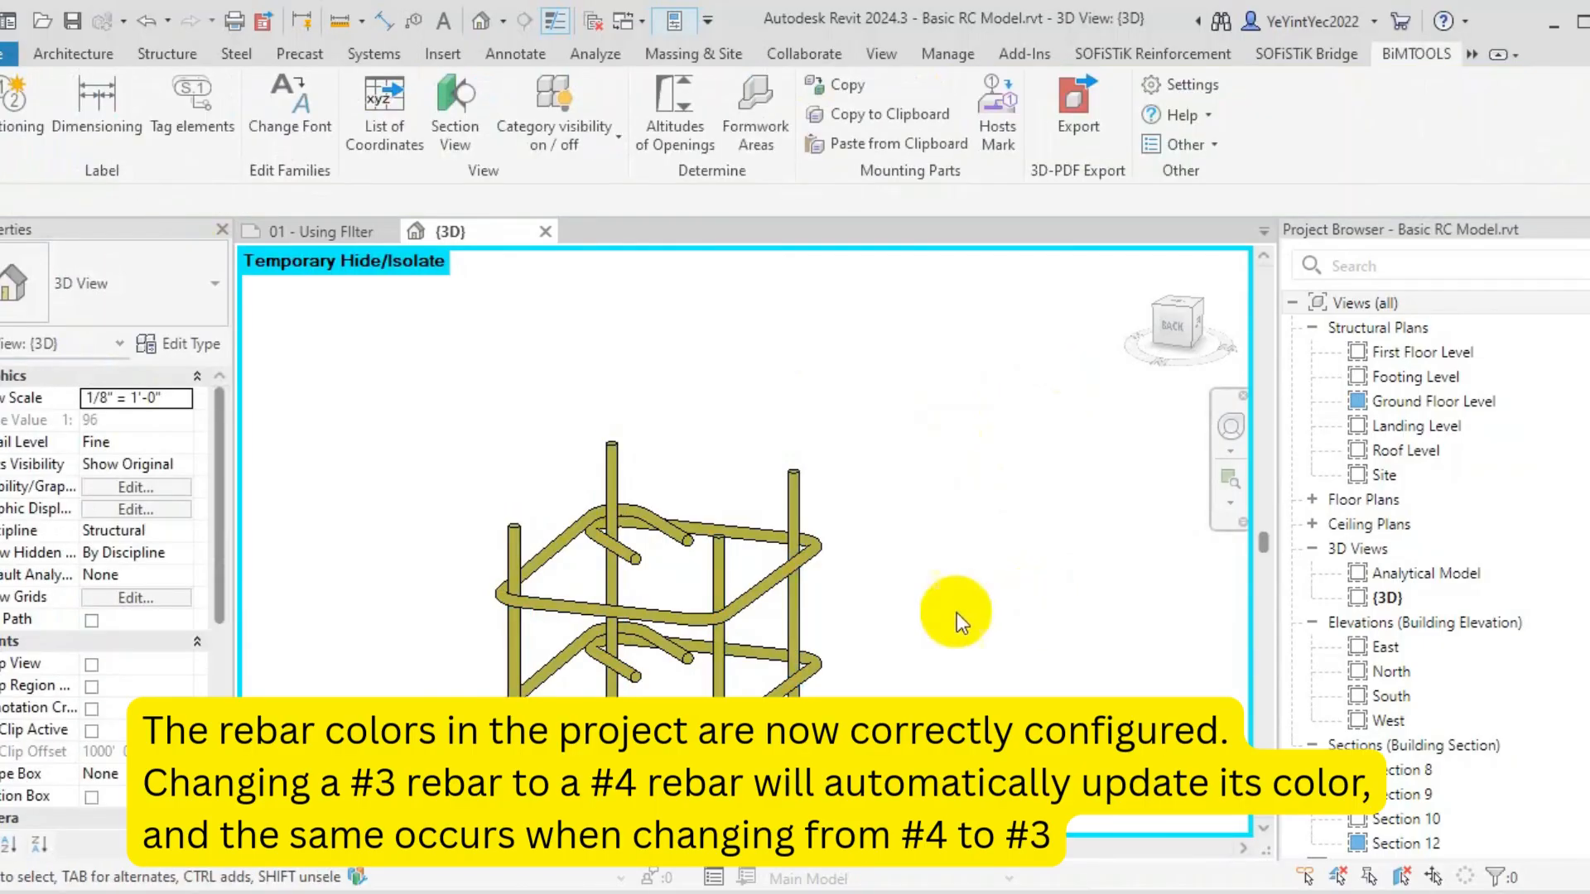
Change the column's stirrup set to rebar type #4 and clear the selection
left_click(764, 588)
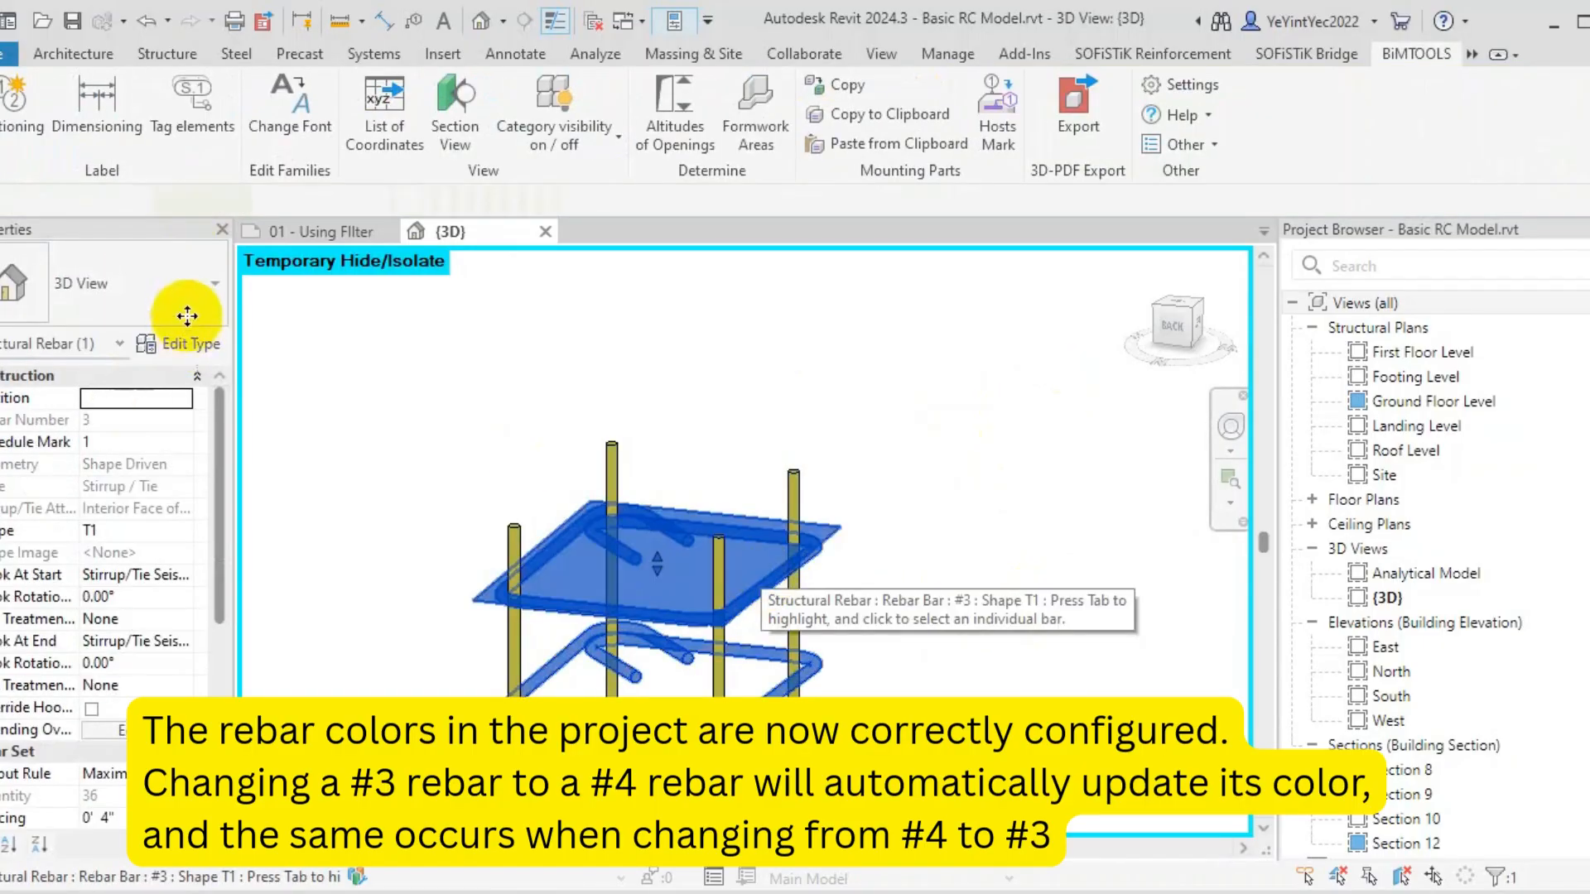
left_click(181, 292)
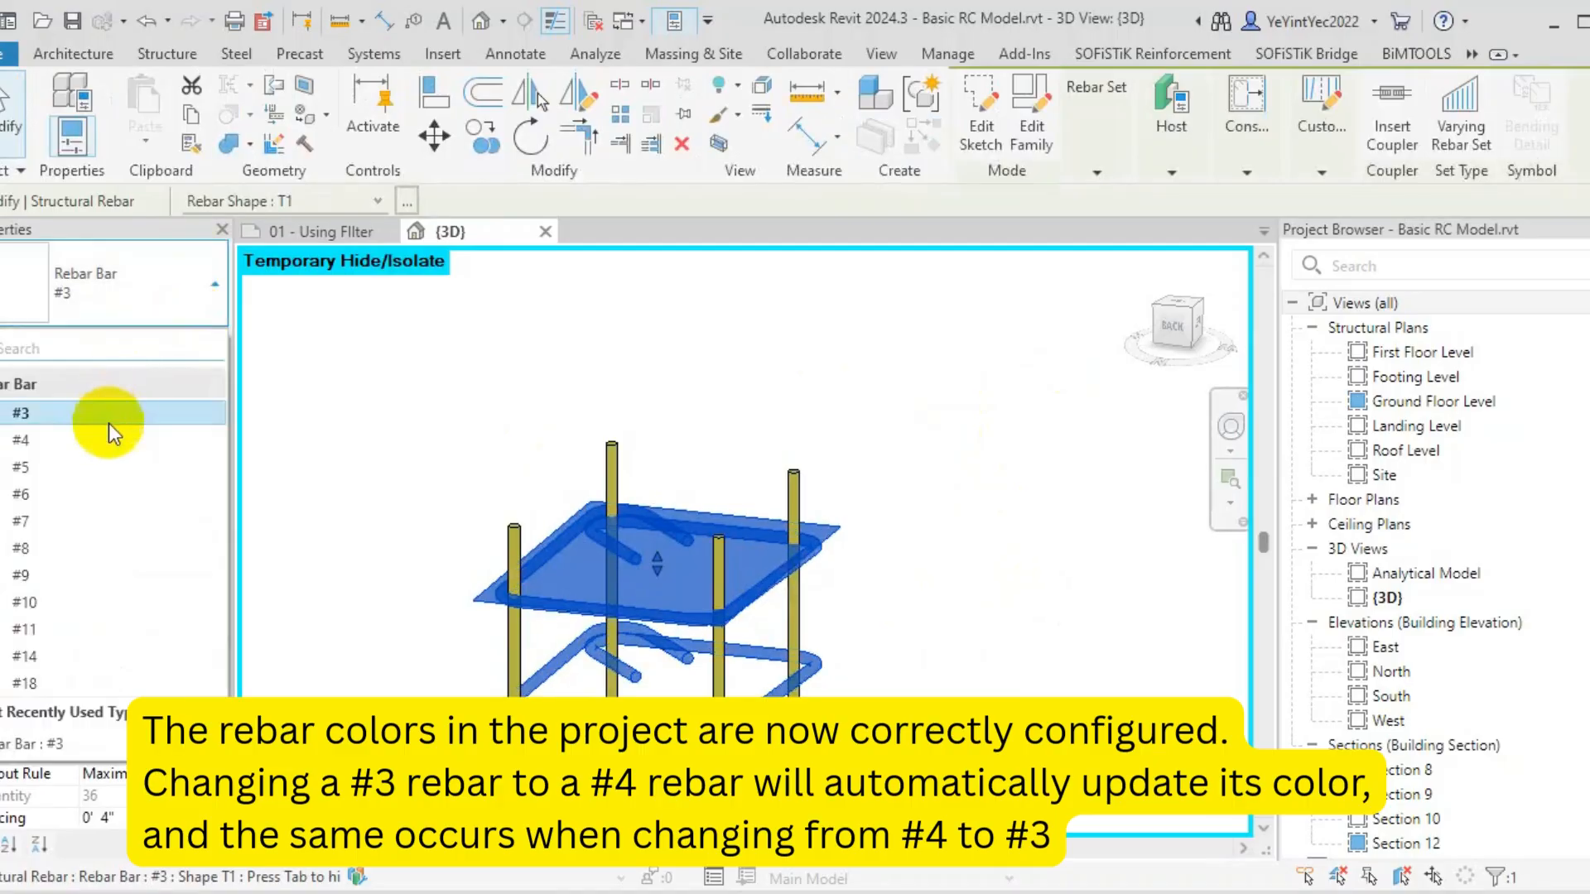
left_click(100, 445)
left_click(1054, 438)
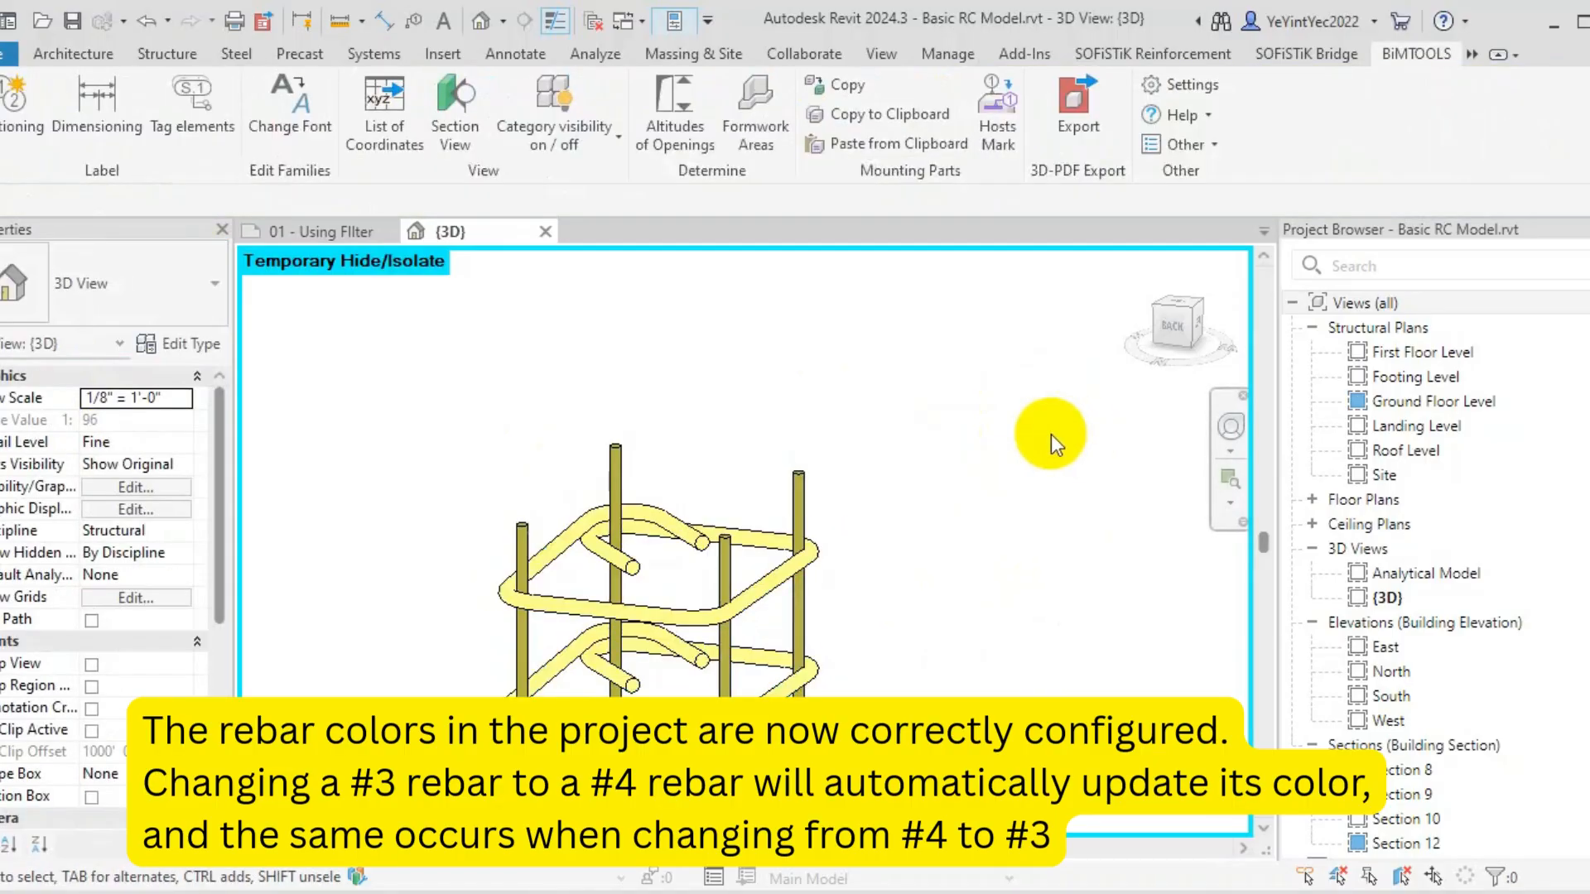
scroll(773, 356, "down", 3)
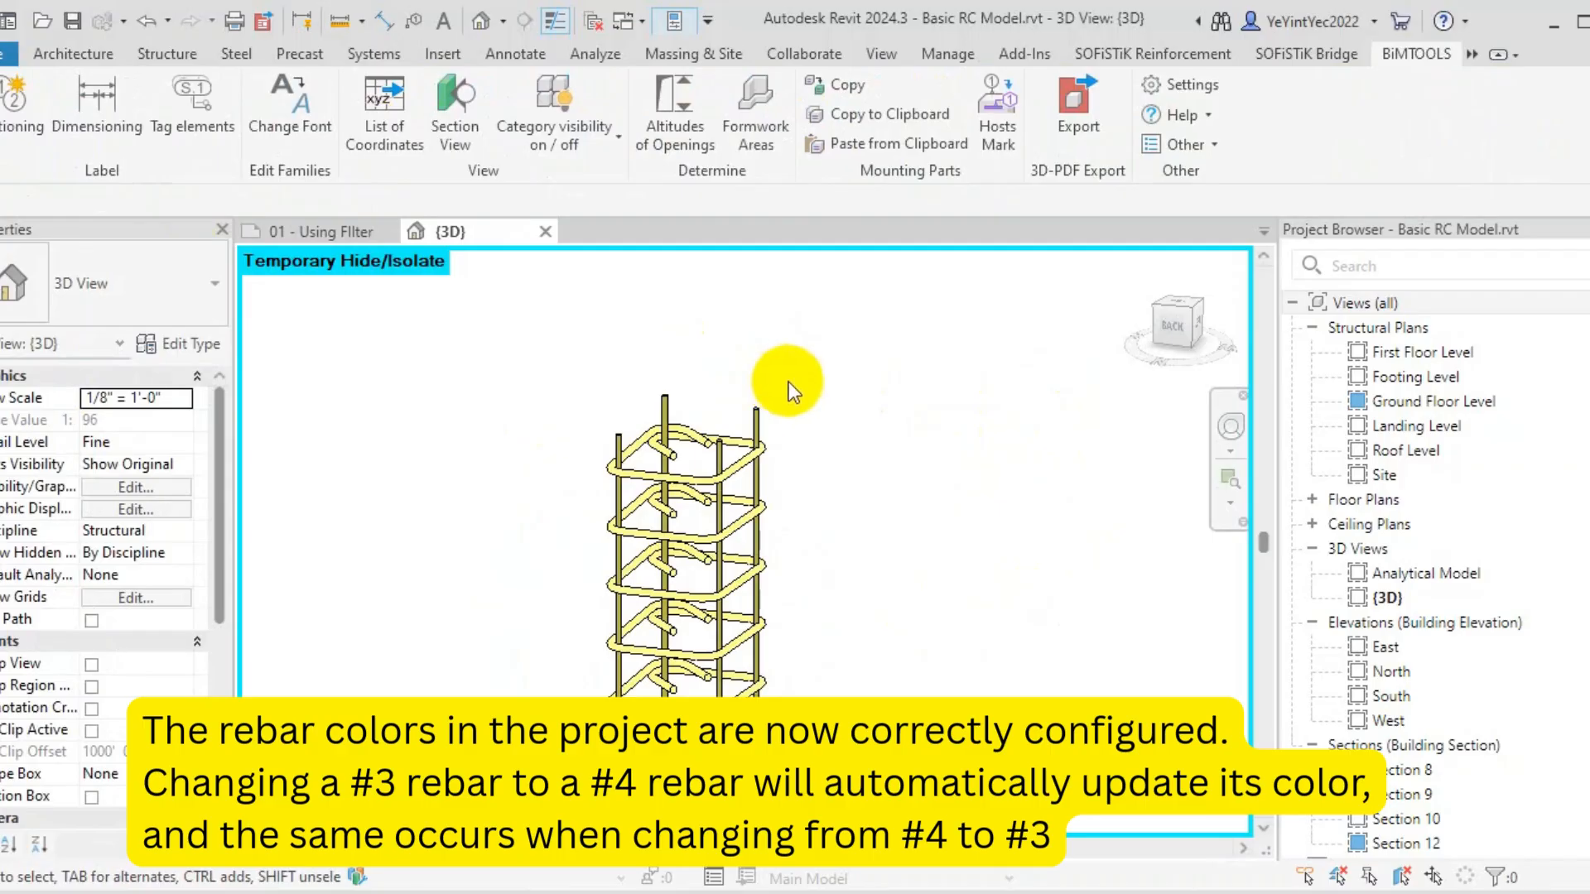
scroll(851, 399, "up", 1)
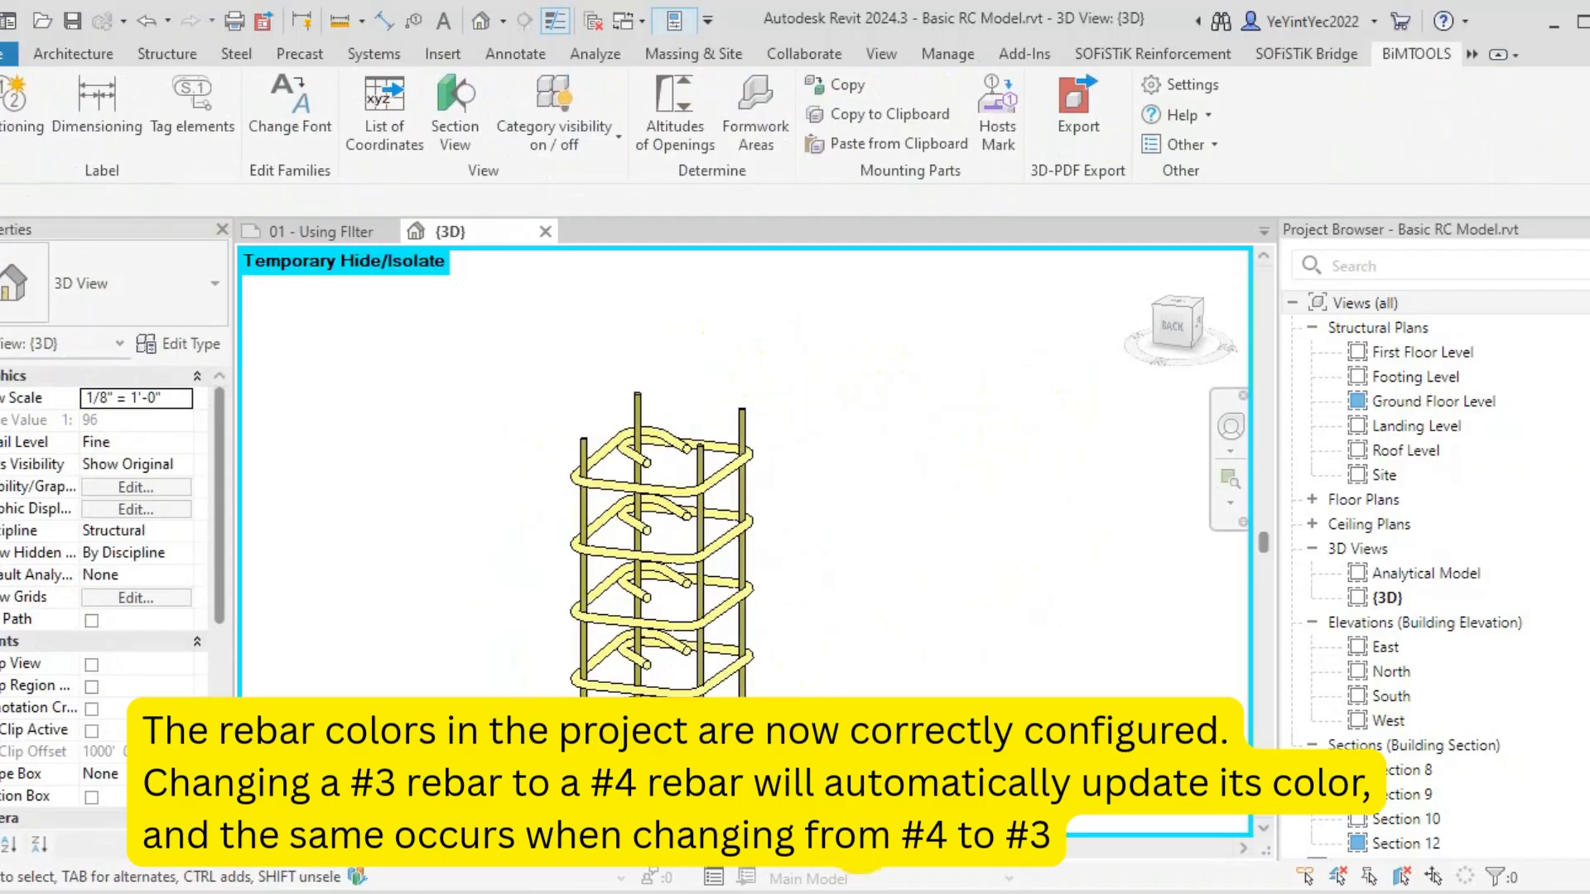
Select all the vertical column rebar above the beams with a selection window, viewing the rebar model side-on
scroll(869, 390, "down", 8)
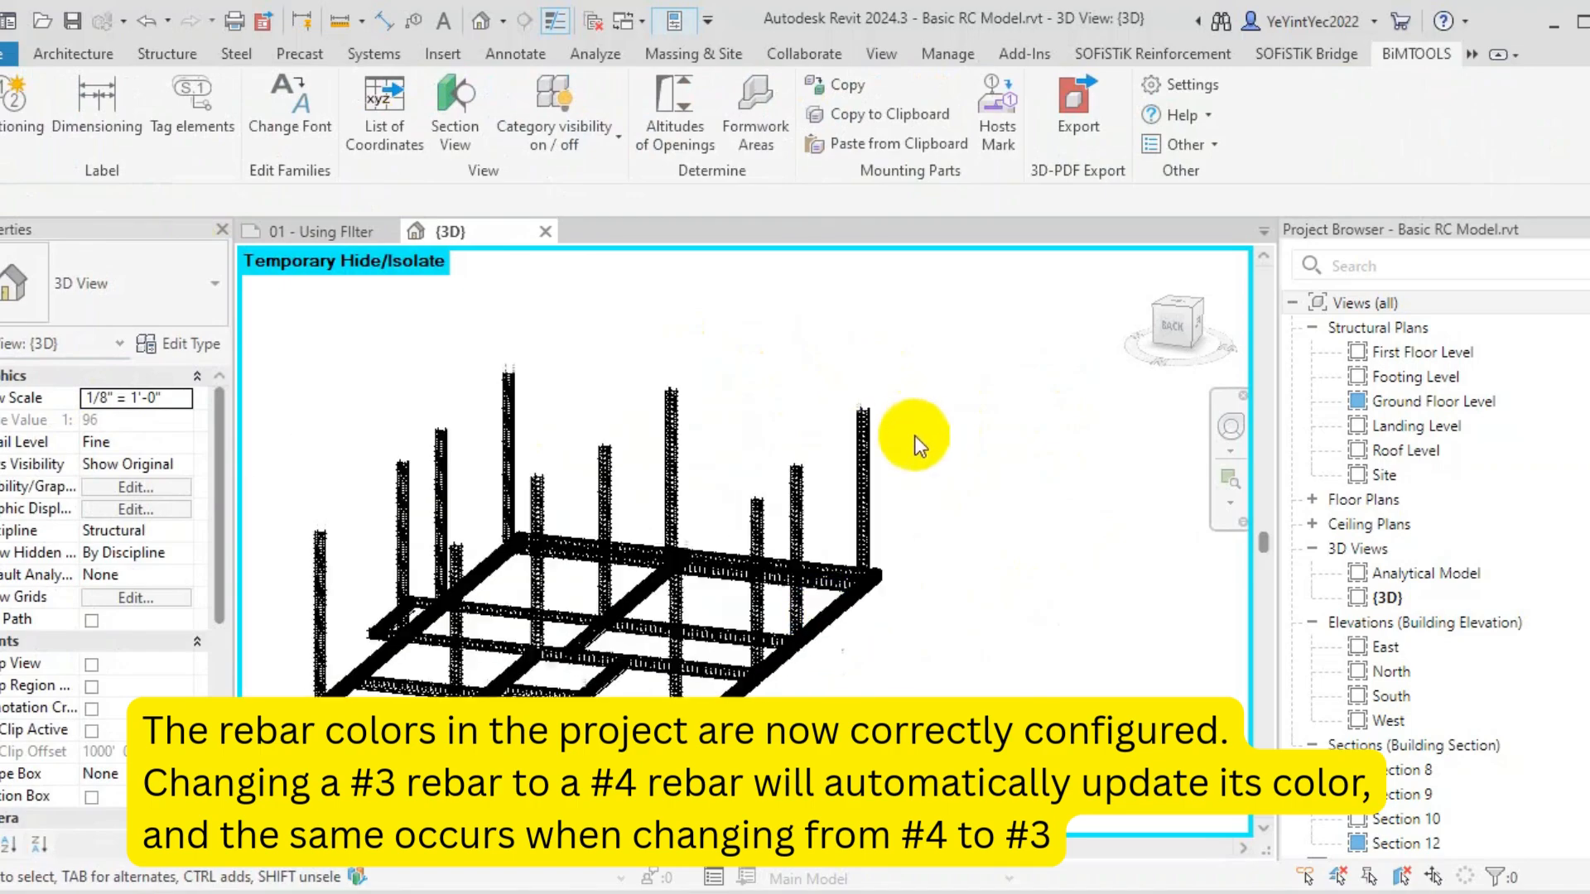
scroll(695, 675, "up", 3)
scroll(712, 689, "up", 2)
scroll(705, 688, "down", 3)
middle_click_drag(763, 696, 596, 712, "shift")
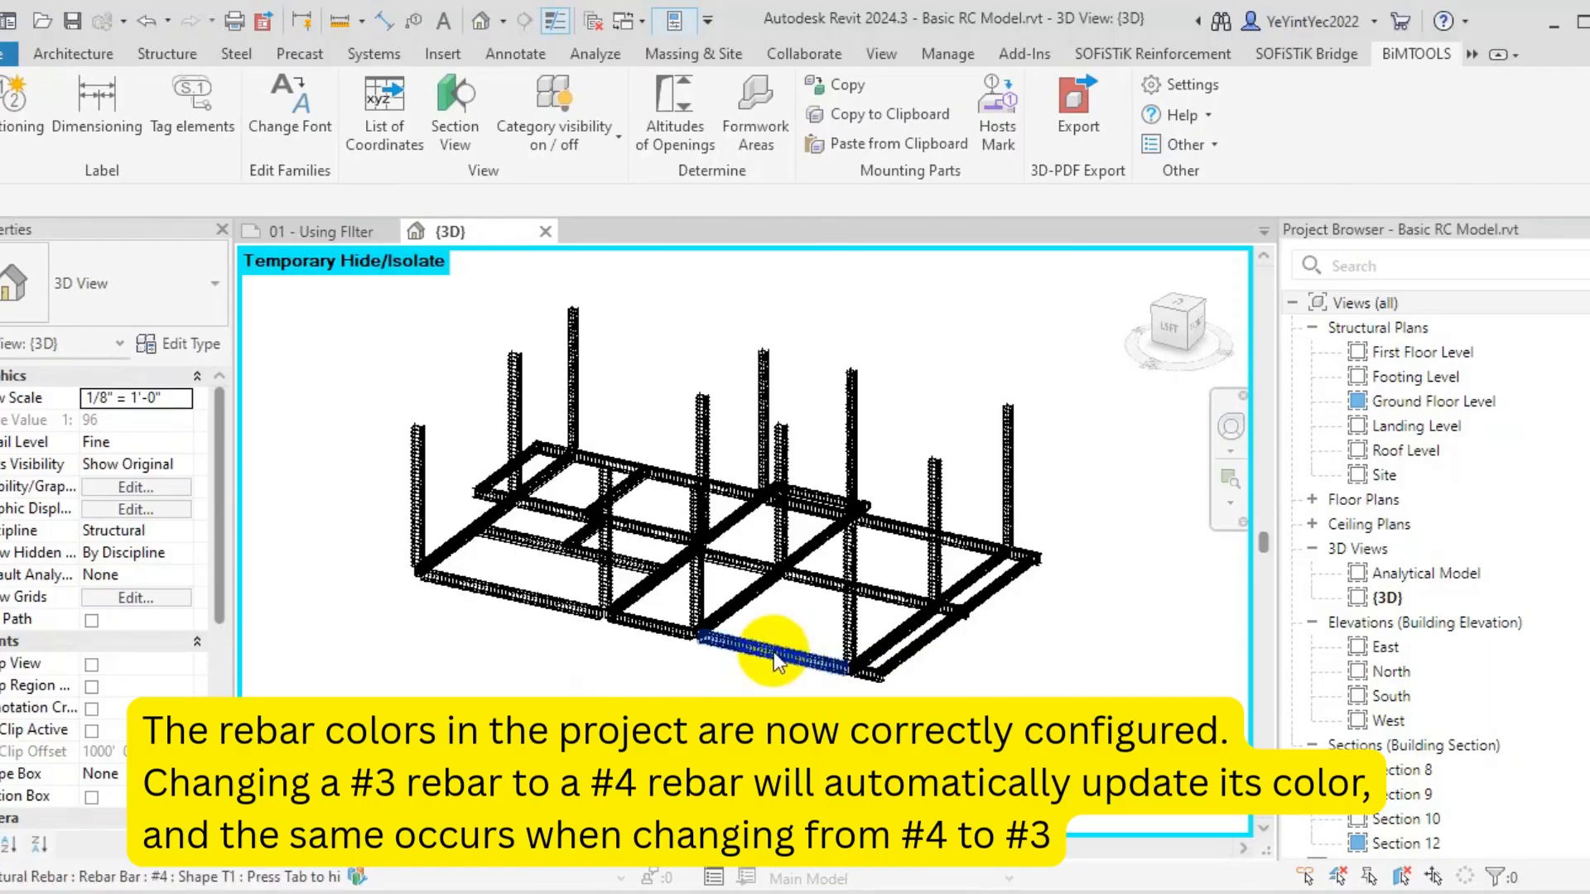
middle_click_drag(638, 738, 729, 710, "shift")
middle_click_drag(748, 662, 756, 583, "shift")
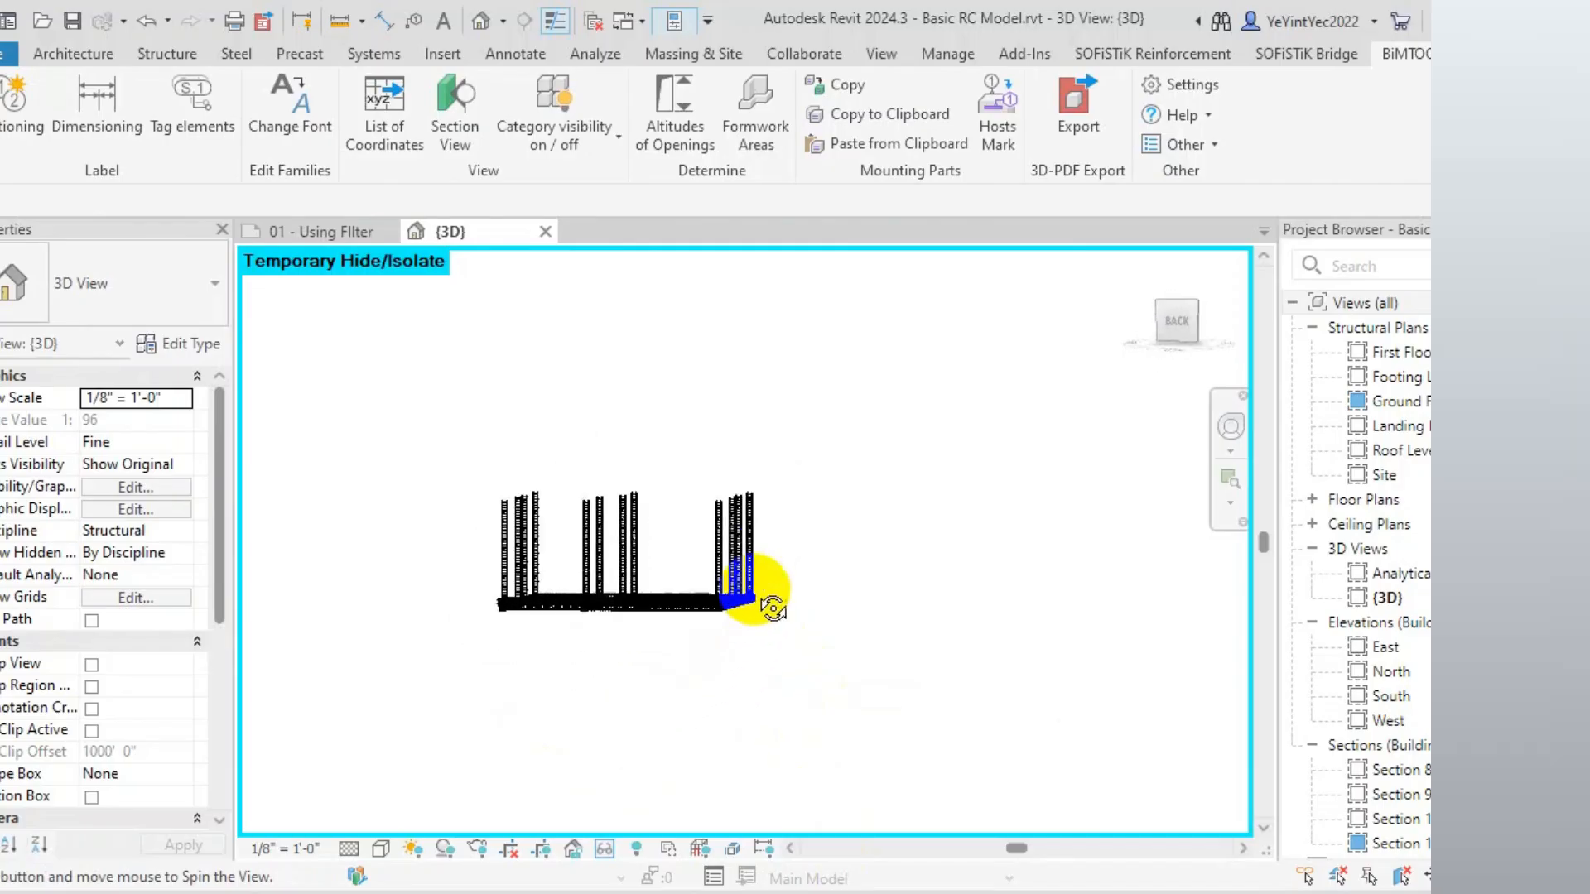
left_click_drag(1079, 573, 390, 319)
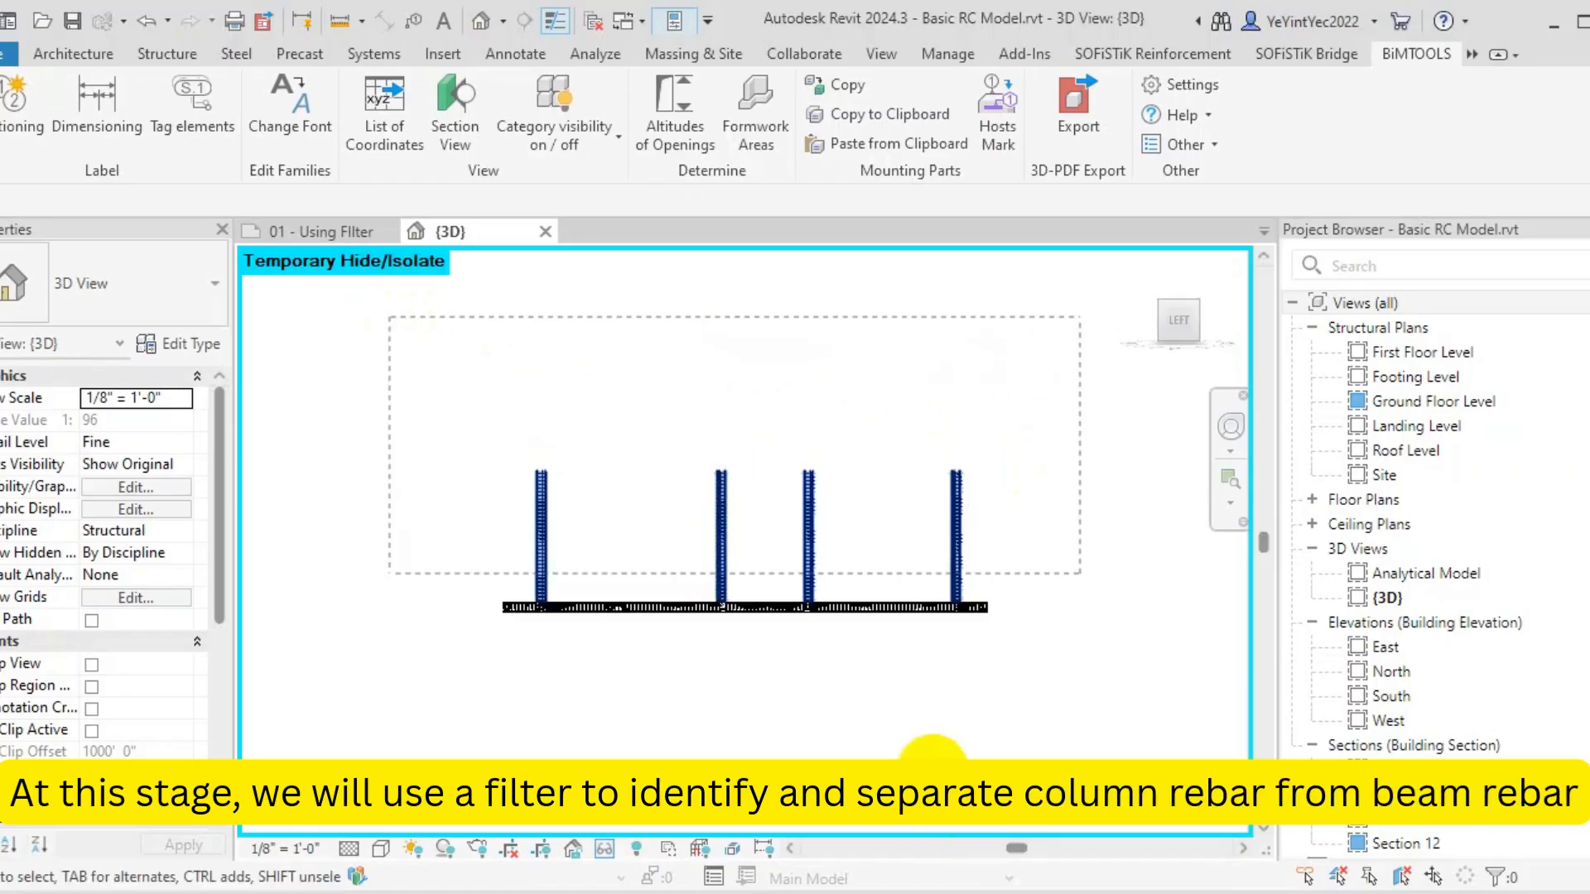
middle_click_drag(977, 770, 907, 678, "shift")
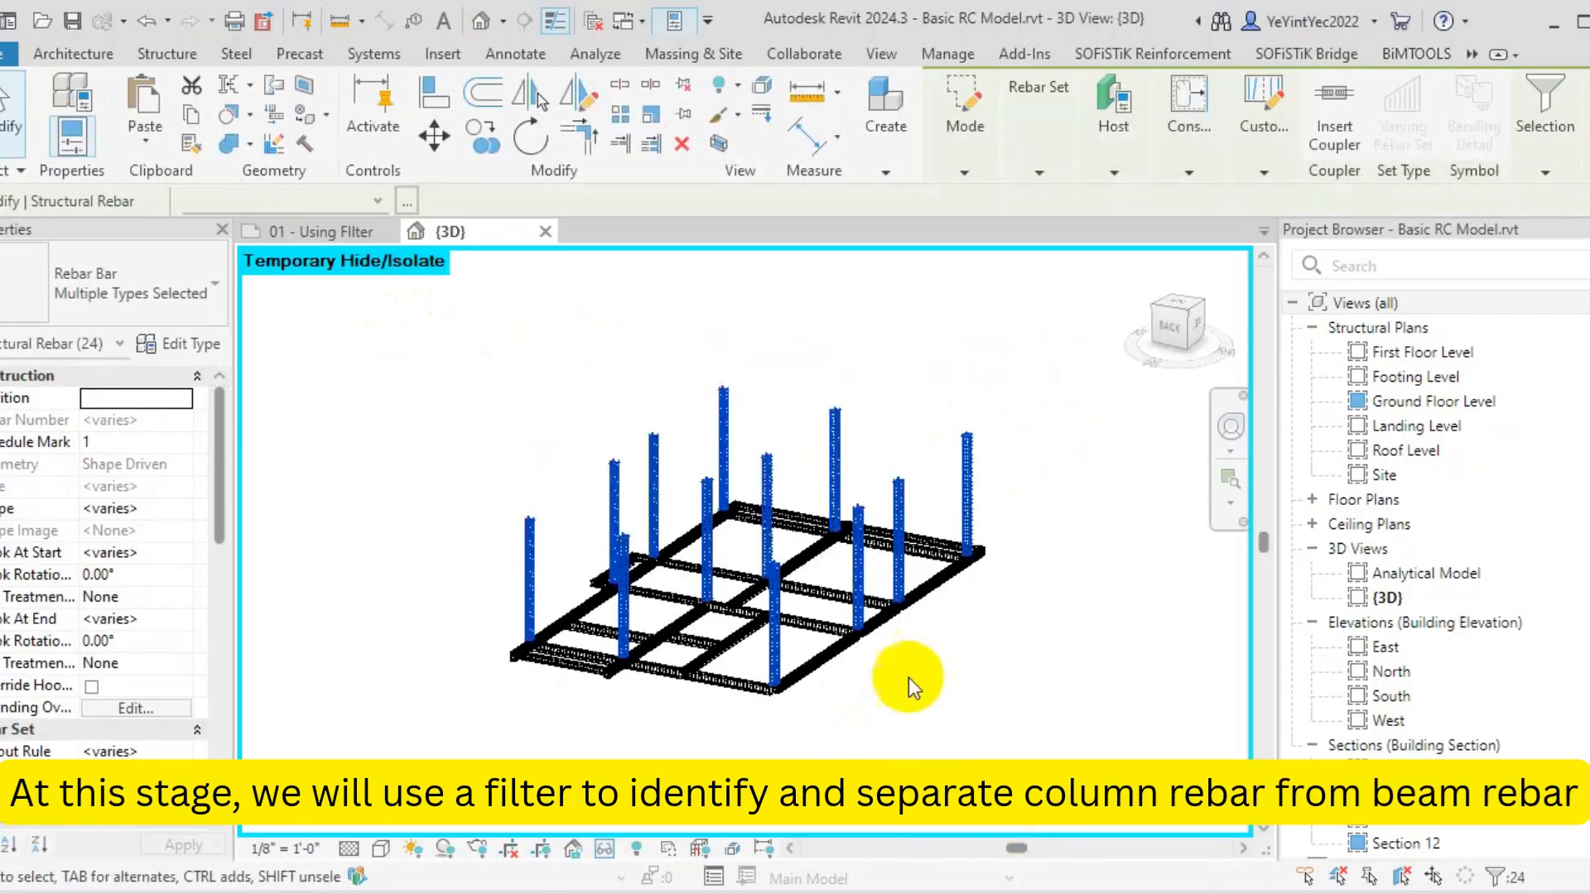
Set the Comments parameter of the selected column rebar to Column Rebar and clear the selection
scroll(159, 530, "down", 3)
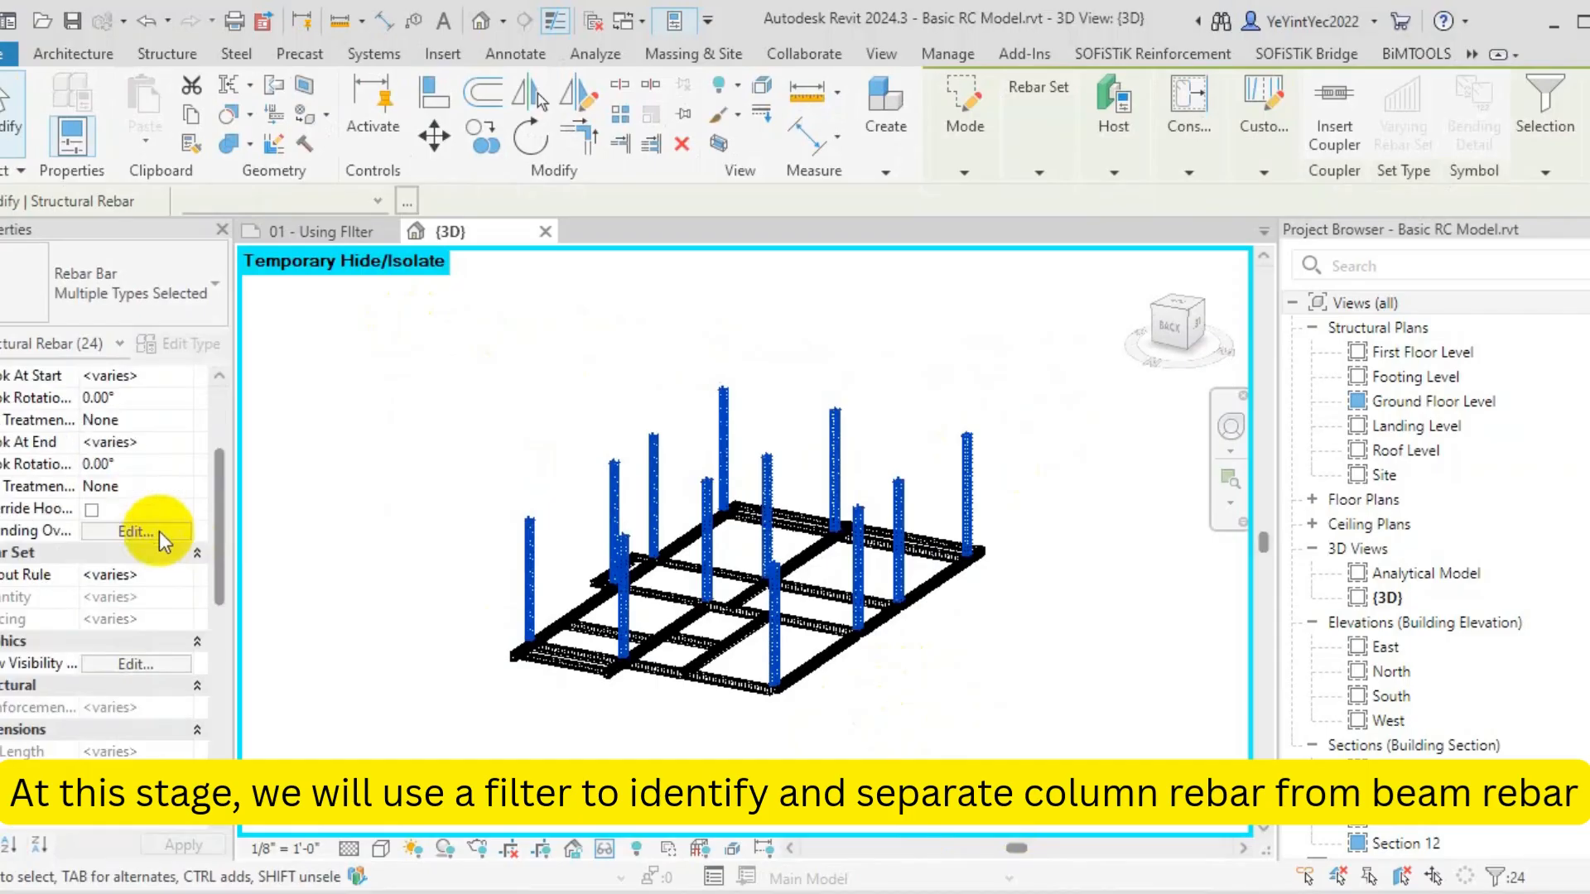
scroll(157, 573, "down", 8)
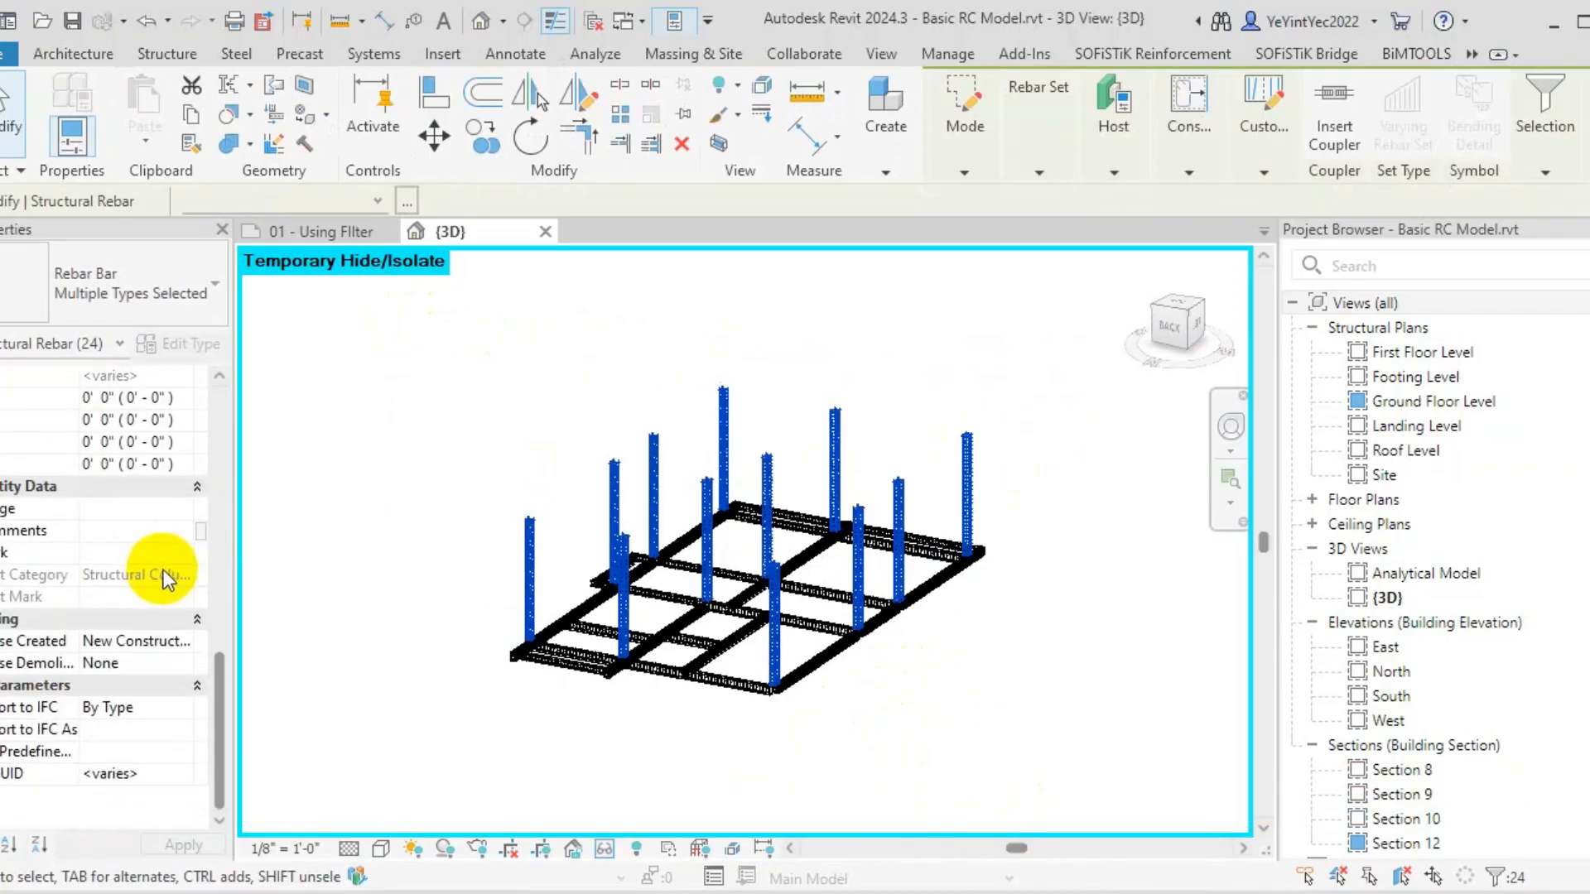
left_click(134, 530)
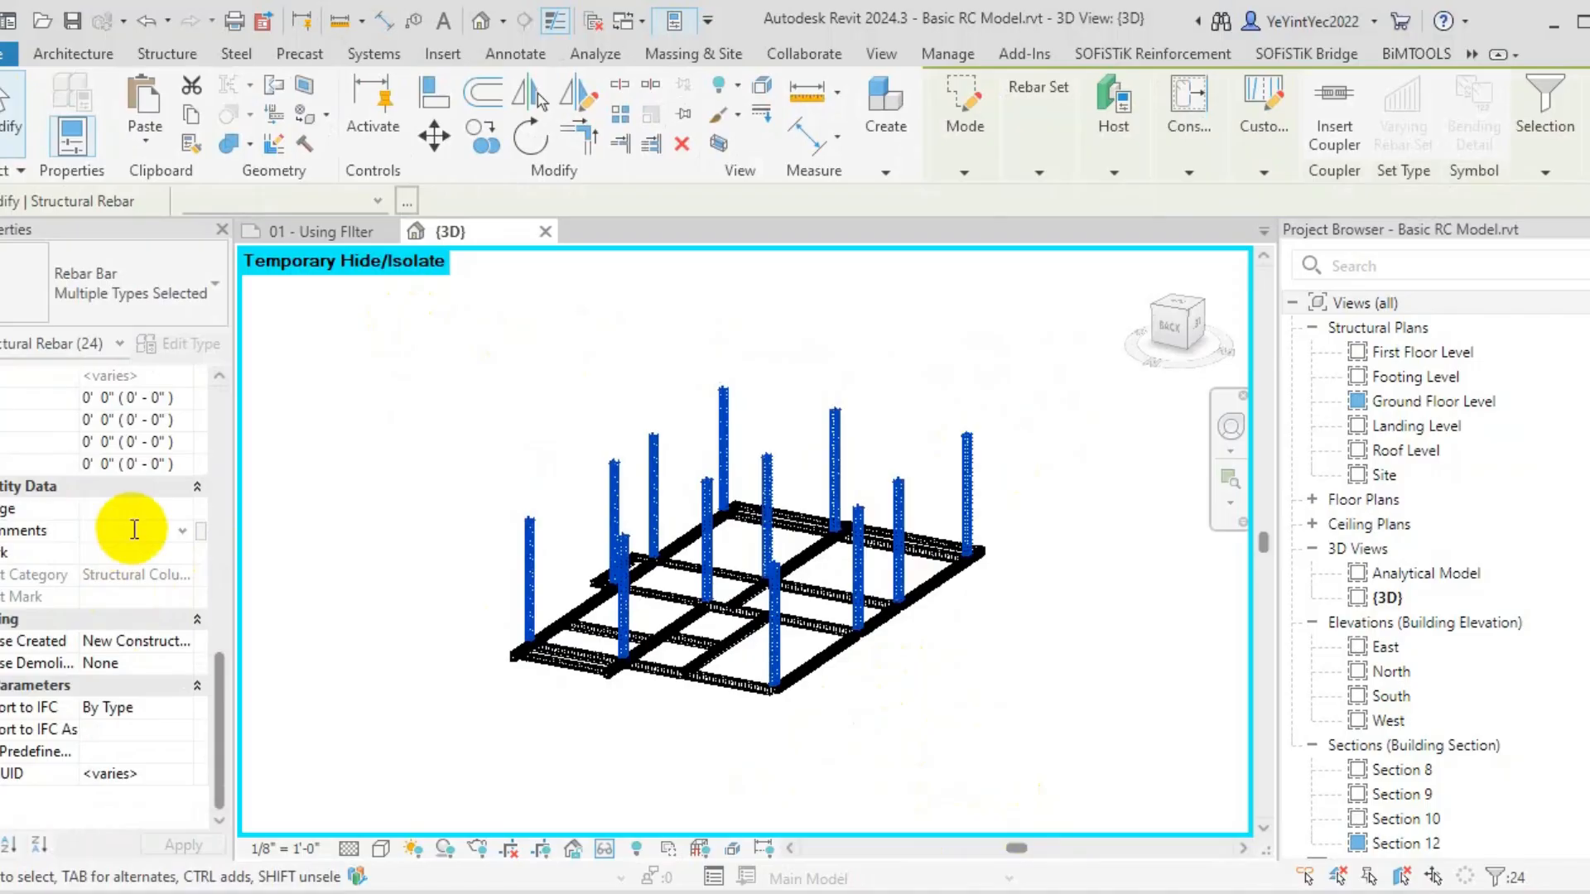
type("Column Rebar")
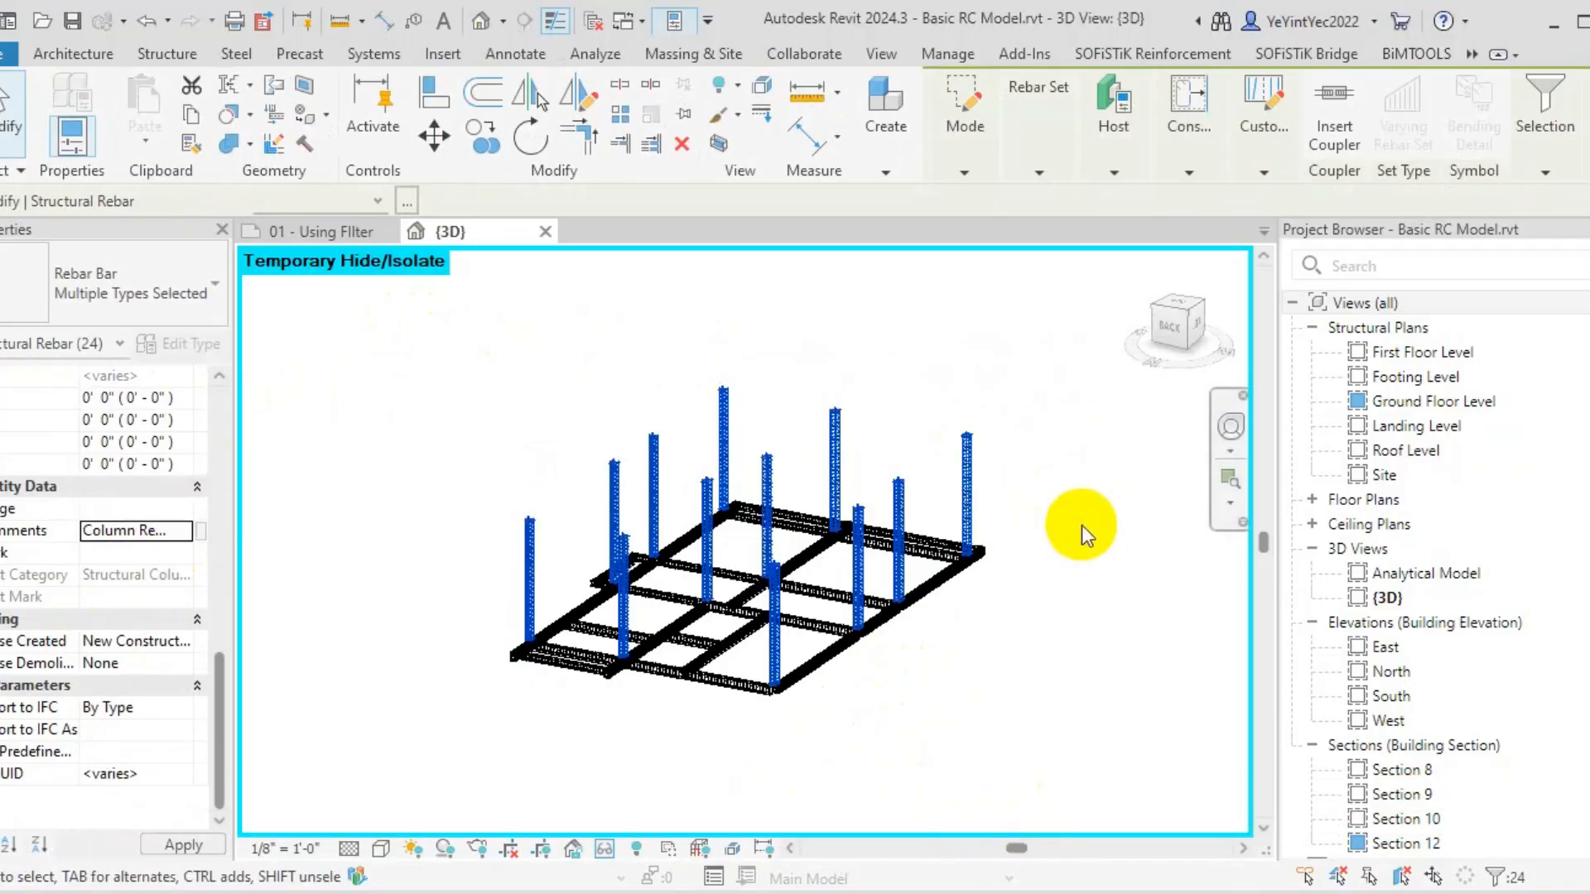
left_click(1071, 544)
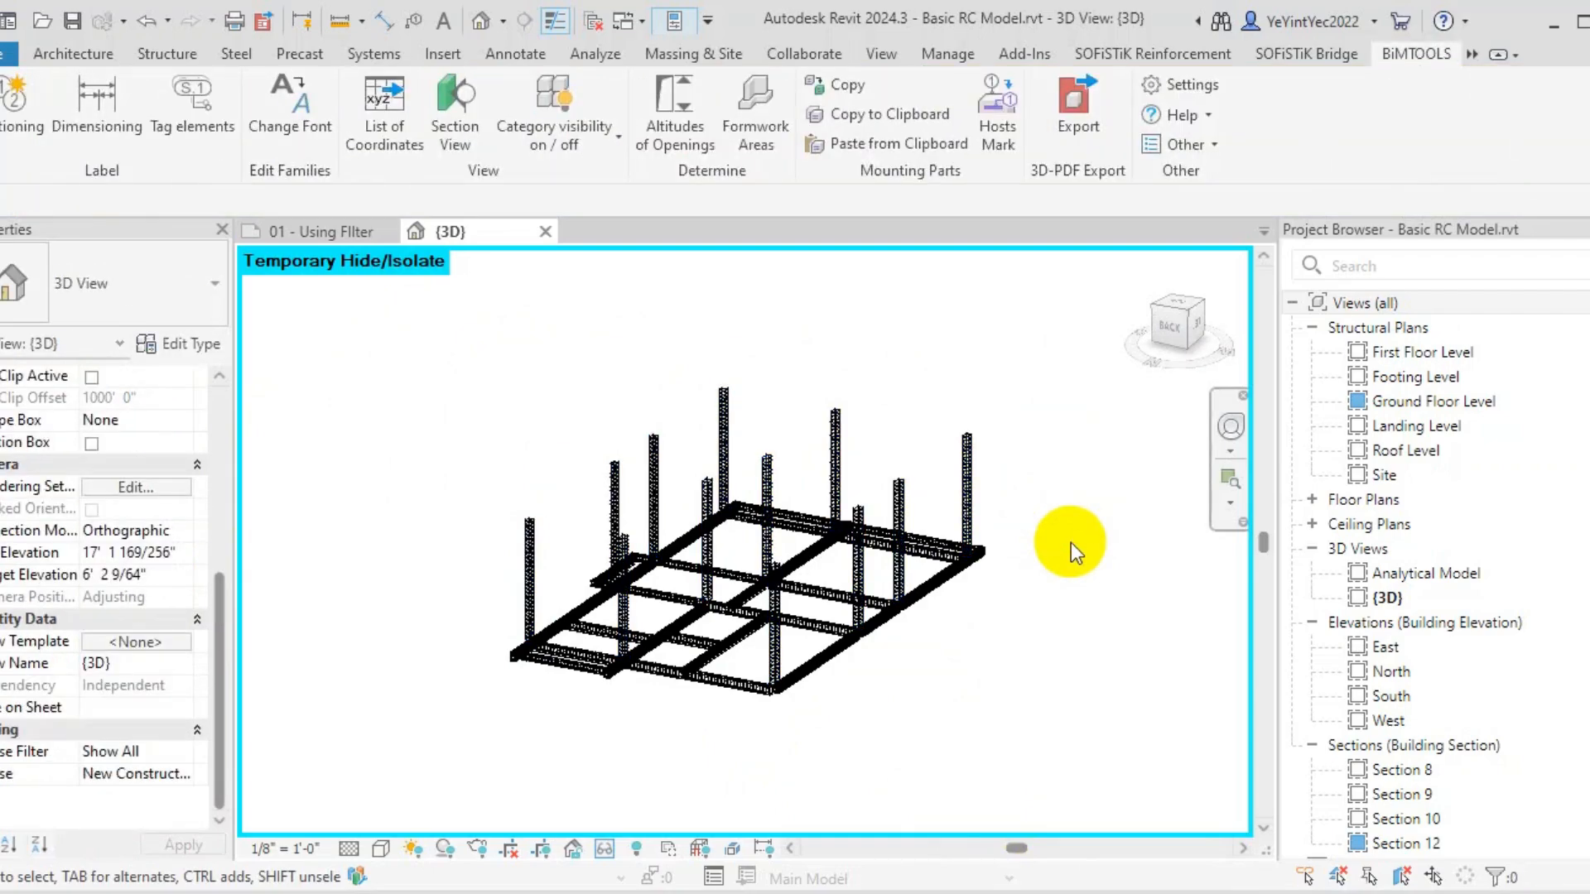
Create a new rule-based filter named Column Rebar from the {3D} view's graphic overrides
key("v")
key("g")
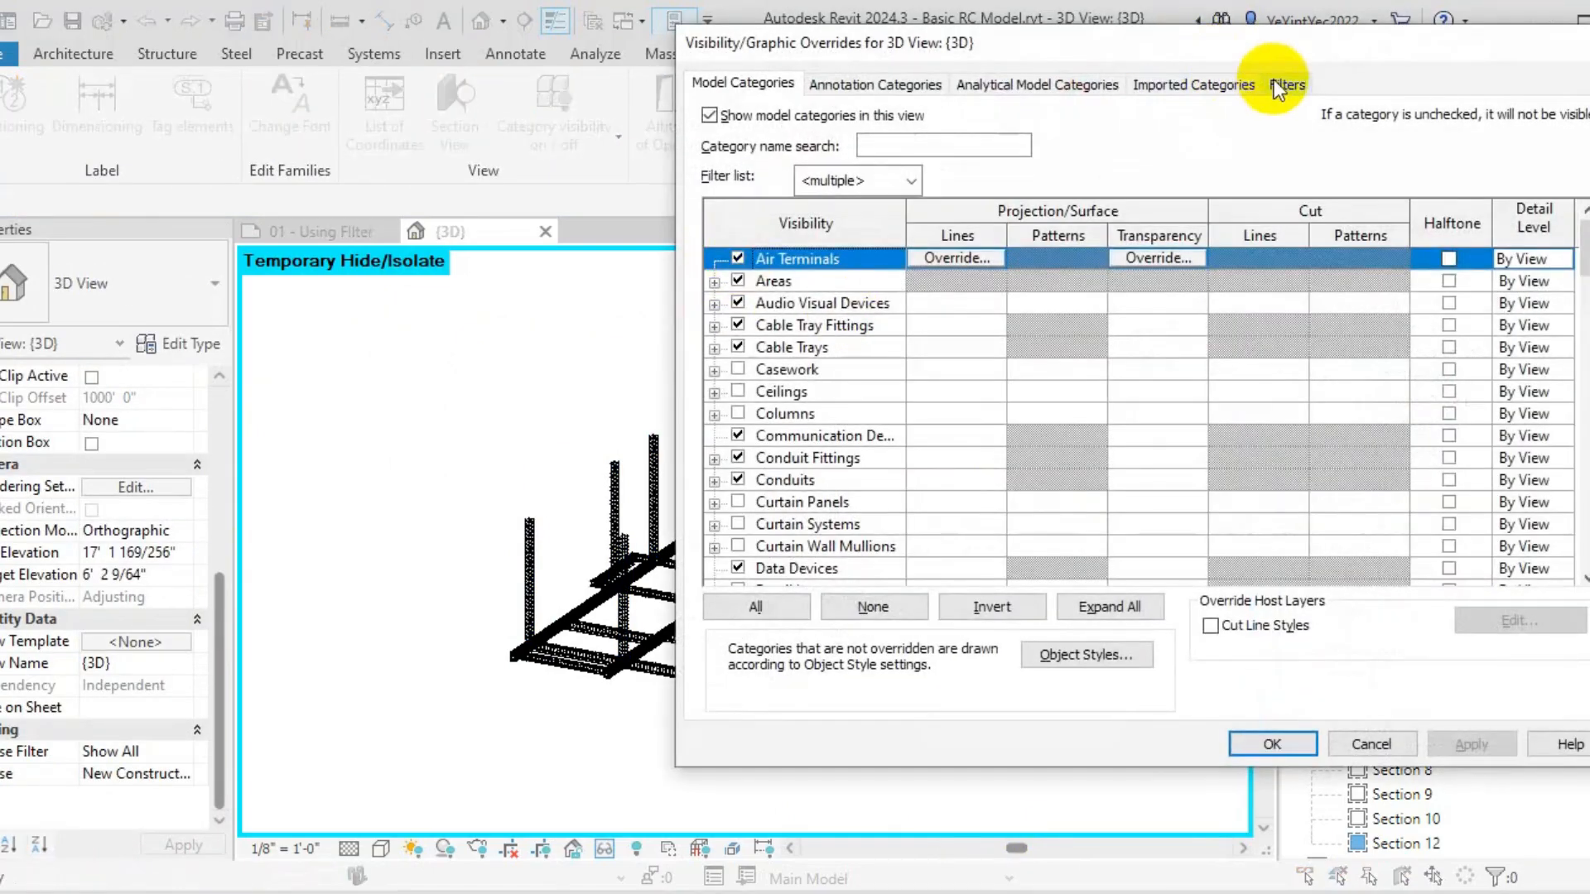
left_click(1286, 82)
left_click(762, 547)
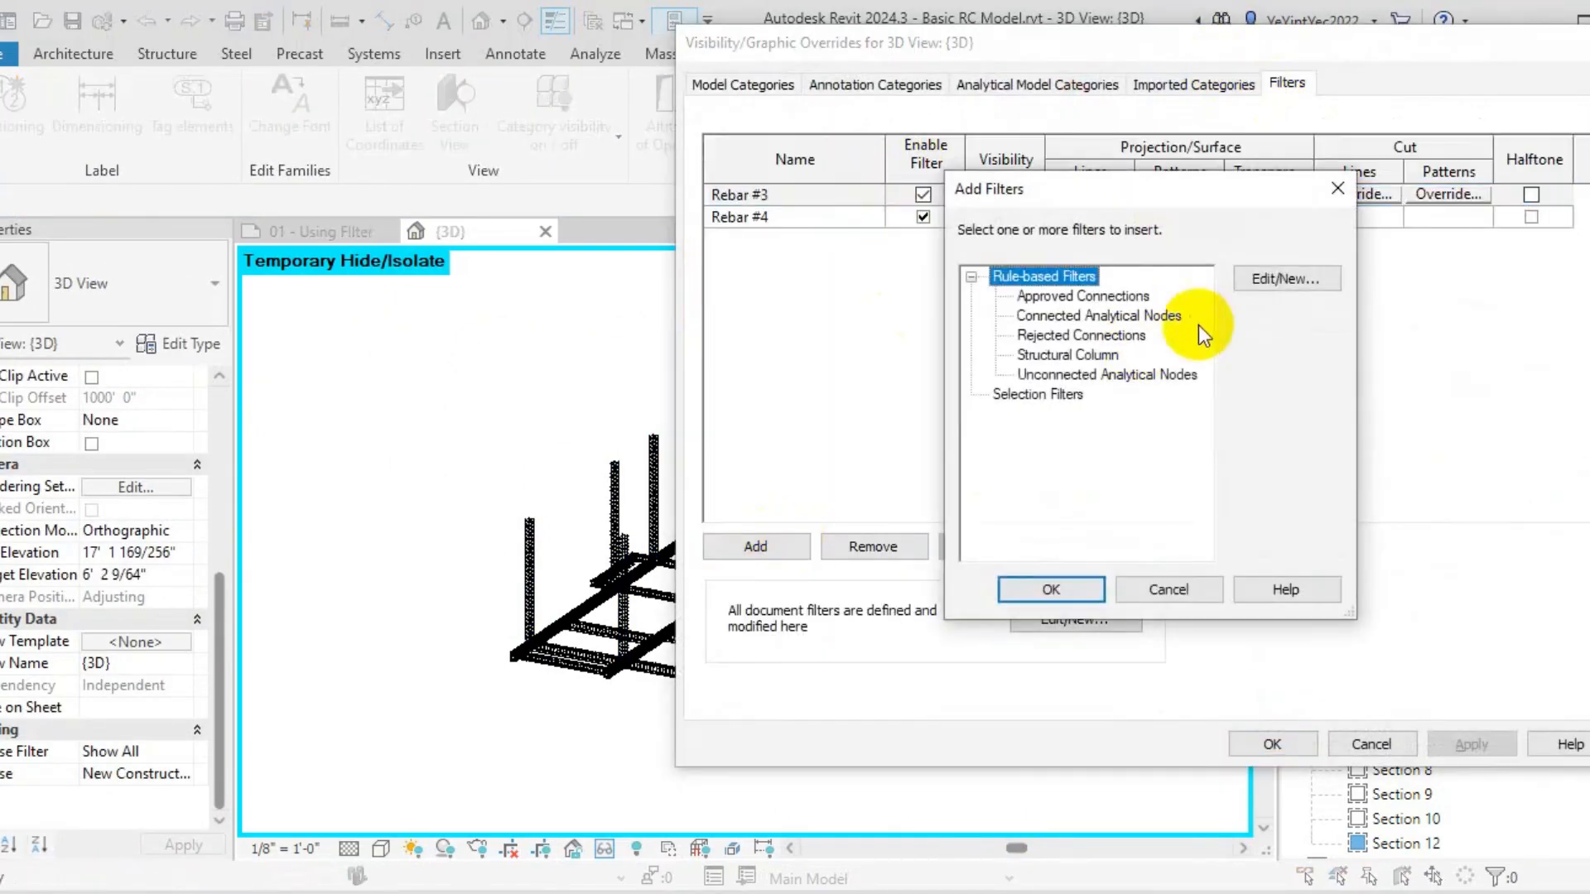
left_click(1283, 280)
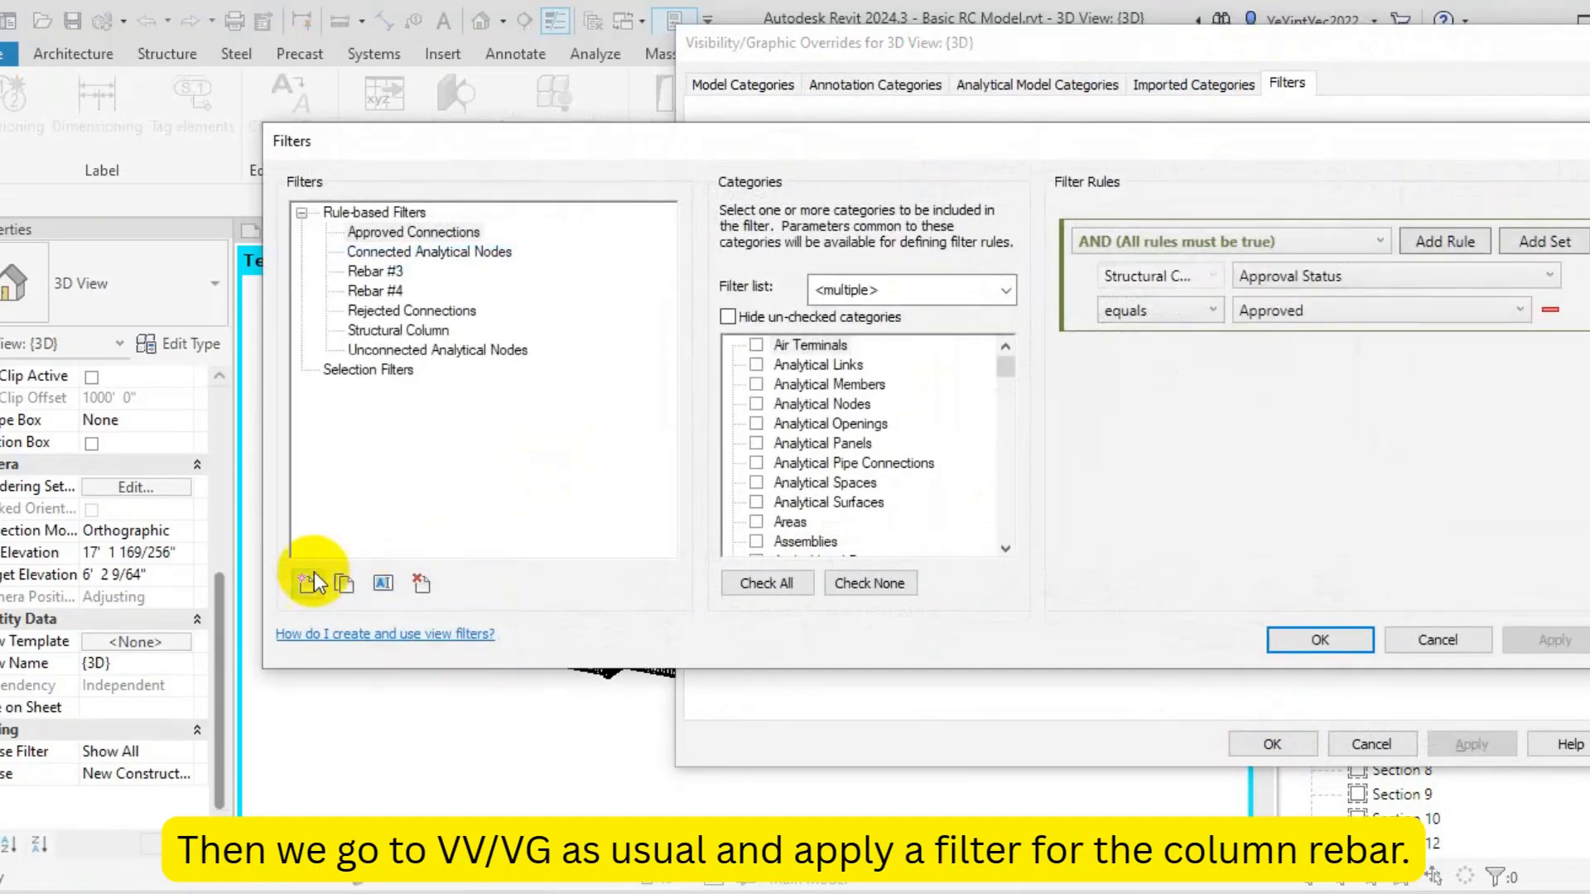
left_click(300, 587)
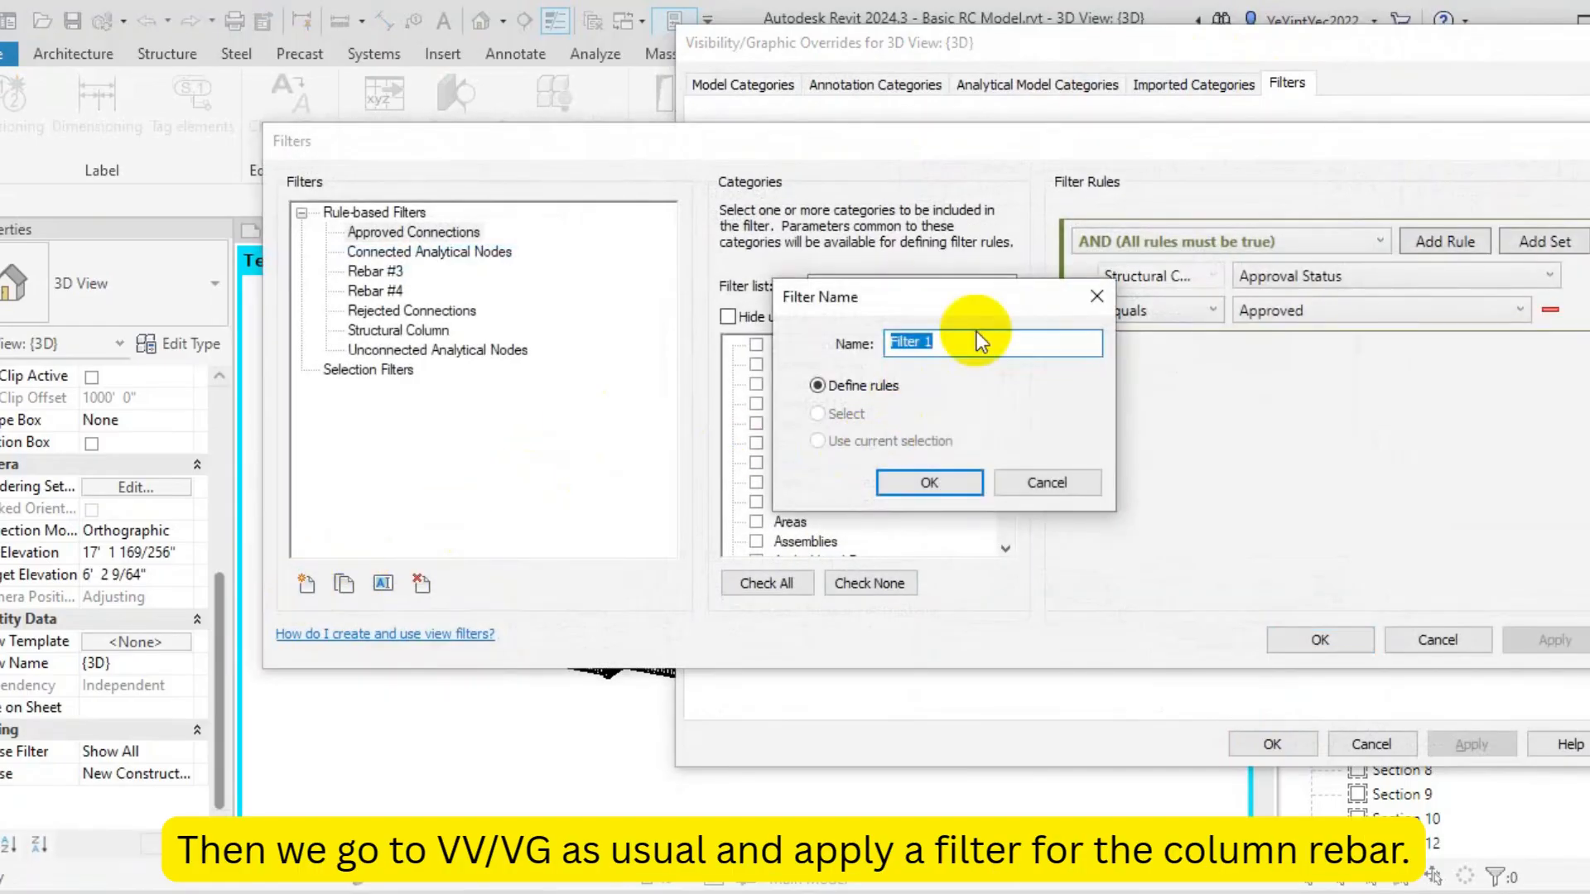
type("Cok")
key("BackSpace")
type("lumn Rebar")
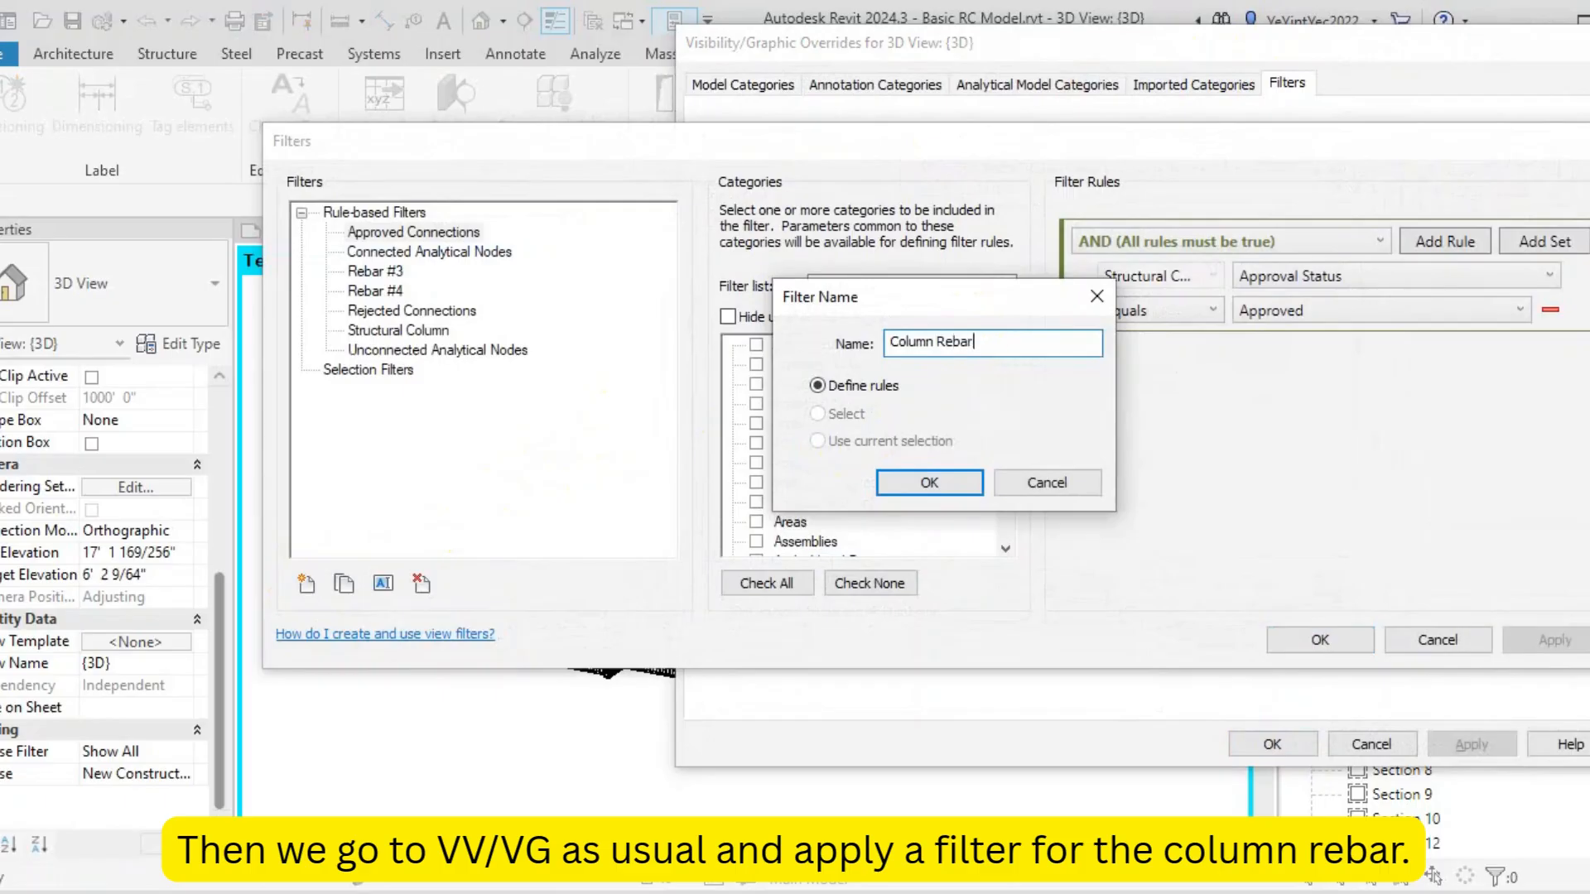
left_click(915, 480)
Include only the Structural Rebar category in the Column Rebar filter and hide the un-checked categories
left_click(835, 421)
scroll(833, 422, "down", 20)
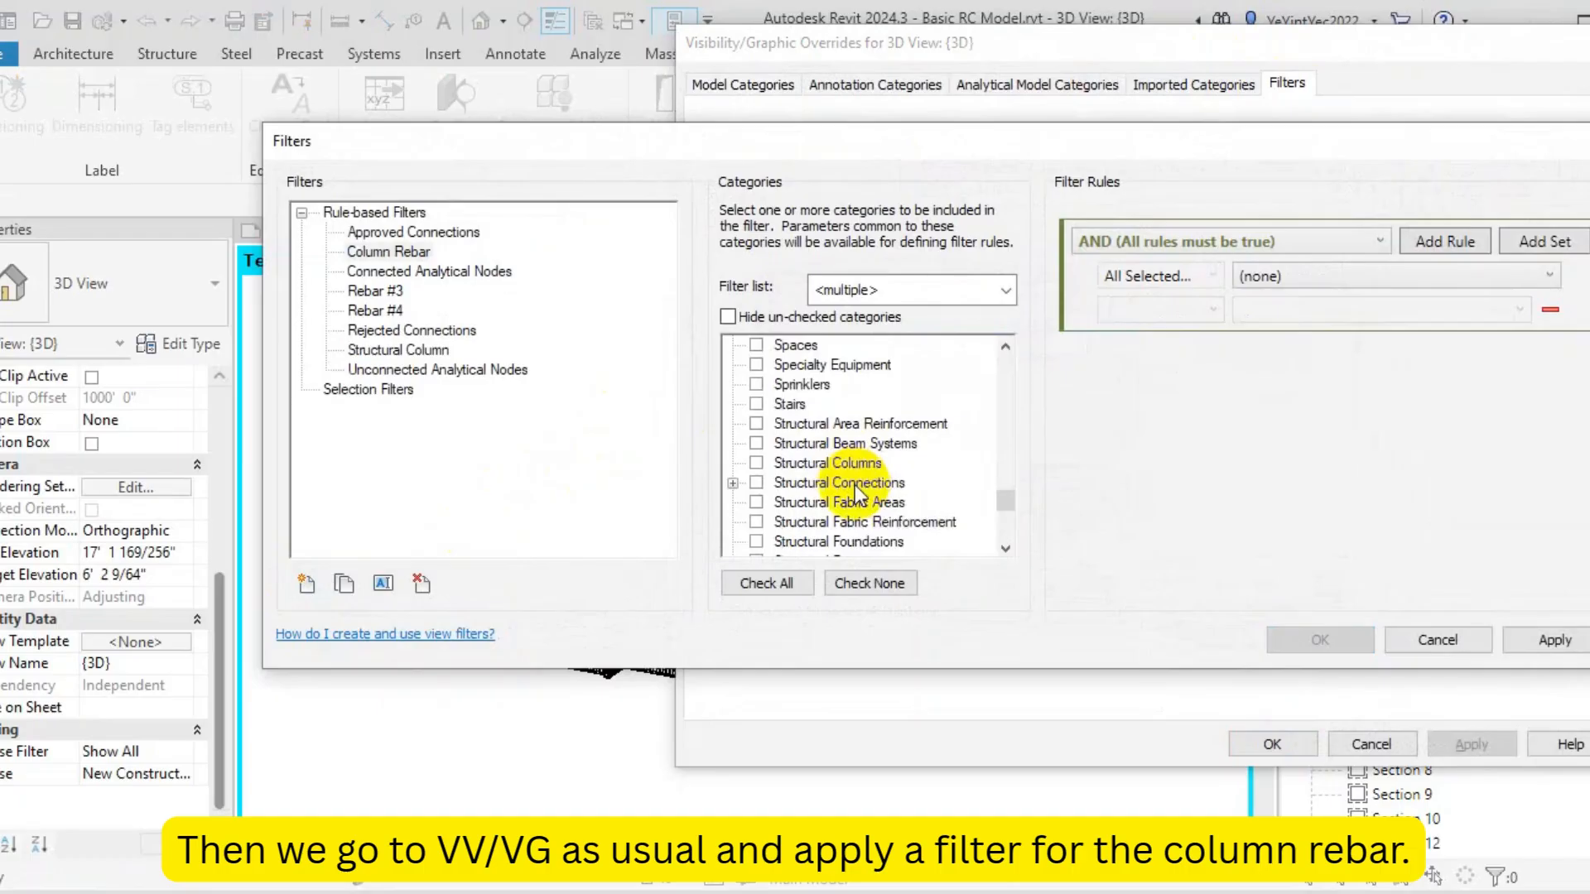
scroll(851, 493, "down", 2)
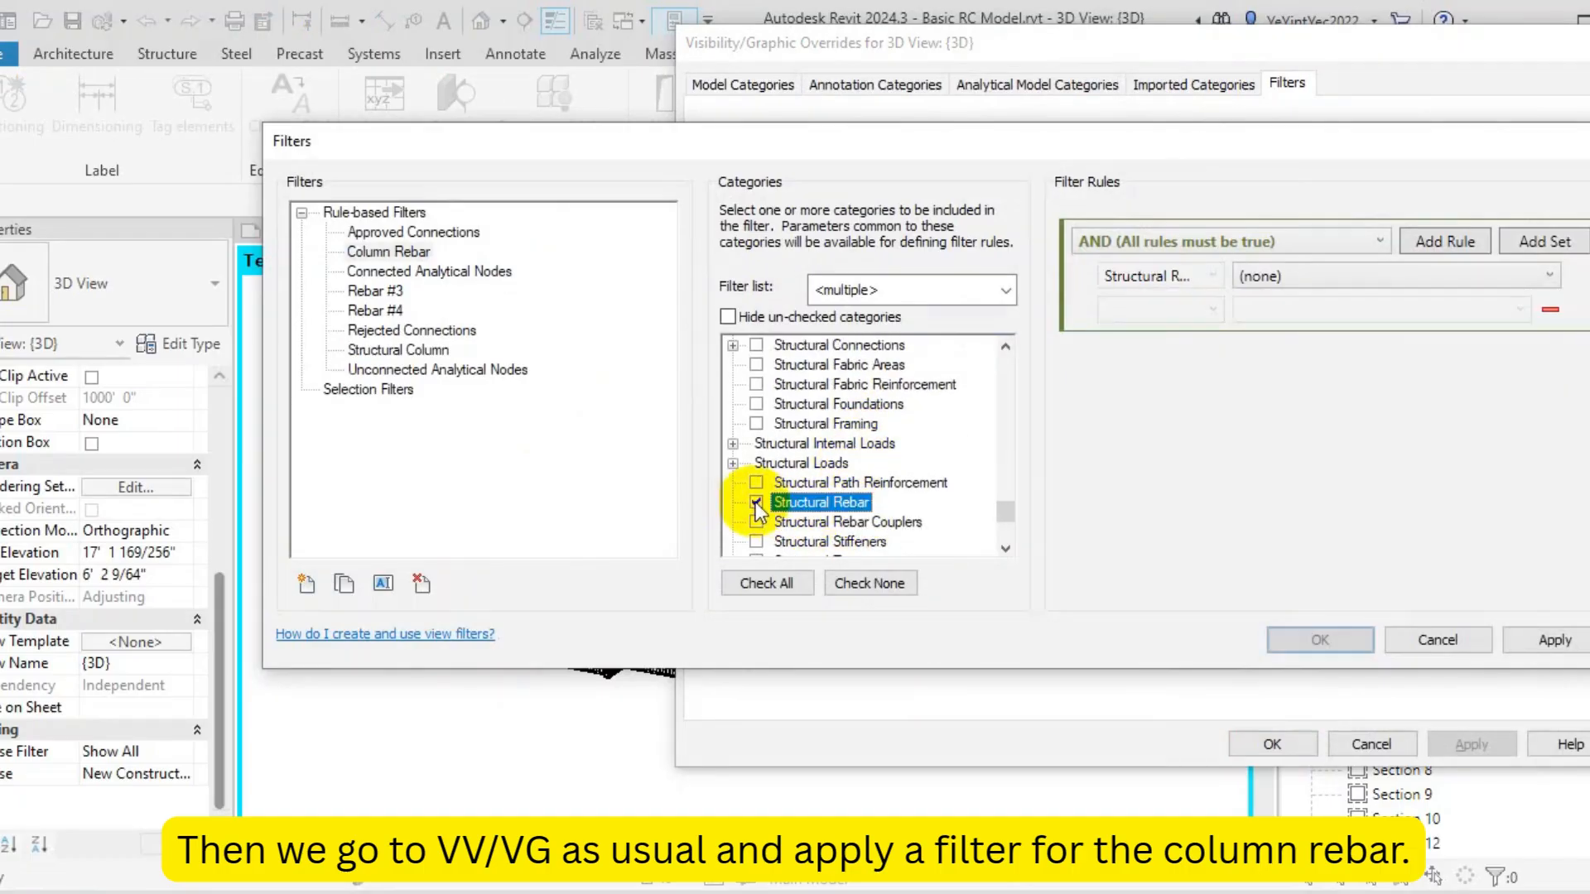
left_click(727, 318)
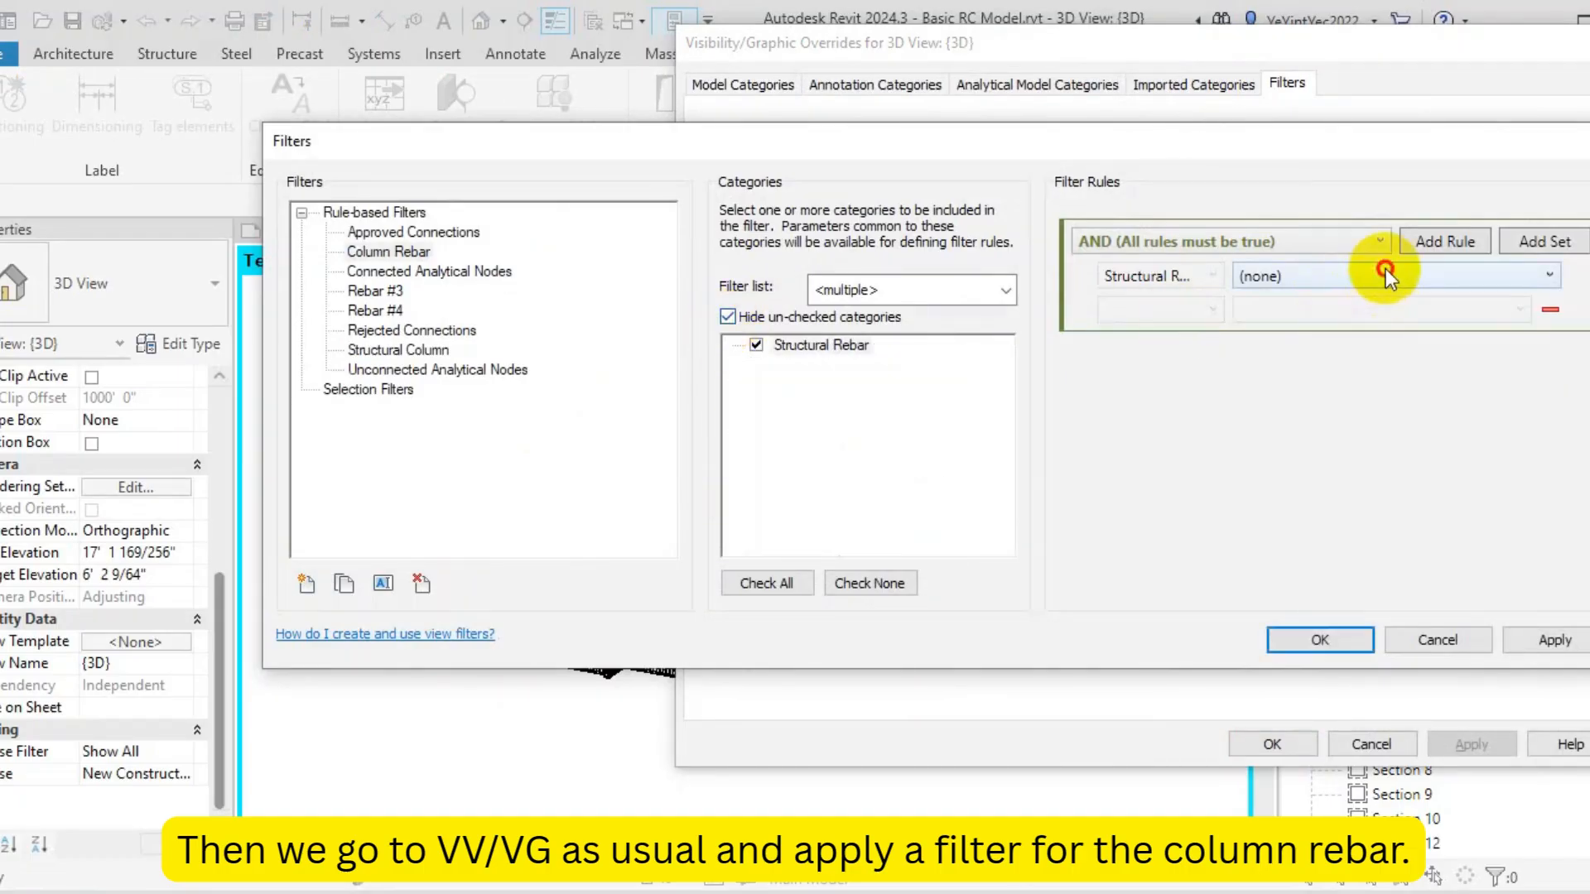
Define the filter rule as Comments equals Column Rebar and confirm the filter definition
left_click(1385, 274)
left_click(1315, 454)
left_click(1520, 310)
left_click(1184, 311)
left_click(1183, 312)
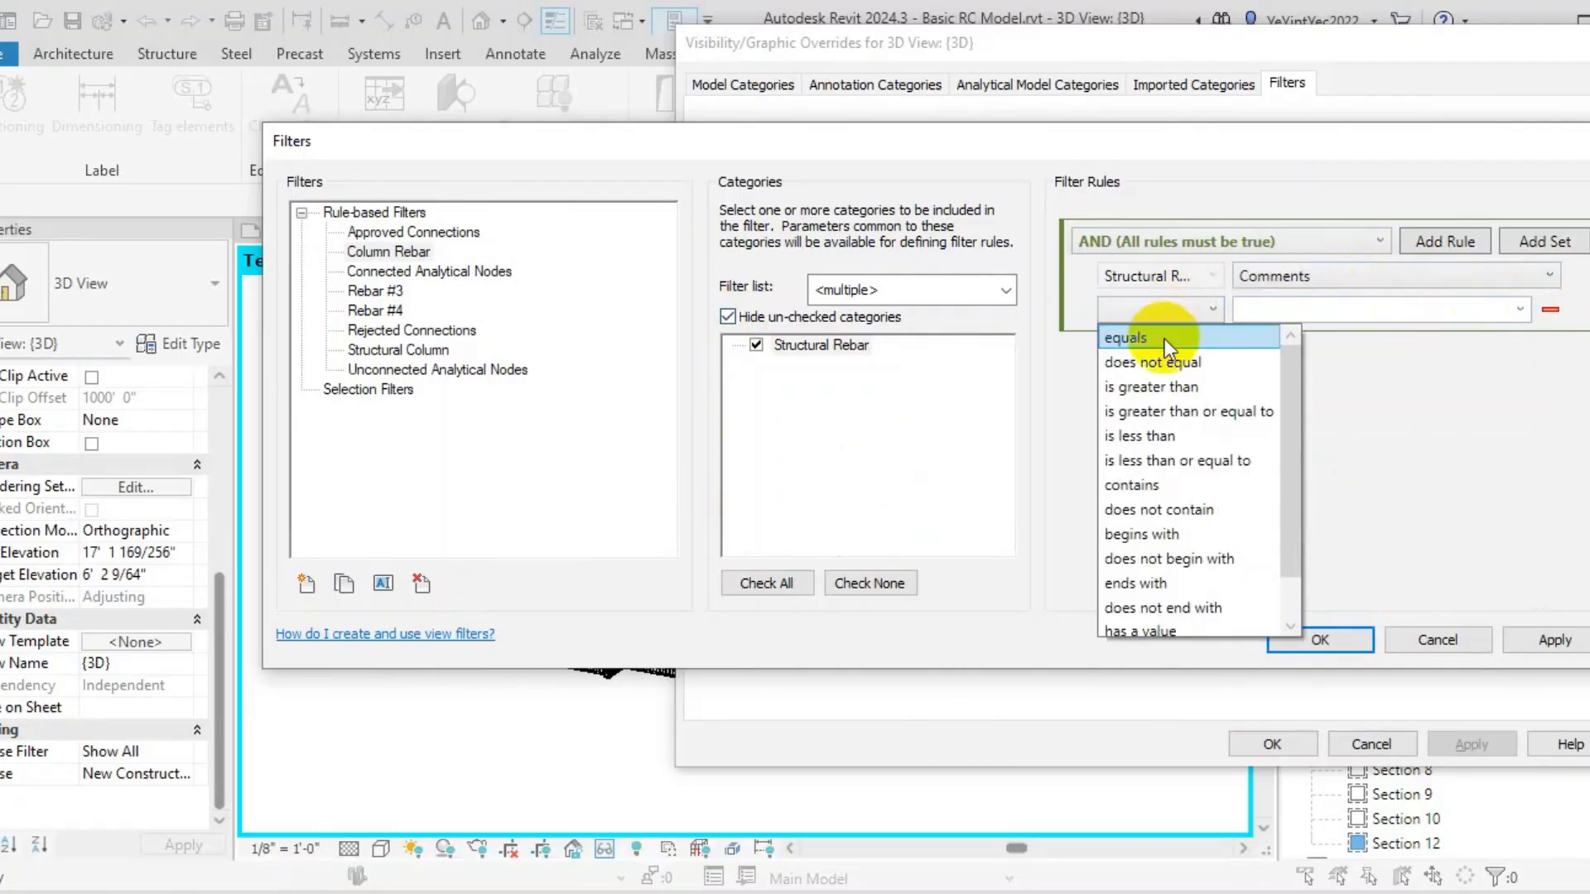
left_click(1165, 338)
left_click(1520, 312)
left_click(1361, 340)
left_click(1345, 641)
Add the Column Rebar filter to the {3D} view and move it above Rebar #3 in the filter order
left_click(1070, 315)
left_click(1085, 590)
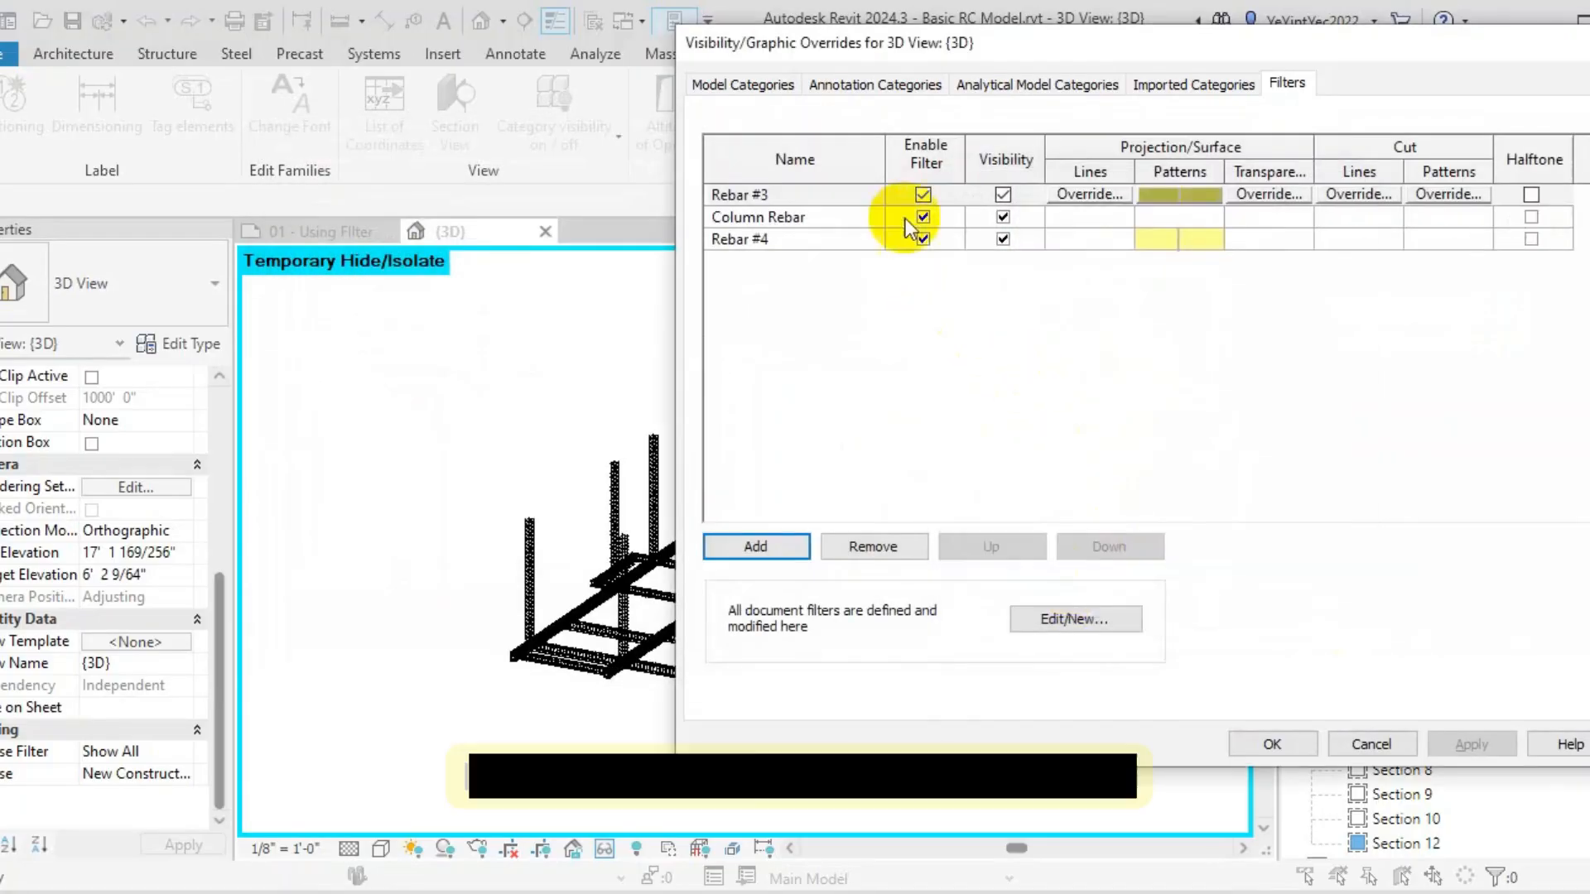
left_click(857, 217)
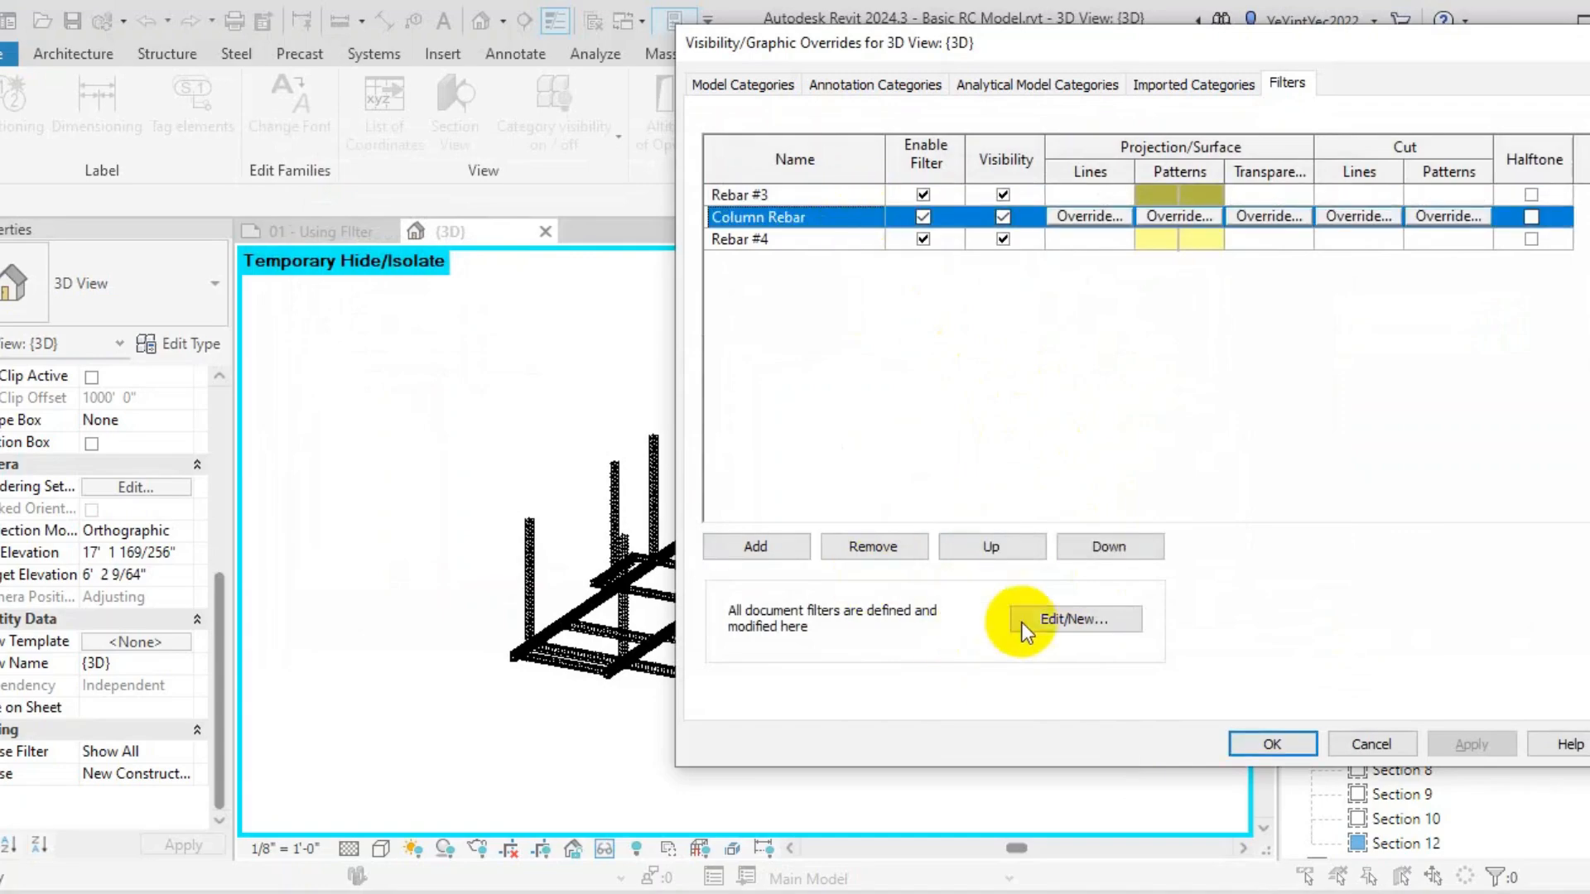
left_click(998, 548)
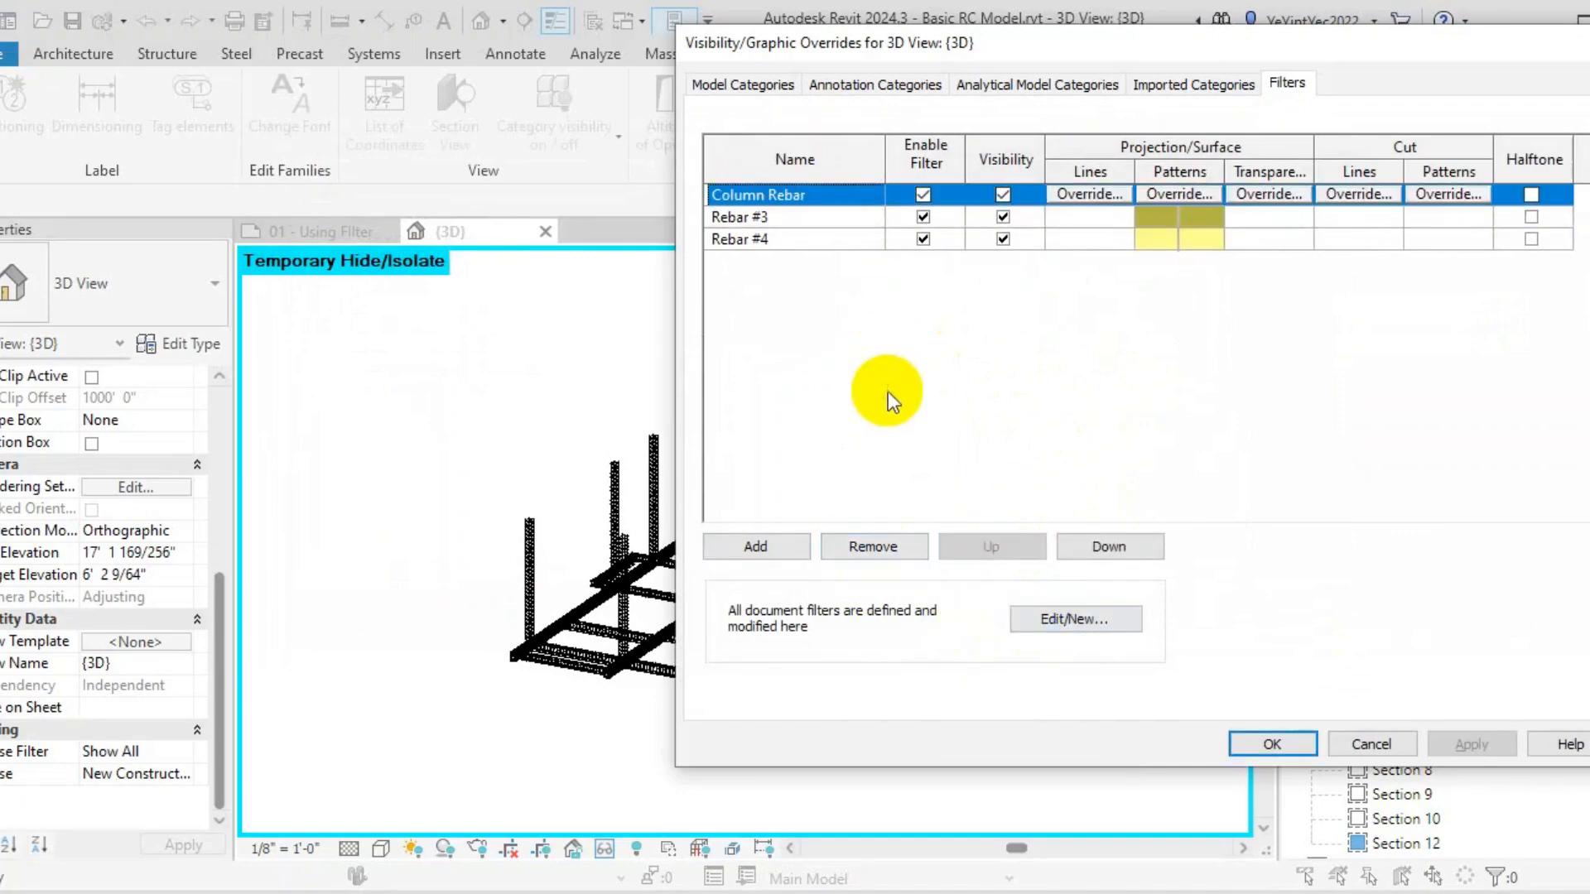
Turn off the visibility of the Column Rebar filter in the {3D} view and confirm the overrides
left_click(1002, 194)
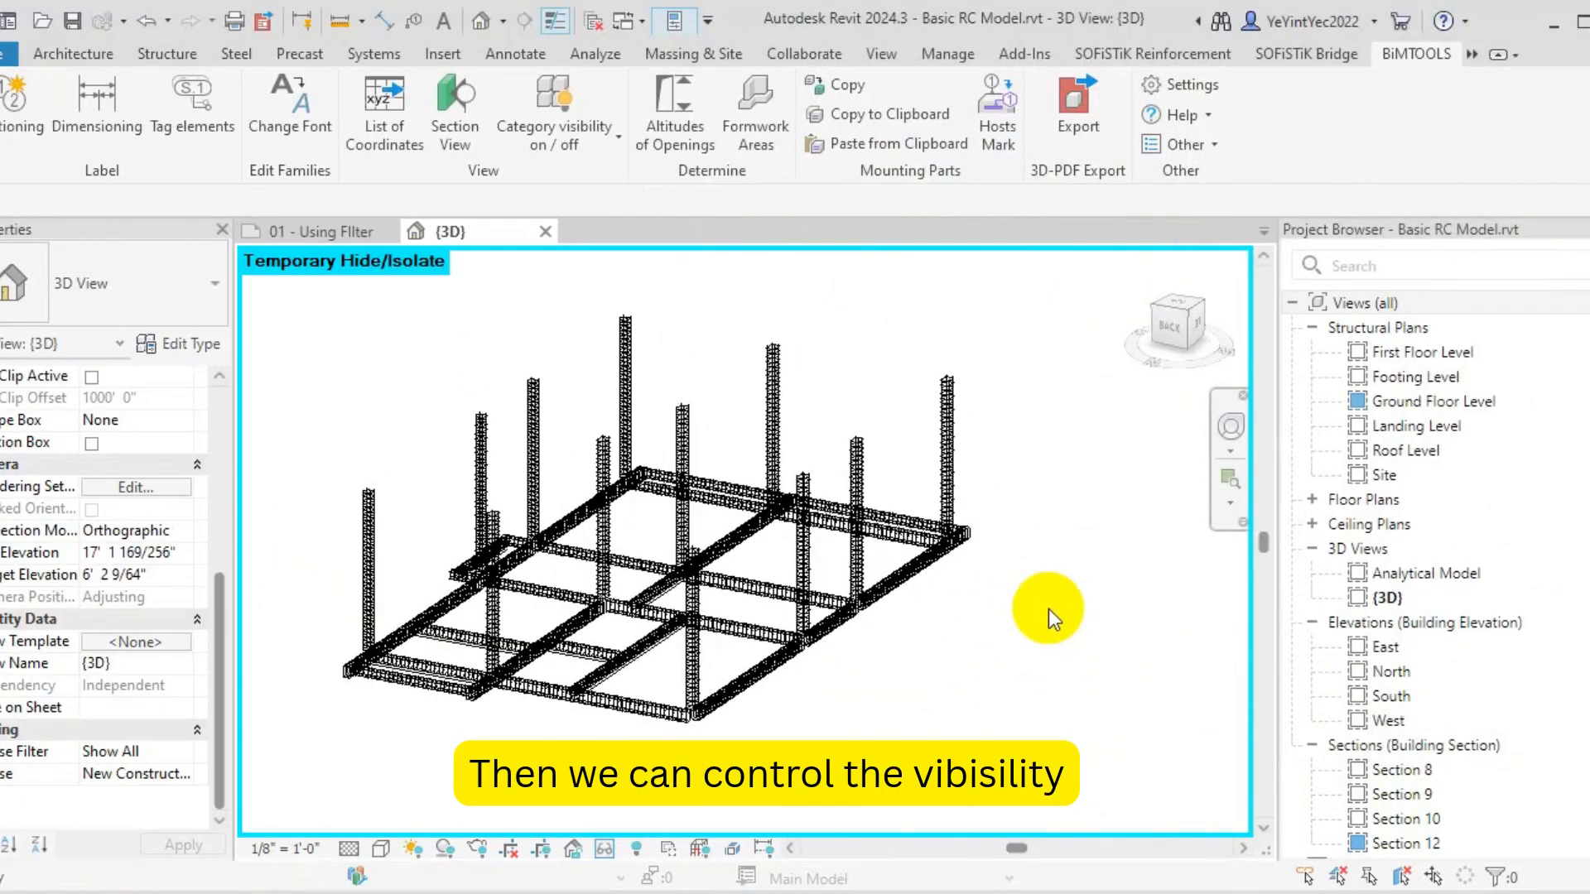
key("v")
key("v")
left_click(1287, 83)
left_click(1002, 194)
left_click(1472, 744)
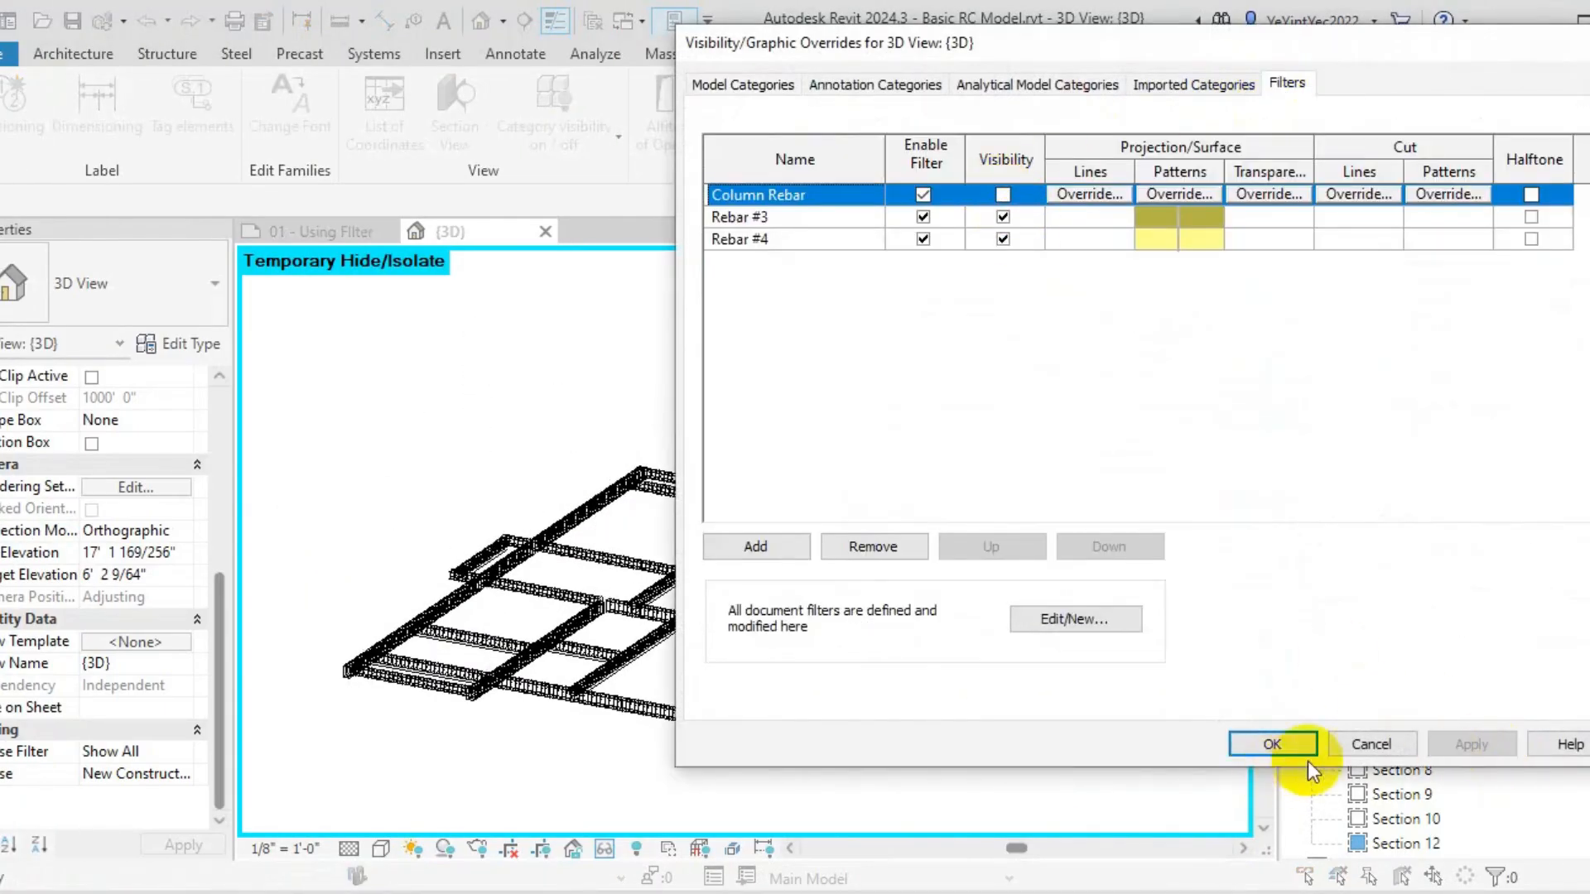
left_click(1272, 744)
Select all the beam rebar and set its Comments parameter to Beam Rebar
left_click_drag(383, 449, 1168, 737)
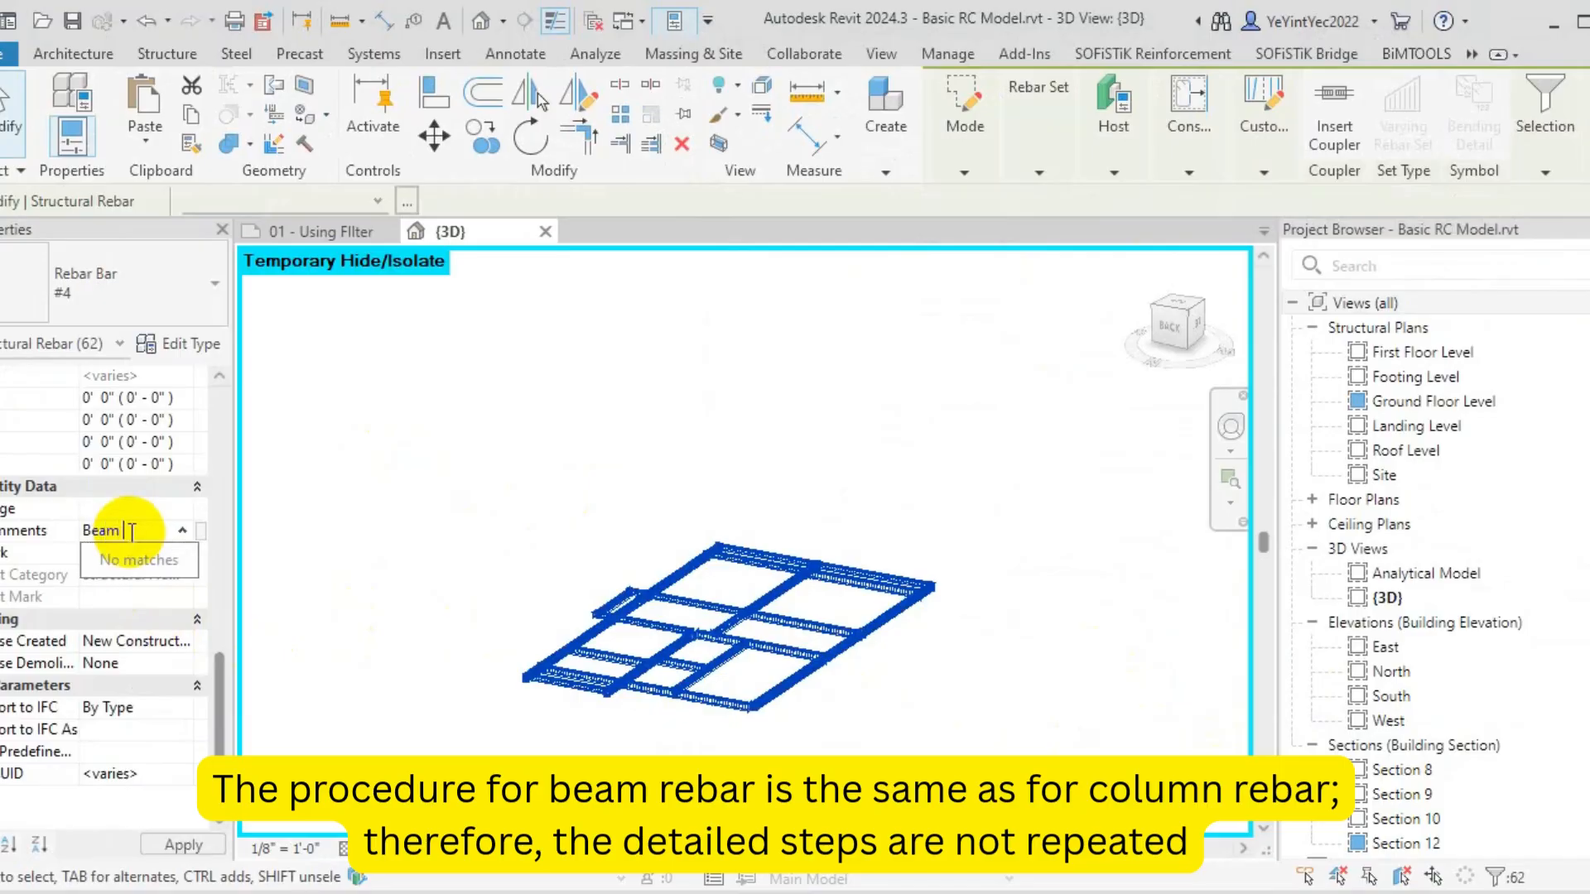
left_click(533, 431)
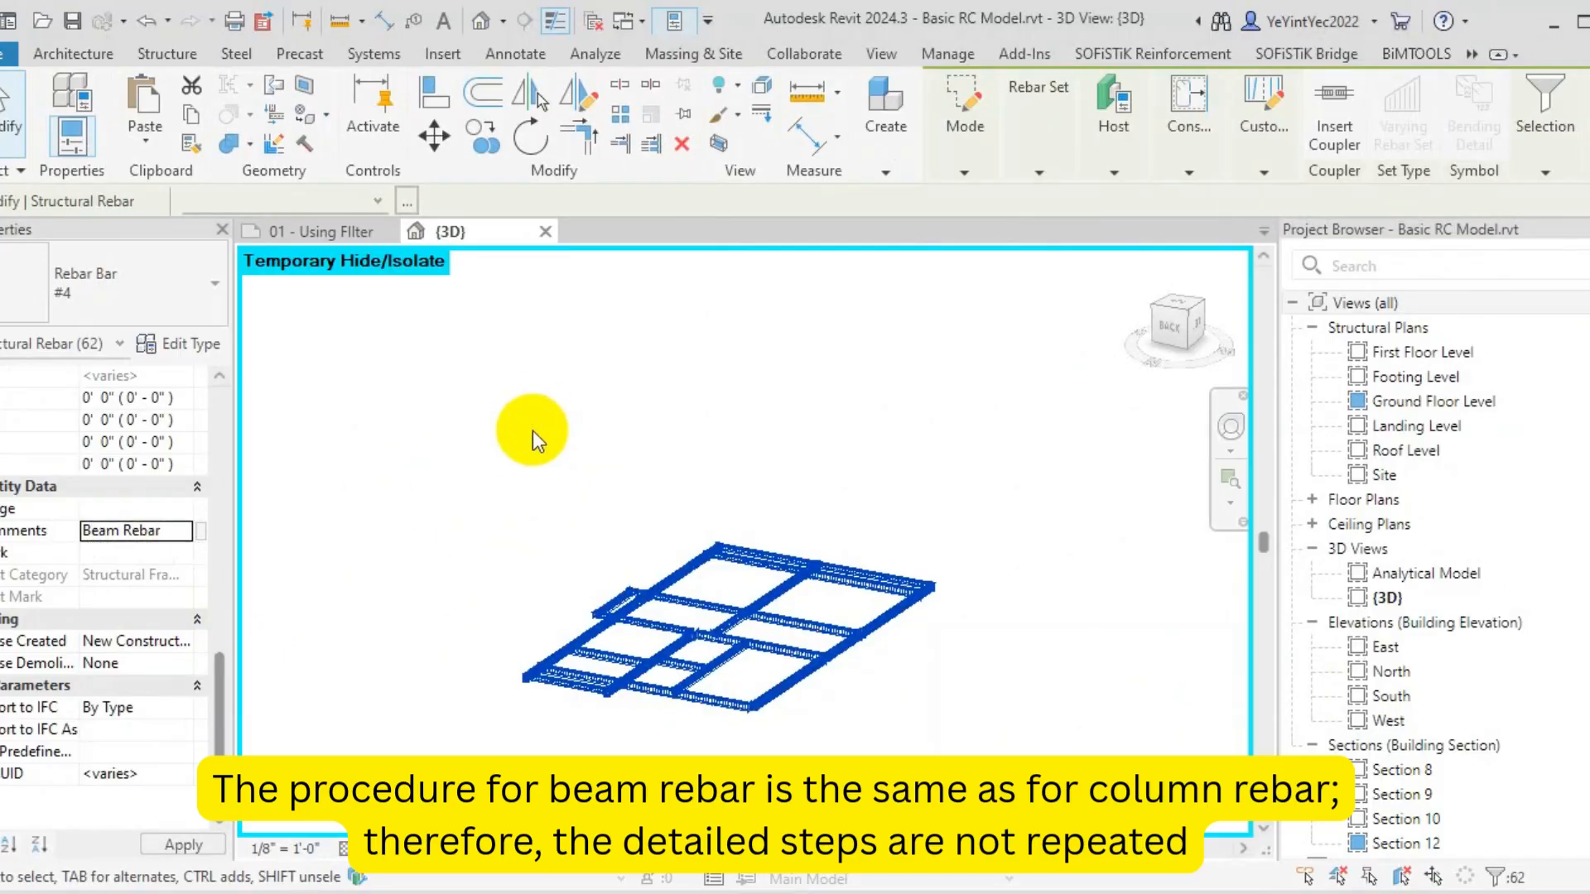
Create a new rule-based filter named Beam Rebar from the {3D} view's filter overrides
key("v")
key("v")
left_click(1286, 85)
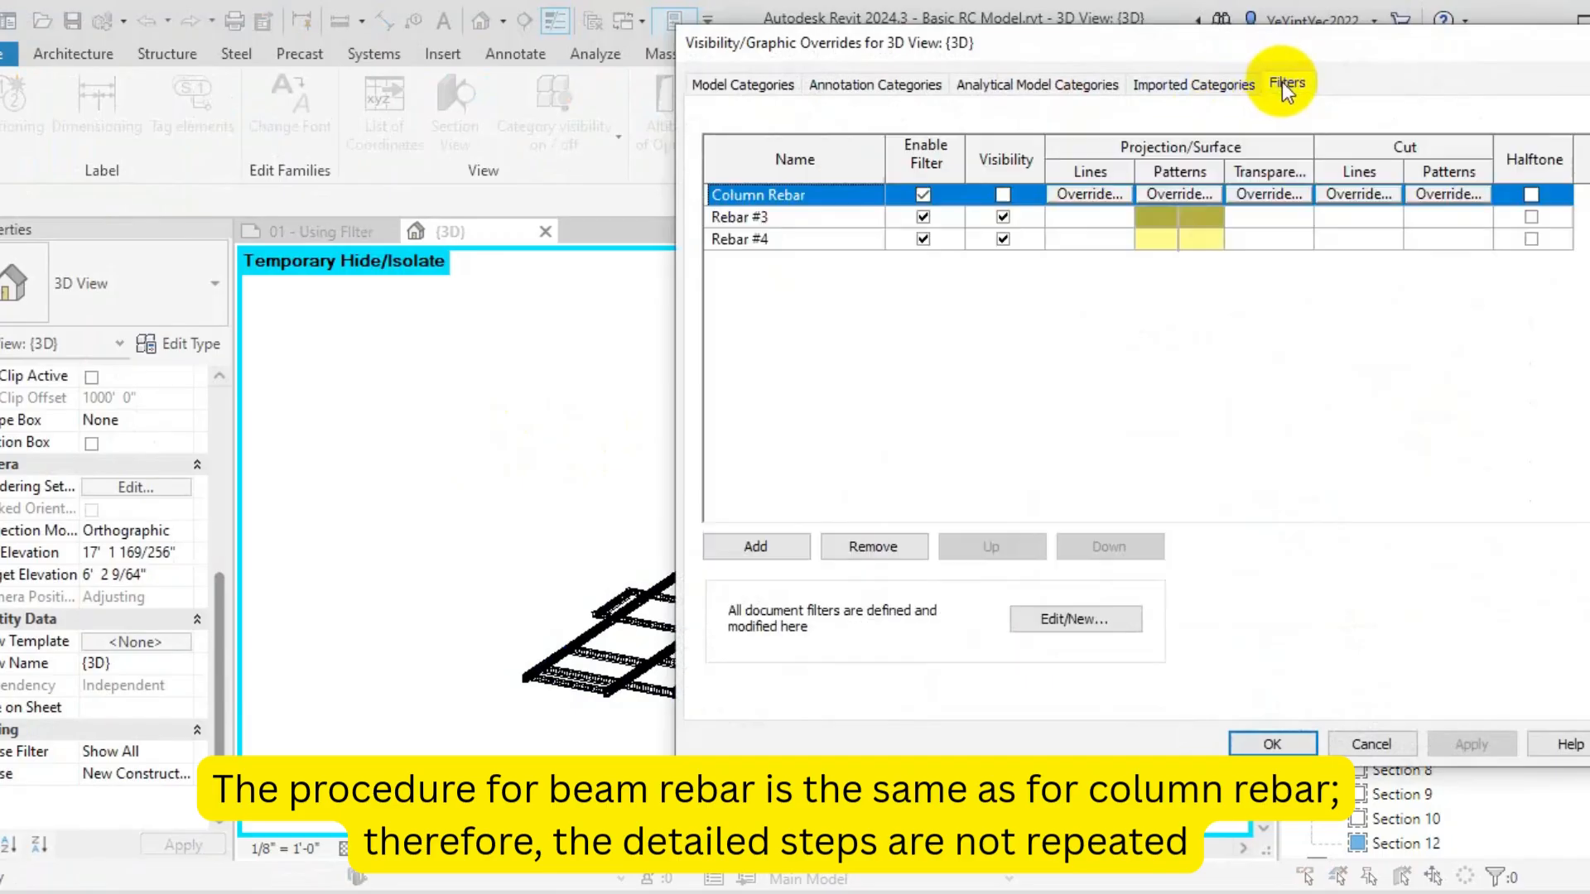
left_click(755, 547)
left_click(1303, 273)
left_click(306, 584)
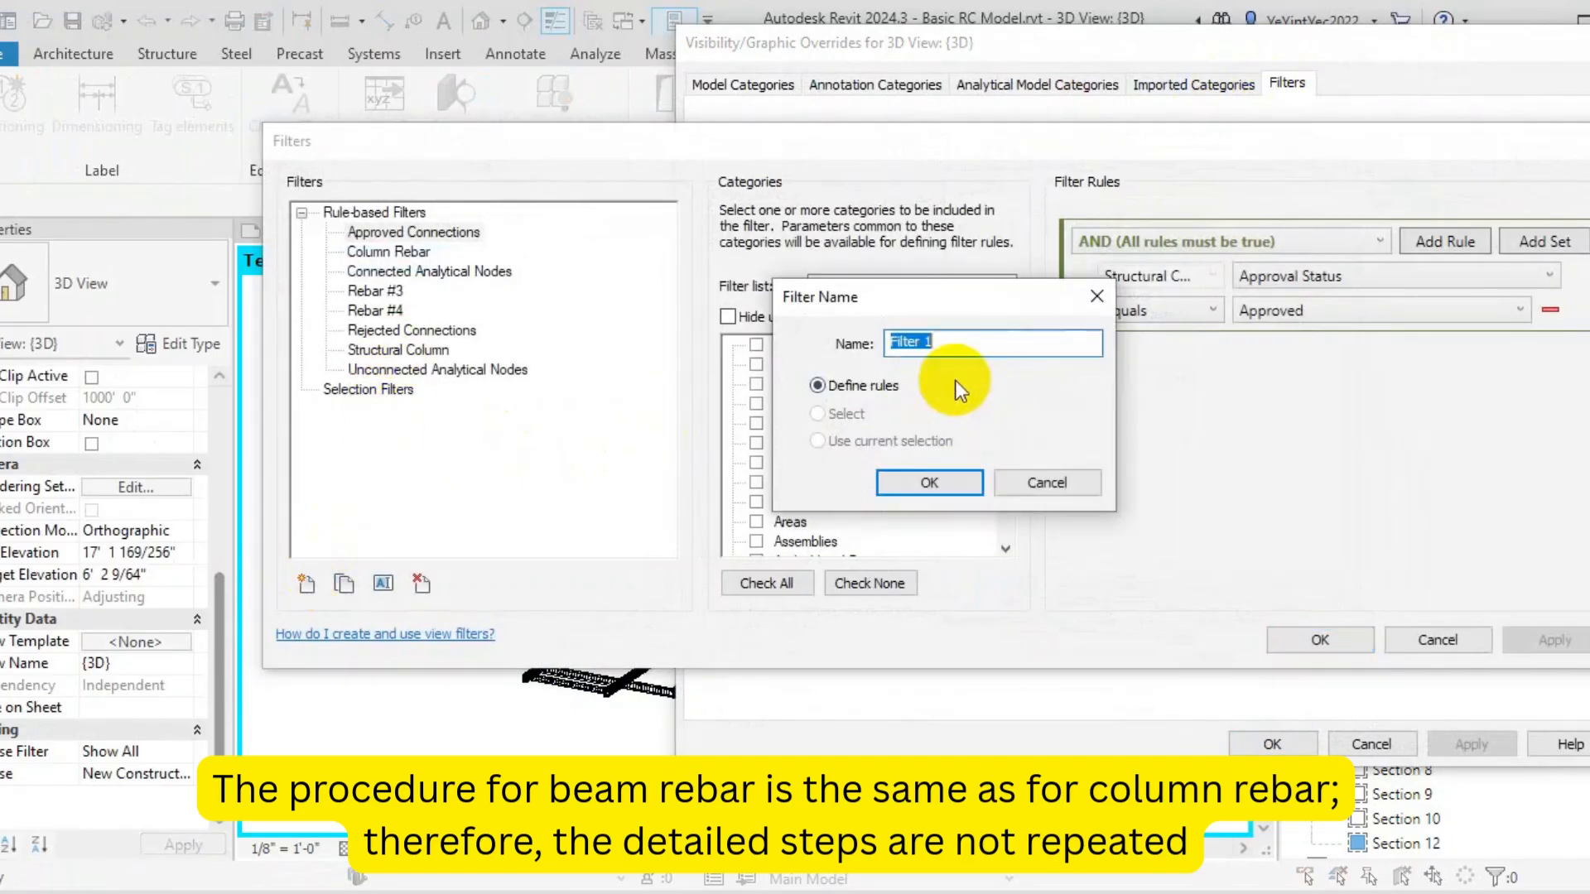
type("Beam Reba")
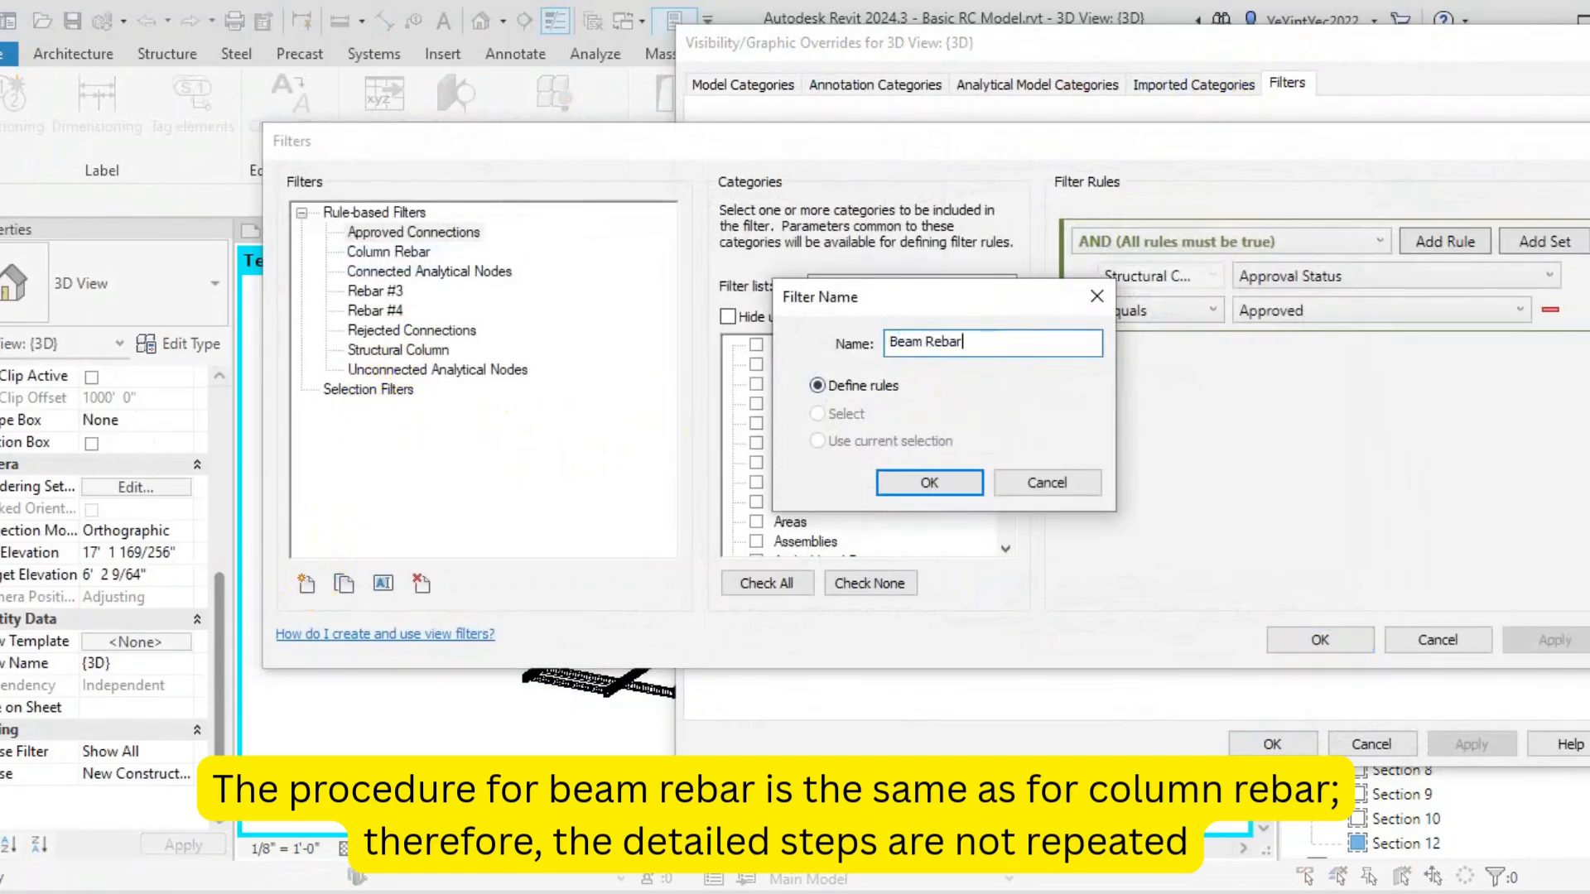
type("r")
left_click(929, 482)
Restrict the Beam Rebar filter to the Structural Rebar category and choose Comments as the rule parameter
scroll(828, 491, "down", 15)
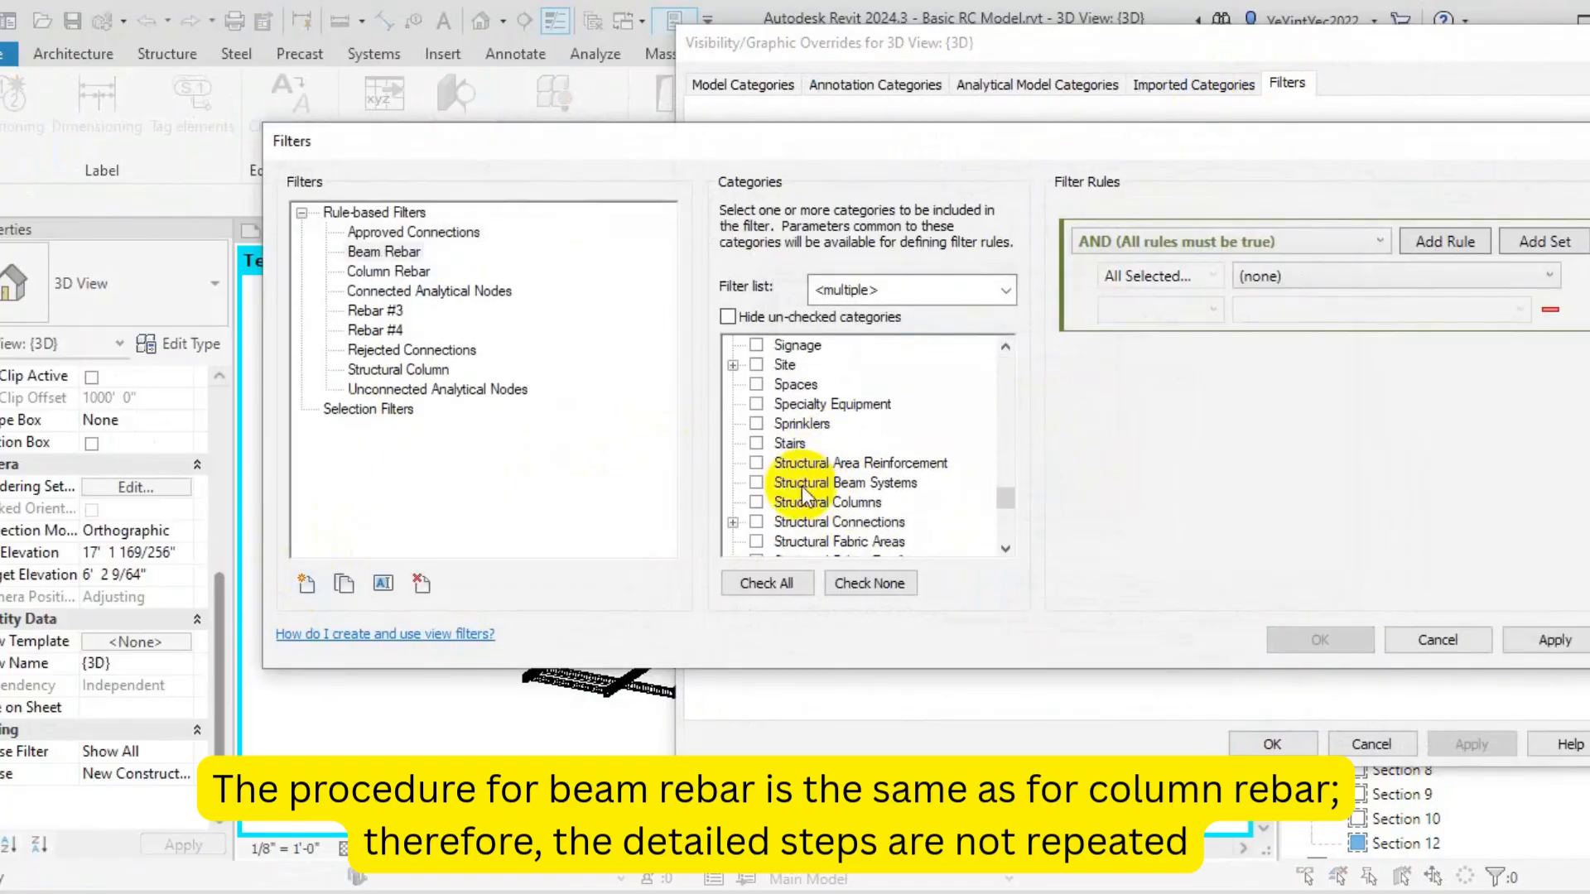
scroll(786, 509, "down", 5)
left_click(754, 482)
left_click(727, 316)
left_click(1329, 278)
left_click(1321, 447)
Set the rule to equals Beam Rebar and add the filter to the {3D} view above Rebar #3
left_click(1522, 309)
left_click(1177, 300)
left_click(1159, 327)
left_click(1521, 309)
left_click(1382, 334)
left_click(1311, 617)
left_click(1050, 588)
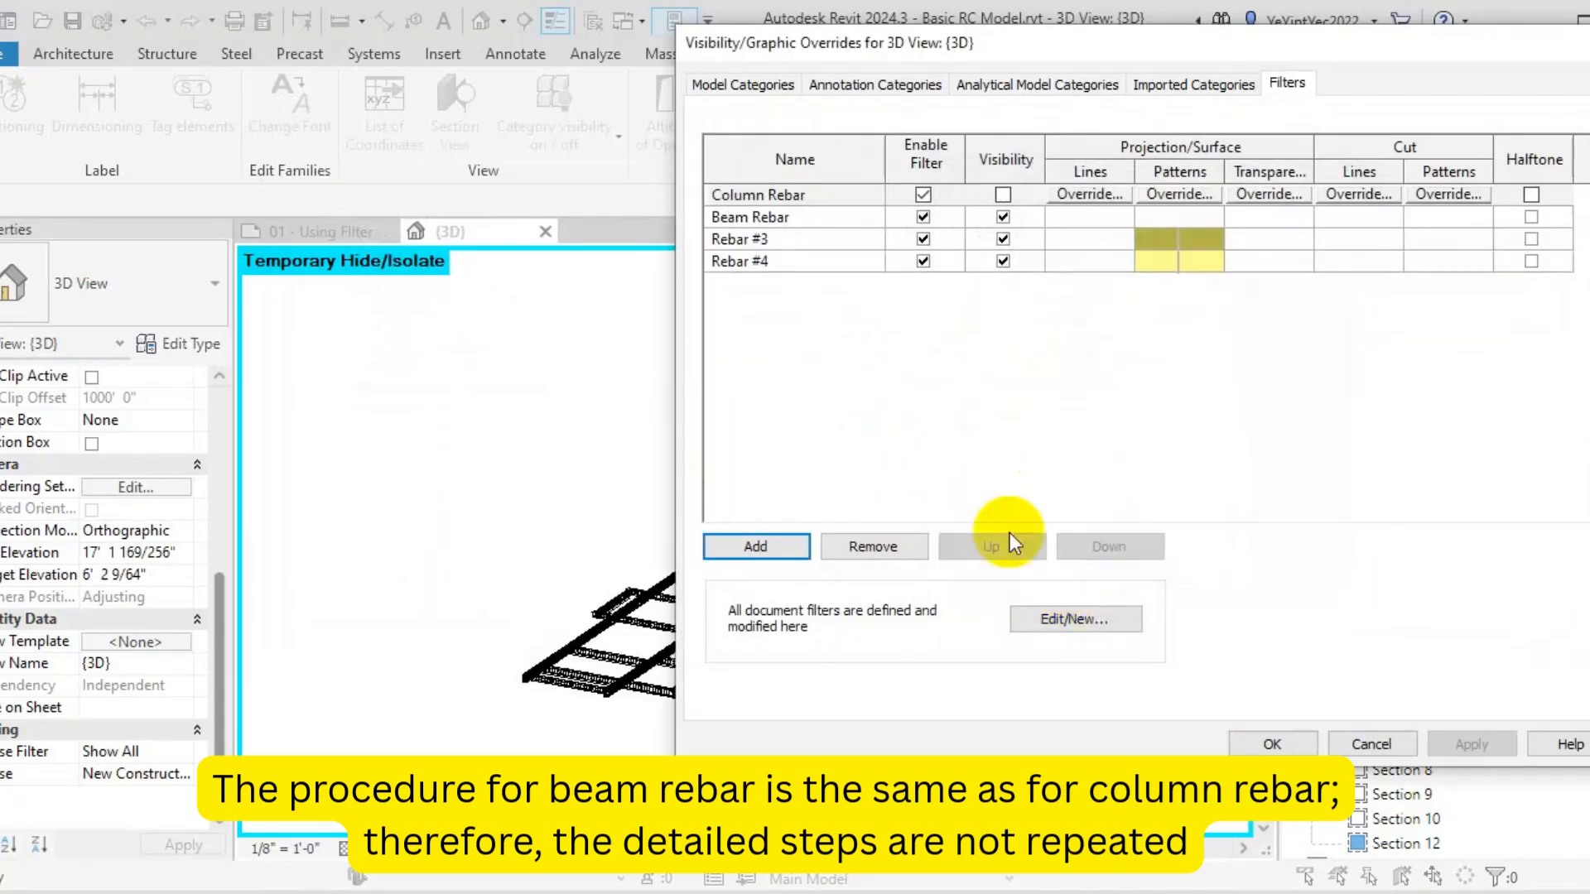
Turn the Beam Rebar filter's visibility off in the {3D} view, restore it and close the overrides
left_click(1002, 216)
left_click(1470, 744)
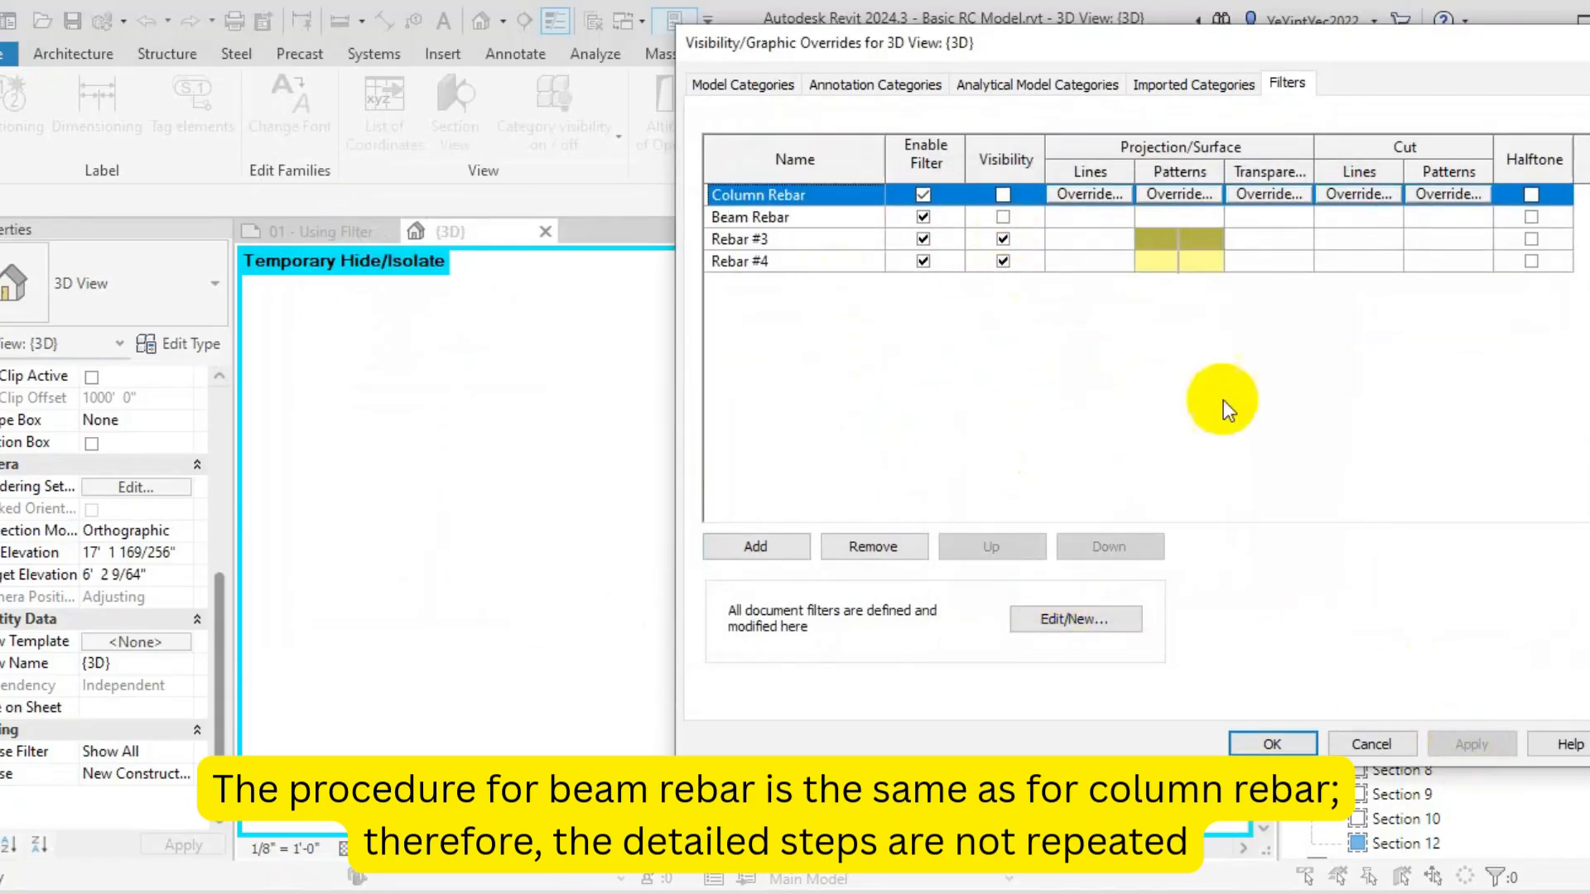
left_click(997, 216)
left_click(1371, 744)
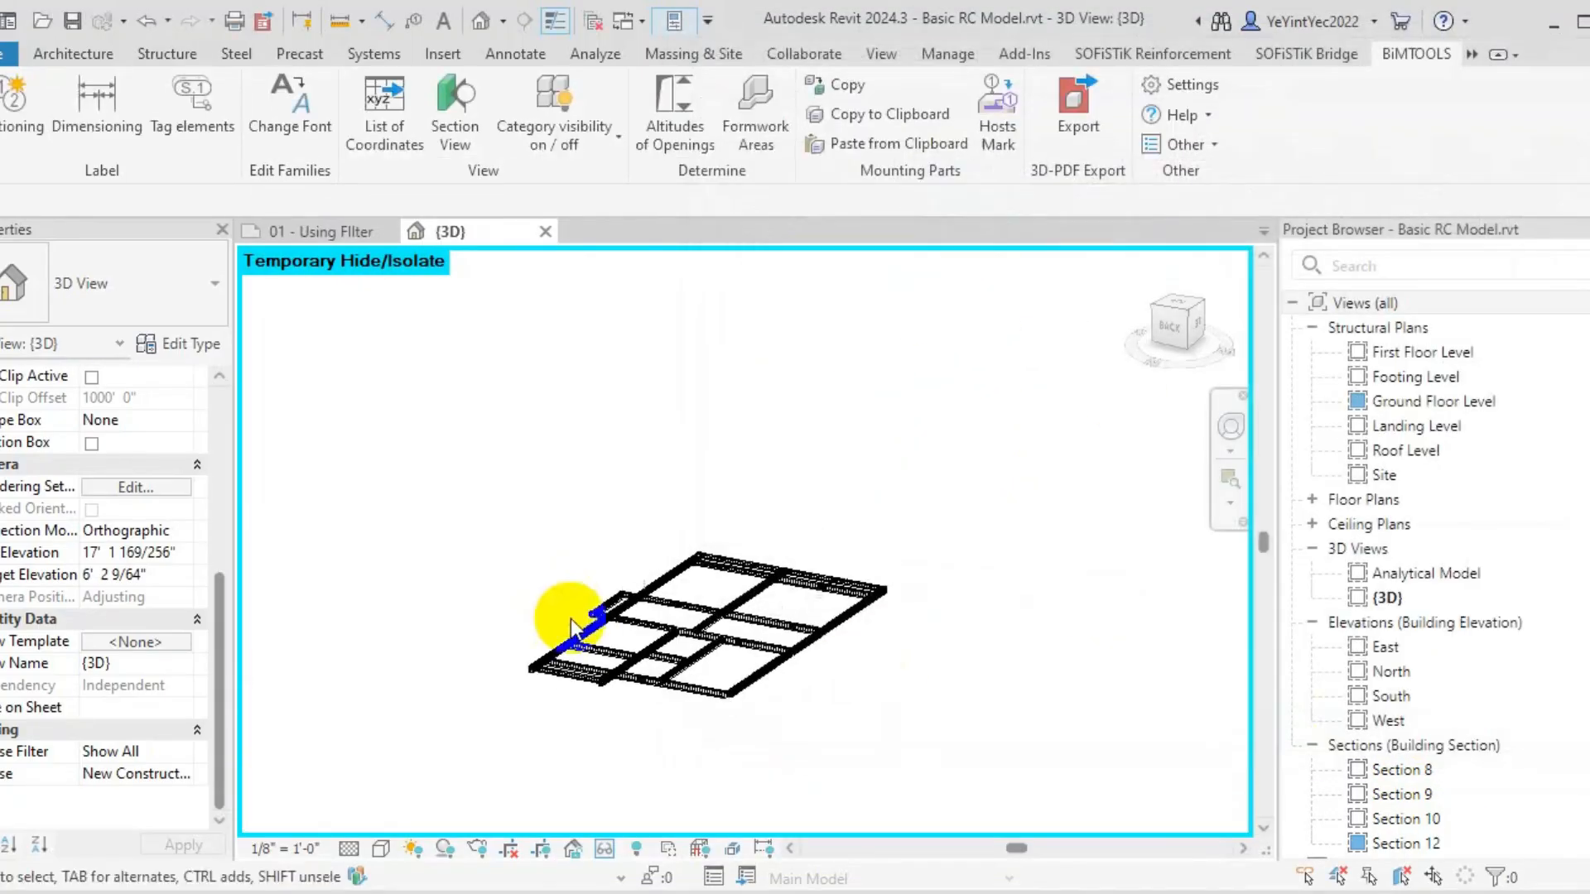
middle_click_drag(708, 694, 952, 621, "shift")
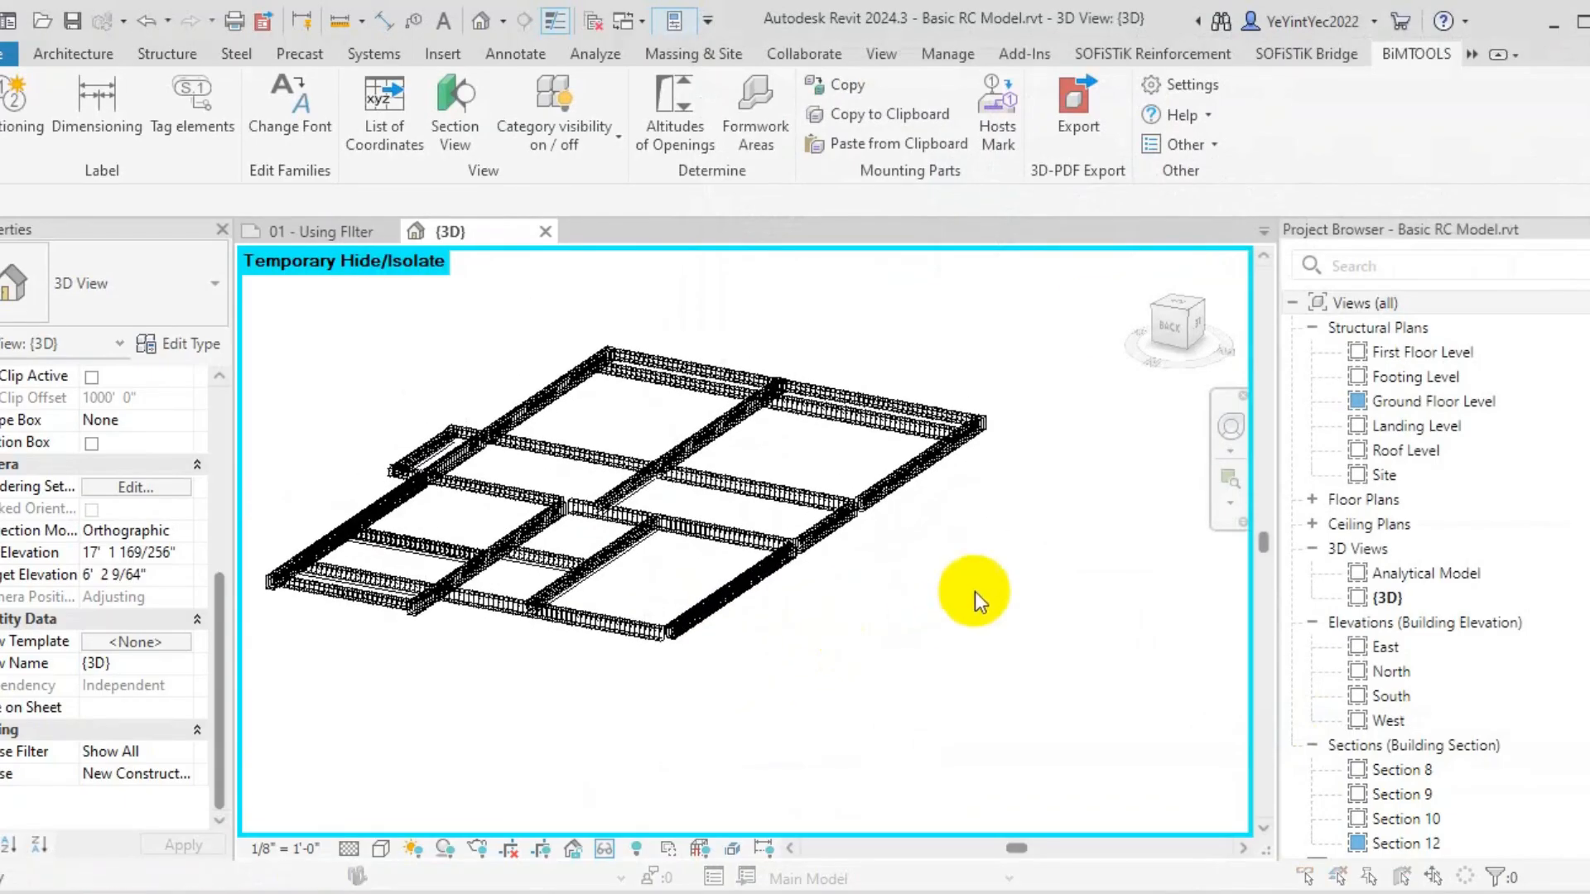
Turn off the Beam Rebar filter's visibility alongside Column Rebar in the {3D} view and apply it
key("v")
key("g")
left_click(1286, 83)
left_click(1002, 195)
left_click(1470, 743)
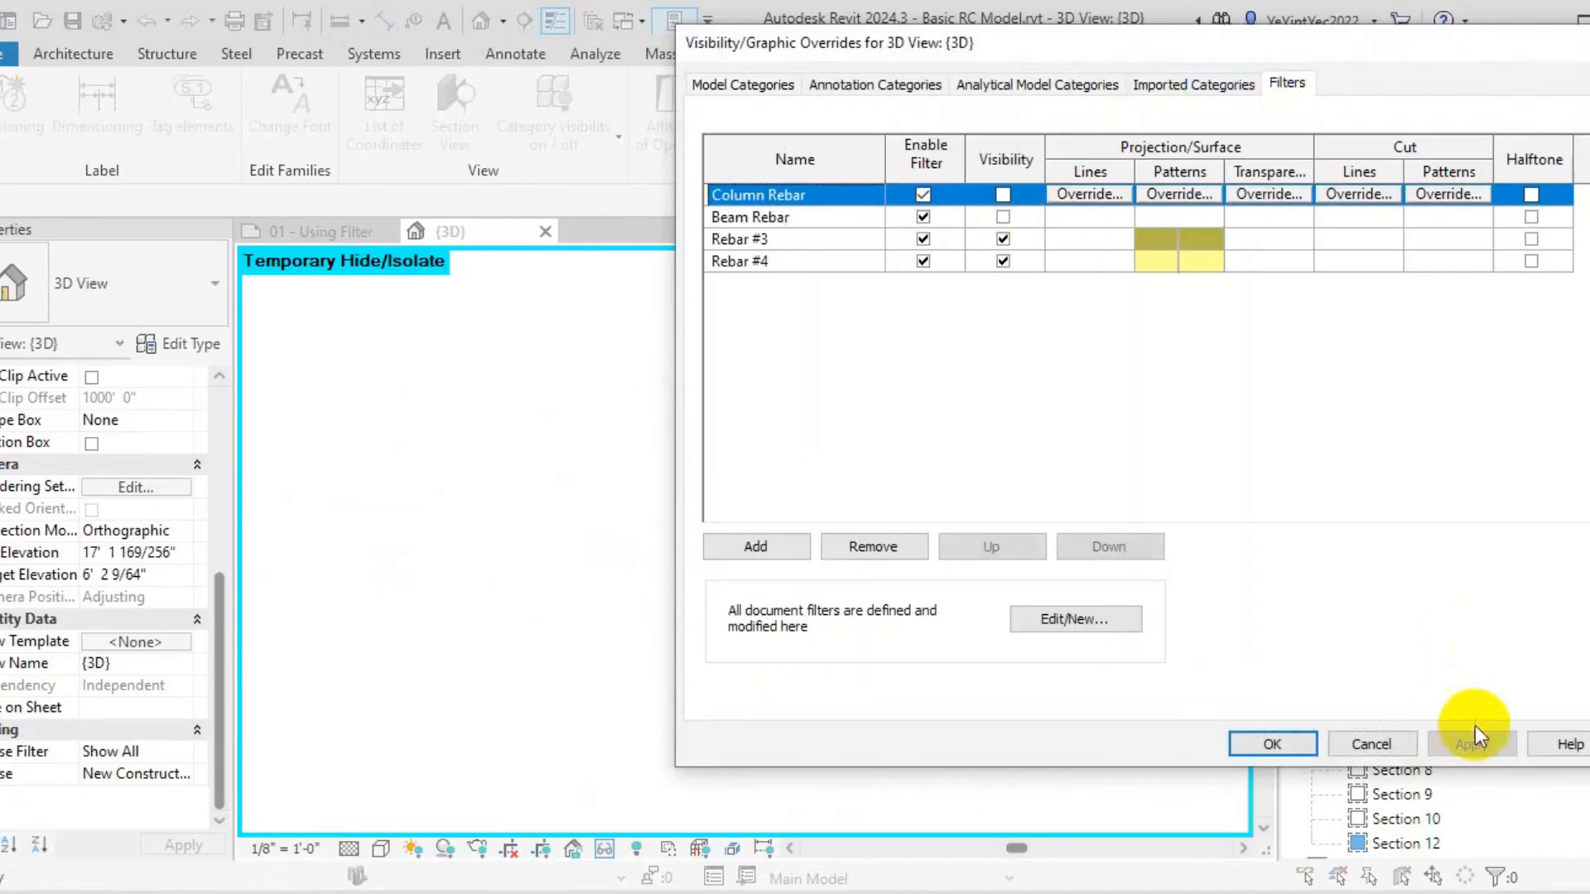
Turn on the visibility of the Column Rebar and Beam Rebar filters and apply the changes
left_click(1002, 195)
left_click(1470, 744)
left_click(1002, 217)
left_click(1462, 745)
Toggle the visibility of the Rebar #3 and Rebar #4 filters off and on one at a time, and confirm the overrides
left_click(1002, 239)
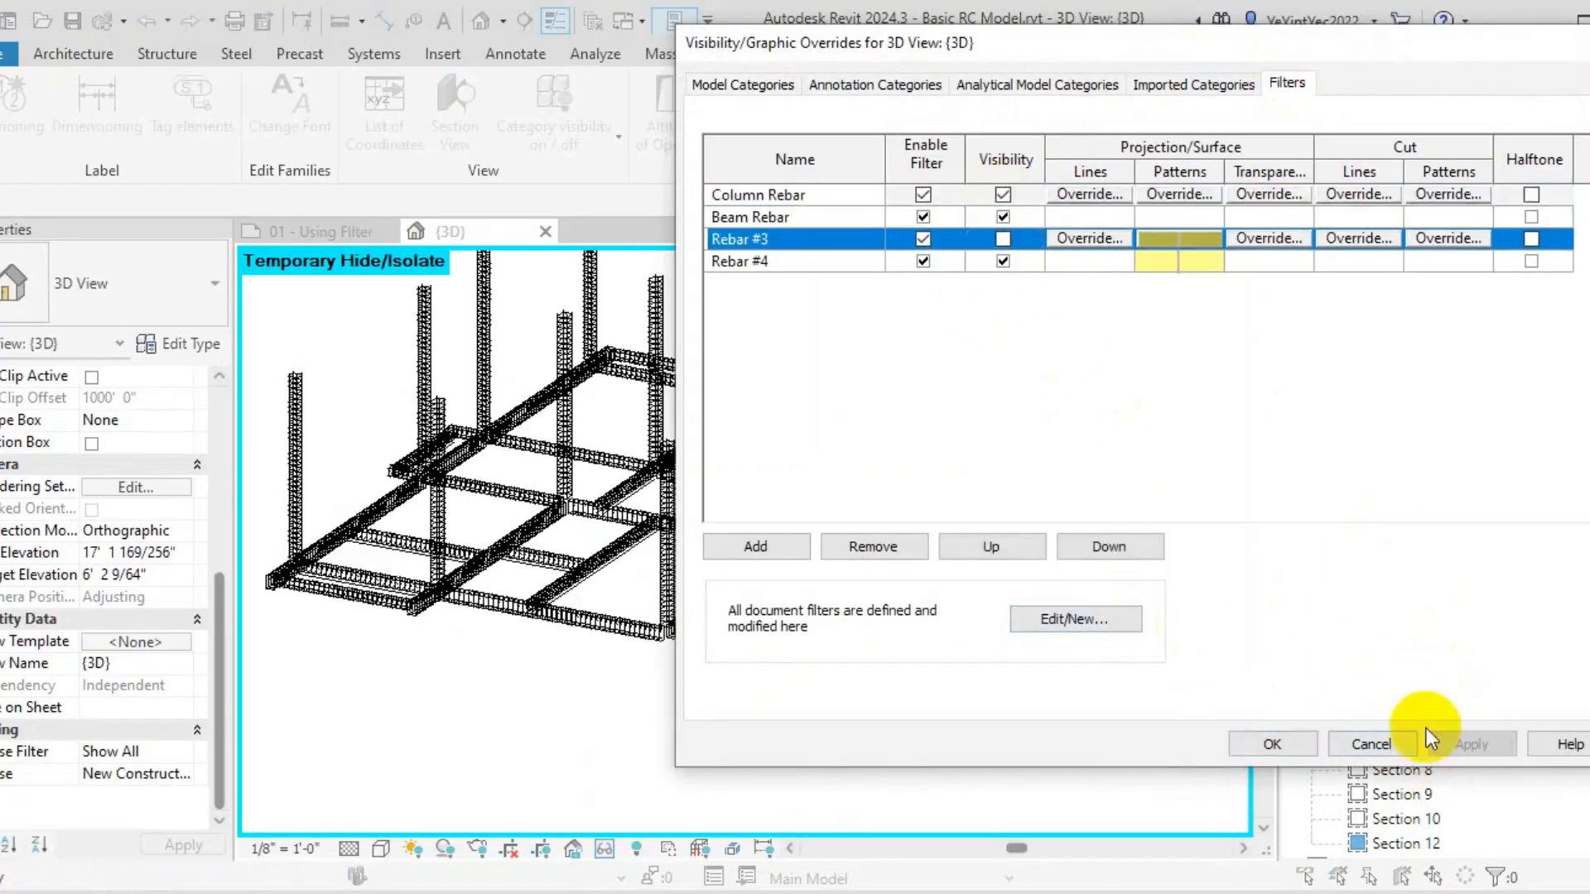
left_click(1470, 744)
left_click(1002, 239)
left_click(1470, 743)
left_click(1002, 262)
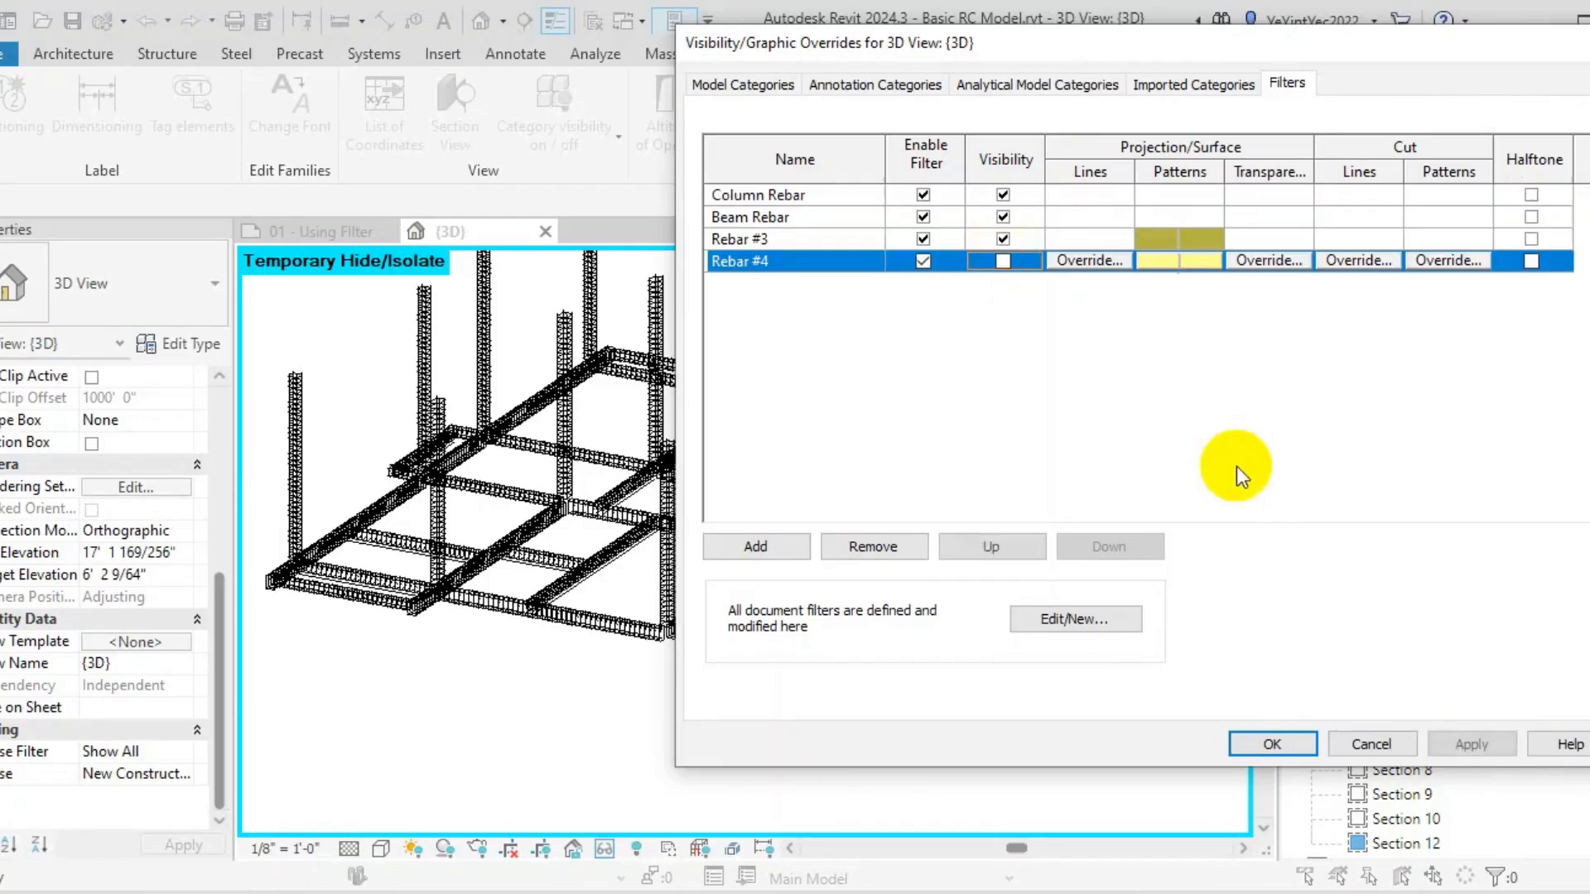
left_click(1467, 745)
left_click(1002, 262)
left_click(1470, 744)
left_click(1272, 744)
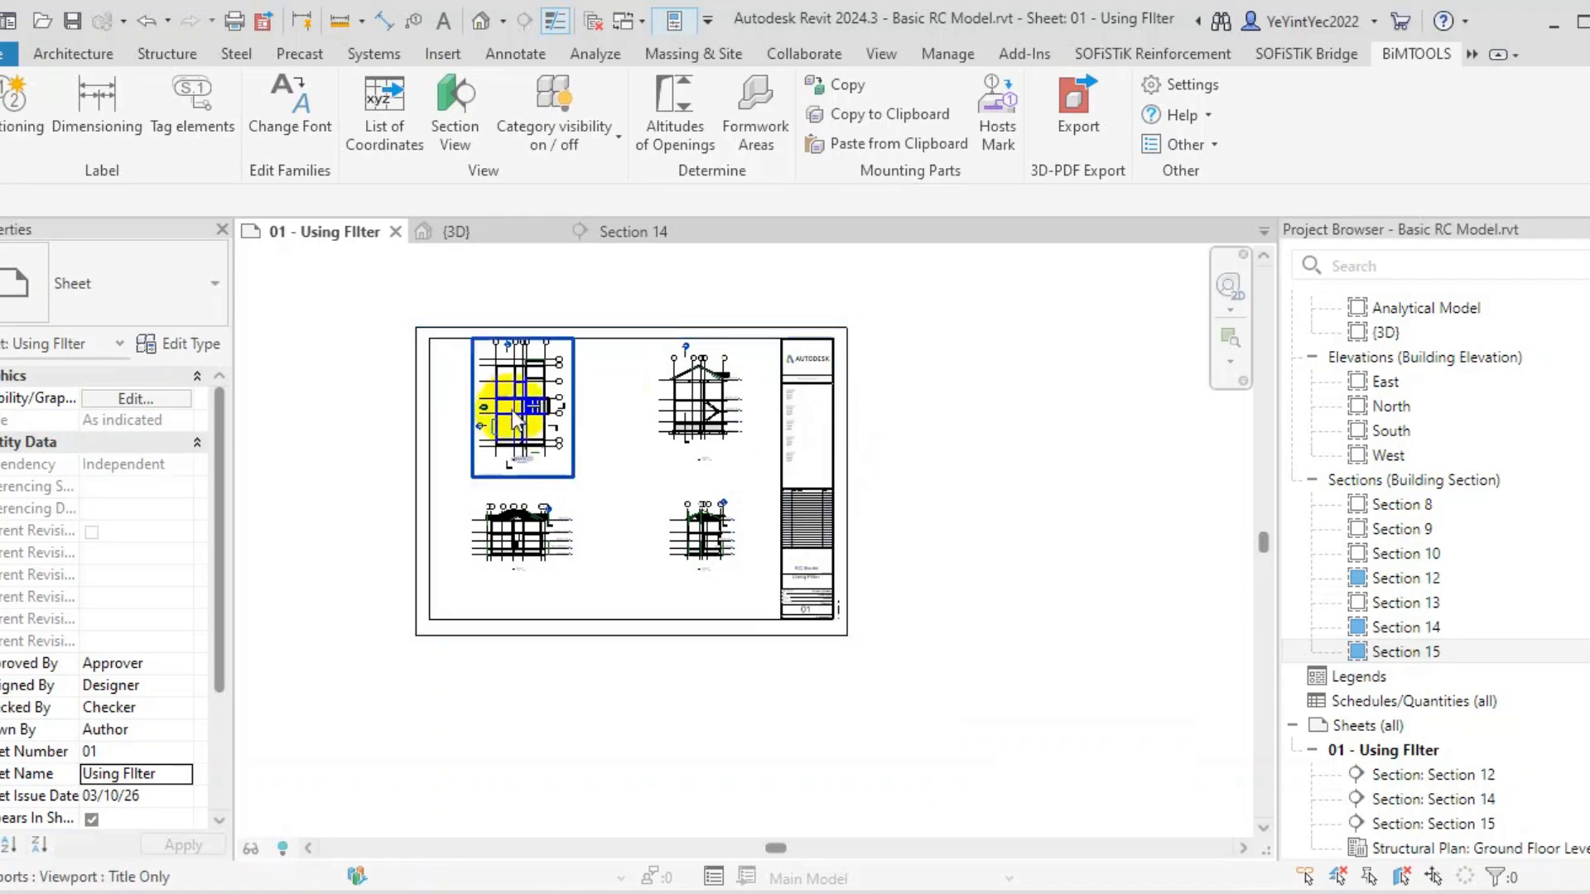
Activate the Ground Floor Level plan viewport on sheet 01 - Using FIlter
scroll(444, 427, "up", 2)
scroll(476, 461, "down", 2)
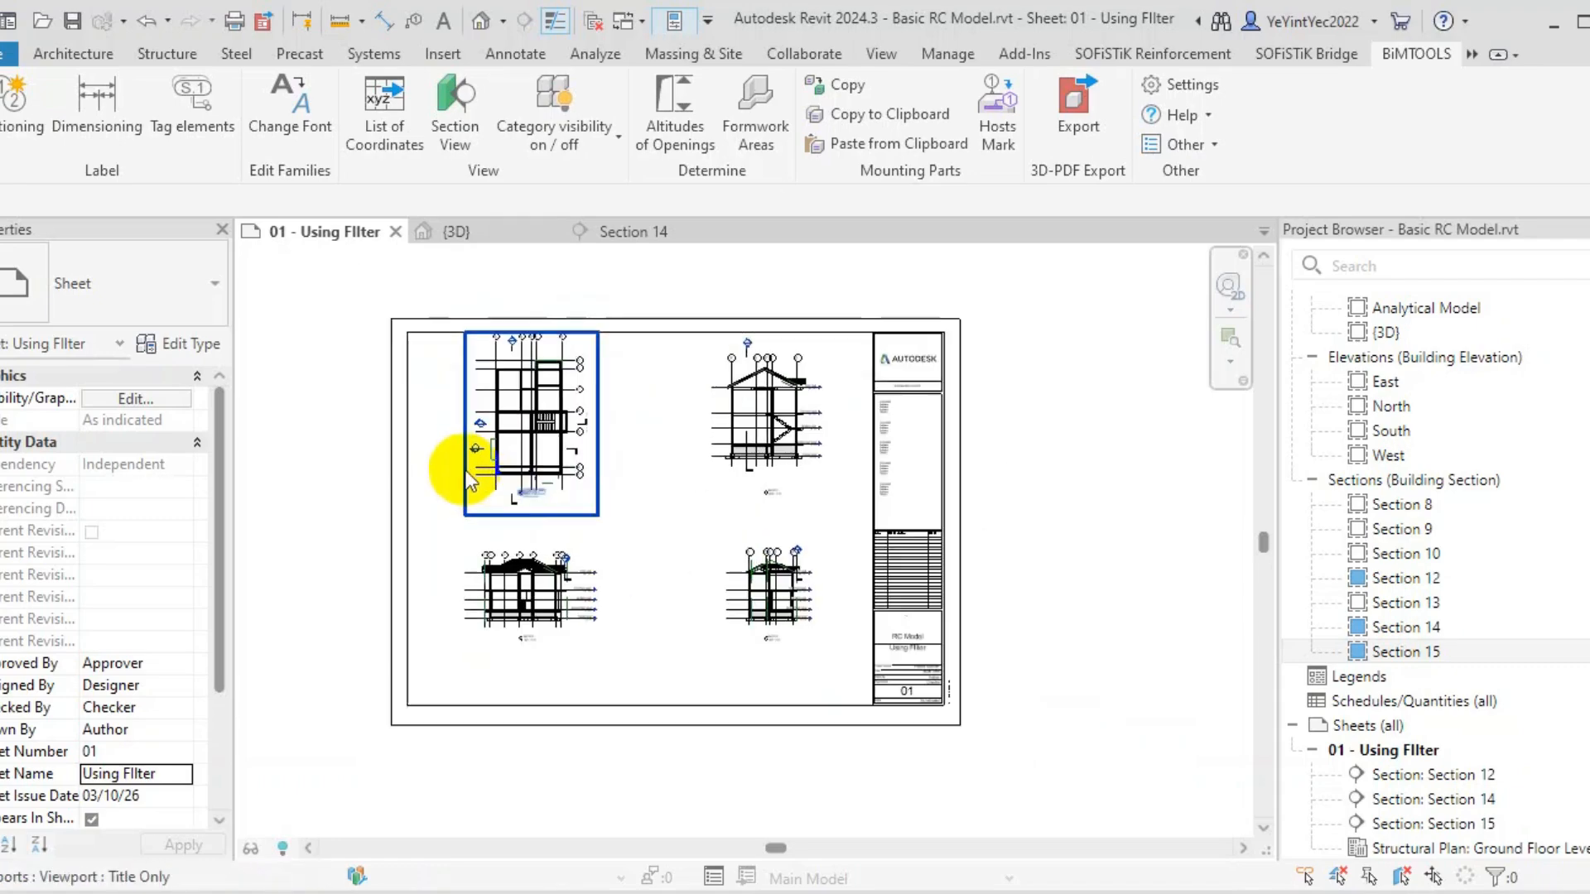
scroll(483, 469, "up", 1)
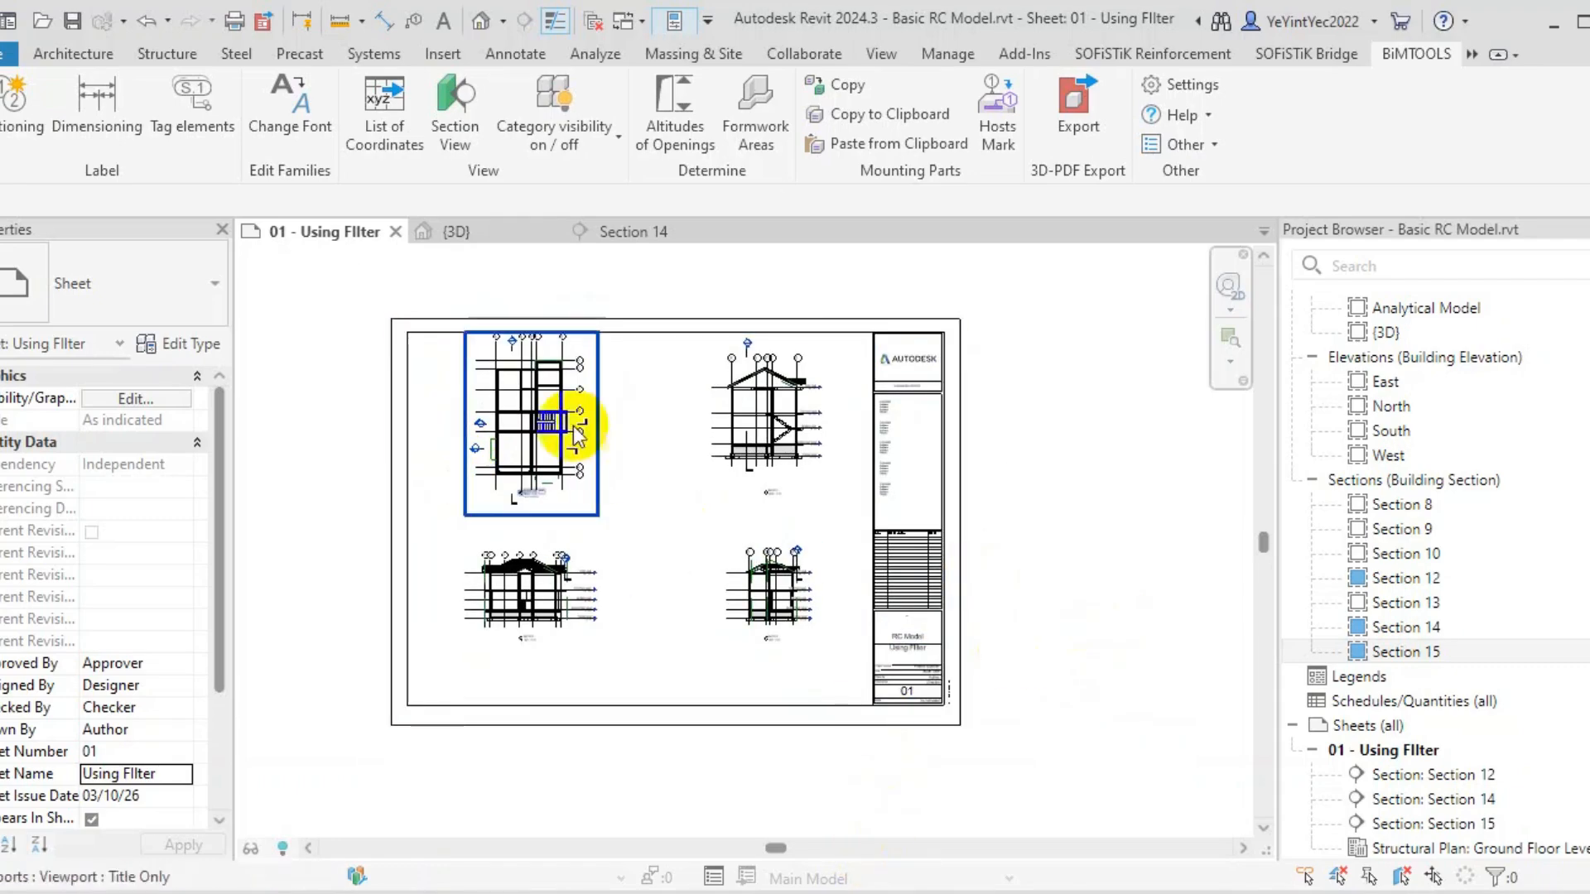
scroll(550, 373, "up", 3)
double_click(654, 296)
scroll(519, 286, "up", 1)
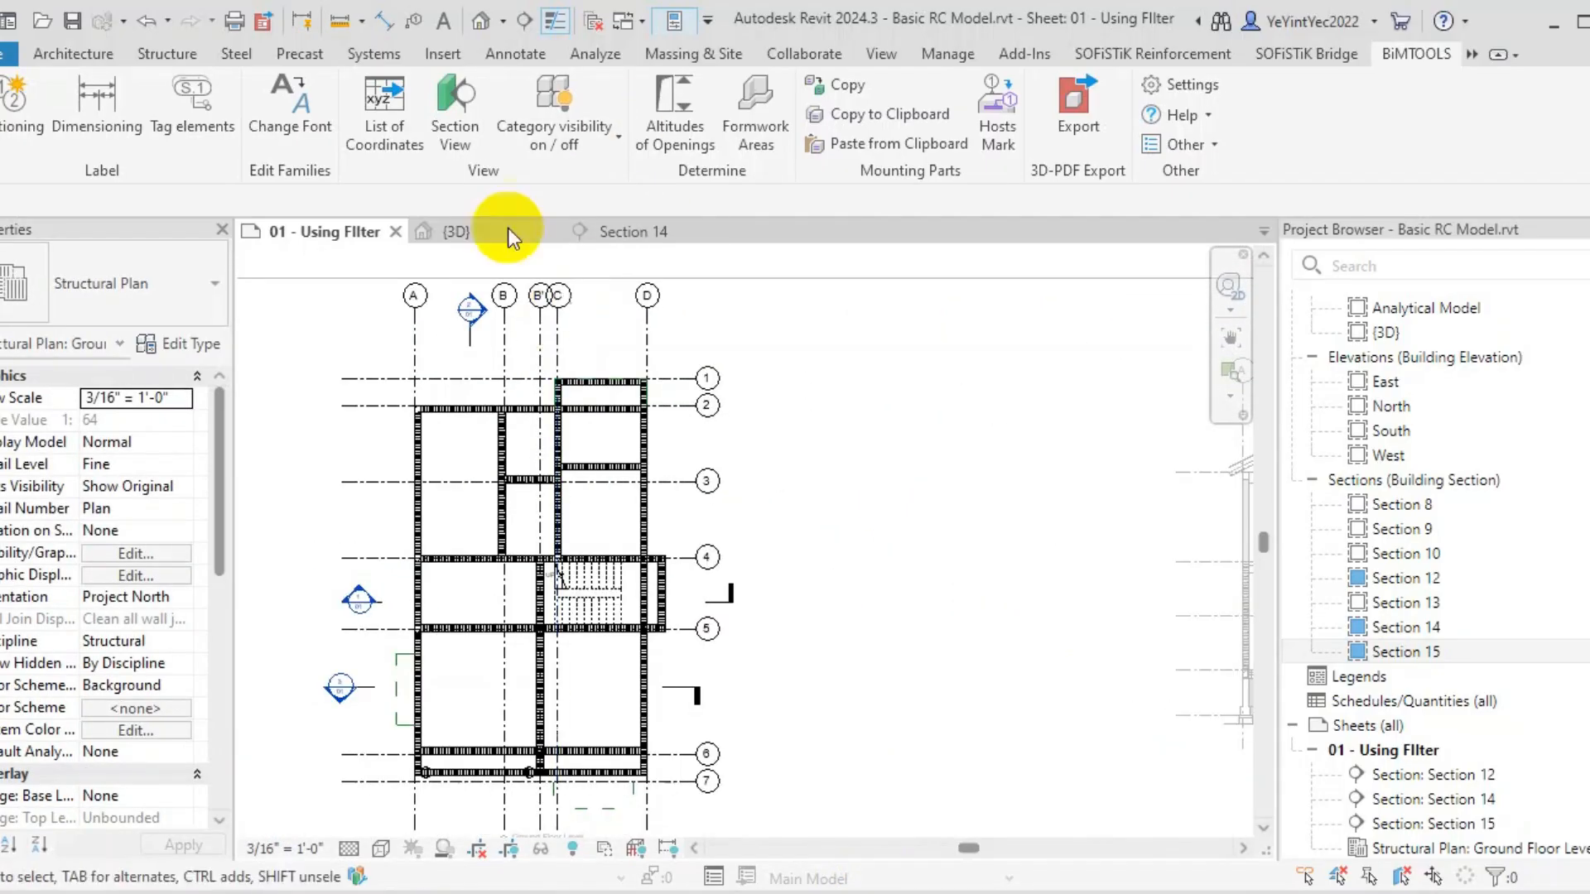
Draw a horizontal building section between grids 2 and 3 and a vertical one between grids C and D
left_click(525, 21)
left_click(364, 439)
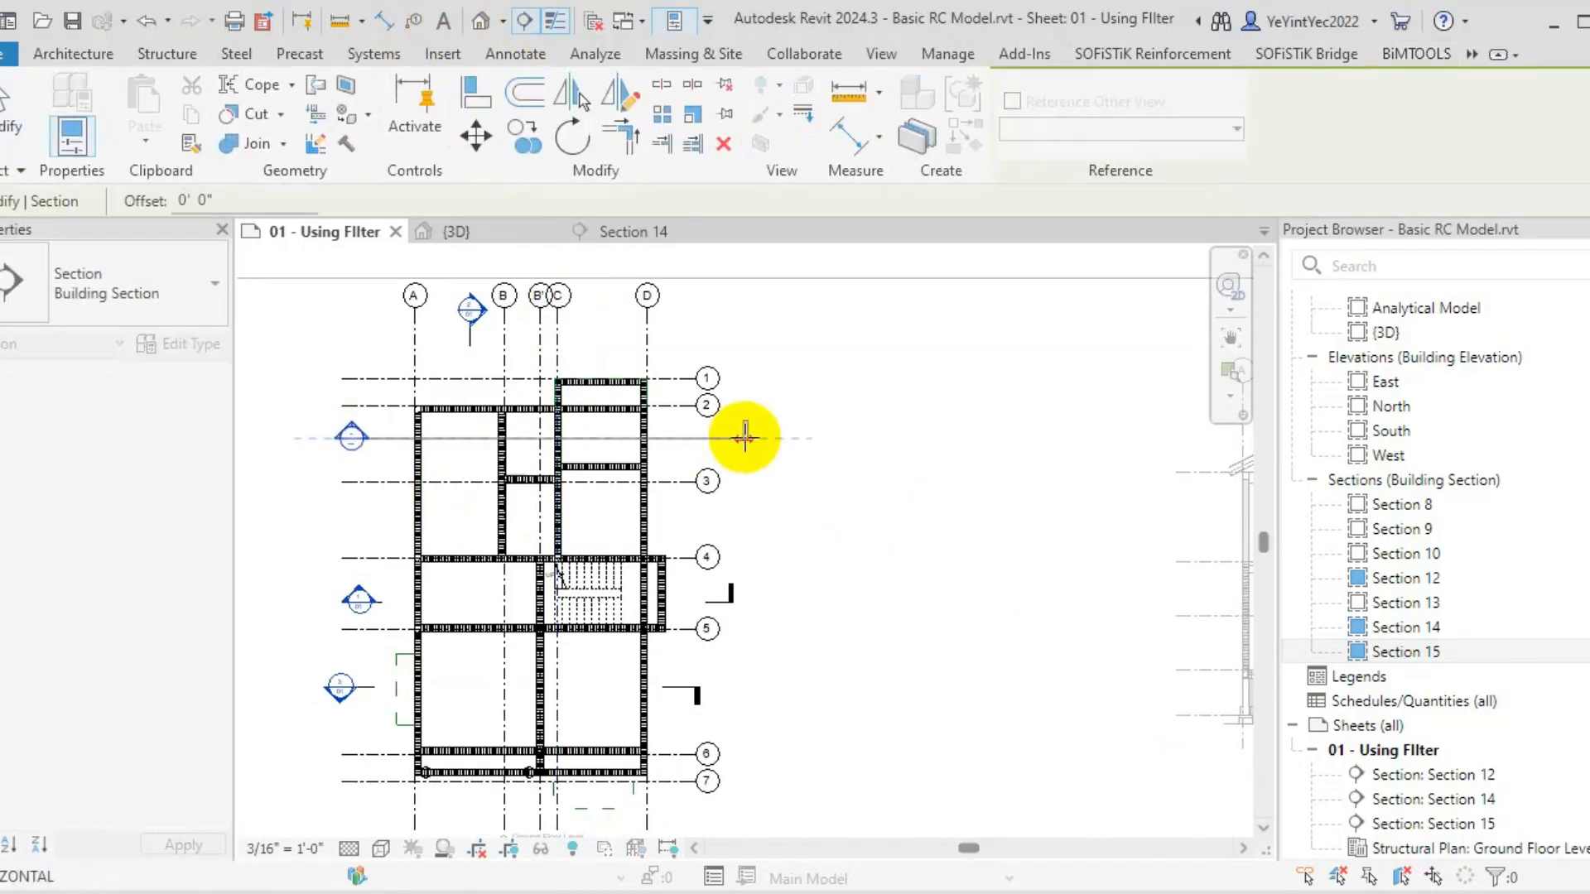
left_click(746, 437)
key("Return")
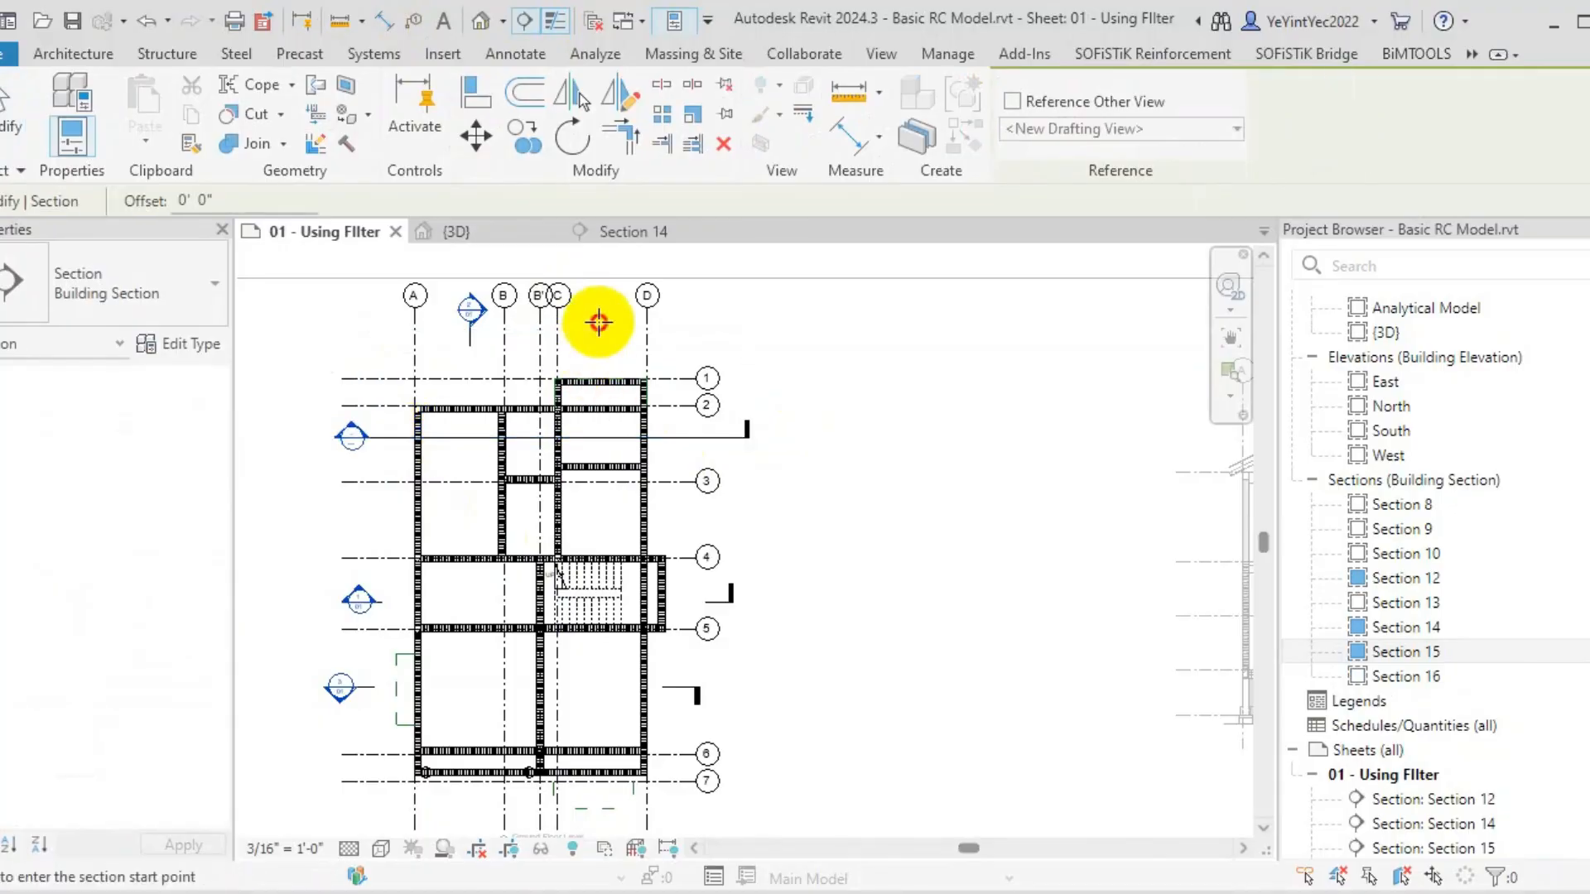
left_click(603, 320)
scroll(617, 663, "down", 2)
left_click(609, 764)
scroll(506, 510, "up", 2)
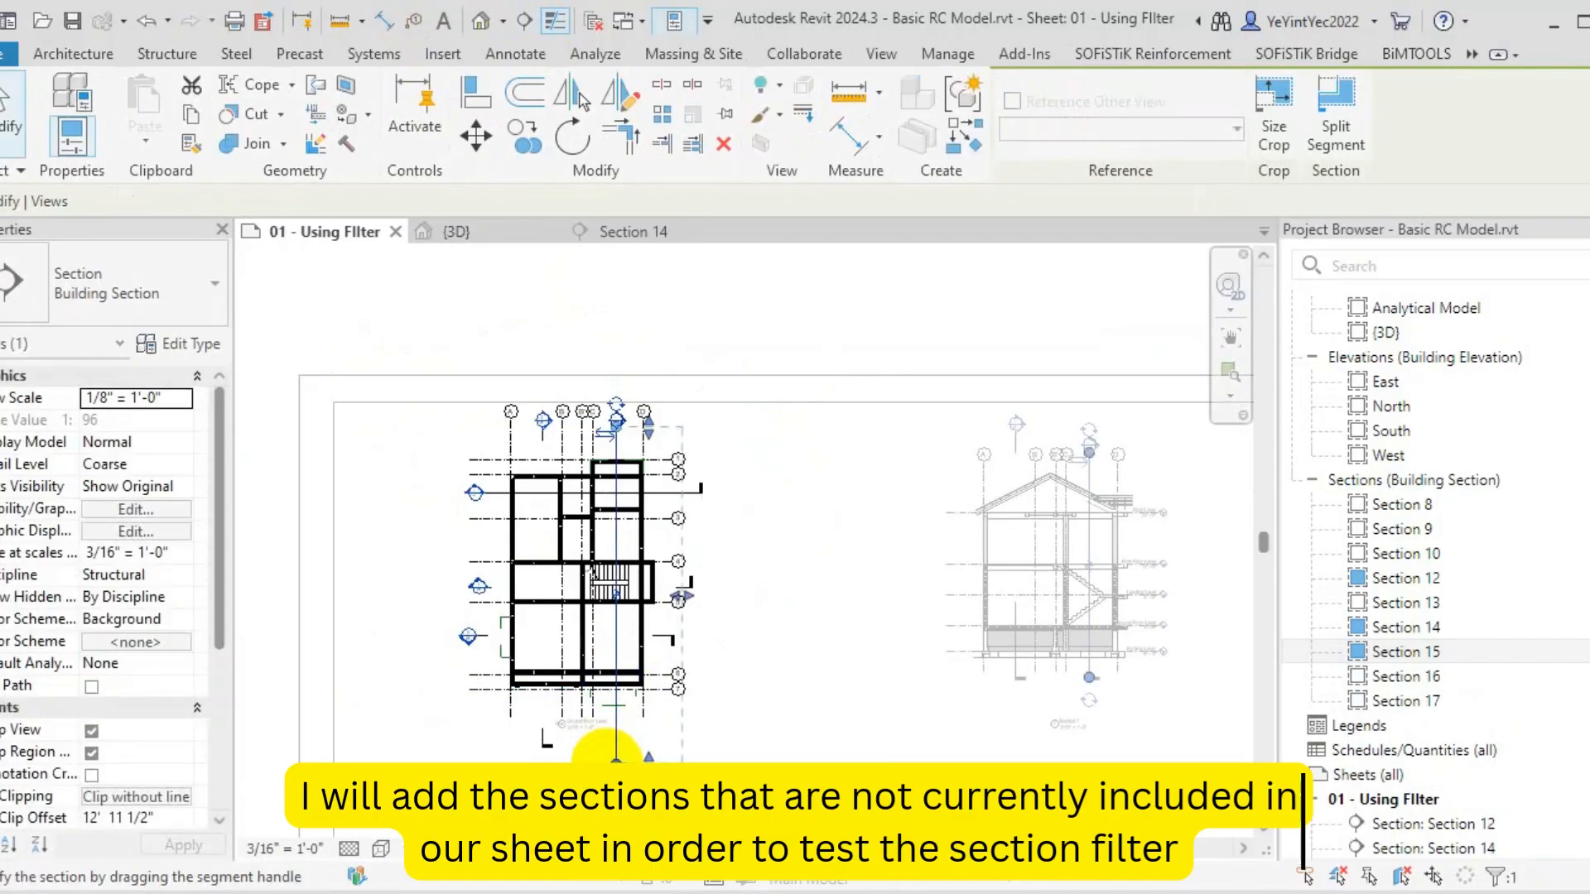
key("Escape")
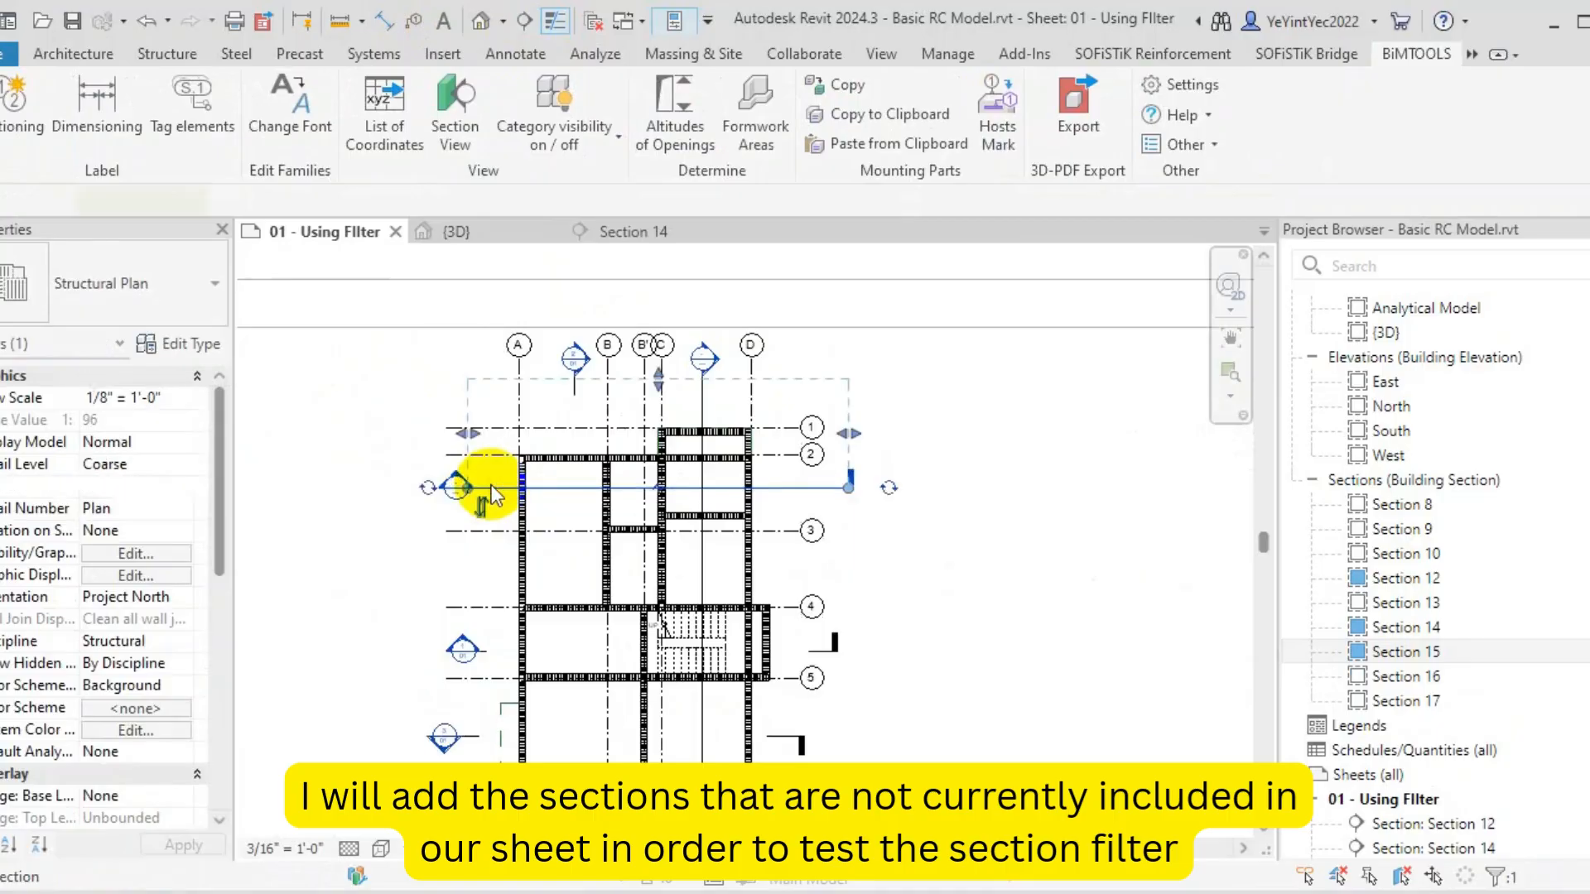
Draw a horizontal building section across the ground floor plan between grids 3 and 4
left_click(490, 485)
key("Return")
left_click(437, 553)
left_click(794, 552)
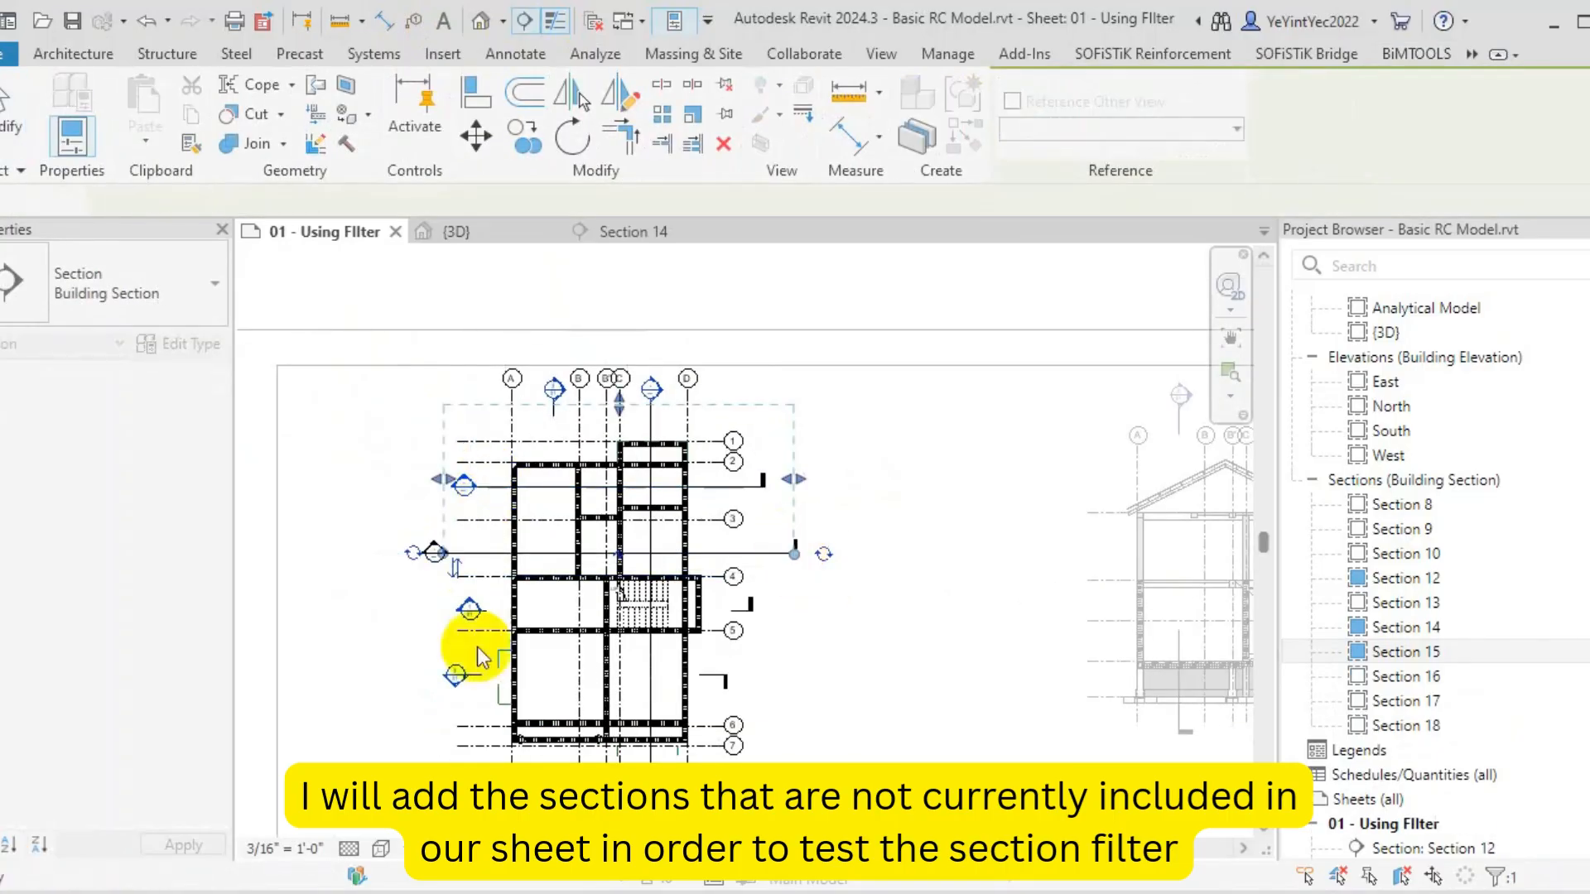
key("Escape")
Draw two vertical building sections, one just outside grid A and one between grids A and B
key("Return")
left_click(498, 401)
left_click(511, 724)
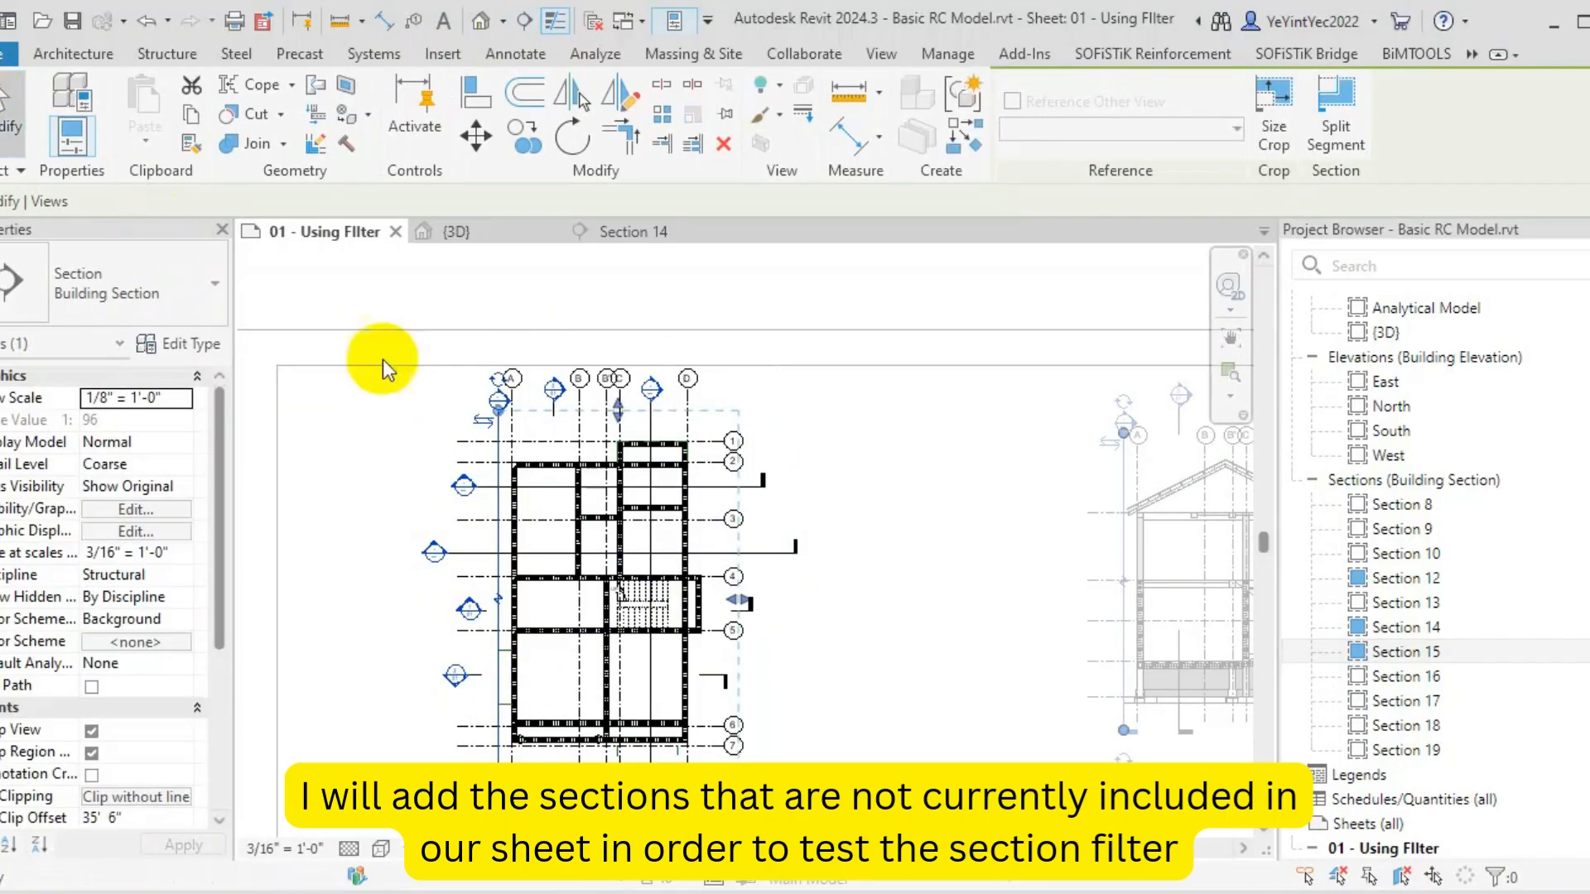
key("Escape")
key("Return")
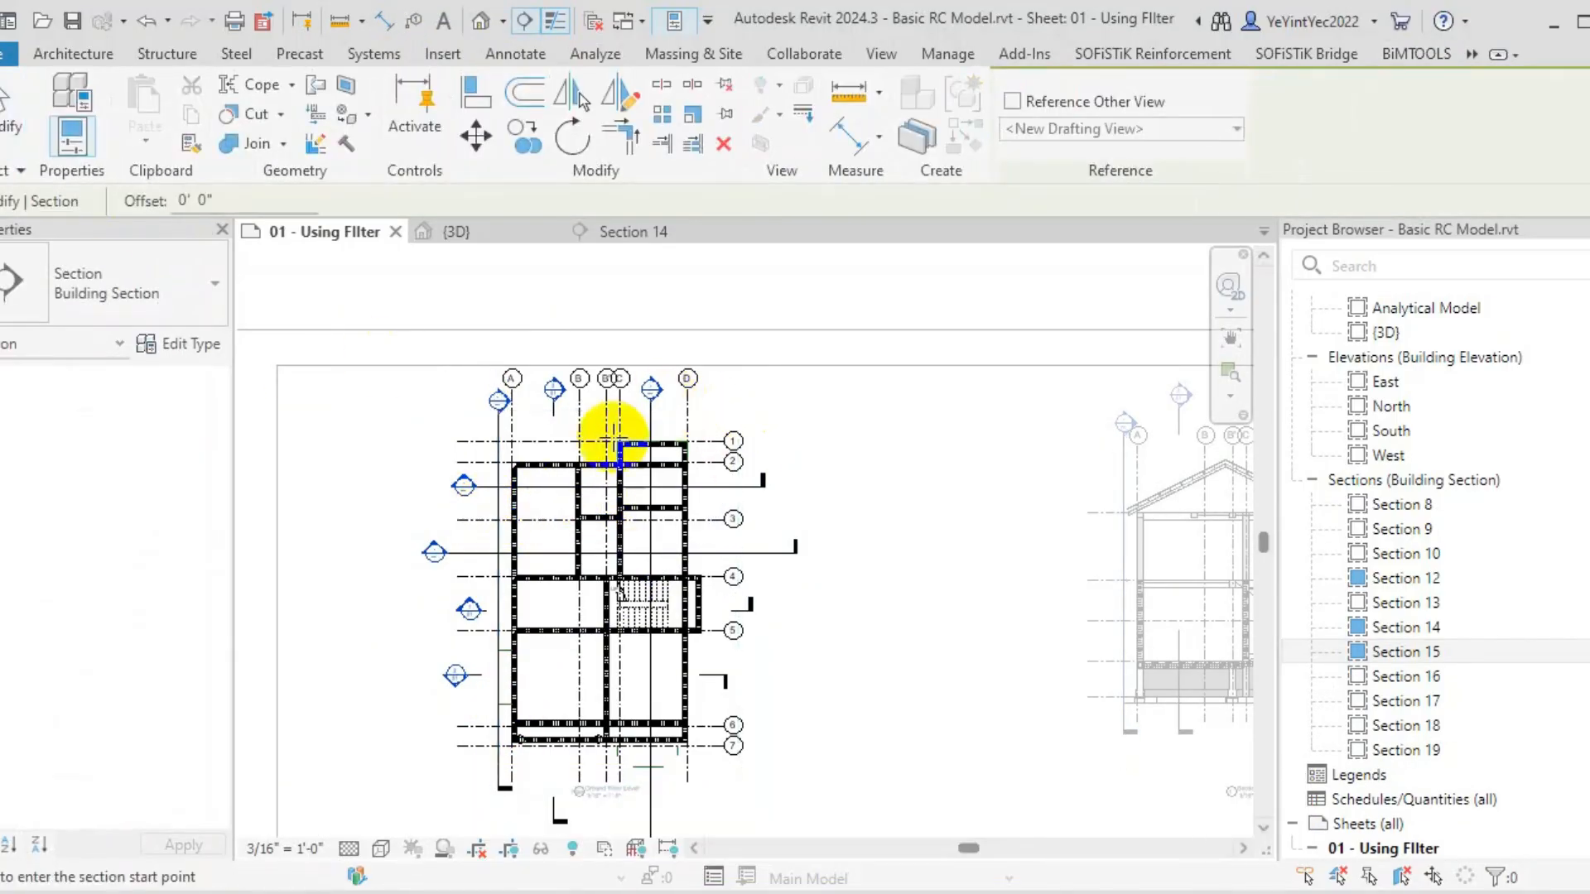
left_click(538, 406)
left_click(539, 786)
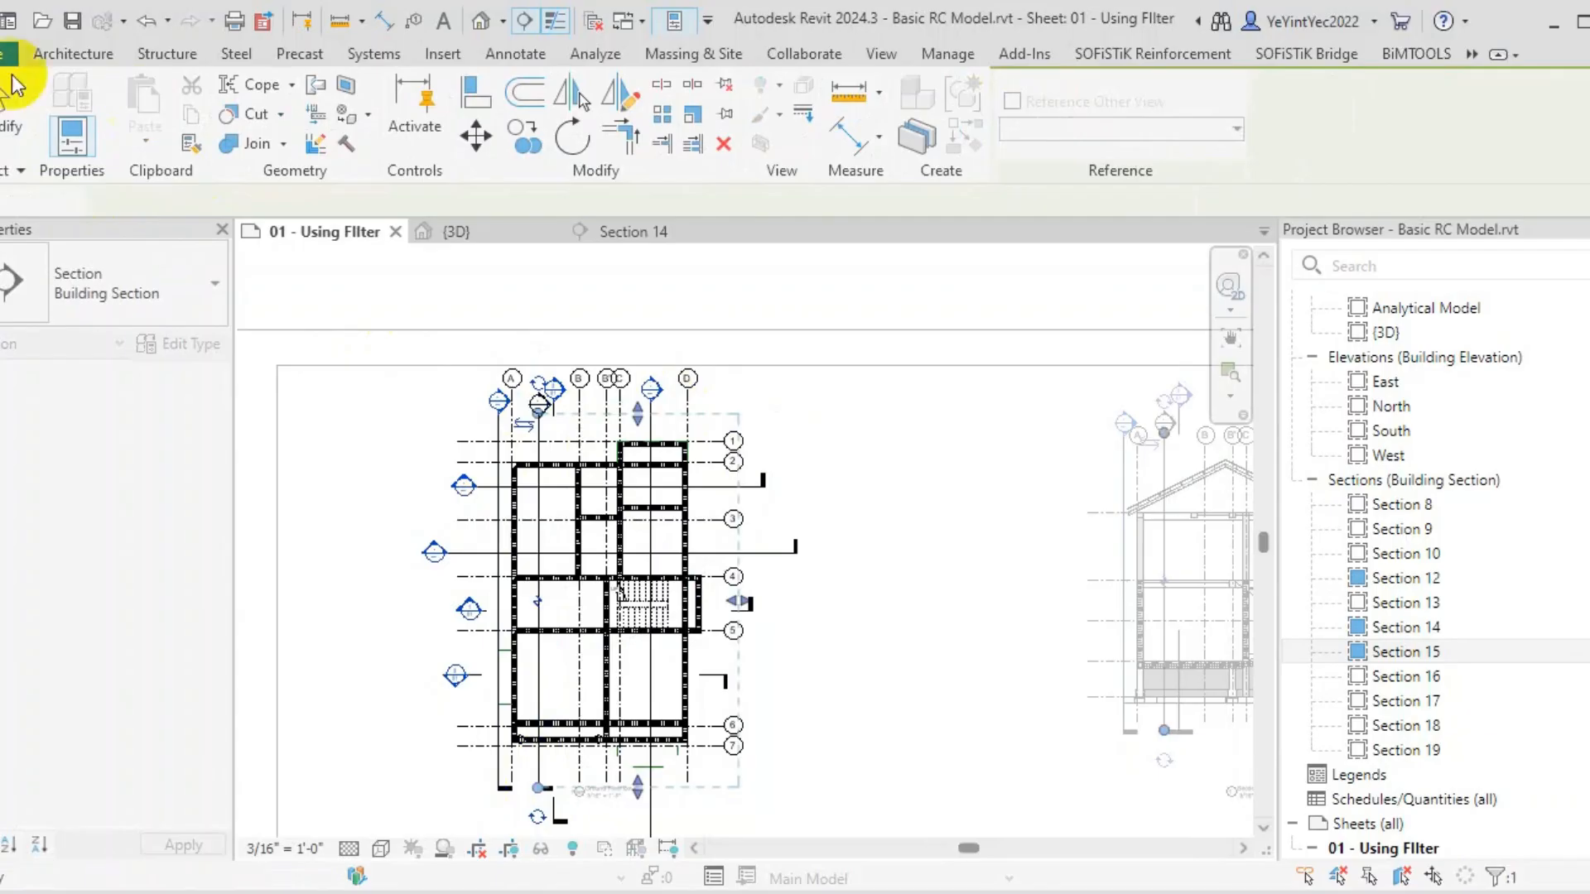
left_click(12, 100)
Examine the section markers around the Ground Floor Level plan, comparing those that reference the sheet with the new ones
scroll(490, 350, "down", 2)
scroll(583, 422, "up", 5)
middle_click_drag(497, 356, 529, 456)
scroll(862, 412, "down", 2)
scroll(520, 477, "up", 3)
scroll(526, 498, "down", 2)
scroll(621, 433, "up", 4)
scroll(675, 298, "down", 4)
scroll(573, 531, "up", 3)
scroll(573, 531, "down", 3)
scroll(646, 369, "up", 2)
scroll(667, 340, "up", 1)
scroll(653, 306, "down", 1)
scroll(653, 305, "down", 2)
scroll(563, 526, "up", 2)
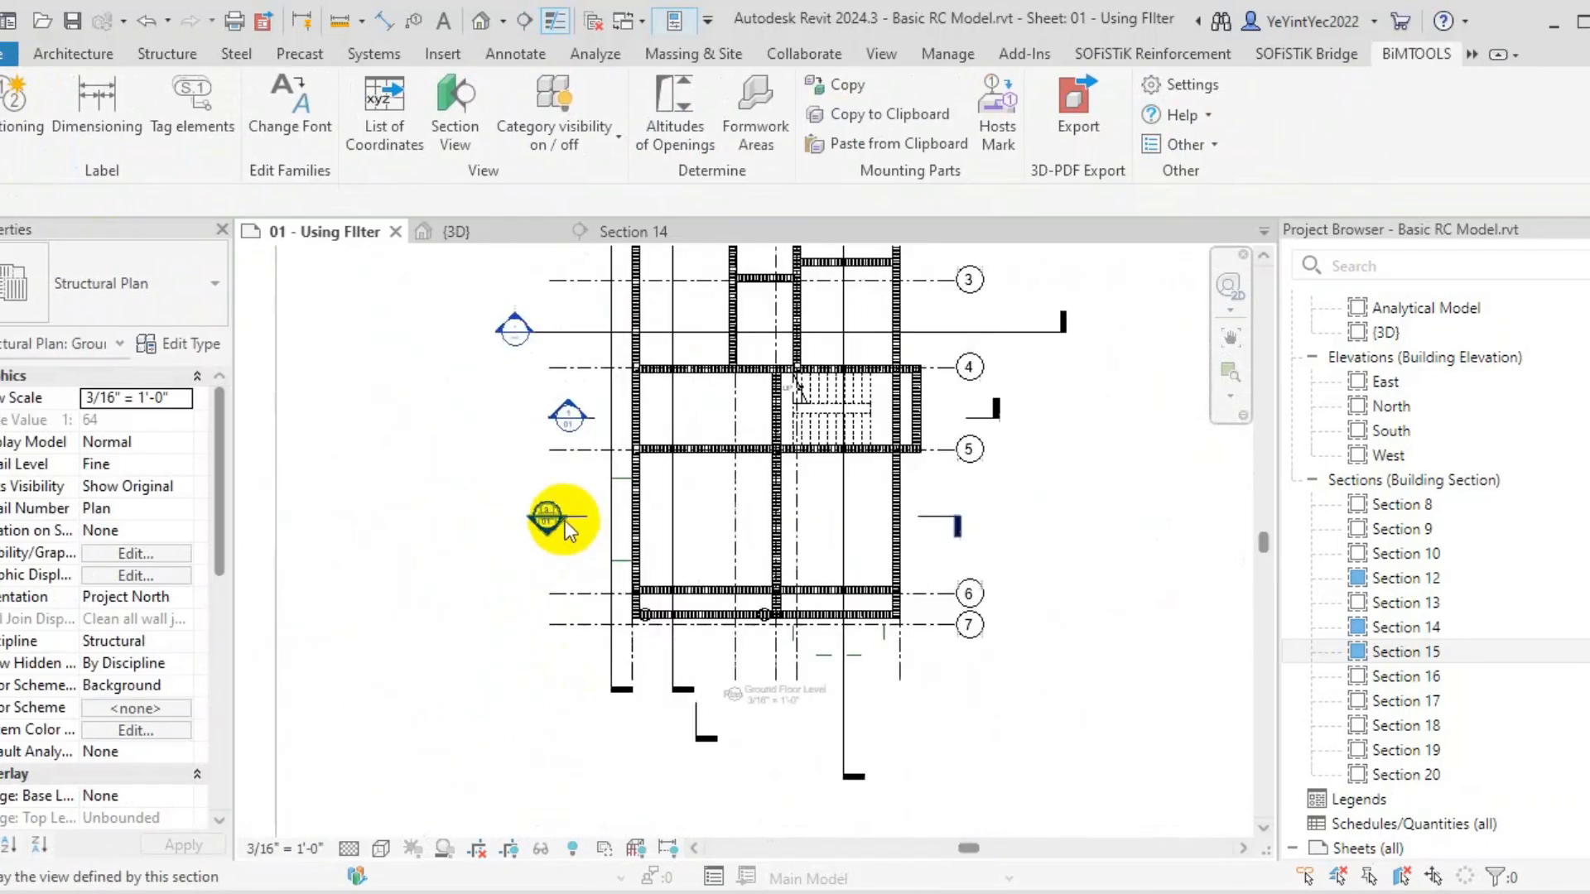
scroll(563, 526, "down", 2)
scroll(812, 663, "down", 2)
scroll(960, 625, "up", 3)
Deactivate the plan viewport and examine the section views placed on the sheet
double_click(960, 625)
scroll(960, 624, "up", 3)
scroll(771, 638, "down", 4)
scroll(713, 660, "down", 1)
scroll(667, 735, "up", 4)
scroll(666, 736, "down", 4)
scroll(963, 704, "up", 3)
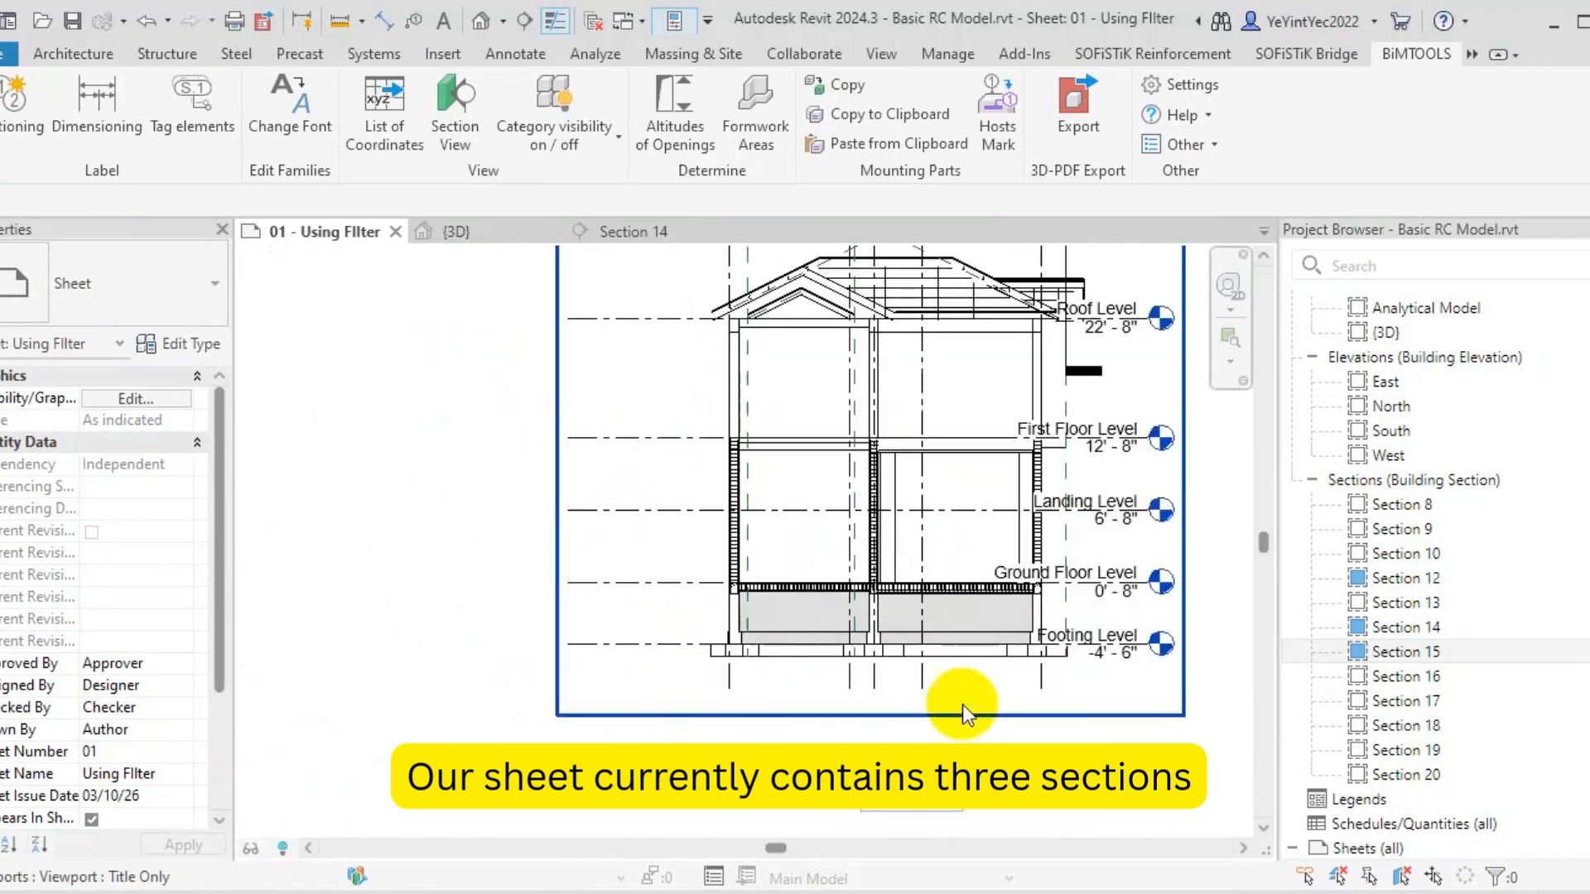
scroll(713, 668, "down", 3)
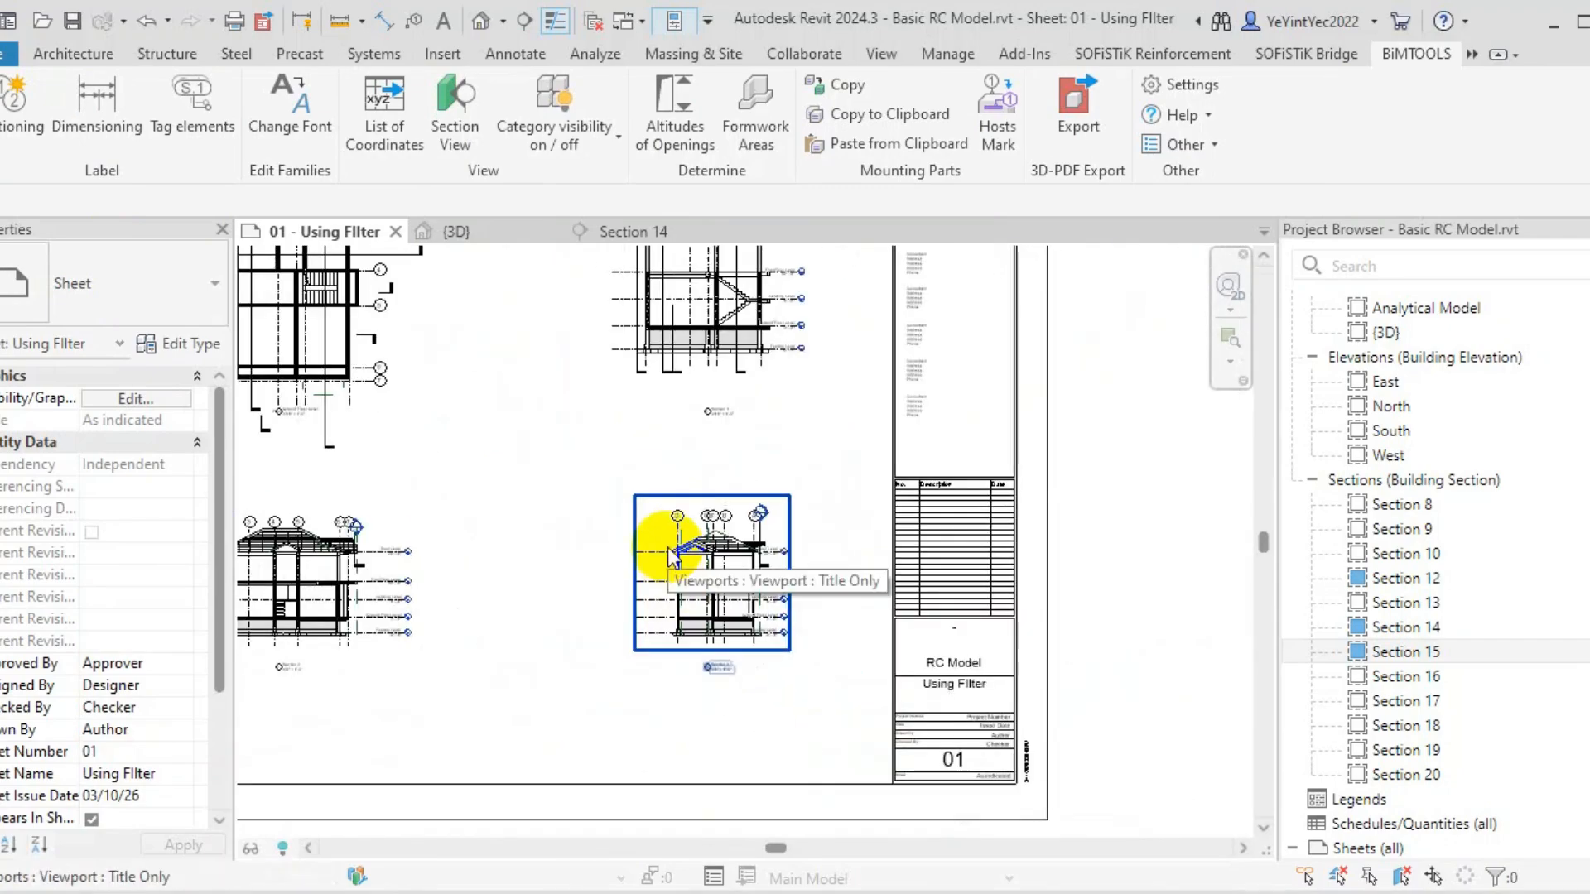
Examine the sheet number in the title block and in its properties
scroll(653, 712, "up", 2)
scroll(730, 620, "up", 2)
middle_click_drag(813, 454, 320, 457)
scroll(980, 597, "down", 2)
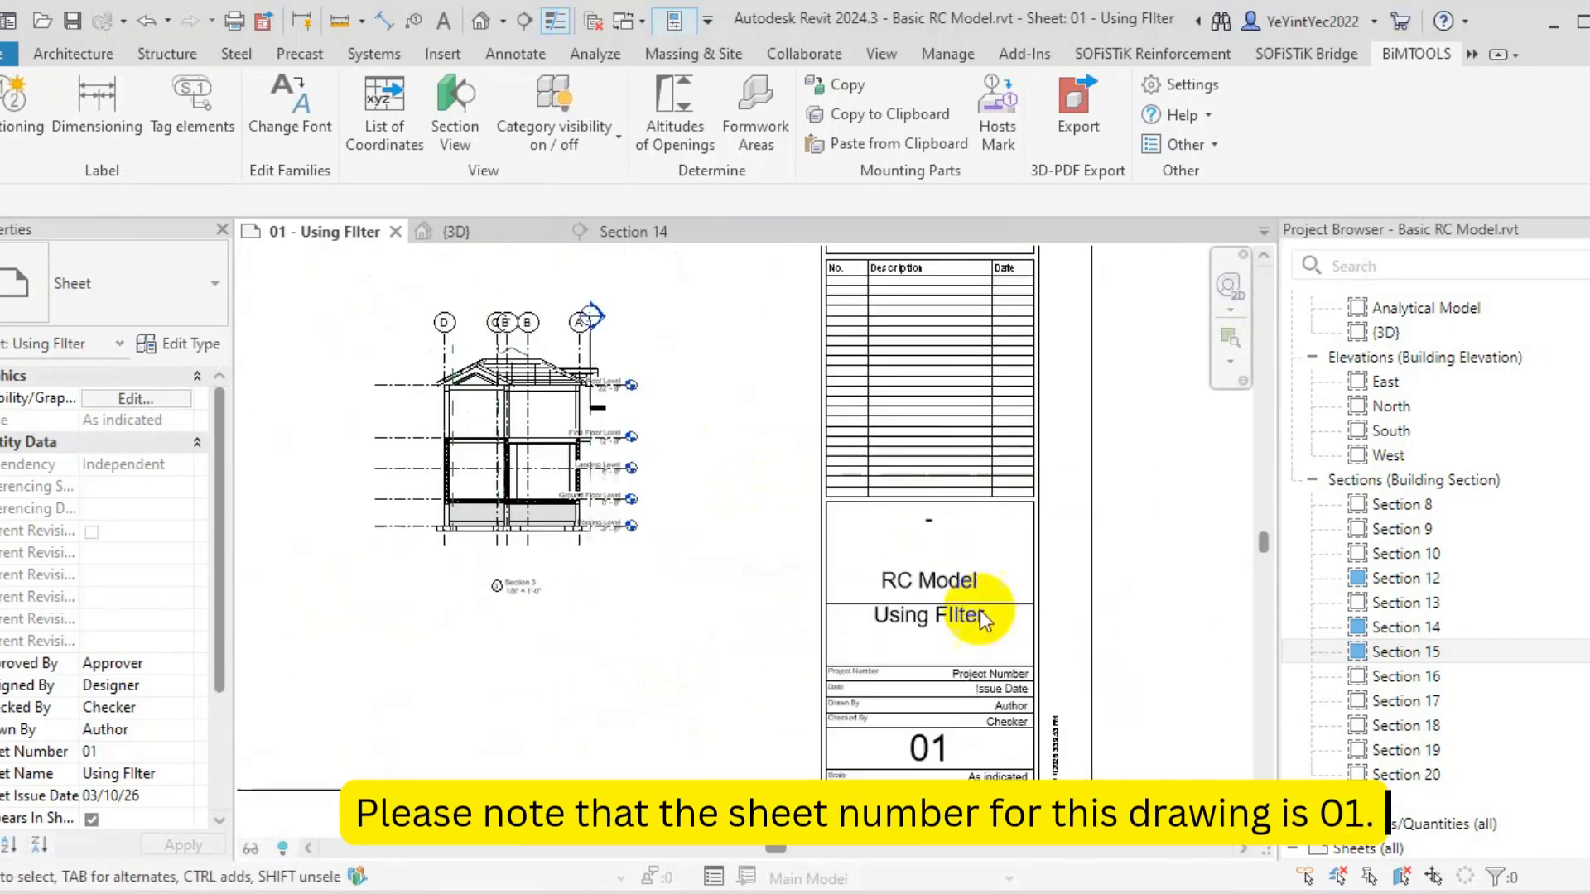
scroll(936, 762, "up", 3)
left_click(1067, 600)
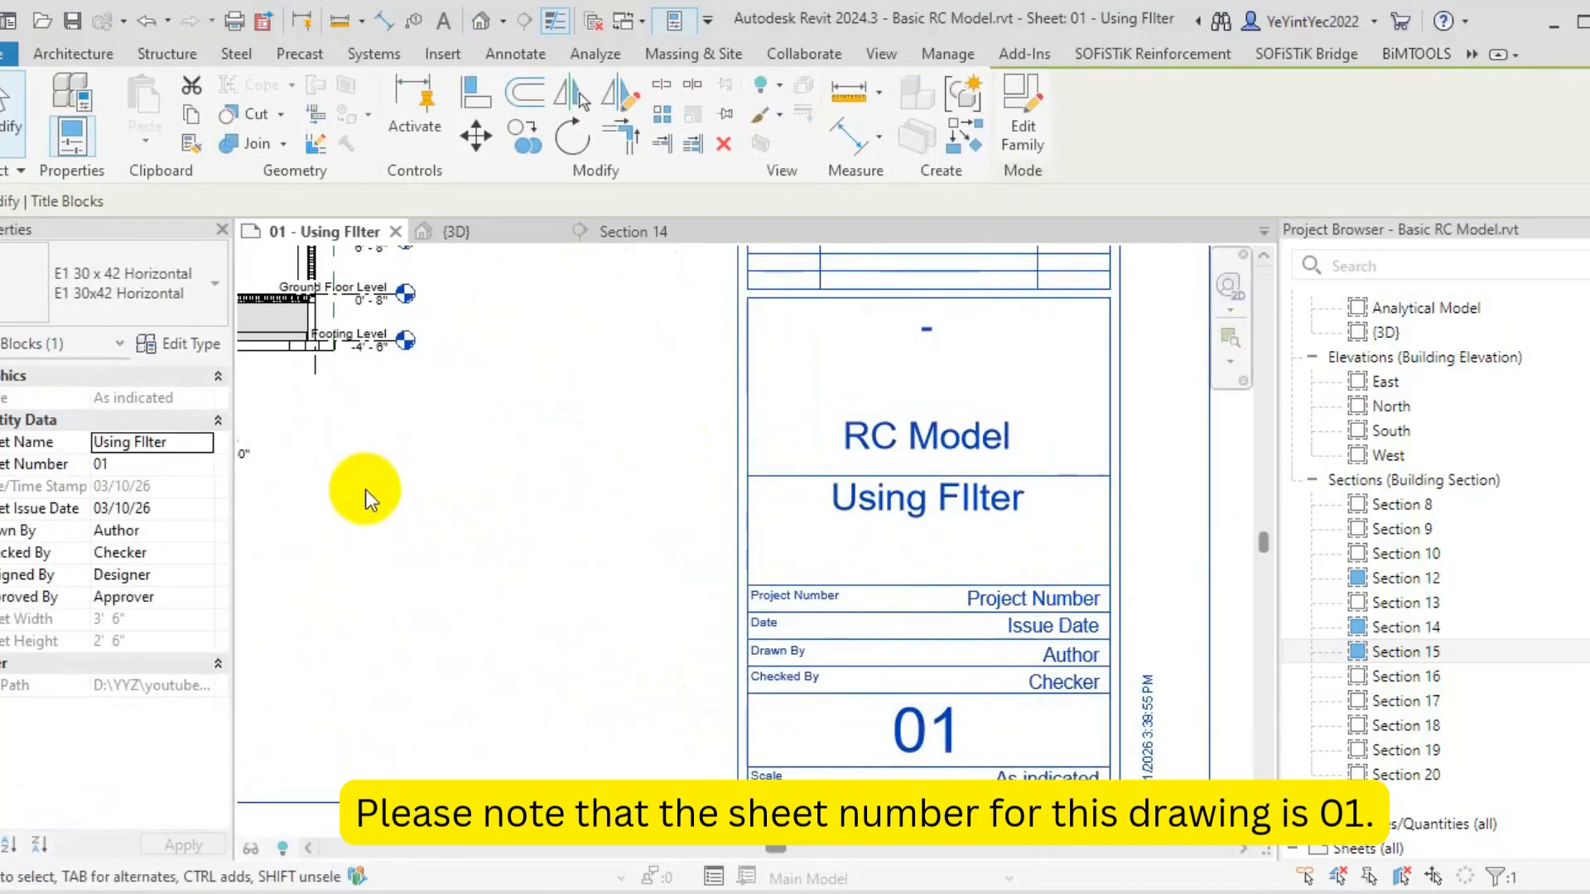
scroll(695, 604, "down", 4)
left_click(917, 540)
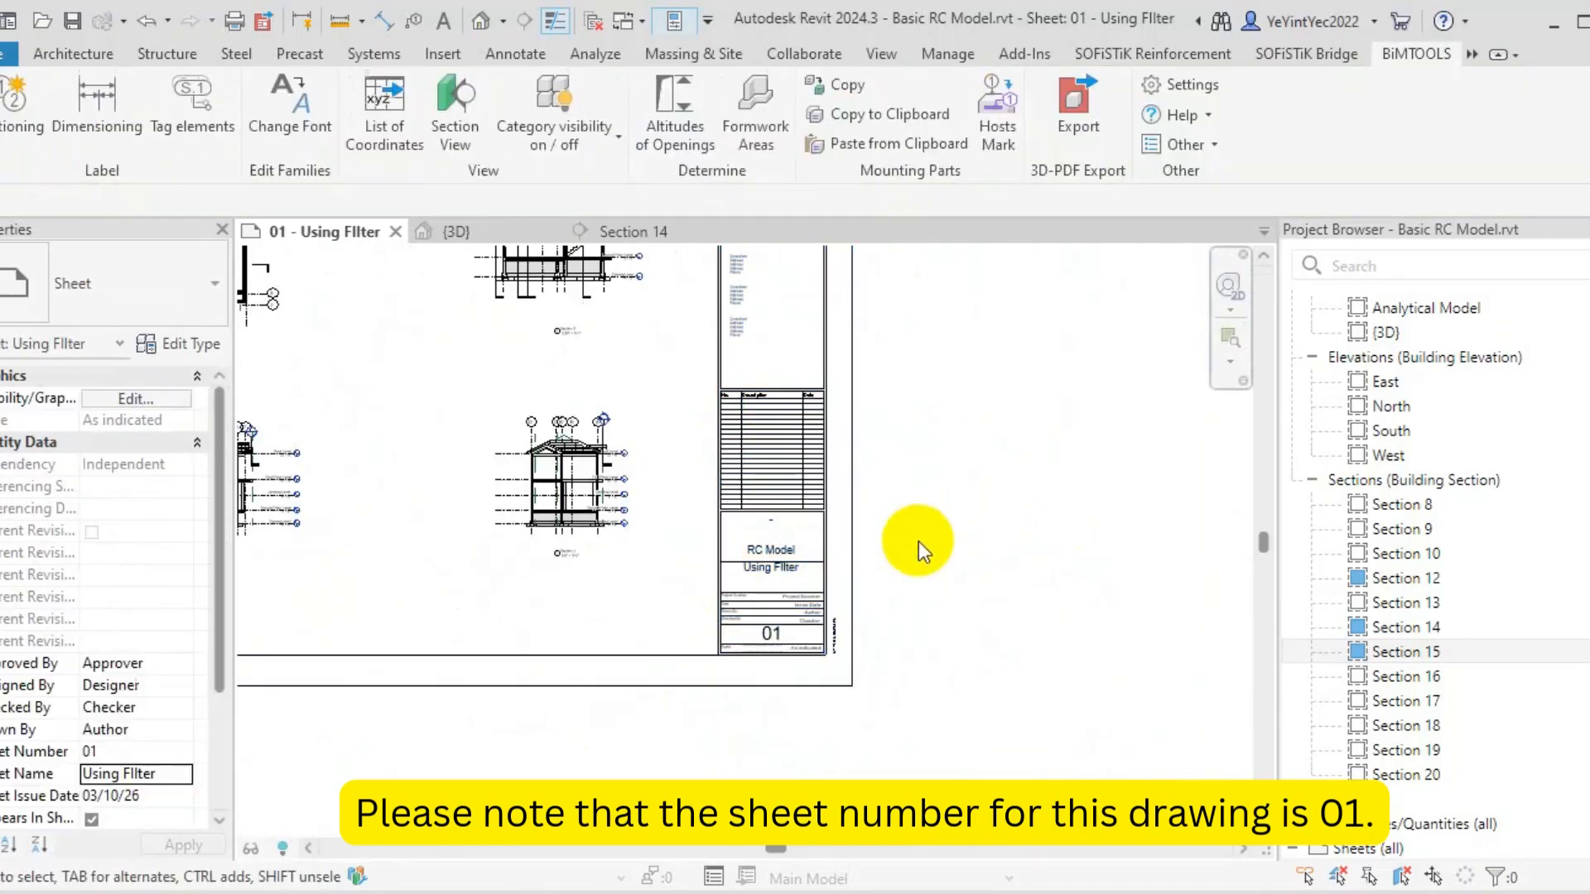
left_click(766, 402)
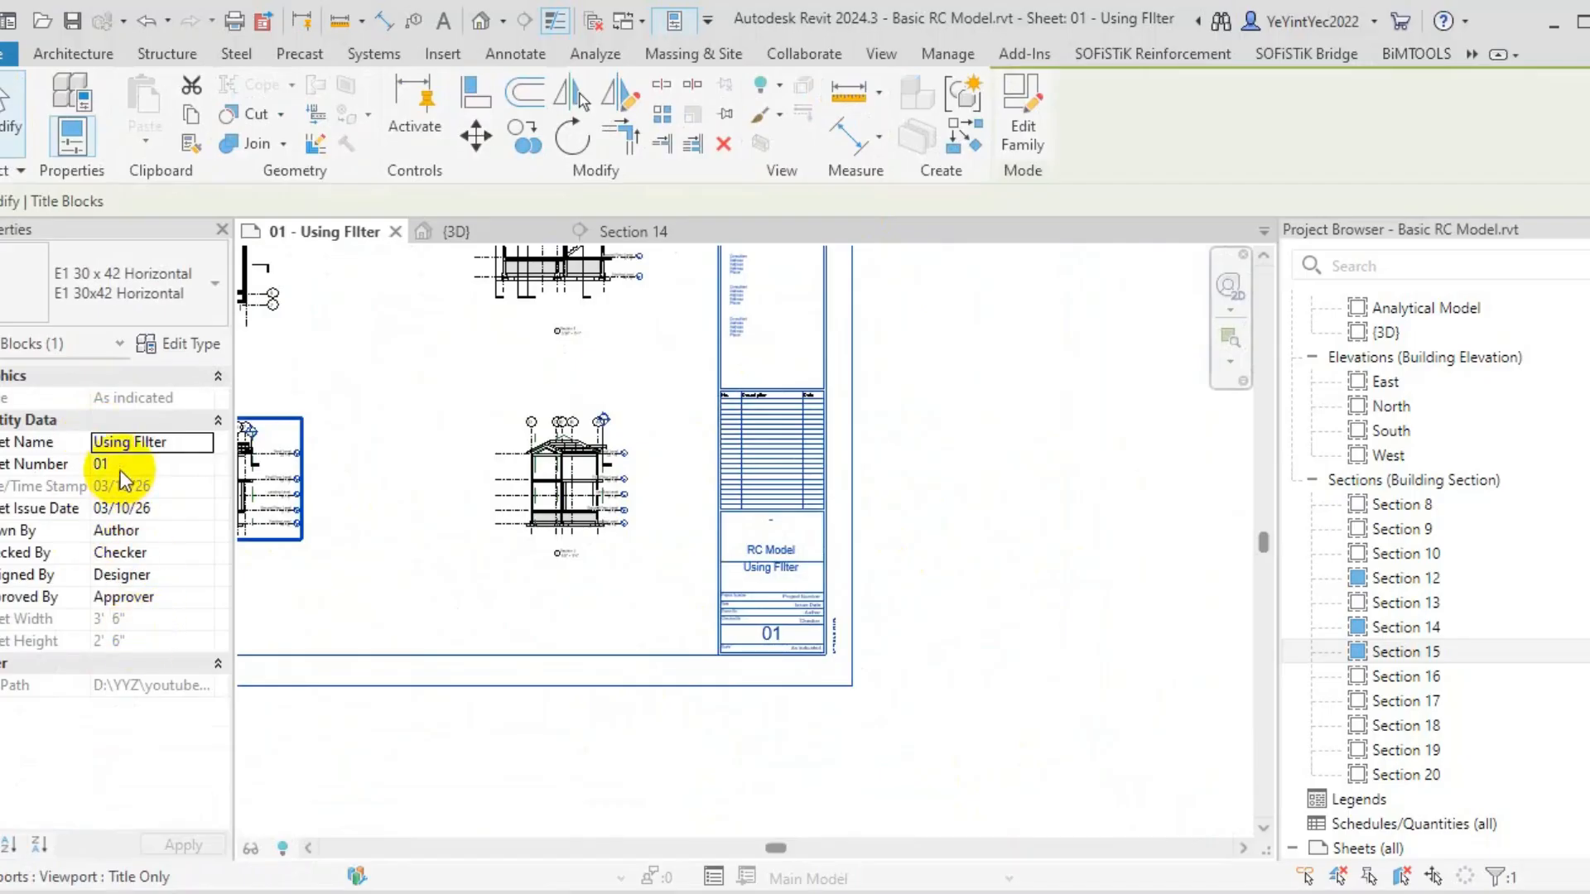
scroll(1022, 611, "down", 5)
scroll(638, 425, "up", 4)
key("Escape")
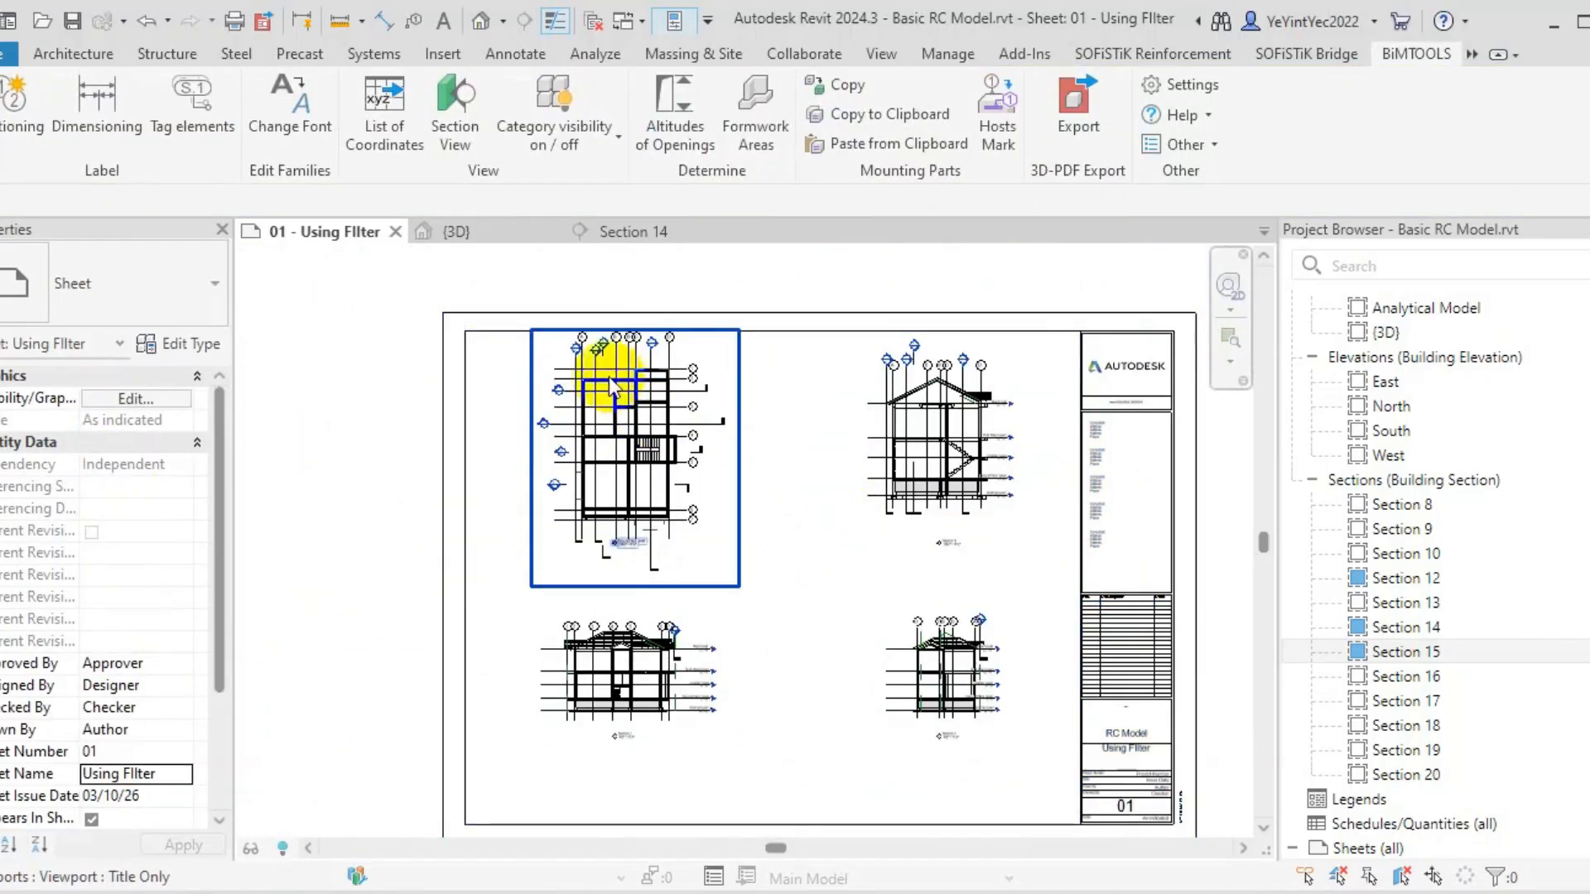
Activate the Ground Floor Level plan viewport and create a new rule-based view filter named Section Sheet 01
double_click(611, 382)
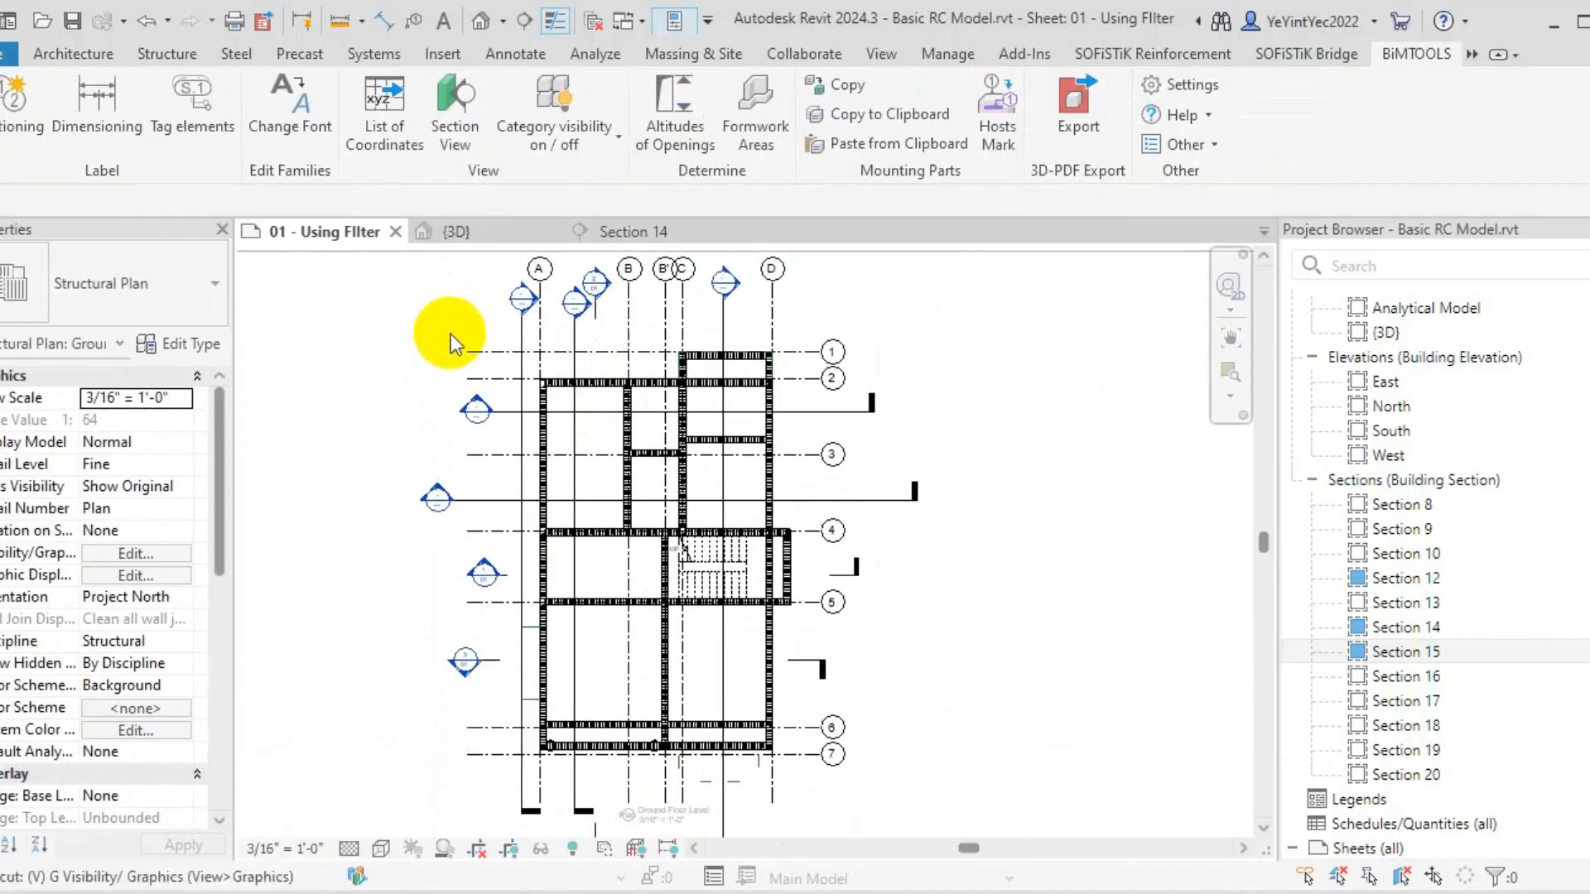
key("g")
left_click(1287, 83)
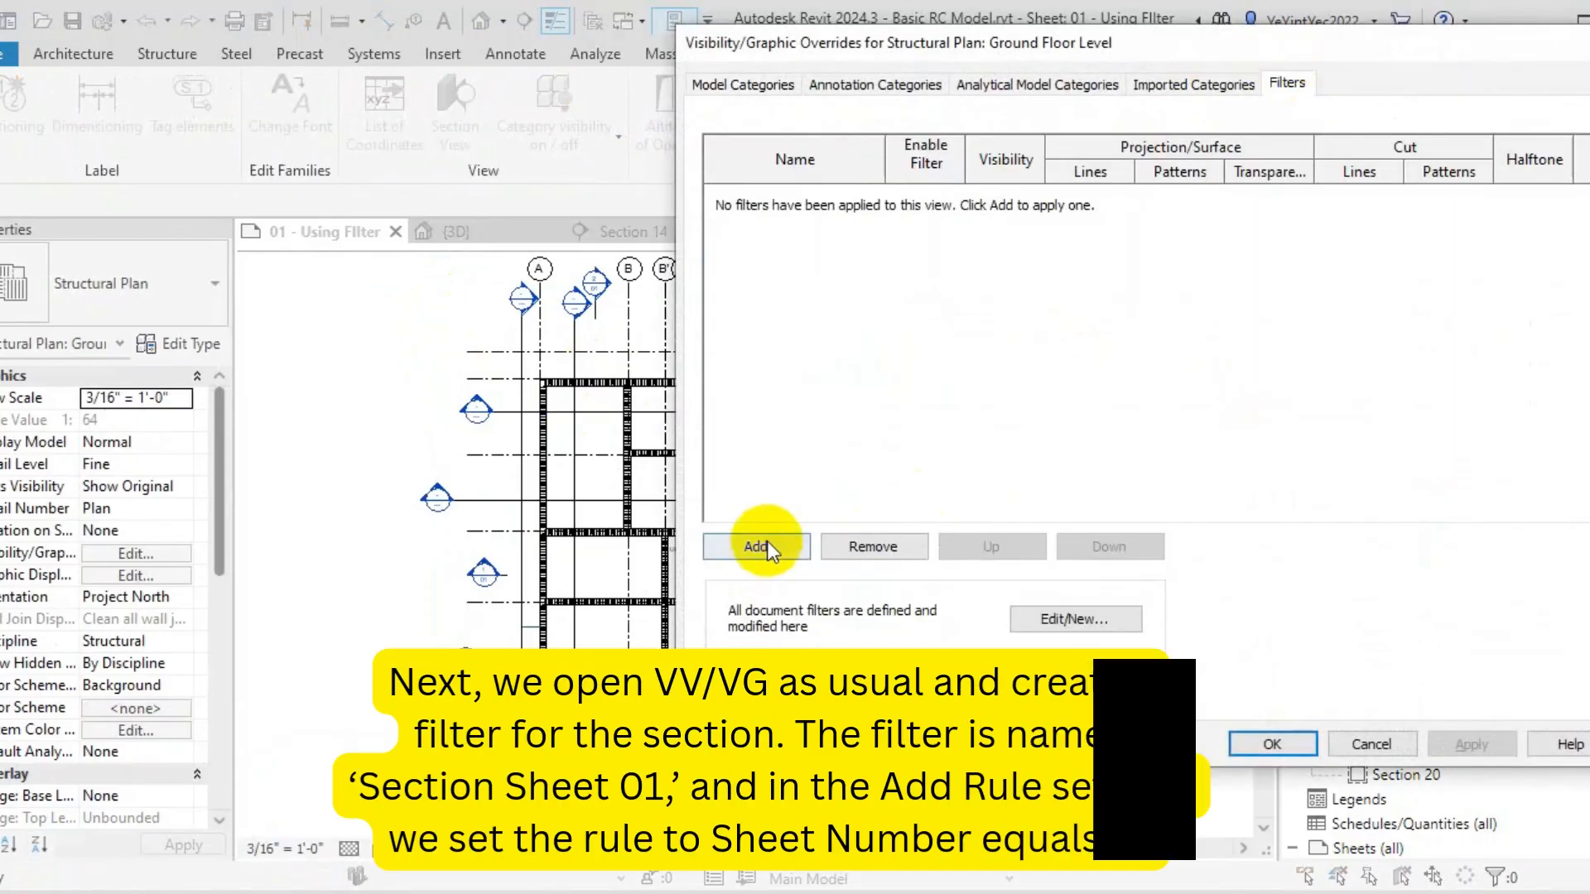
left_click(766, 548)
left_click(1321, 174)
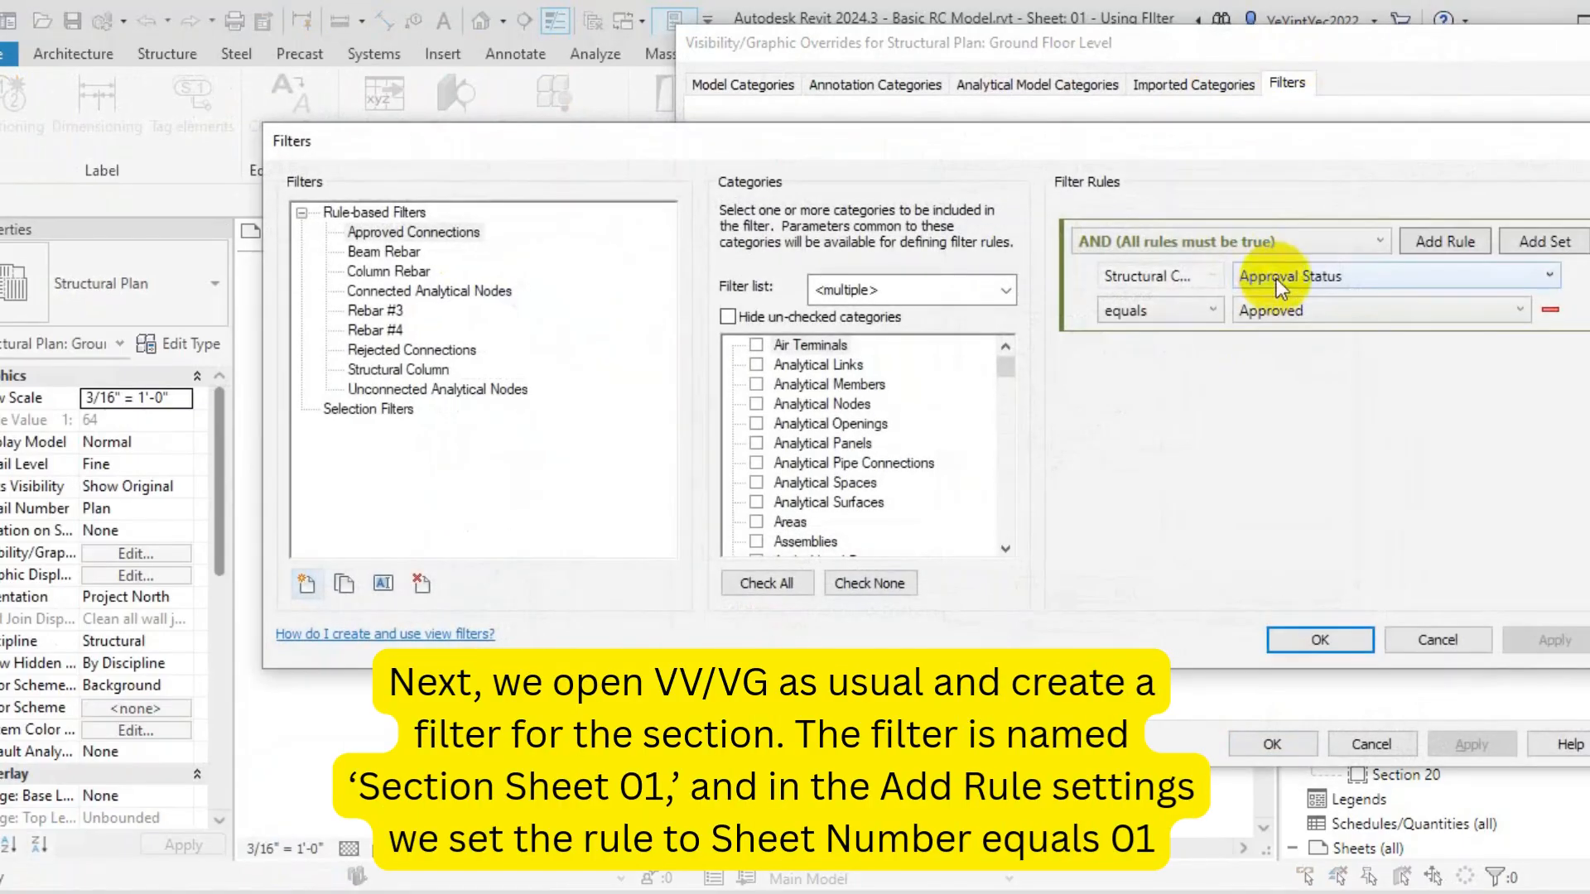
left_click(307, 583)
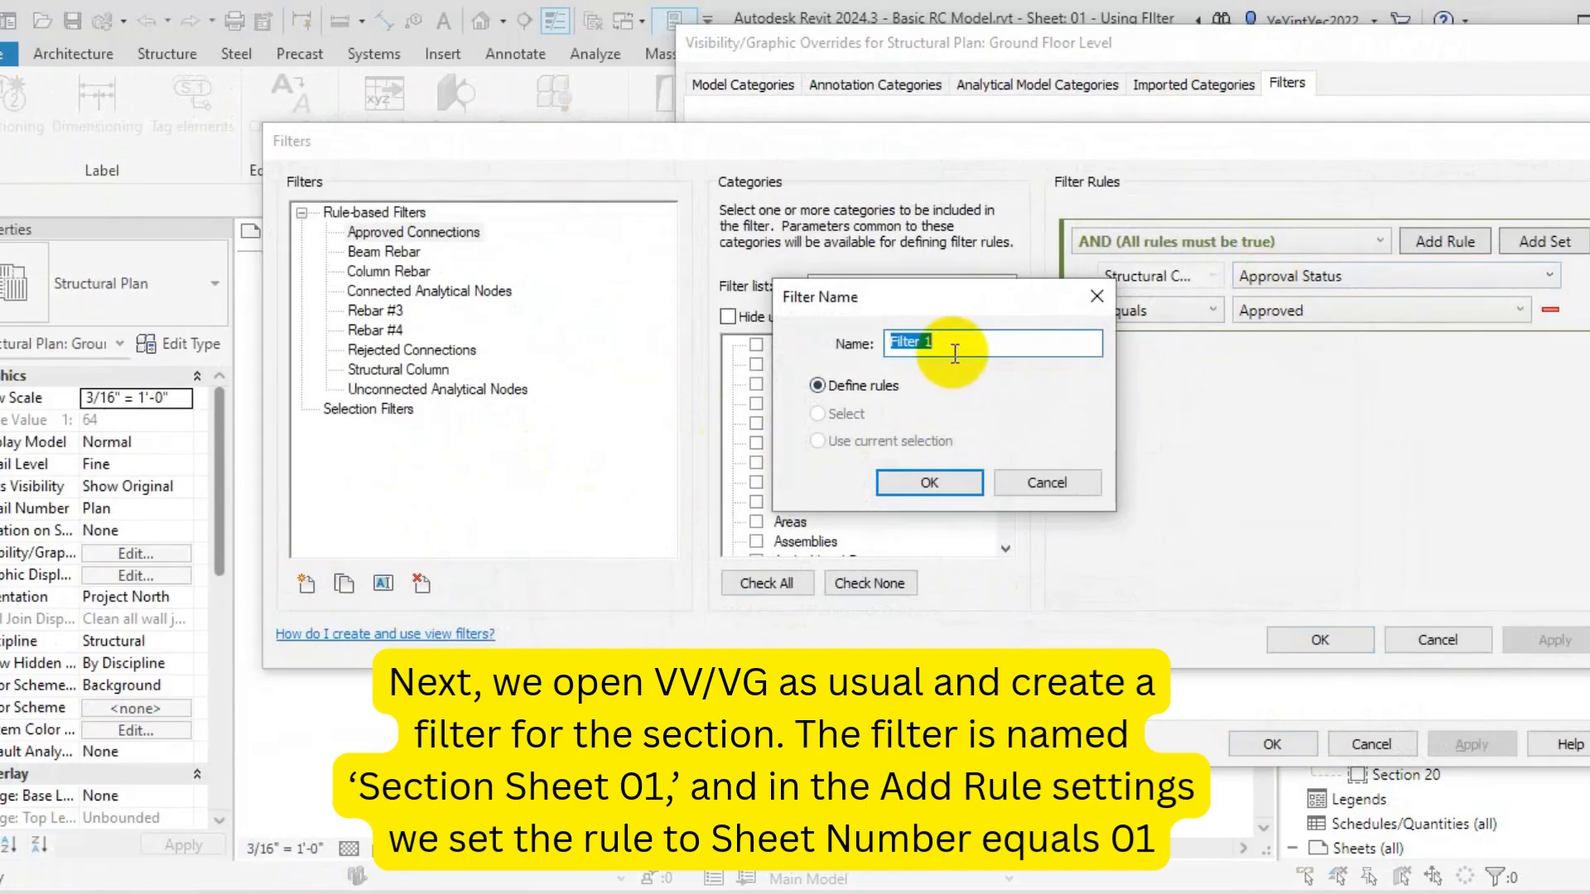
type("Section Shee")
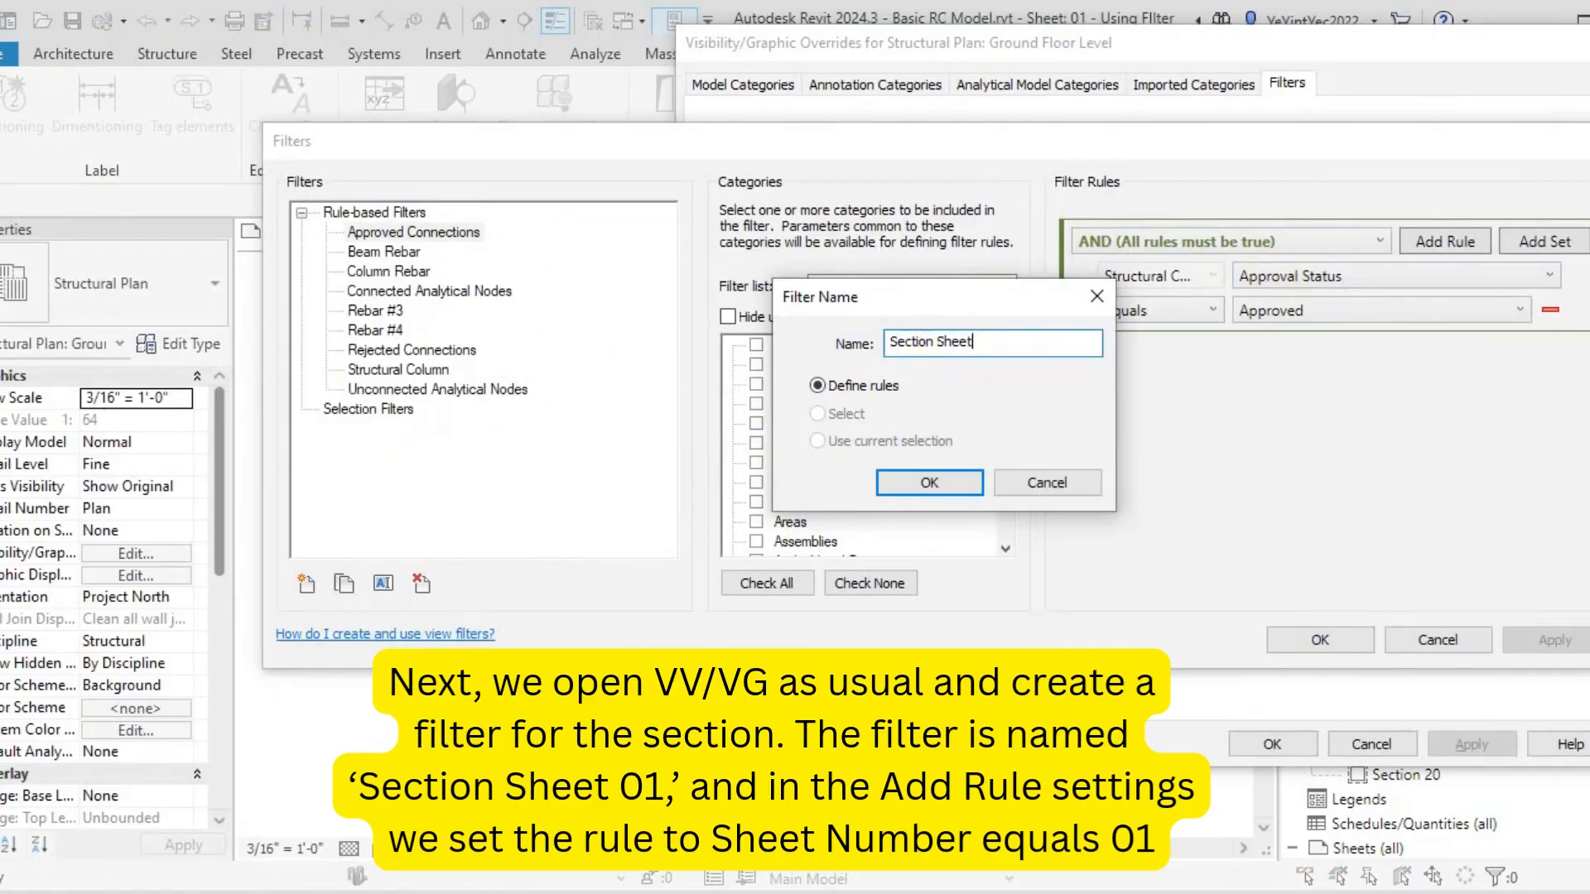
left_click(944, 489)
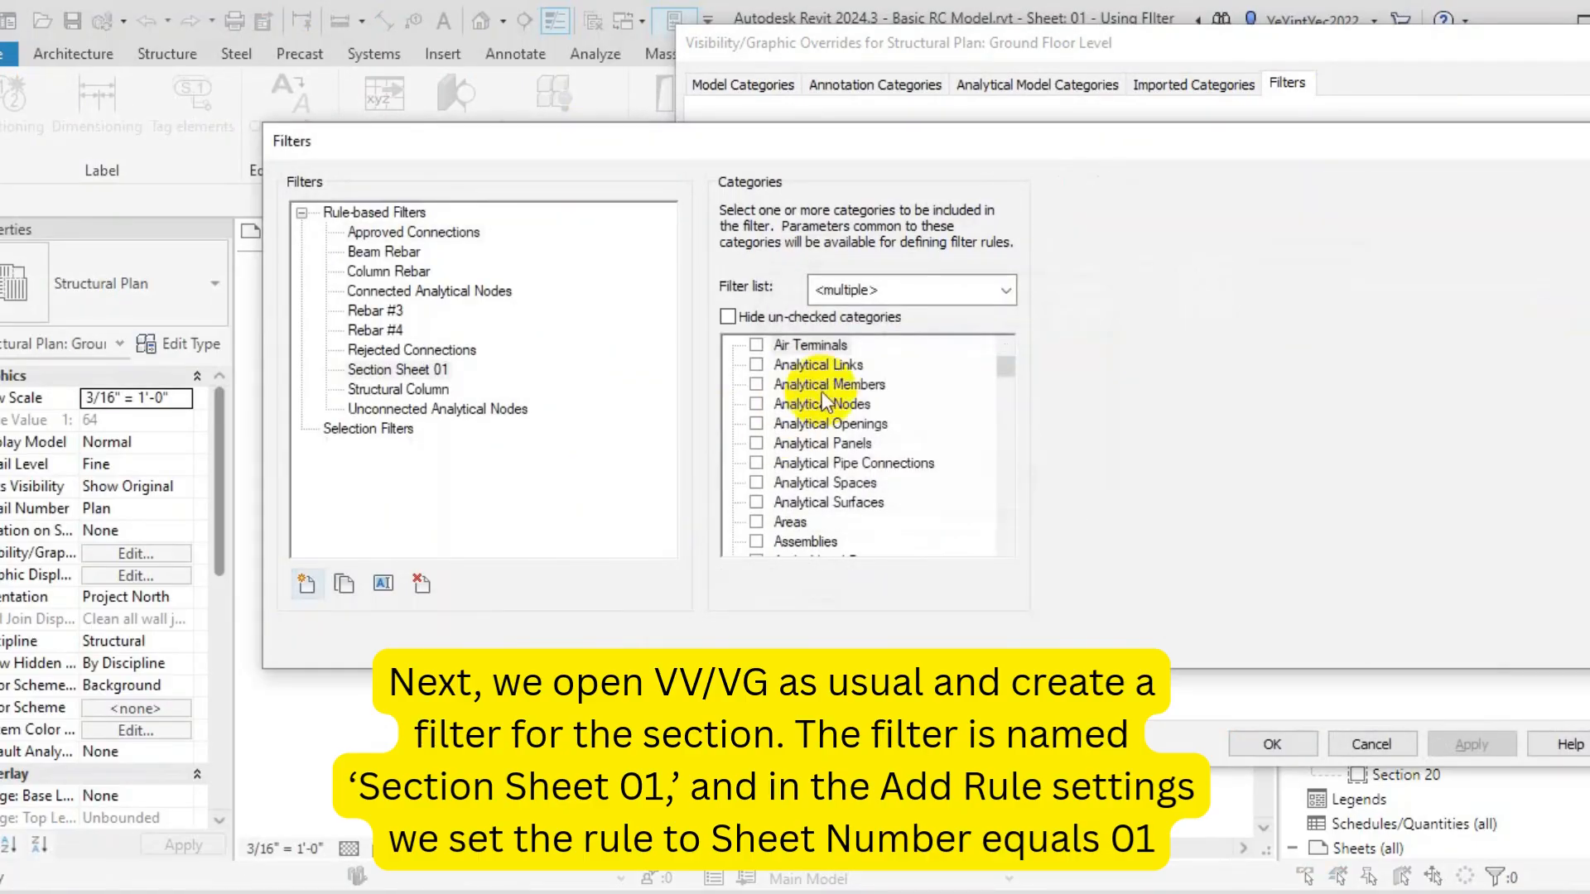
Assign only the Sections category to the Section Sheet 01 filter and hide the un-checked categories
scroll(828, 405, "down", 5)
scroll(837, 423, "down", 3)
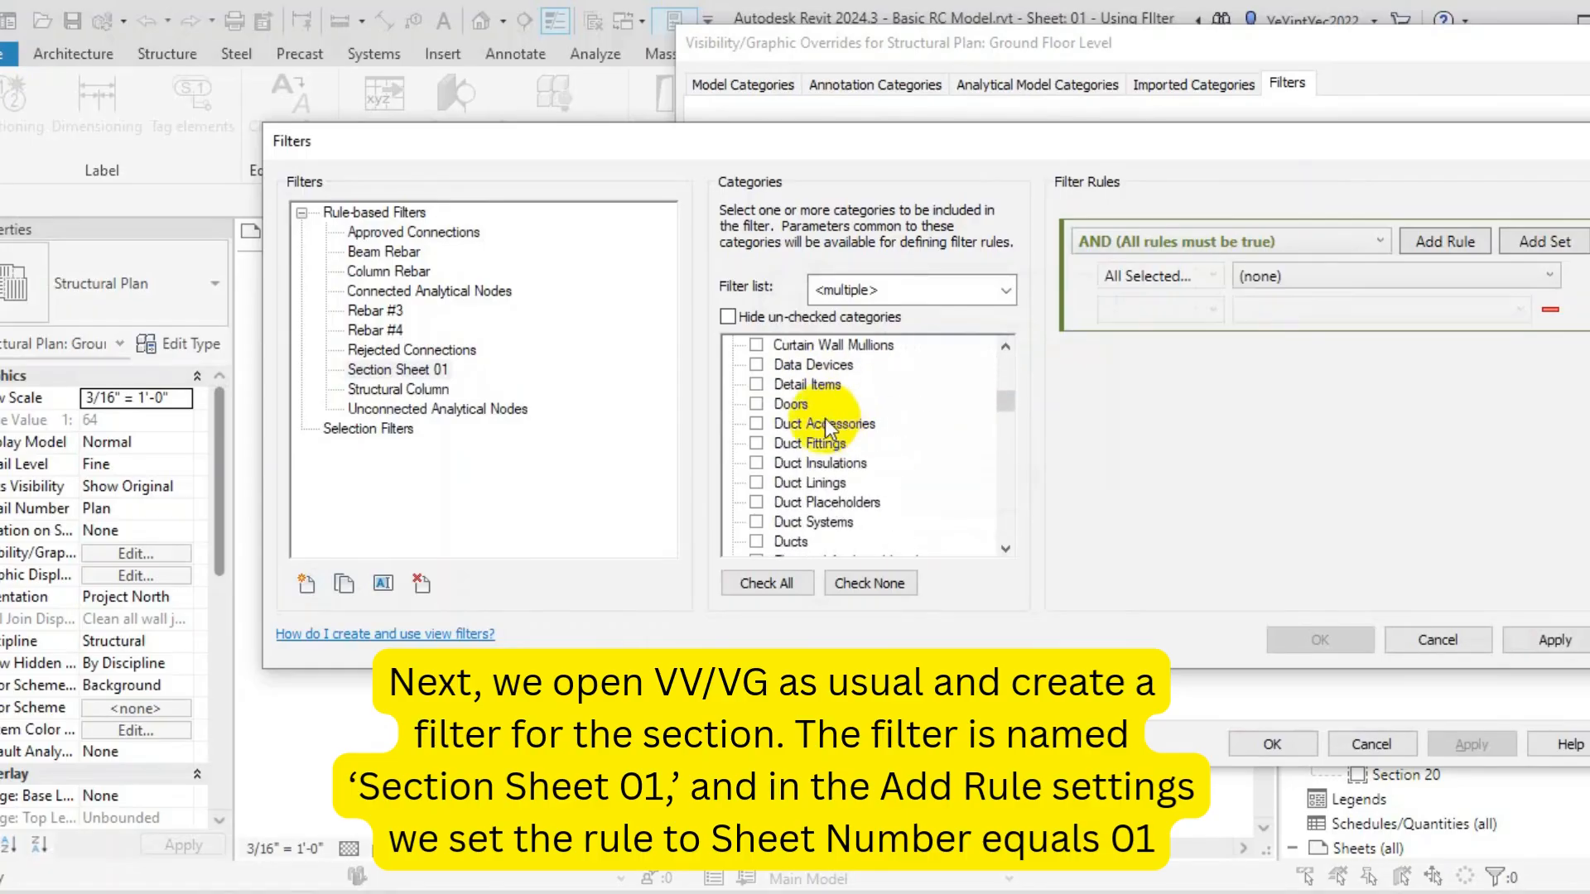
scroll(828, 419, "down", 14)
left_click(756, 522)
left_click(727, 316)
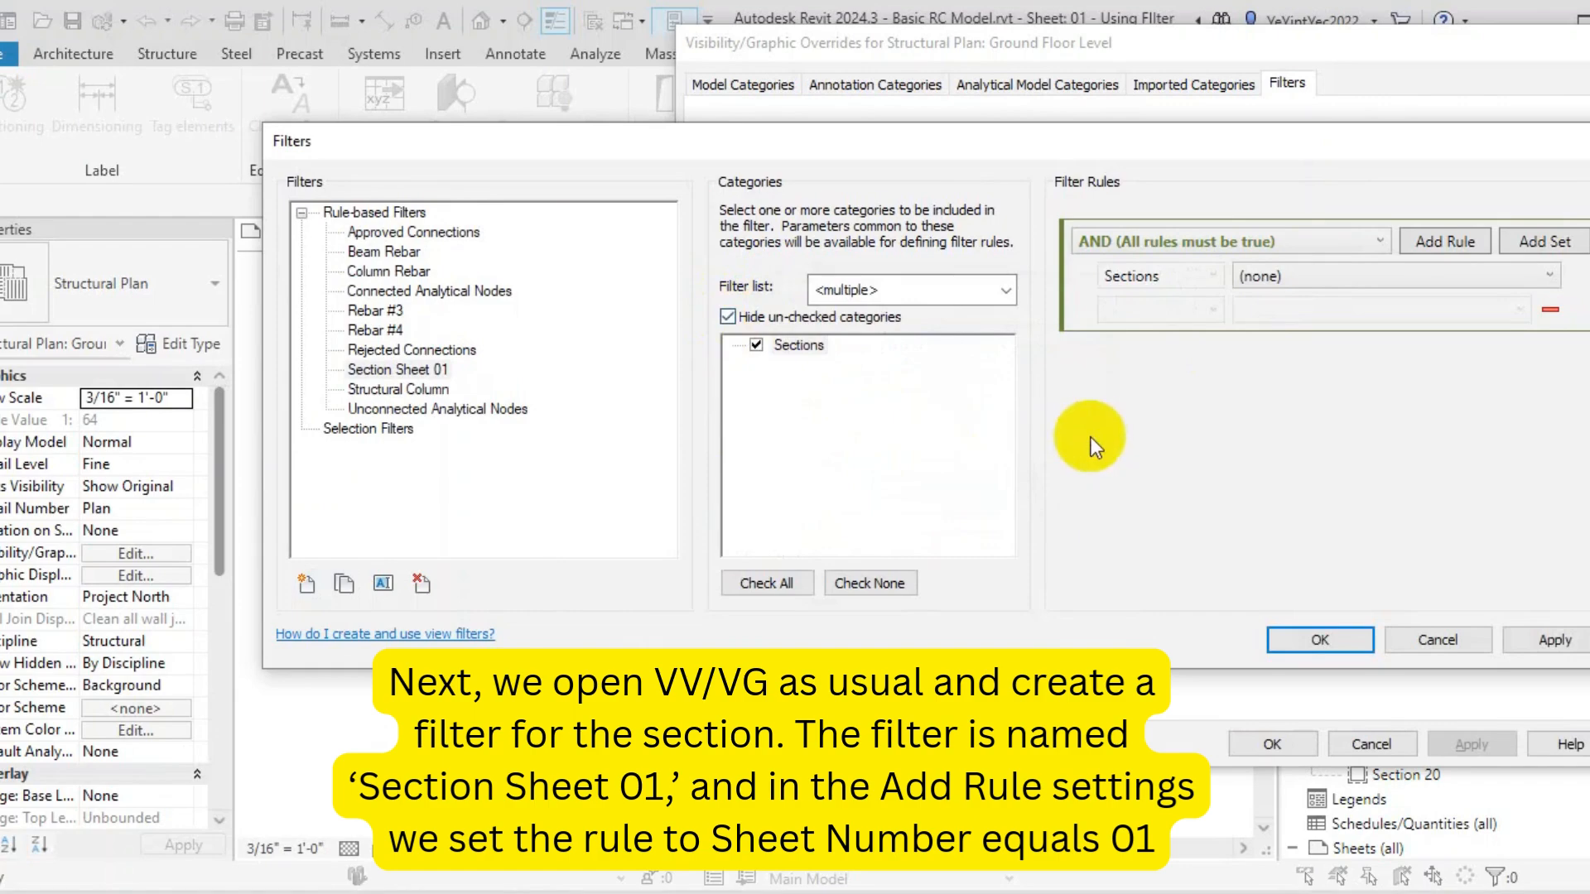
Define the Section Sheet 01 filter rule as Sheet Number equals 01
left_click(1392, 278)
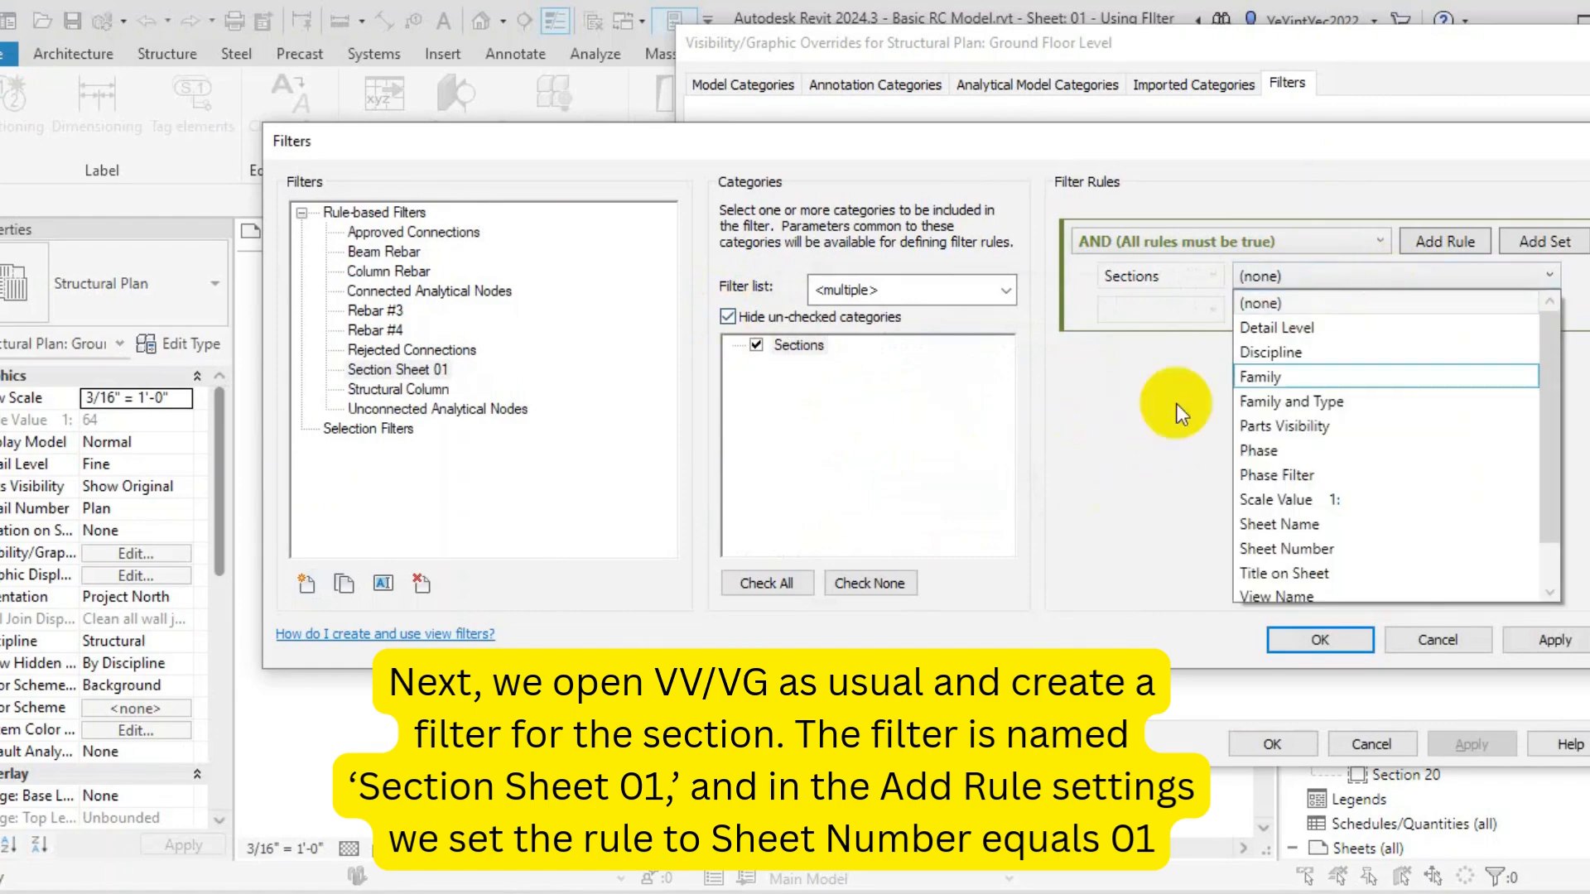
scroll(1373, 450, "down", 1)
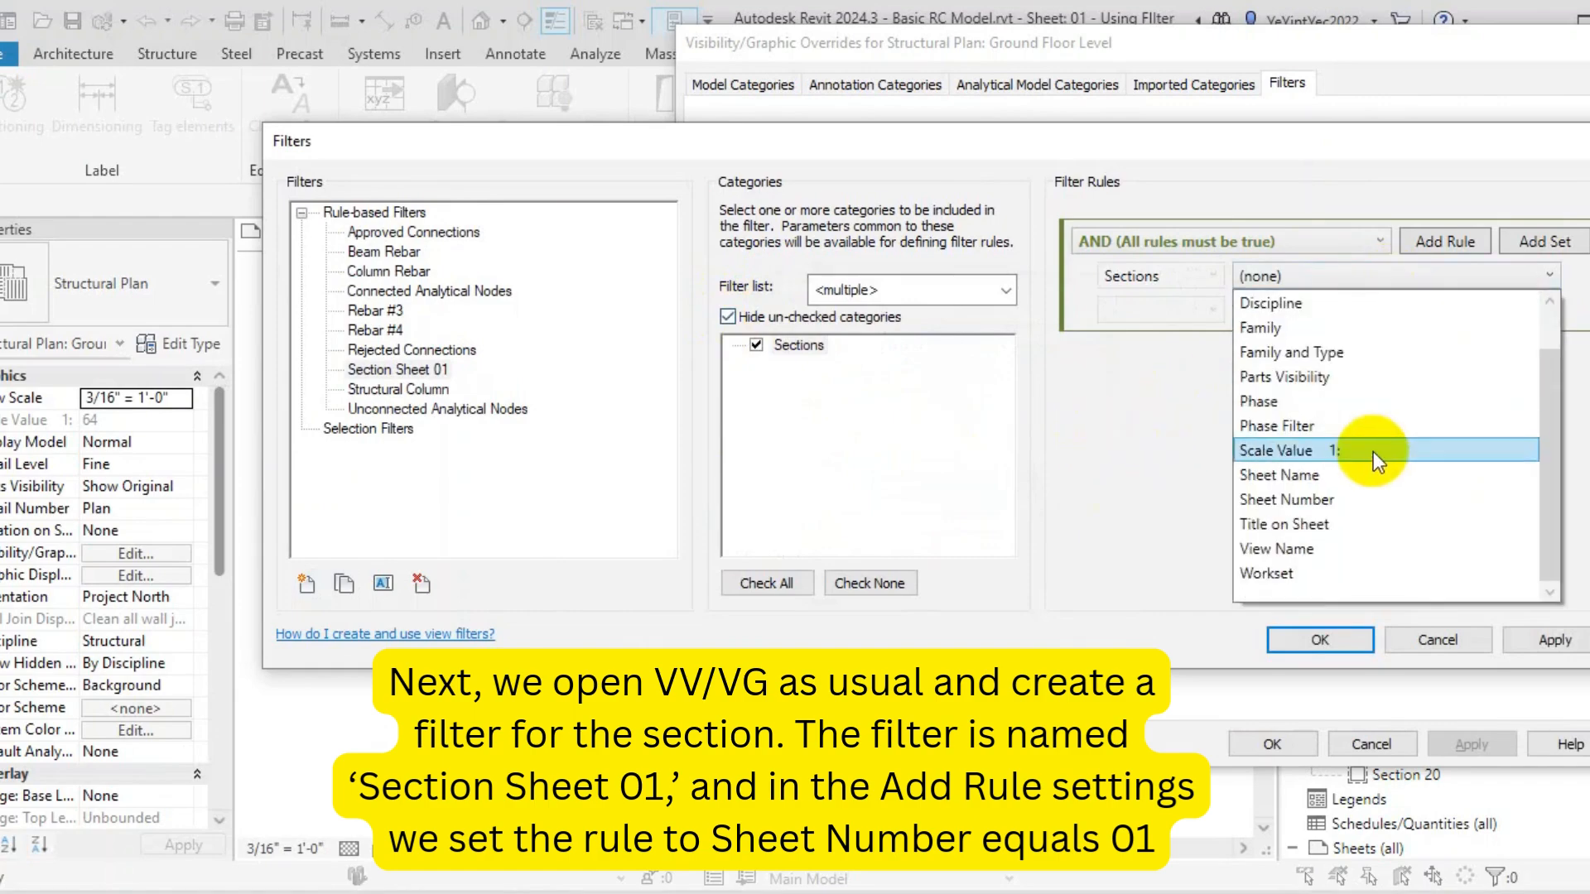
left_click(1348, 499)
left_click(1518, 308)
left_click(1208, 311)
left_click(1163, 334)
left_click(1517, 306)
left_click(1497, 311)
left_click(1515, 310)
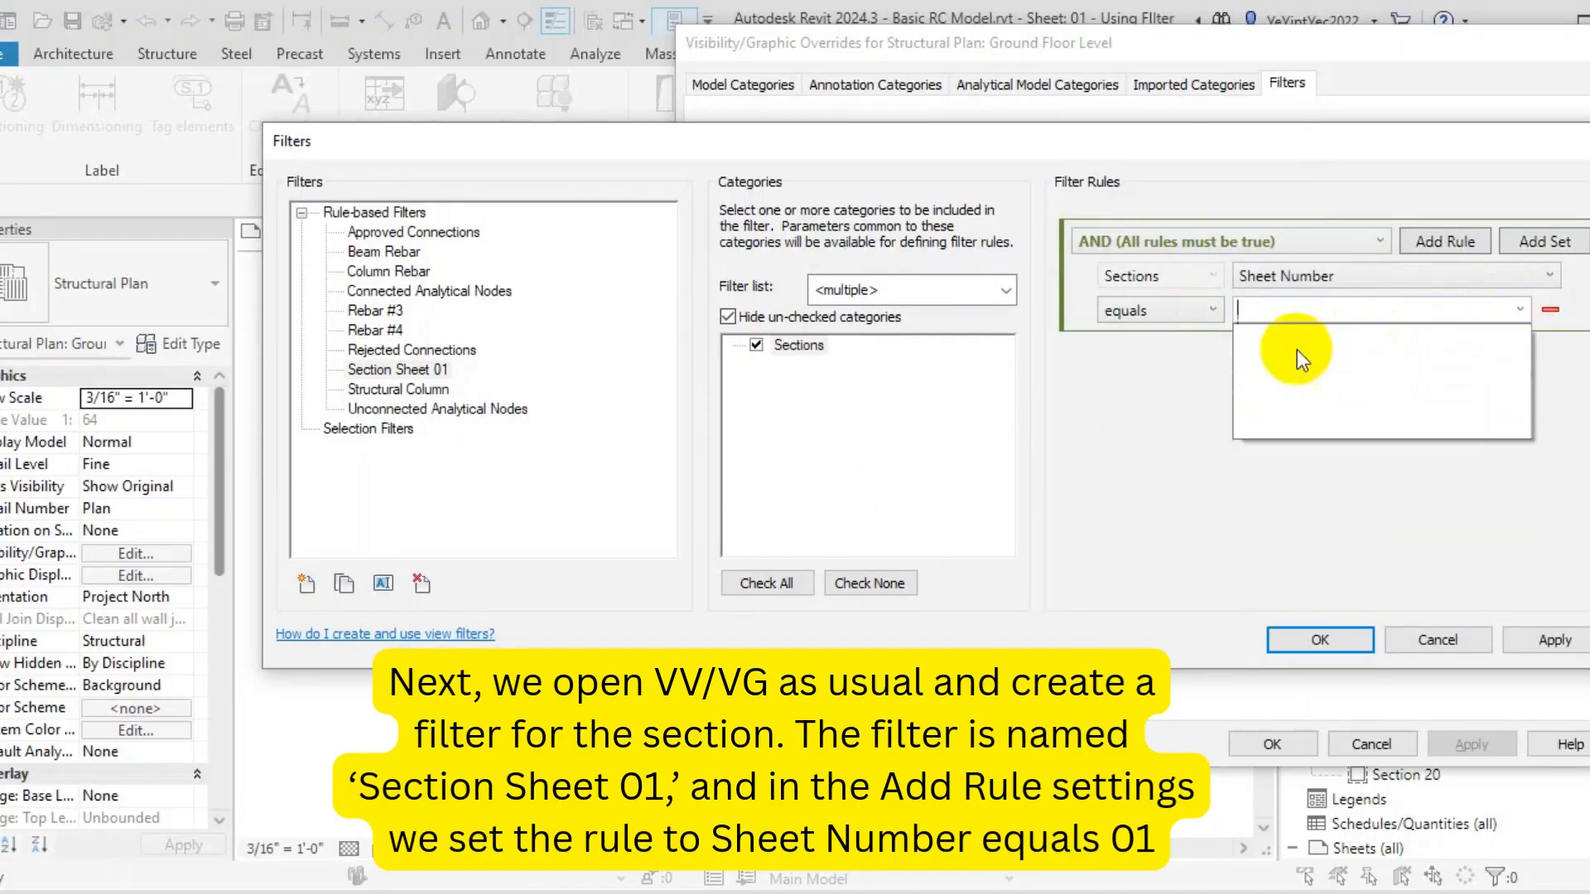
left_click(1279, 336)
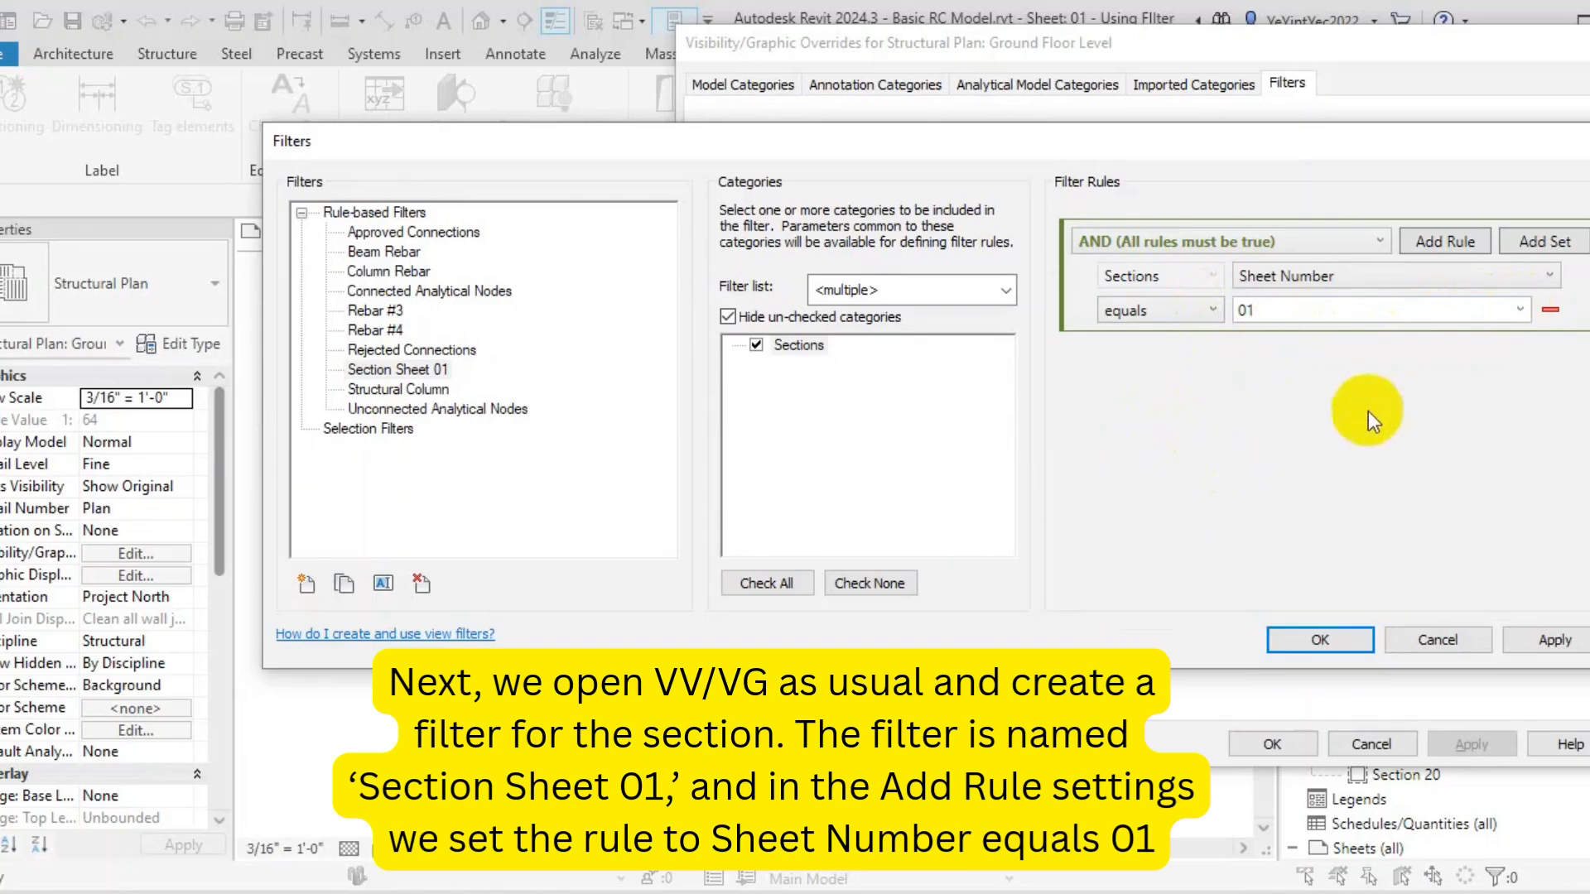
Save the filter definition and add Section Sheet 01 to the Ground Floor Level plan's filters
left_click(1317, 641)
left_click(1092, 445)
left_click(1056, 588)
Reopen the Section Sheet 01 filter definition and change its rule operator to does not equal, keeping 01
left_click(1061, 621)
left_click(1169, 311)
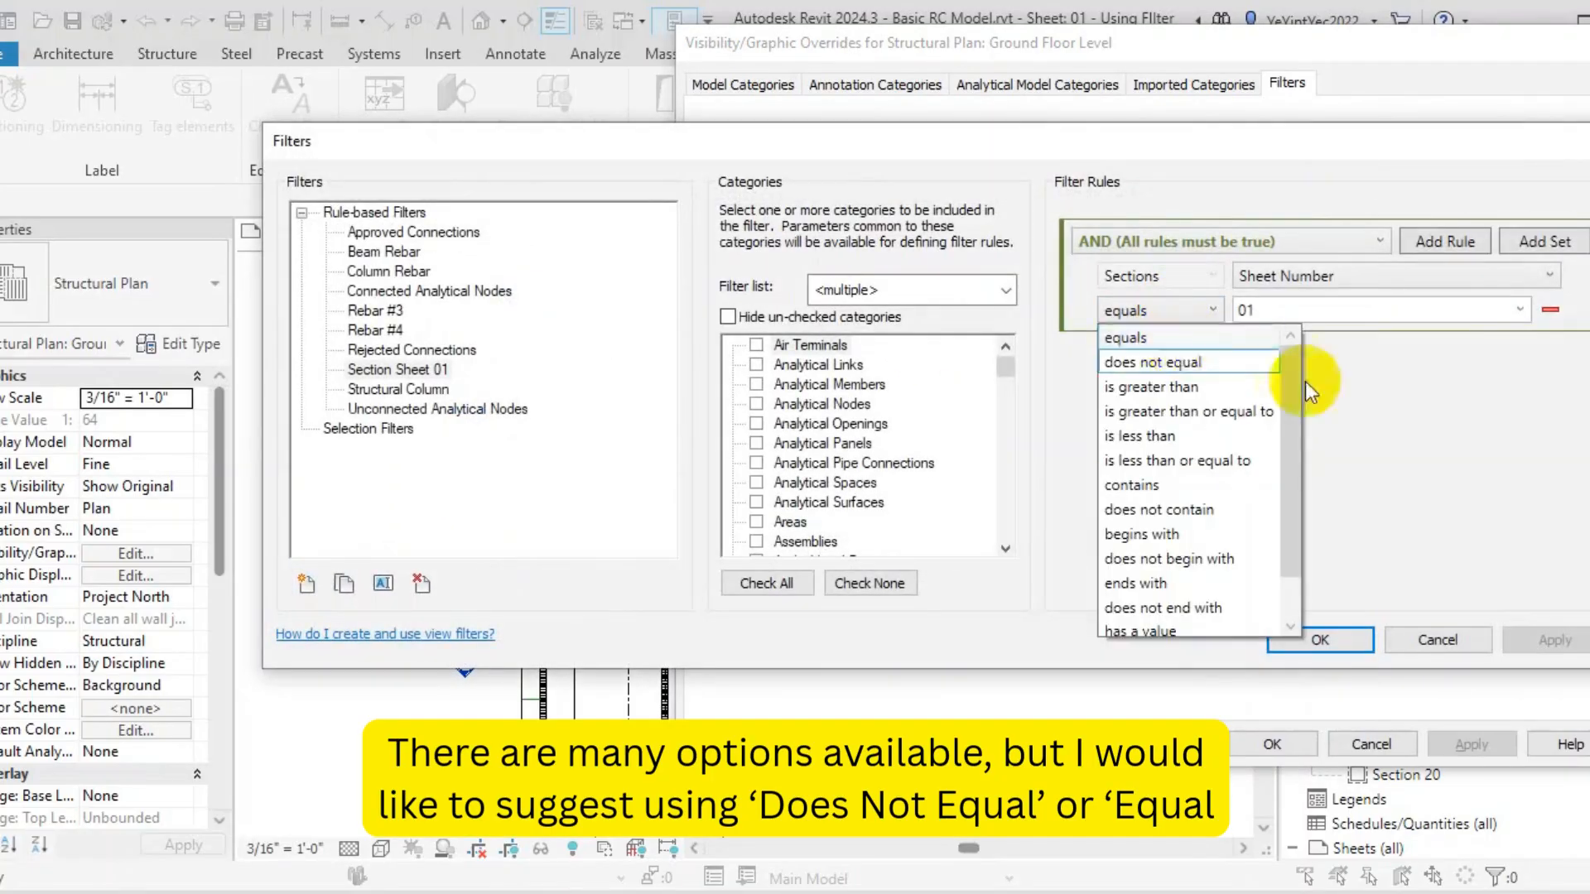
left_click(1354, 404)
left_click(1153, 310)
left_click(1172, 365)
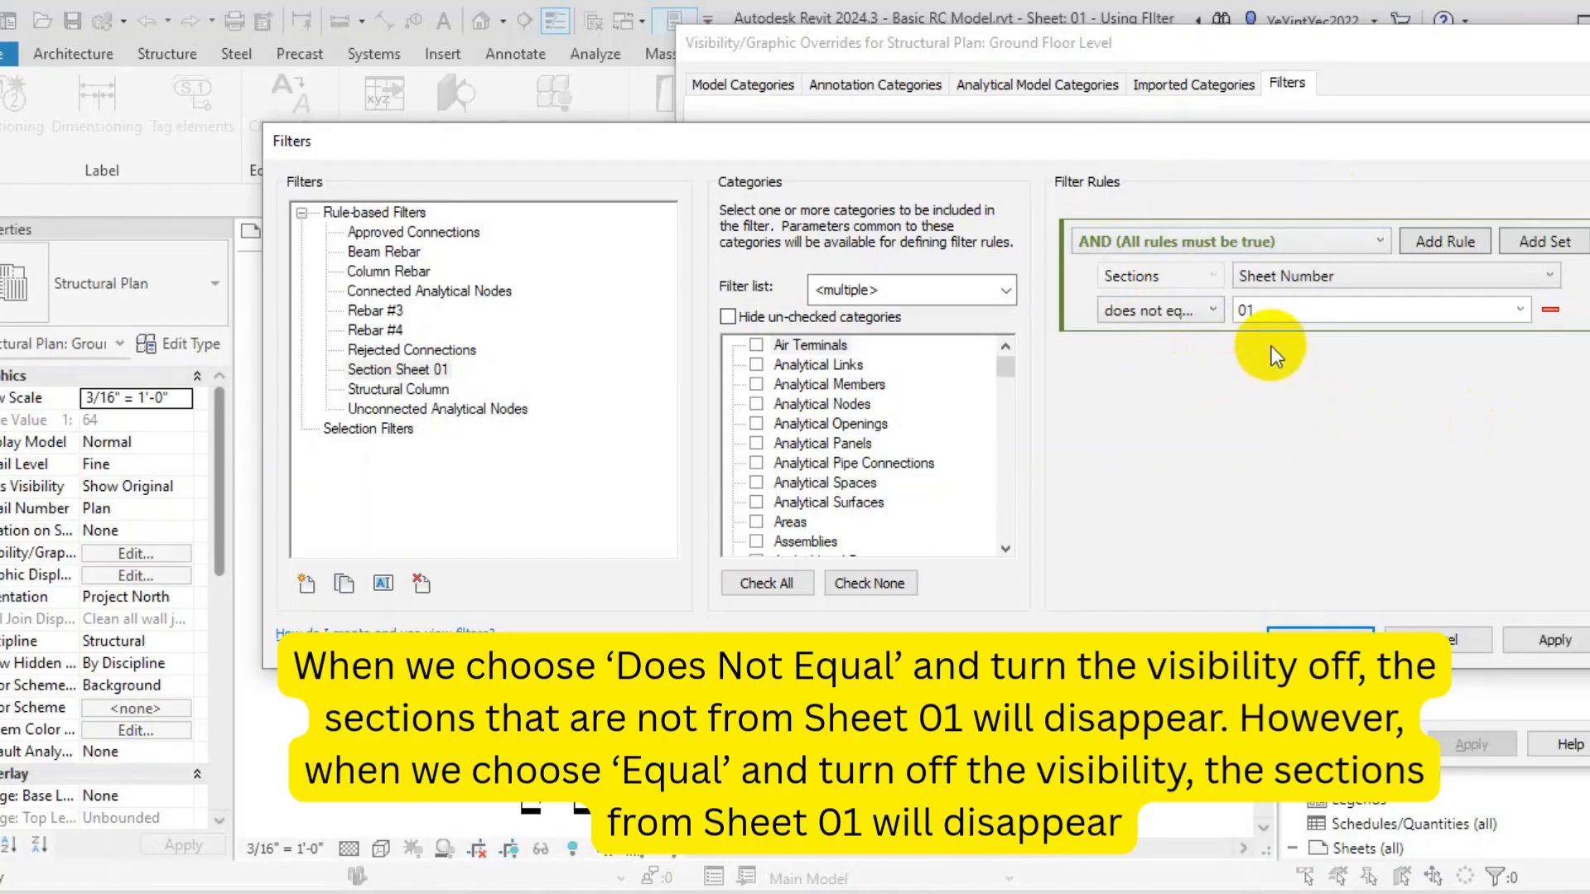
left_click(1197, 310)
left_click(1410, 516)
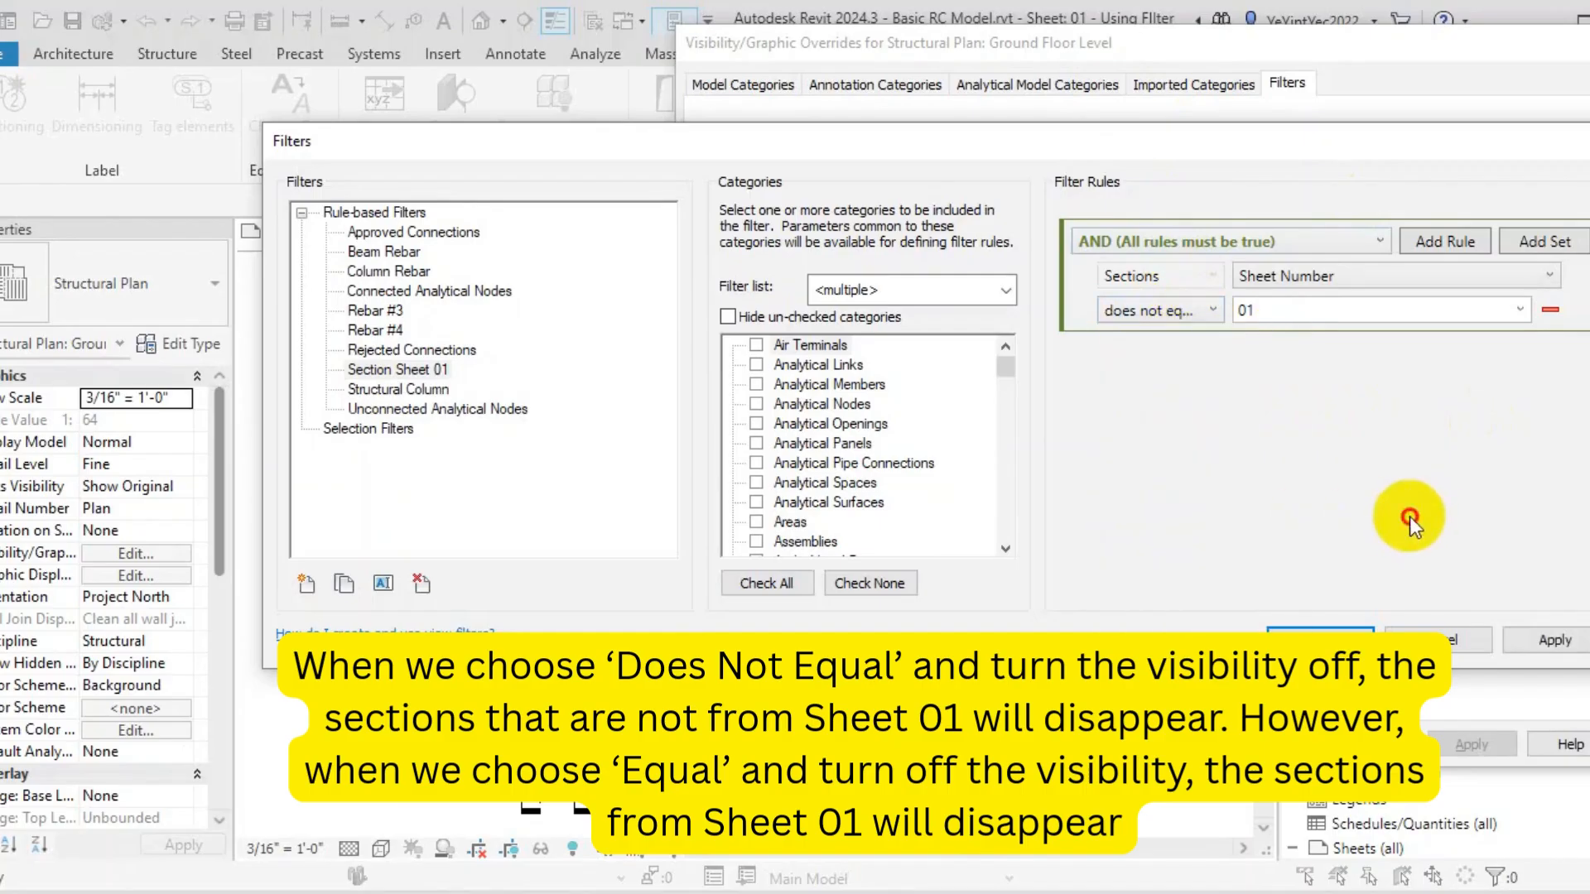
left_click(1320, 639)
Toggle the Section Sheet 01 filter's visibility off and on, and compare the section markers in the plan
left_click(1006, 195)
left_click(1470, 745)
left_click(1004, 195)
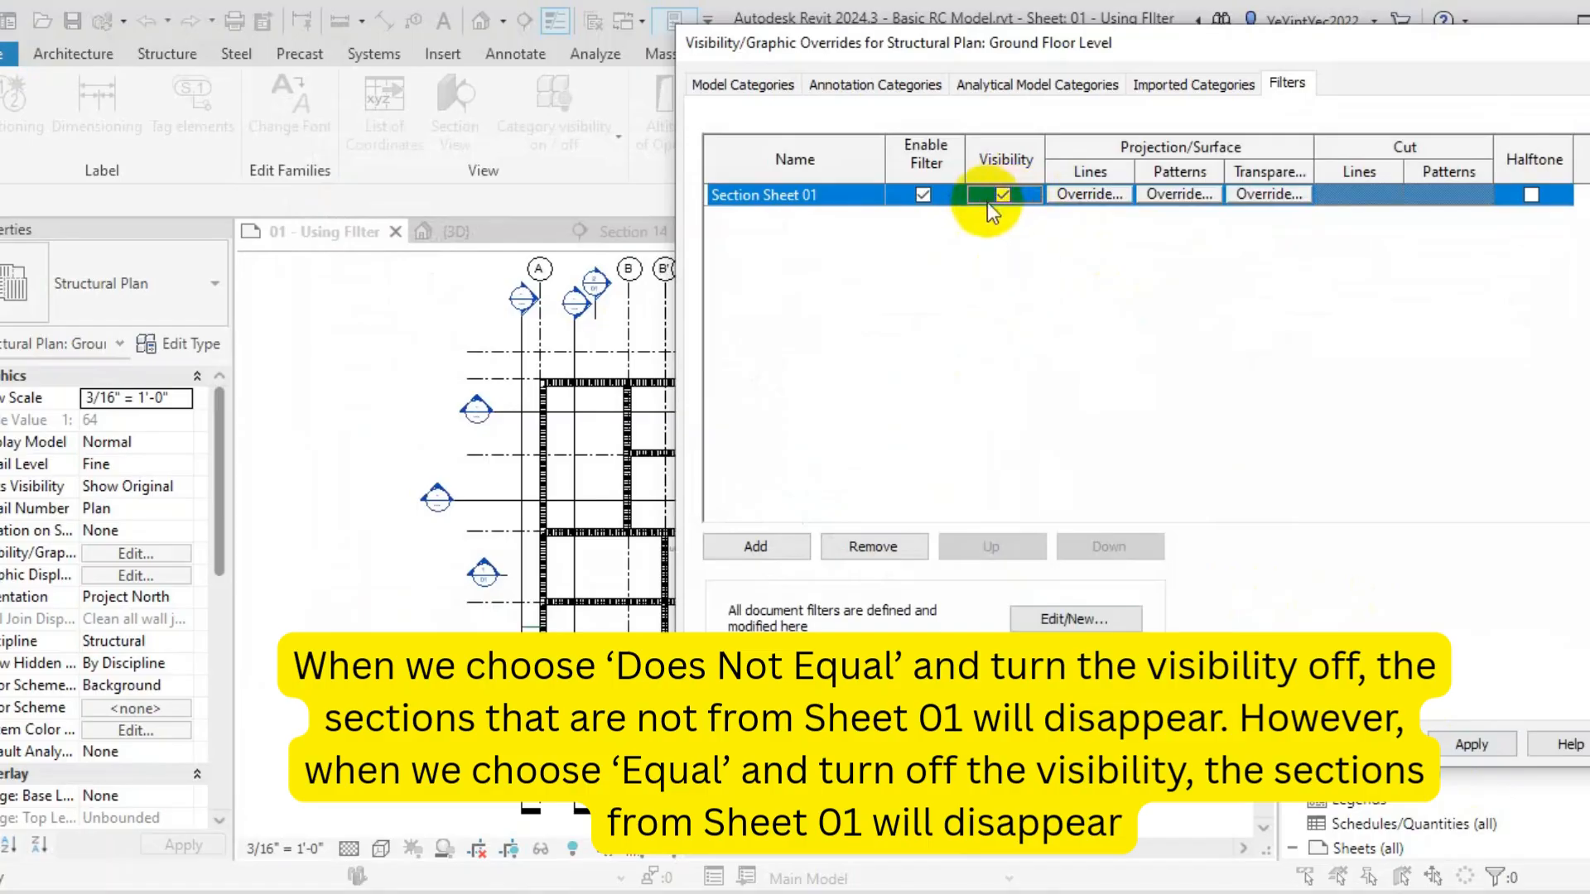
left_click(1471, 744)
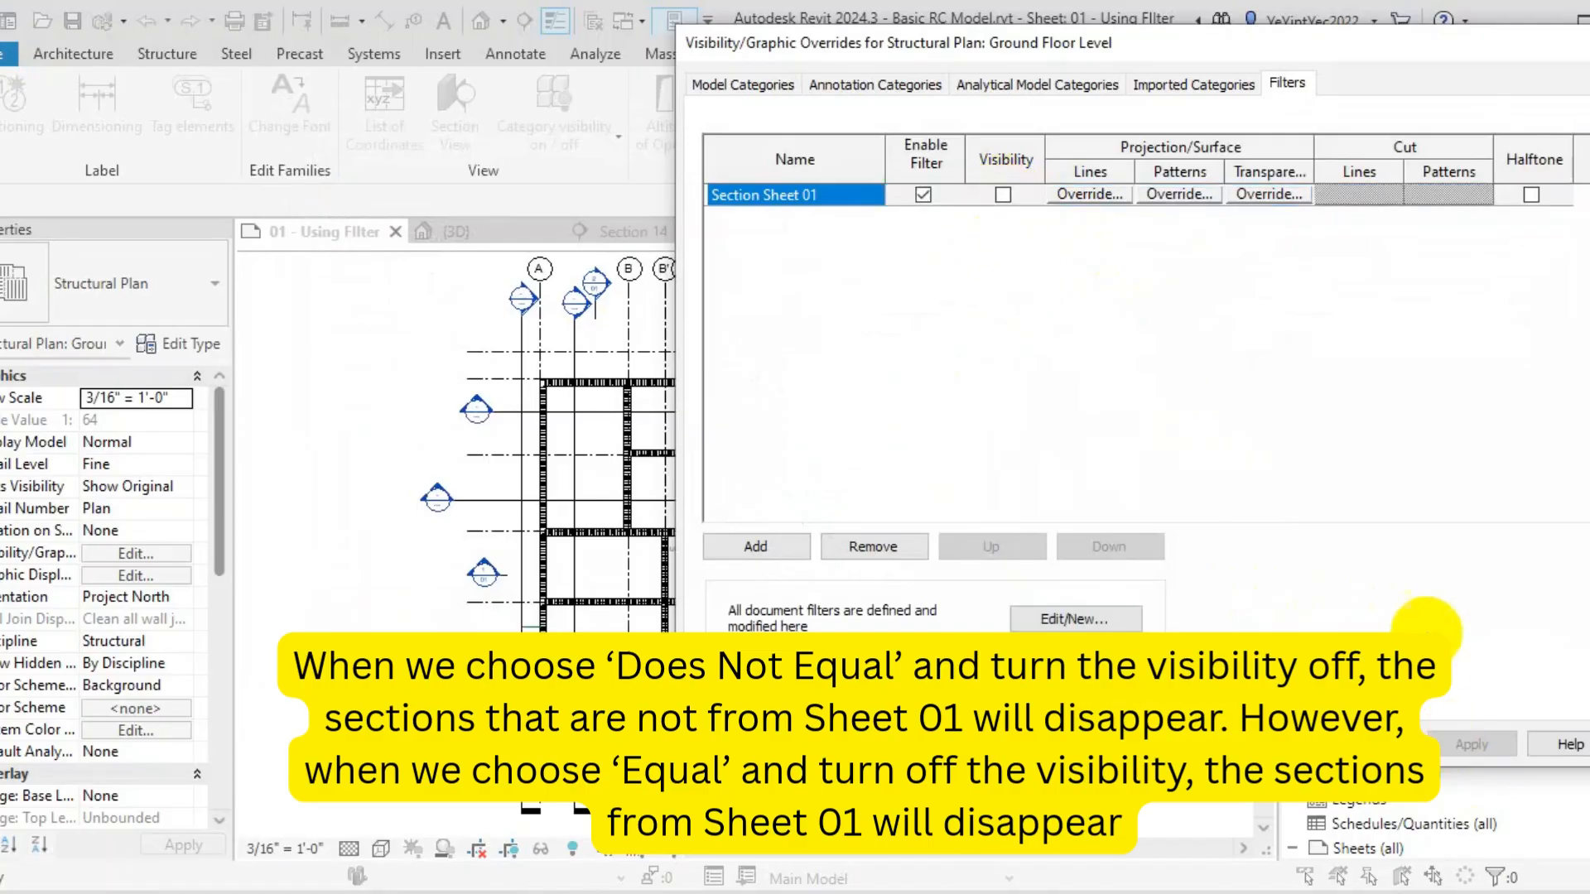
left_click(1003, 195)
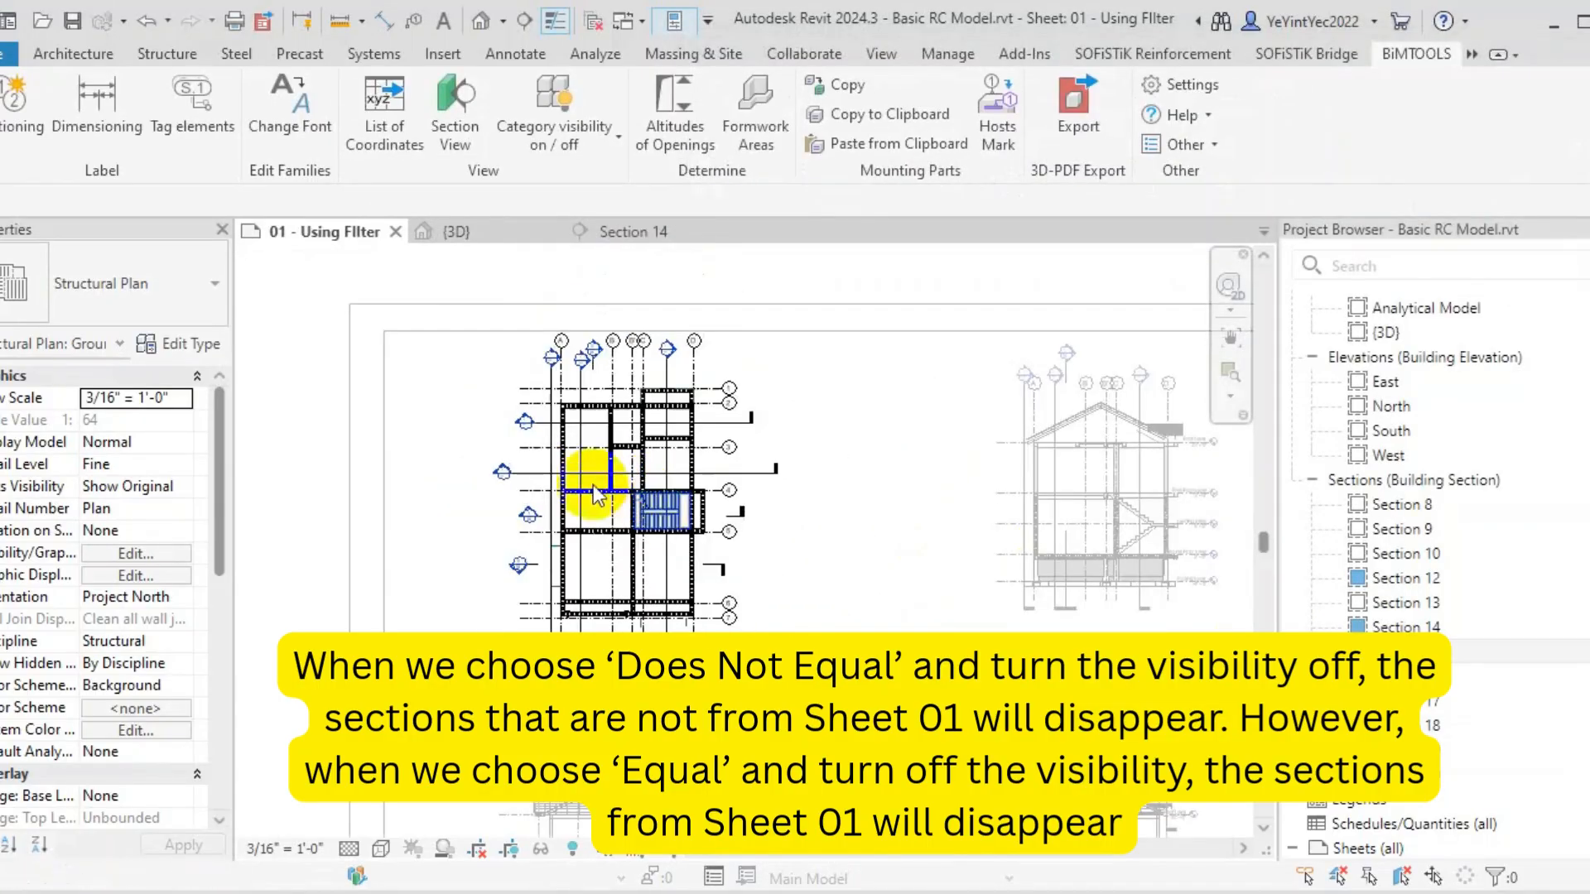
scroll(473, 344, "up", 4)
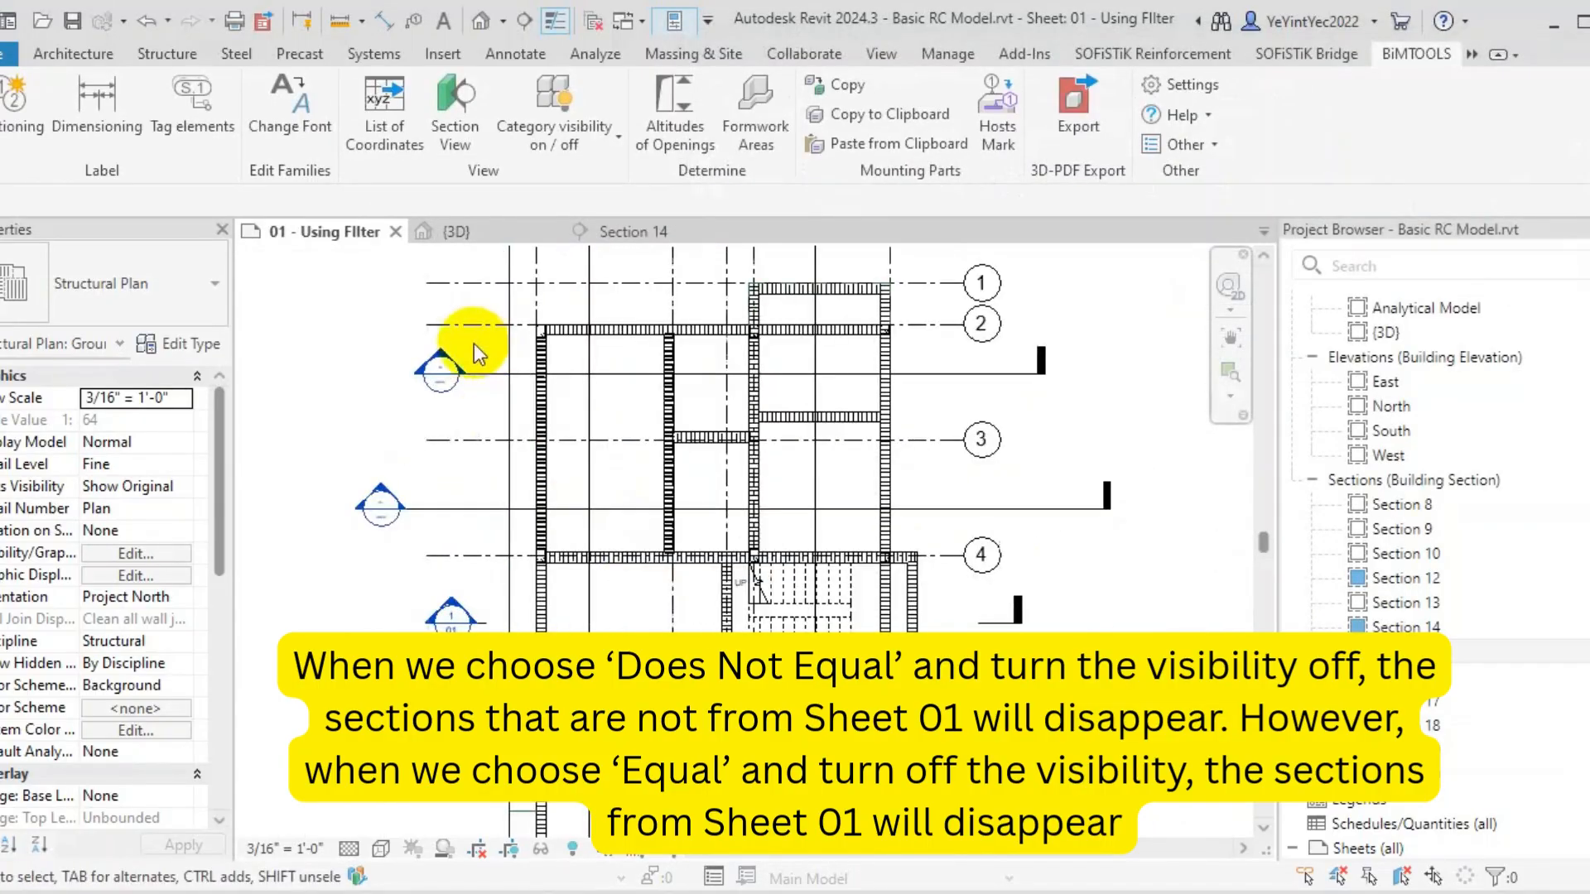
scroll(439, 464, "down", 5)
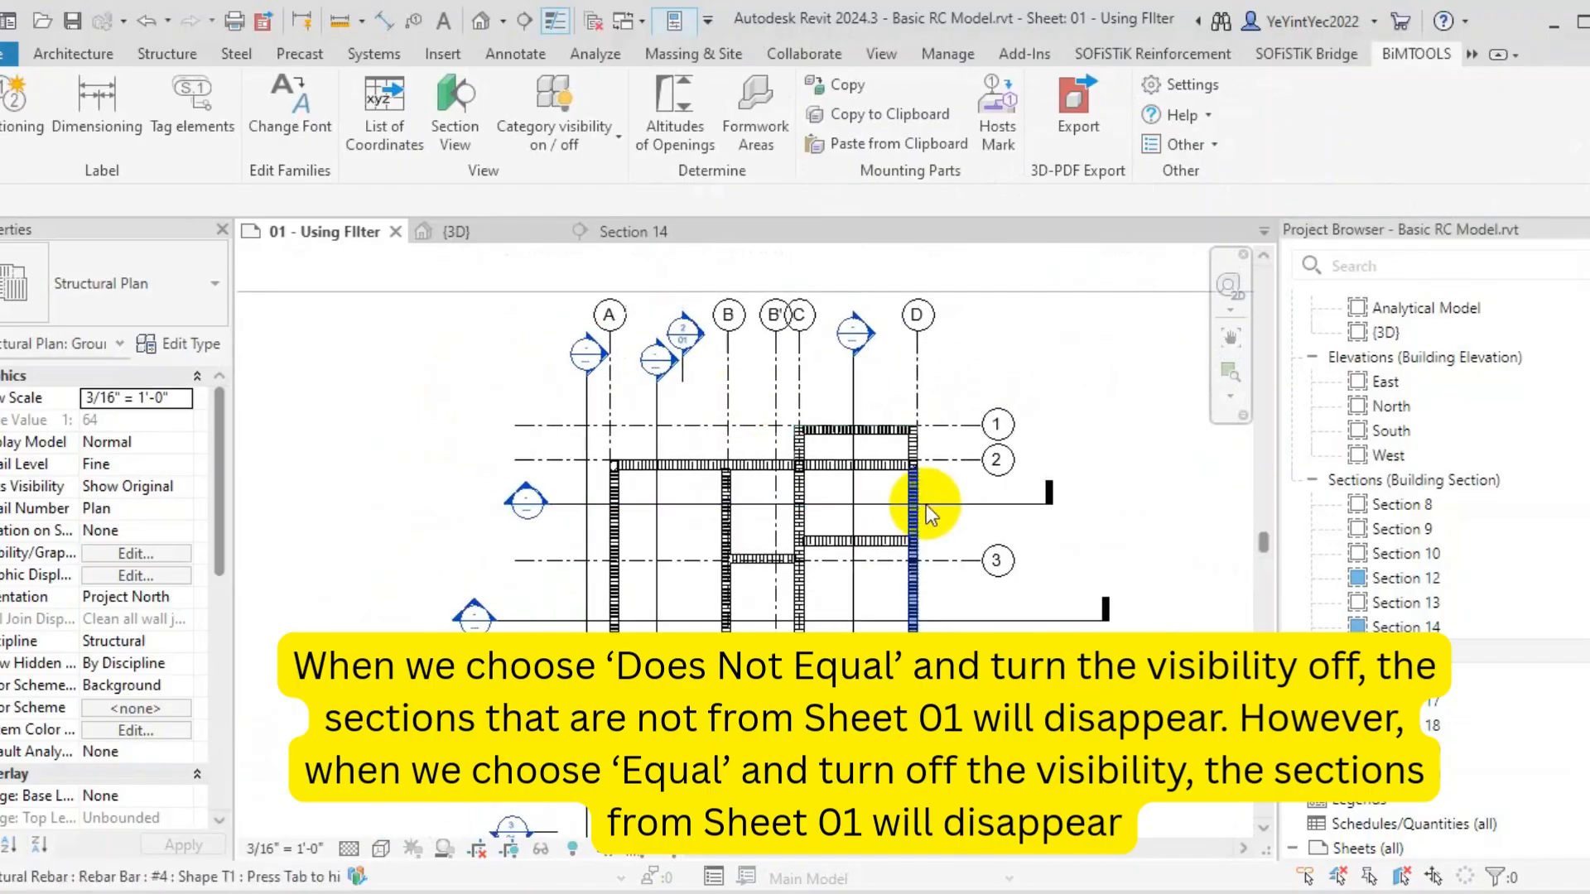
Turn off the visibility of the Section Sheet 01 filter in the Ground Floor Level plan
key("v")
key("g")
left_click(1286, 86)
left_click(1003, 195)
left_click(1463, 748)
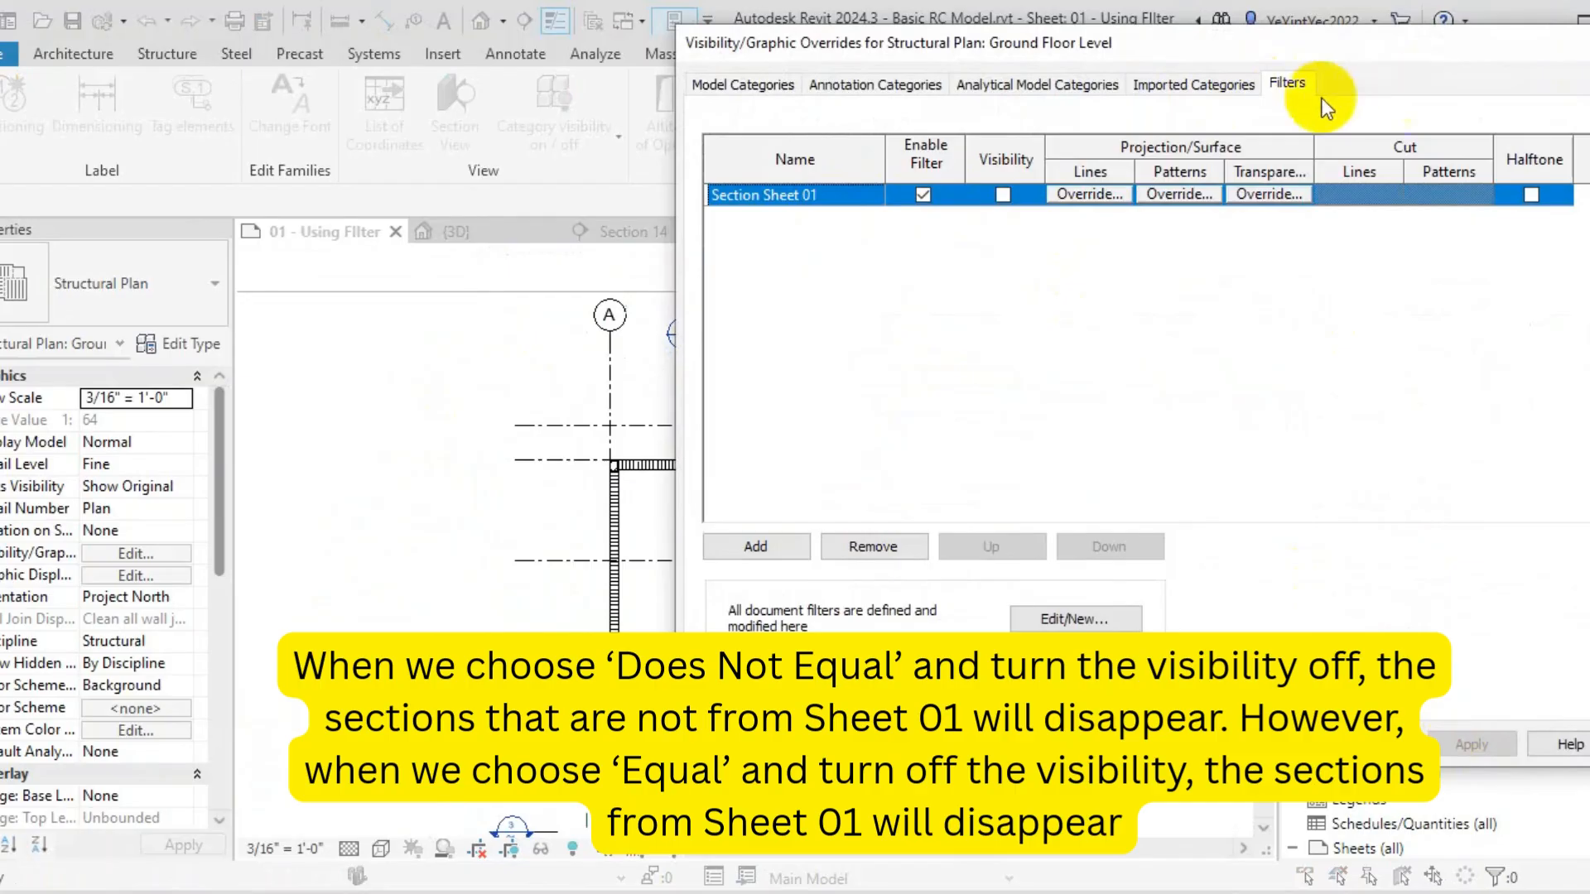
Change the Section Sheet 01 filter rule to Sheet Number equals 01
left_click(1075, 620)
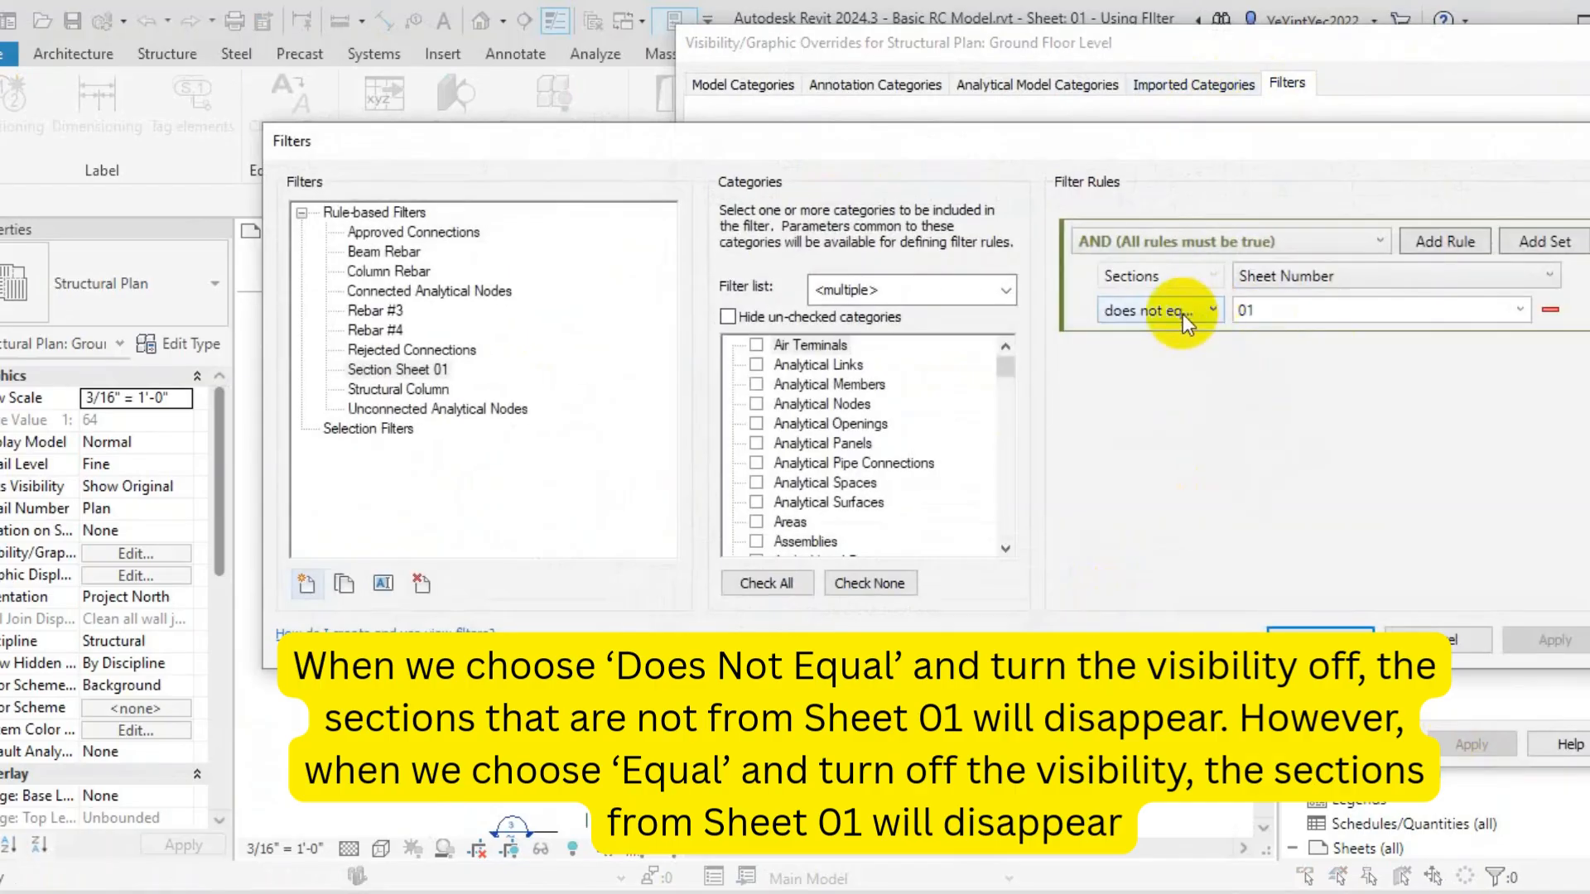
left_click(1182, 313)
left_click(1164, 329)
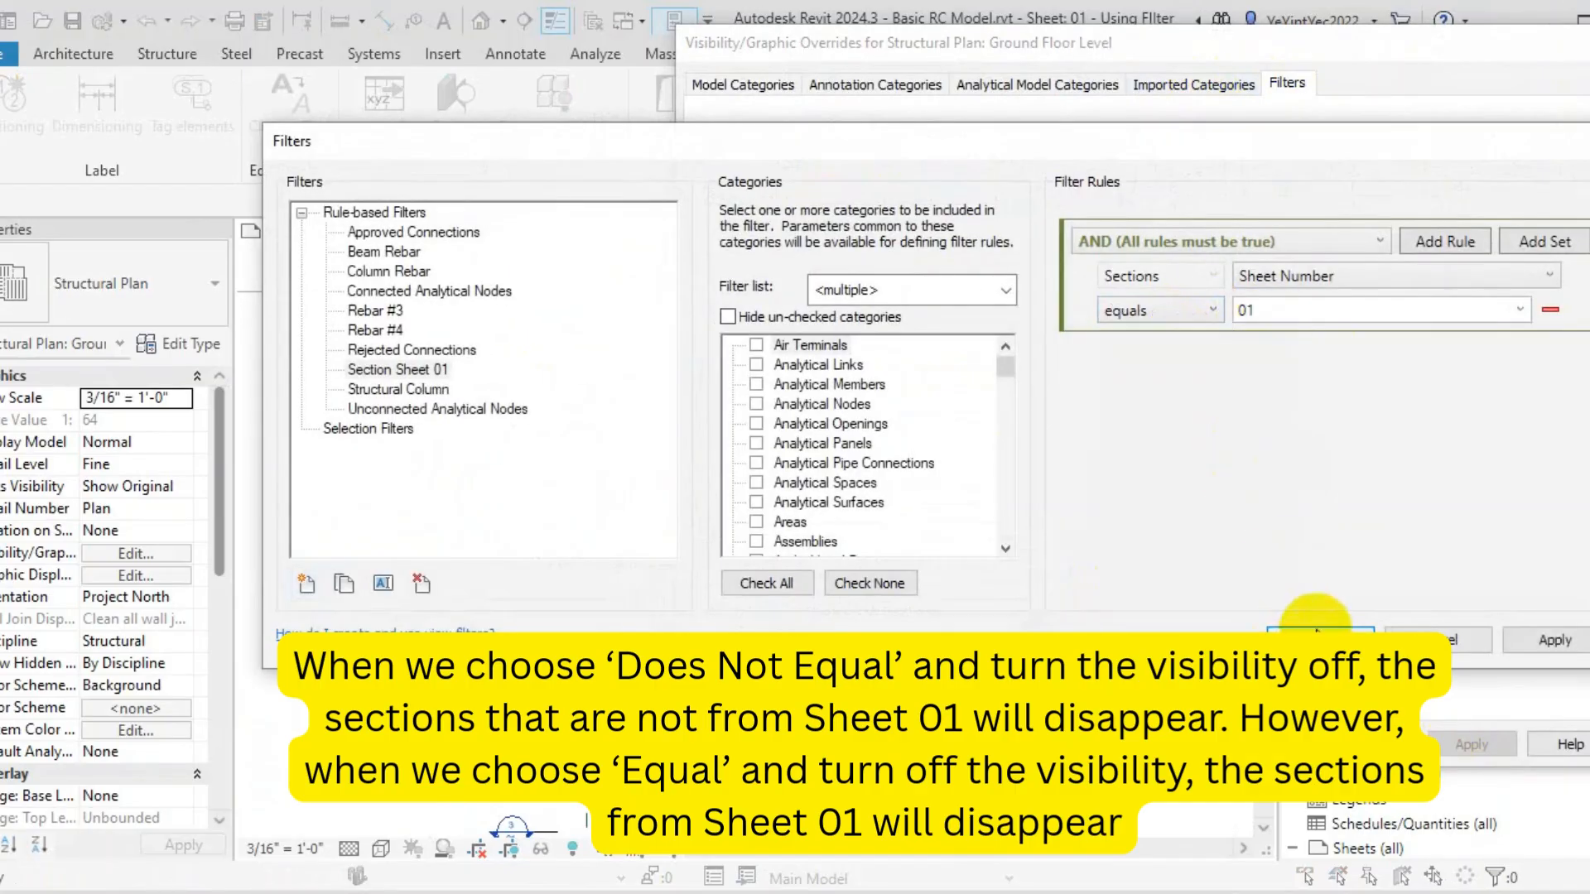
left_click(1319, 637)
Toggle the filter's visibility on and off to compare which section markers the equals rule hides
left_click(1005, 193)
left_click(1496, 750)
left_click(1003, 195)
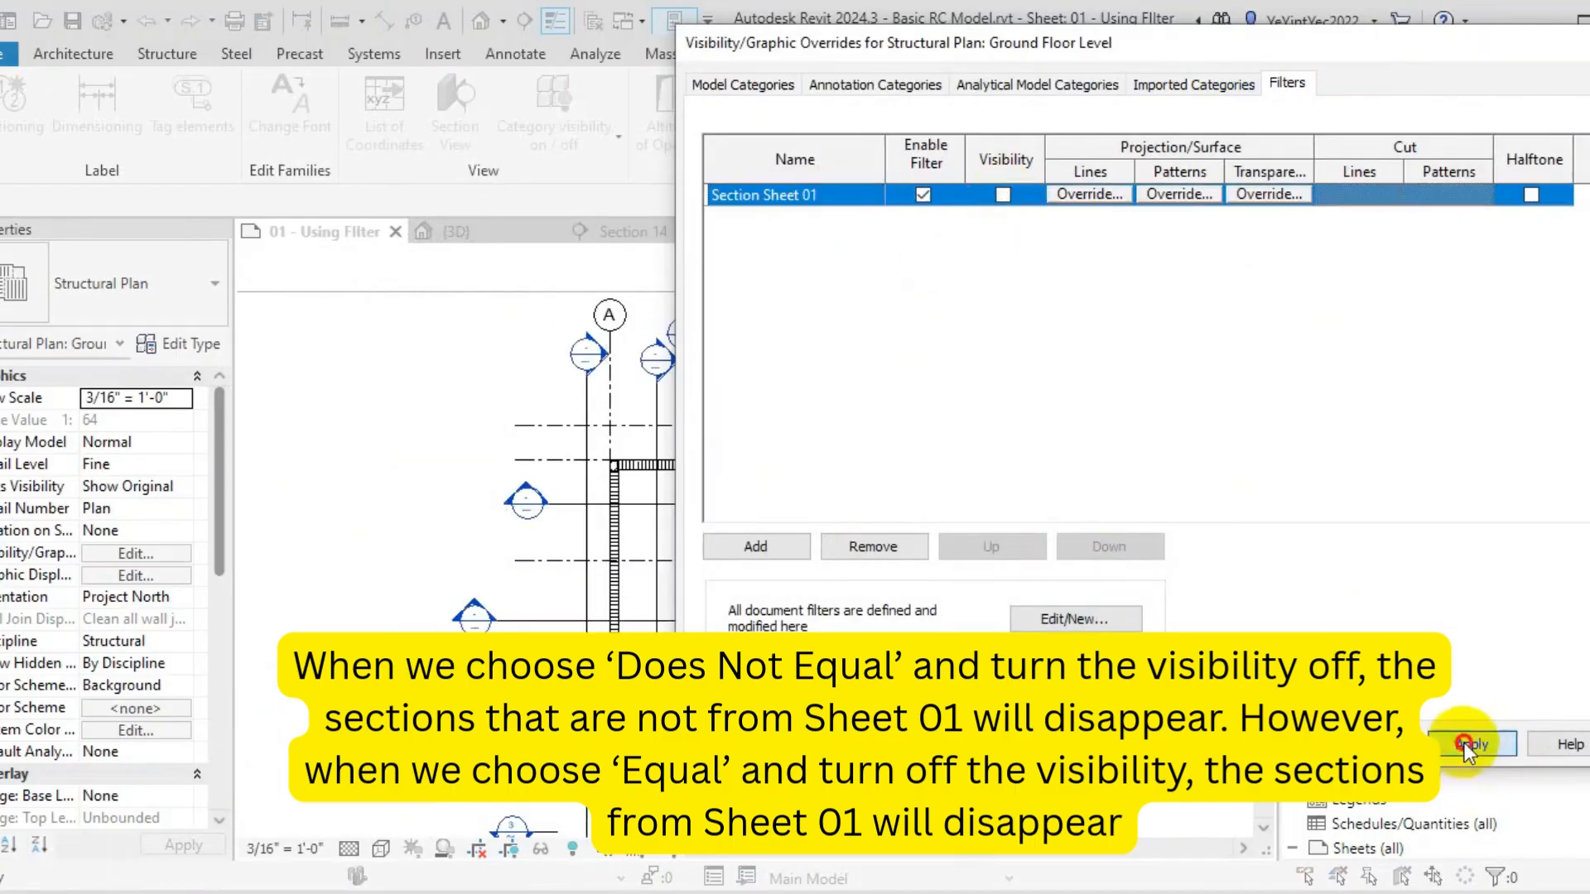
left_click(1473, 744)
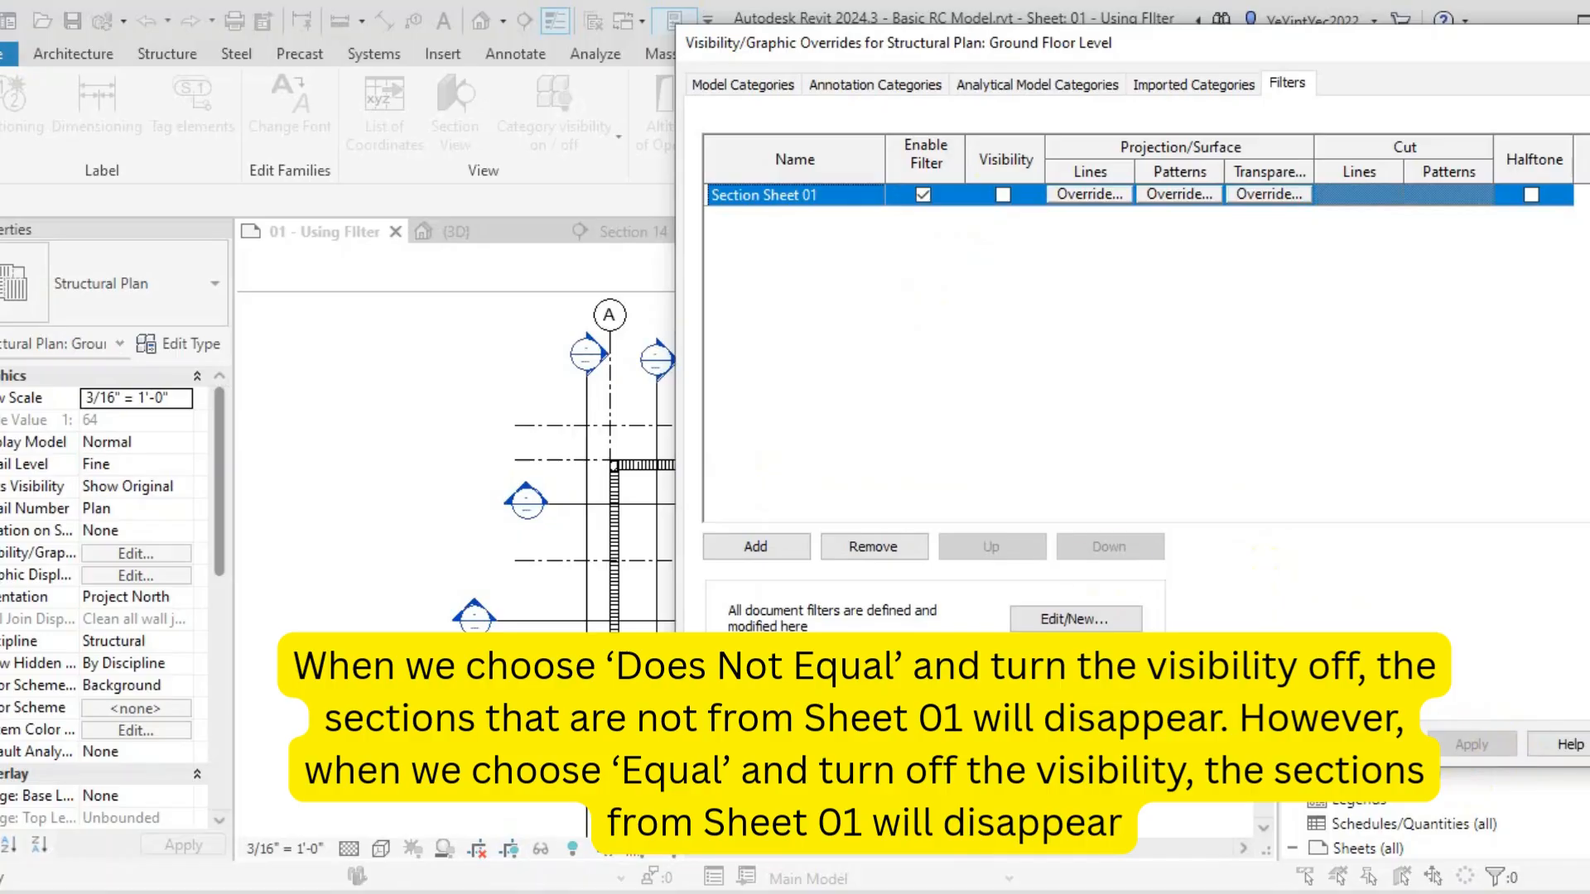
Set the Section Sheet 01 rule to does not equal 01 and hide the matching sections in the plan
left_click(1074, 618)
left_click(1160, 310)
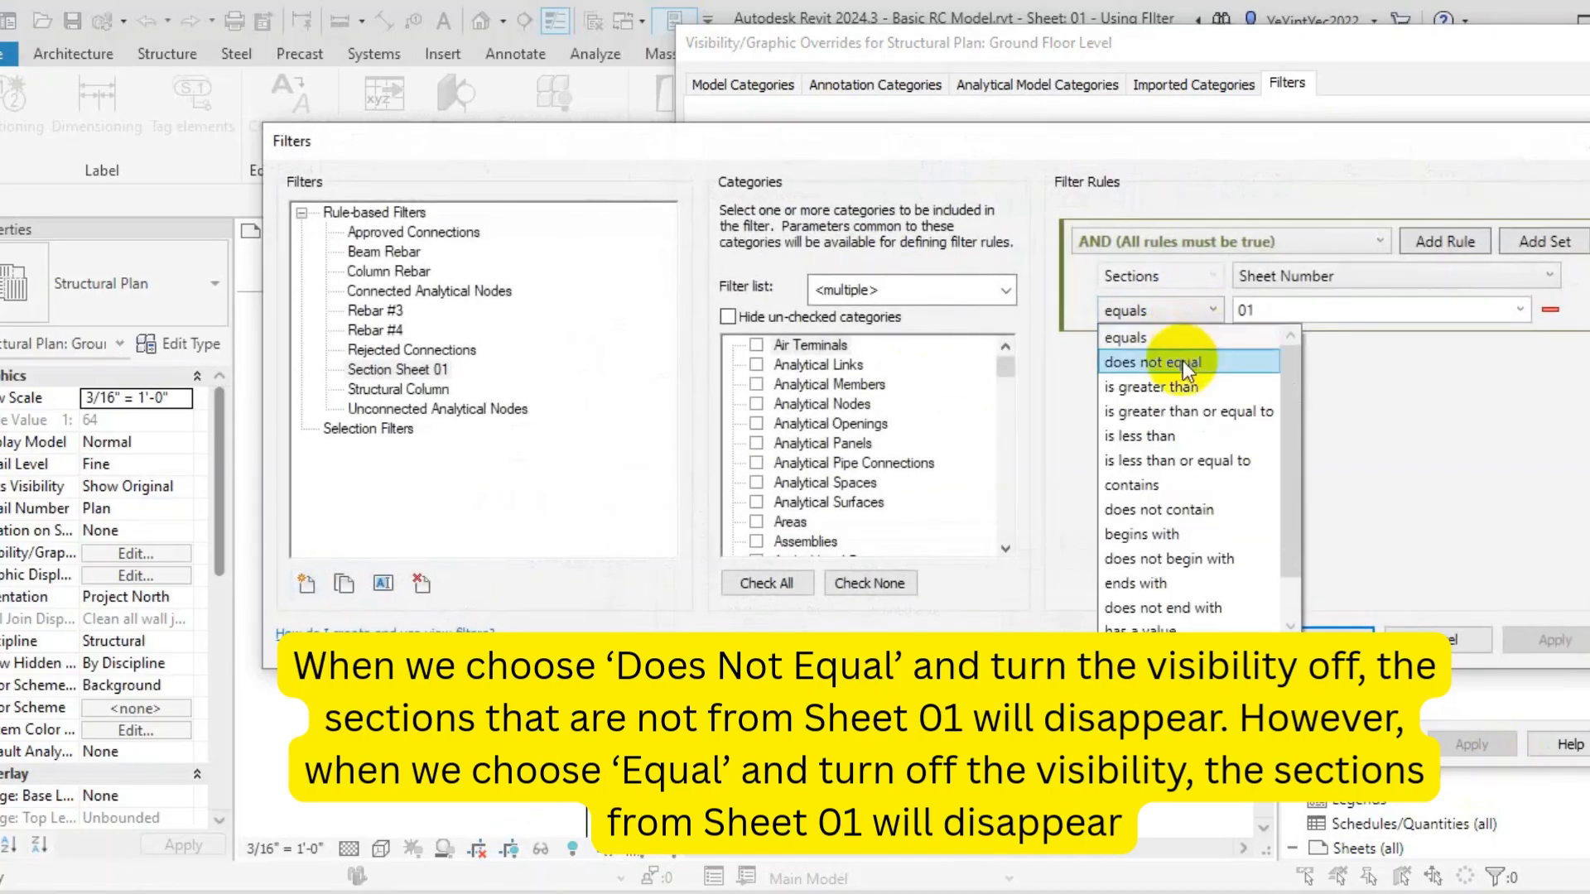
left_click(1159, 354)
left_click(1322, 634)
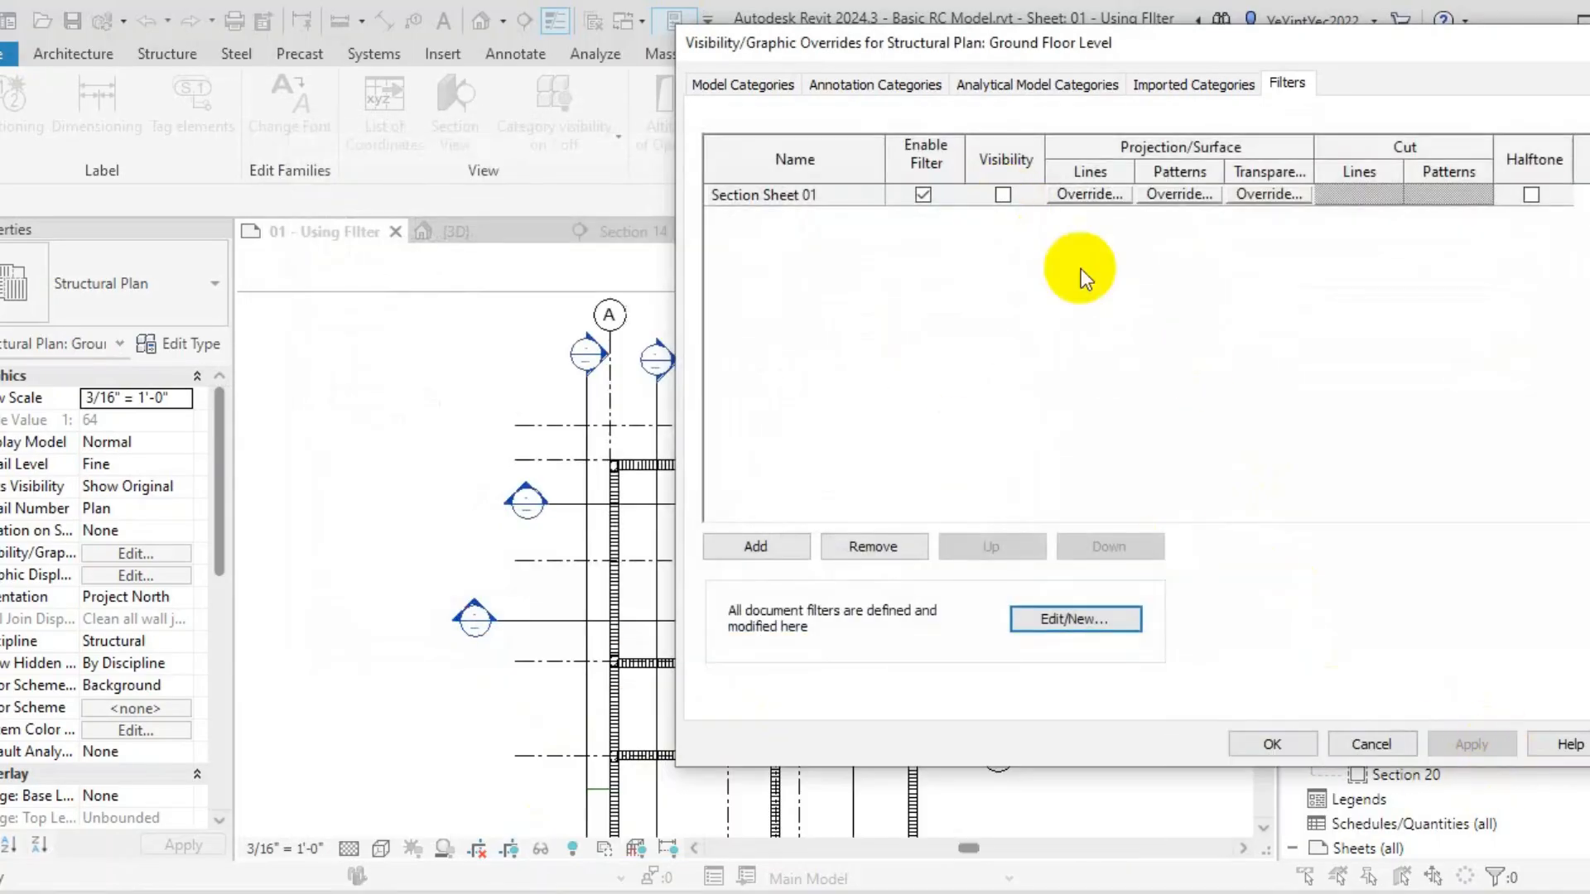
left_click(1005, 195)
left_click(1471, 744)
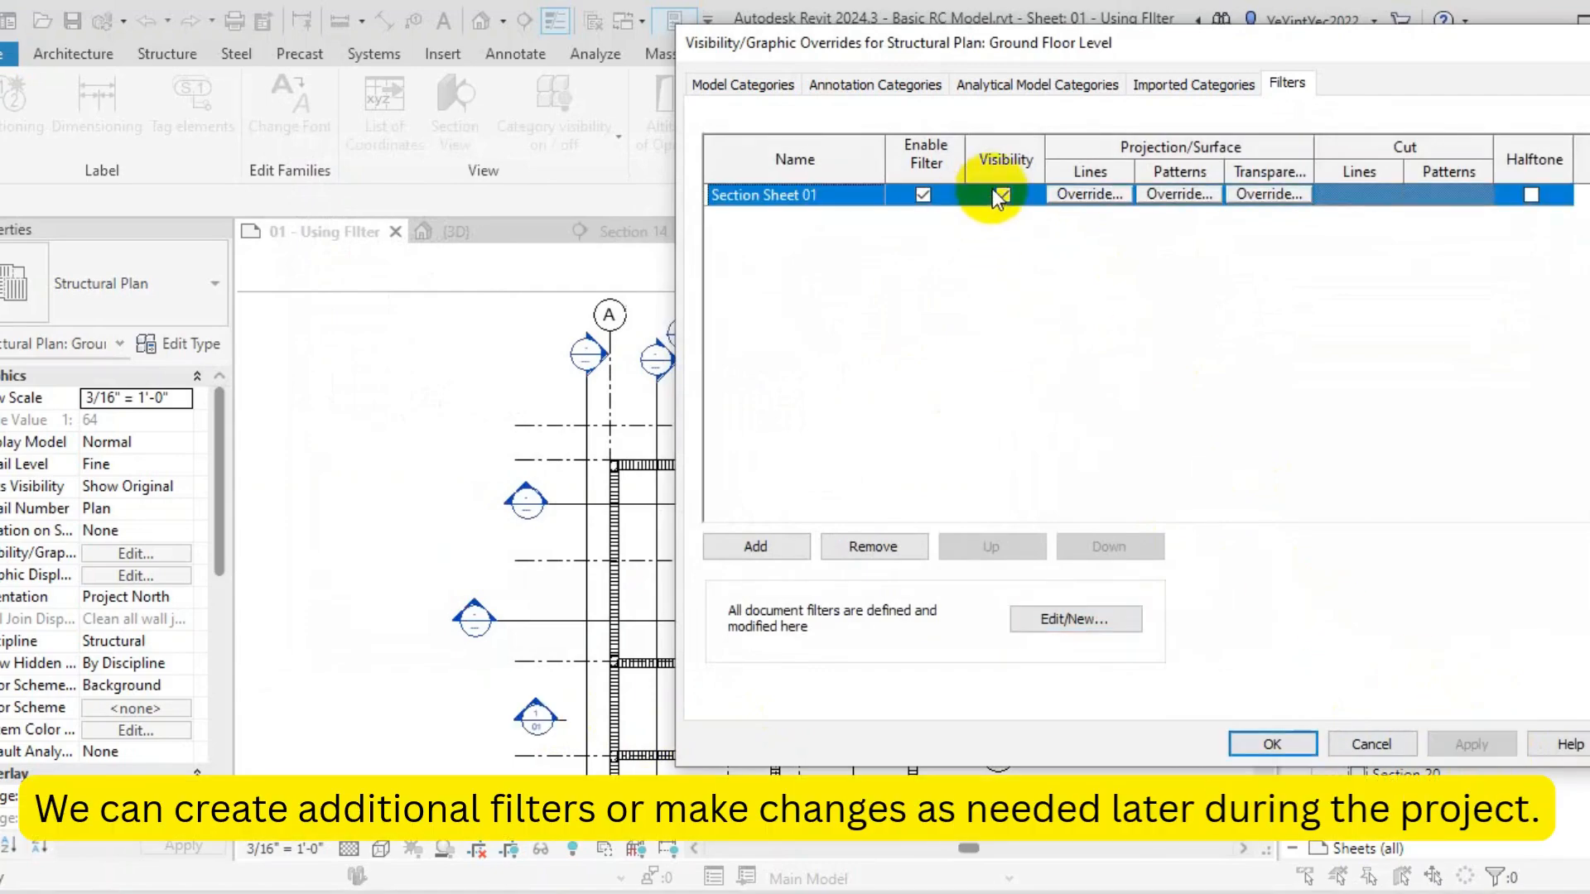
left_click(1272, 744)
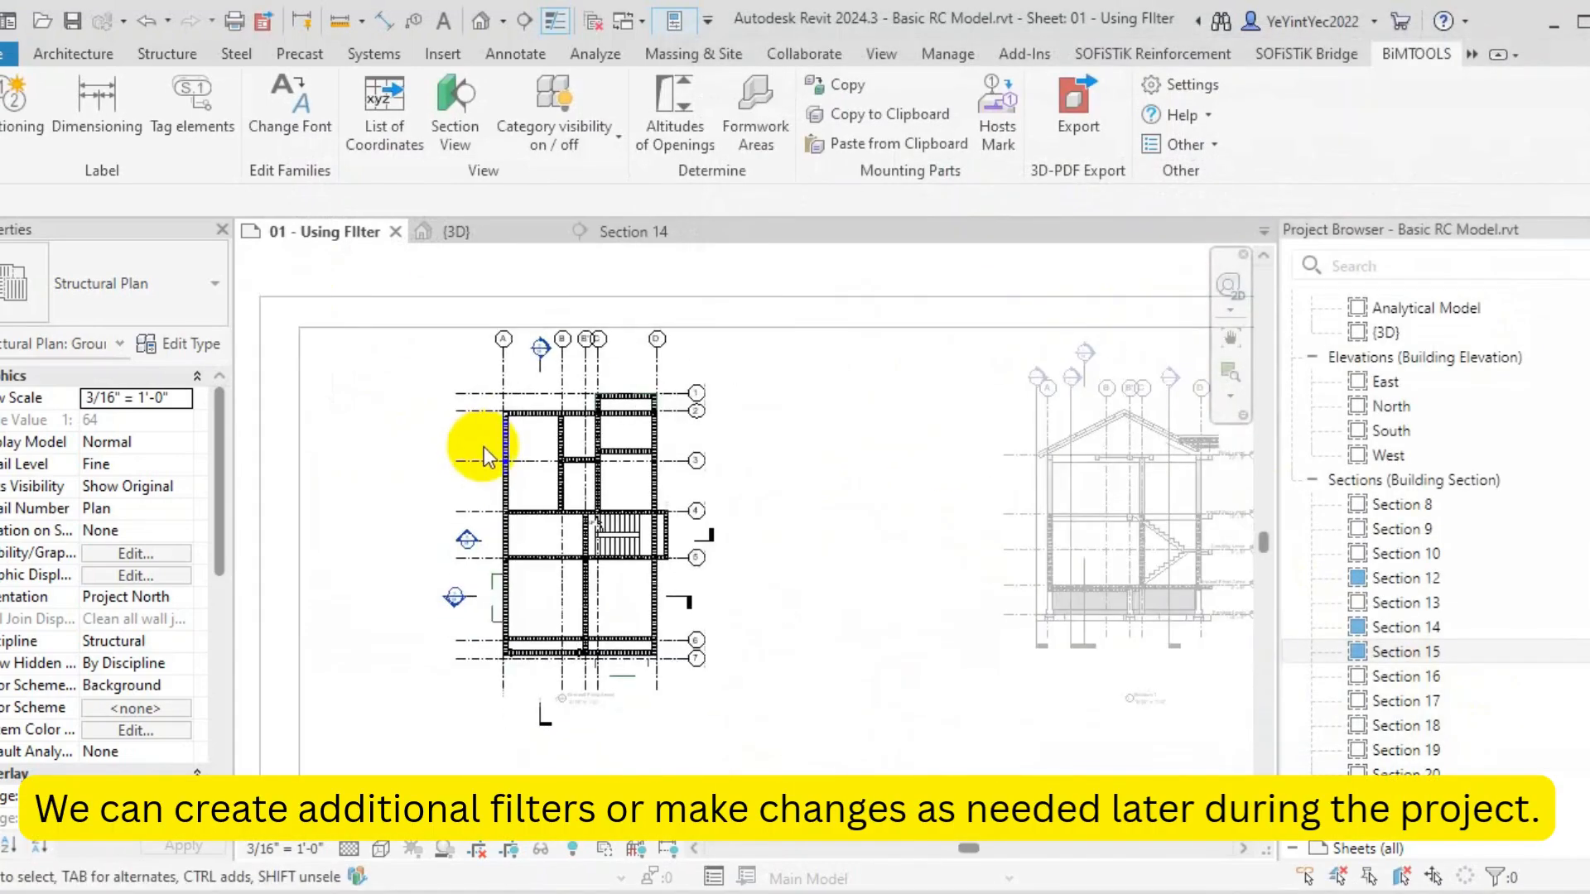
Deactivate the plan viewport and examine the section markers left on the plan on sheet 01
double_click(985, 523)
left_click(480, 468)
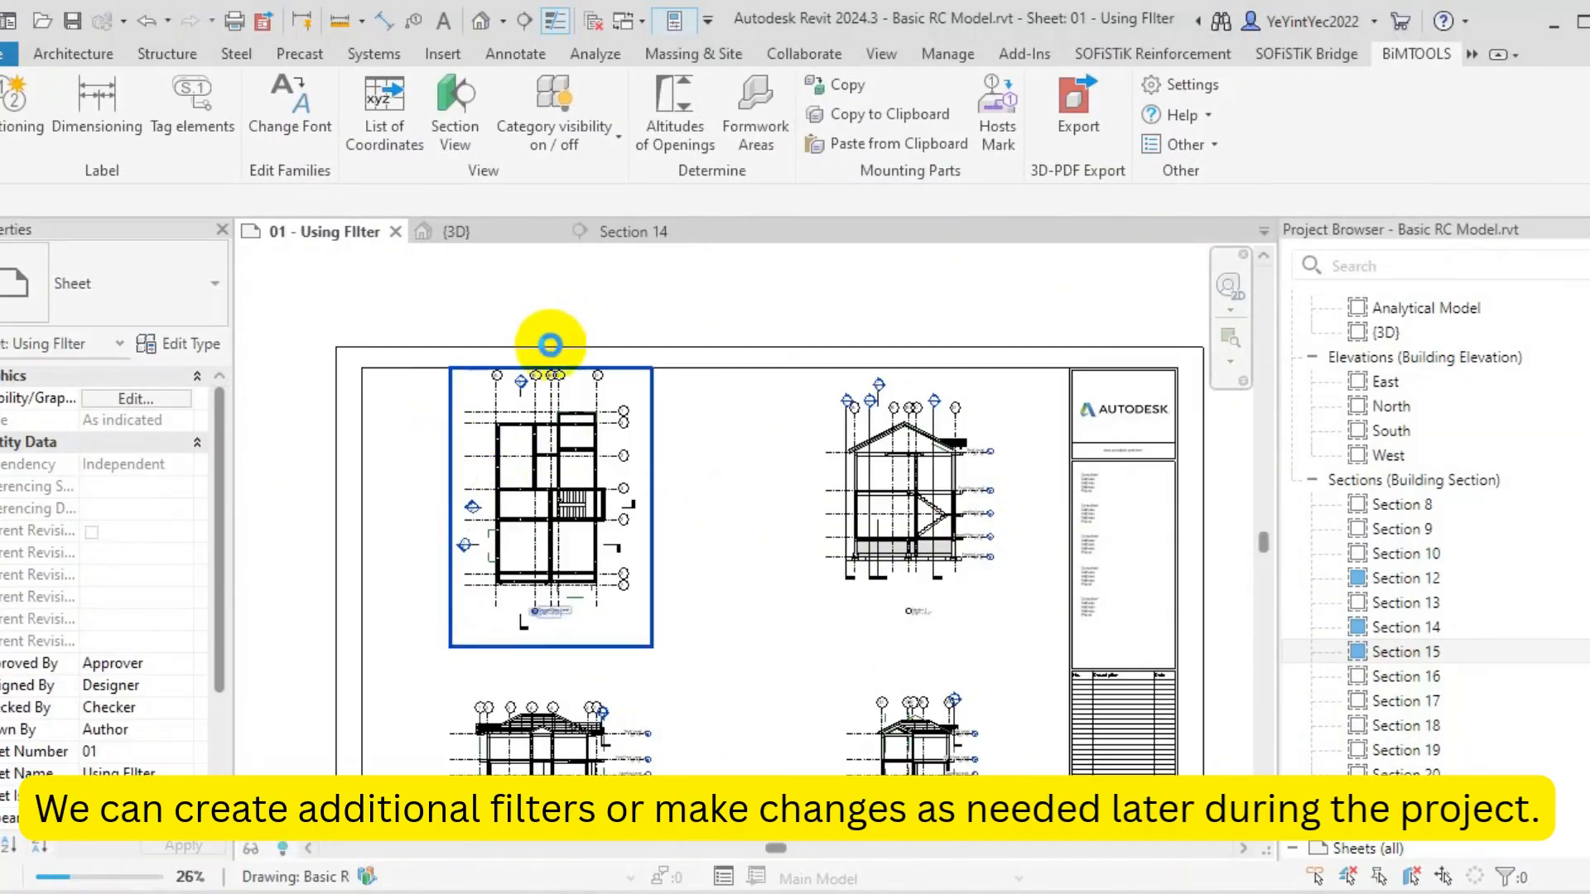
scroll(625, 464, "up", 5)
scroll(610, 415, "down", 5)
scroll(575, 469, "up", 8)
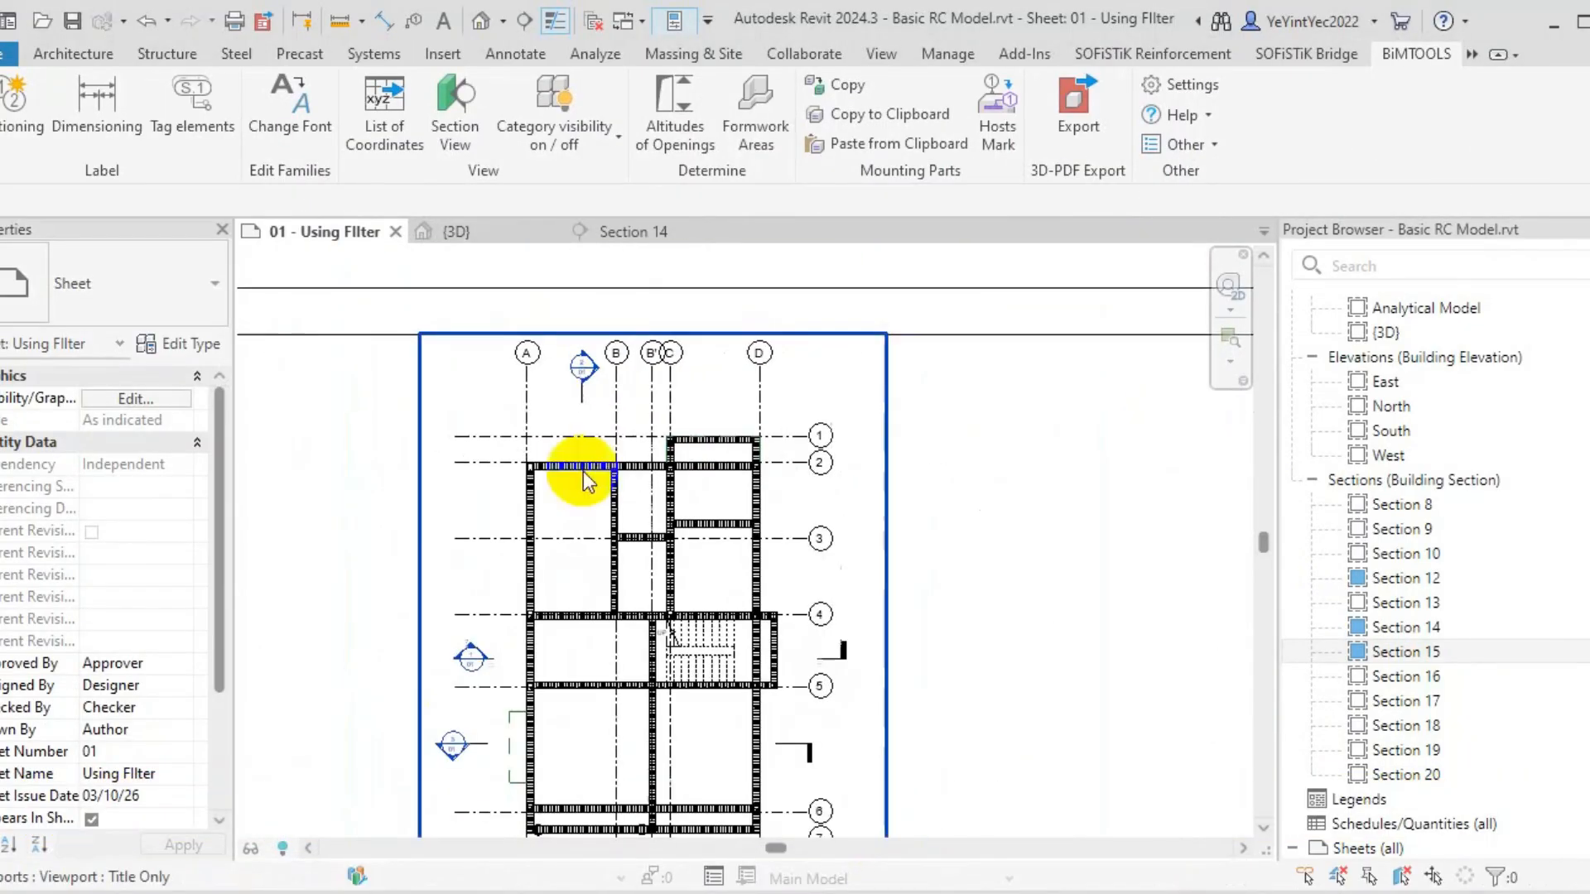
scroll(495, 658, "down", 6)
scroll(1065, 514, "up", 6)
Activate the Section 12 viewport, add the Section Sheet 01 filter to it, and turn off the filter's visibility
double_click(966, 391)
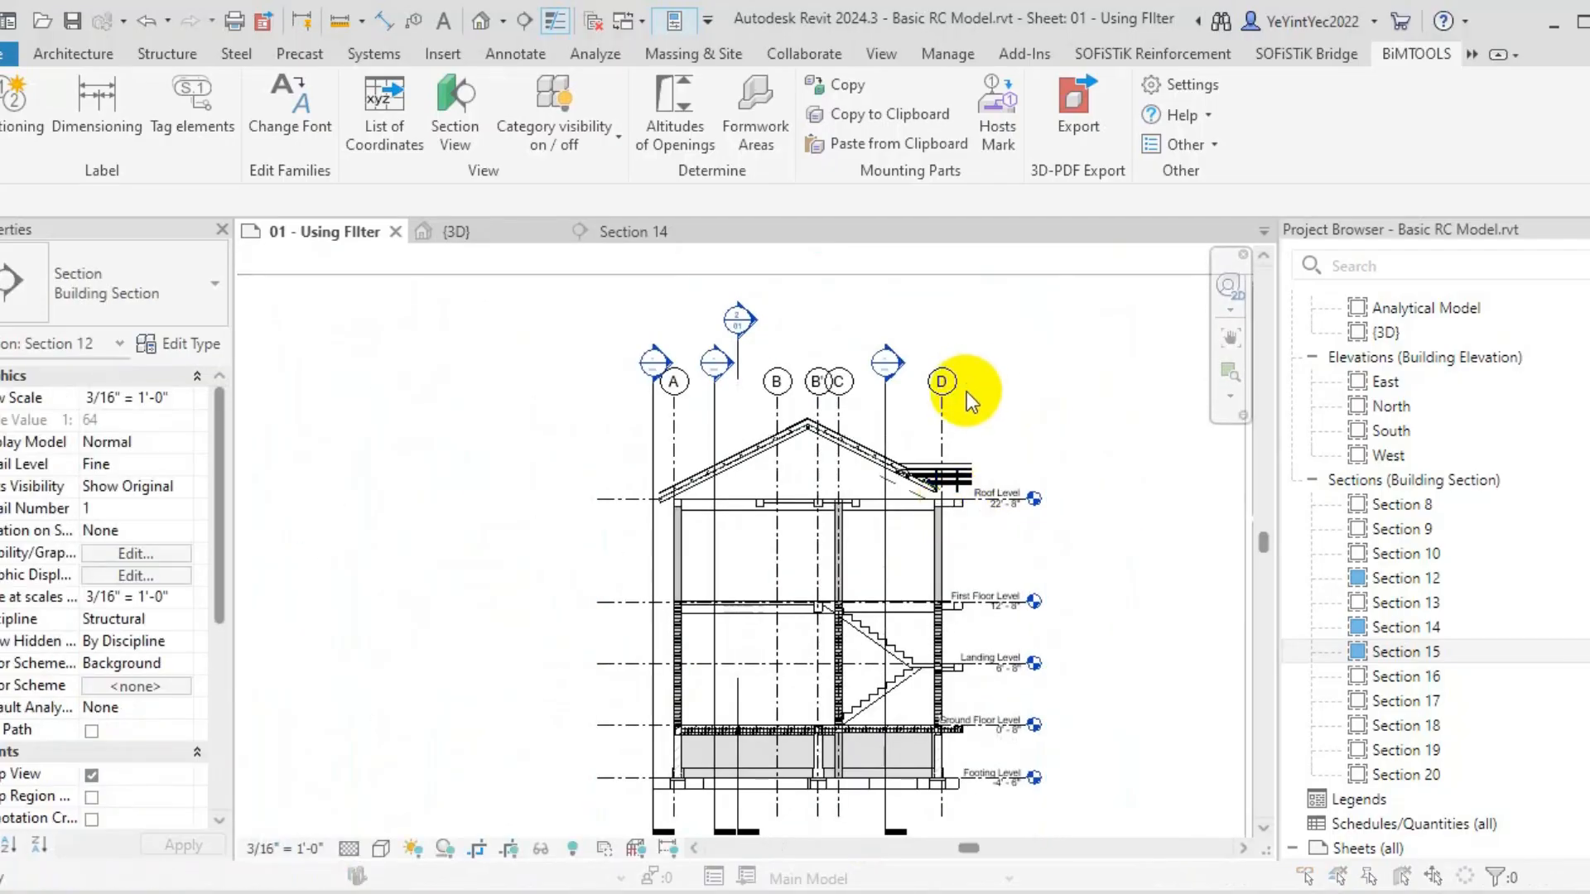
key("v")
key("v")
left_click(1287, 83)
left_click(773, 545)
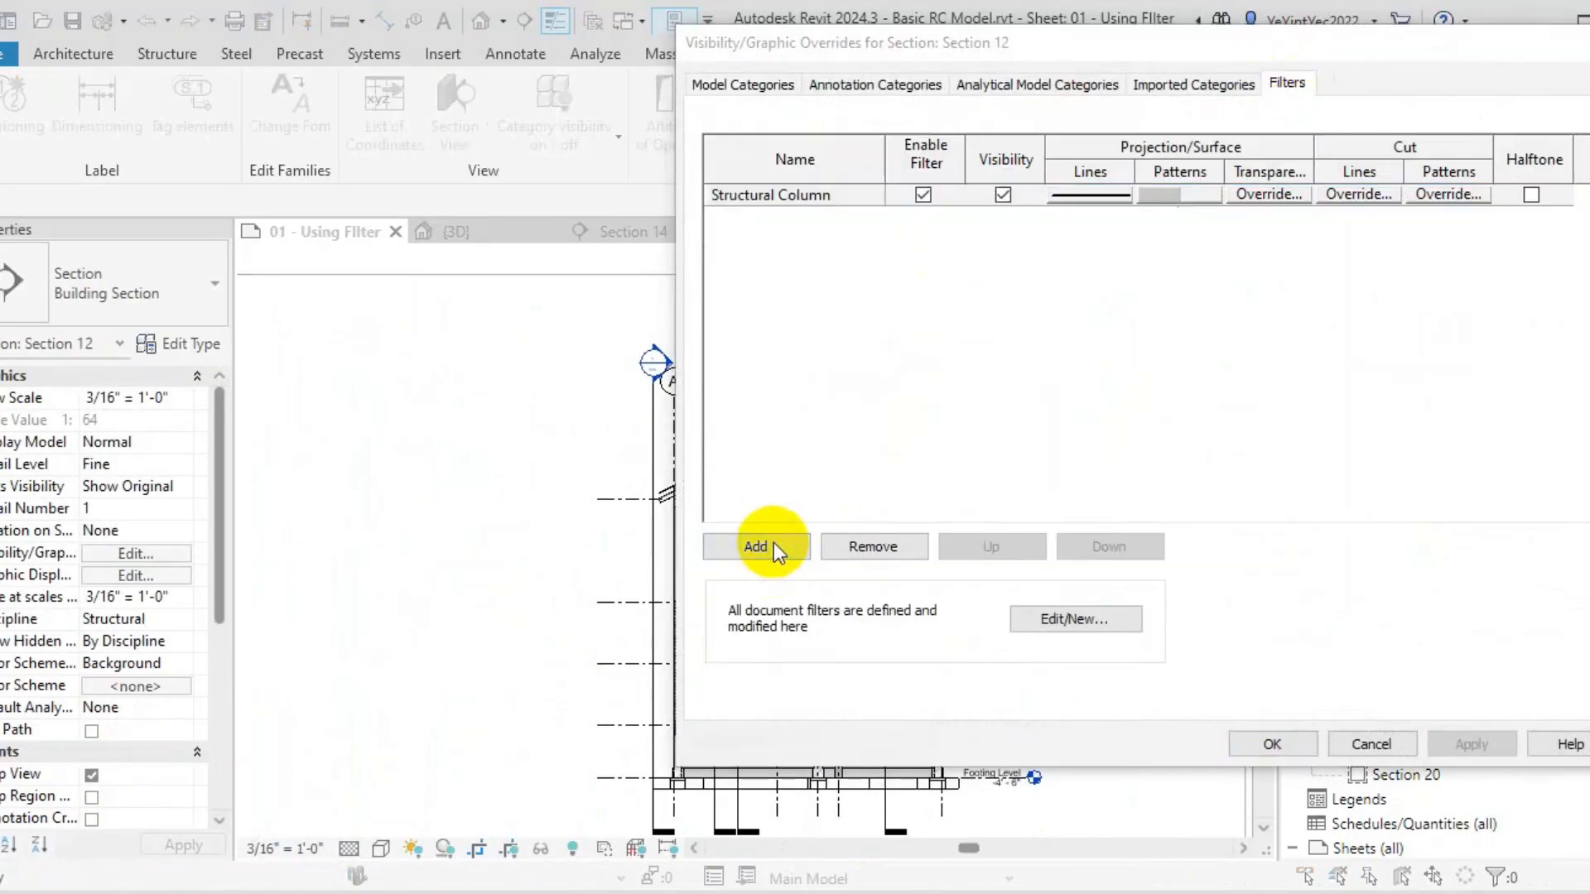
left_click(1076, 433)
left_click(1050, 588)
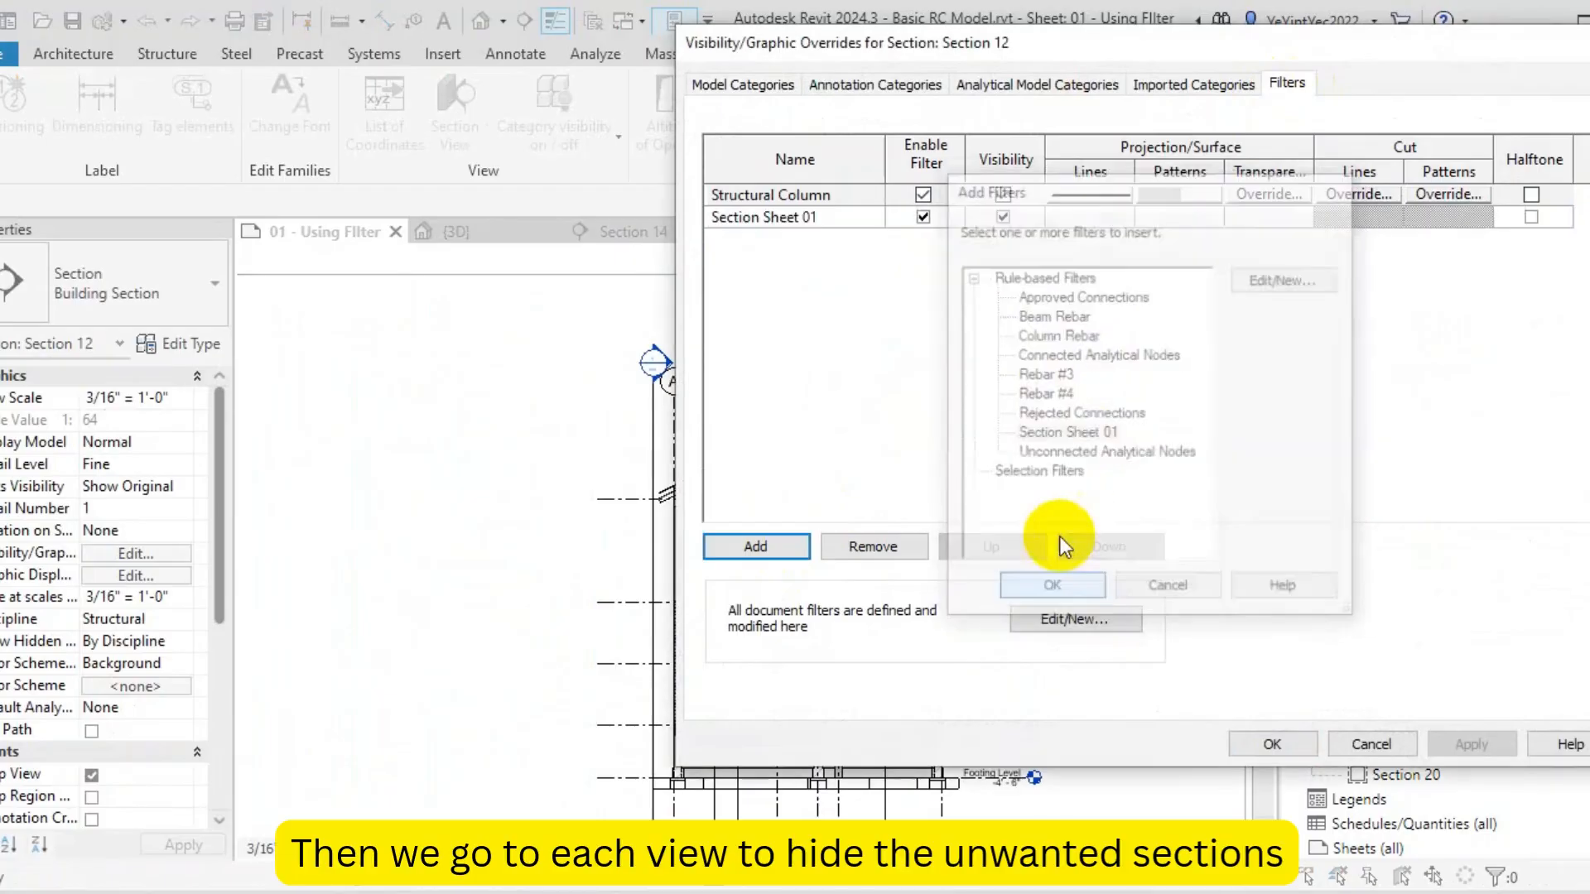
left_click(1003, 217)
left_click(1275, 745)
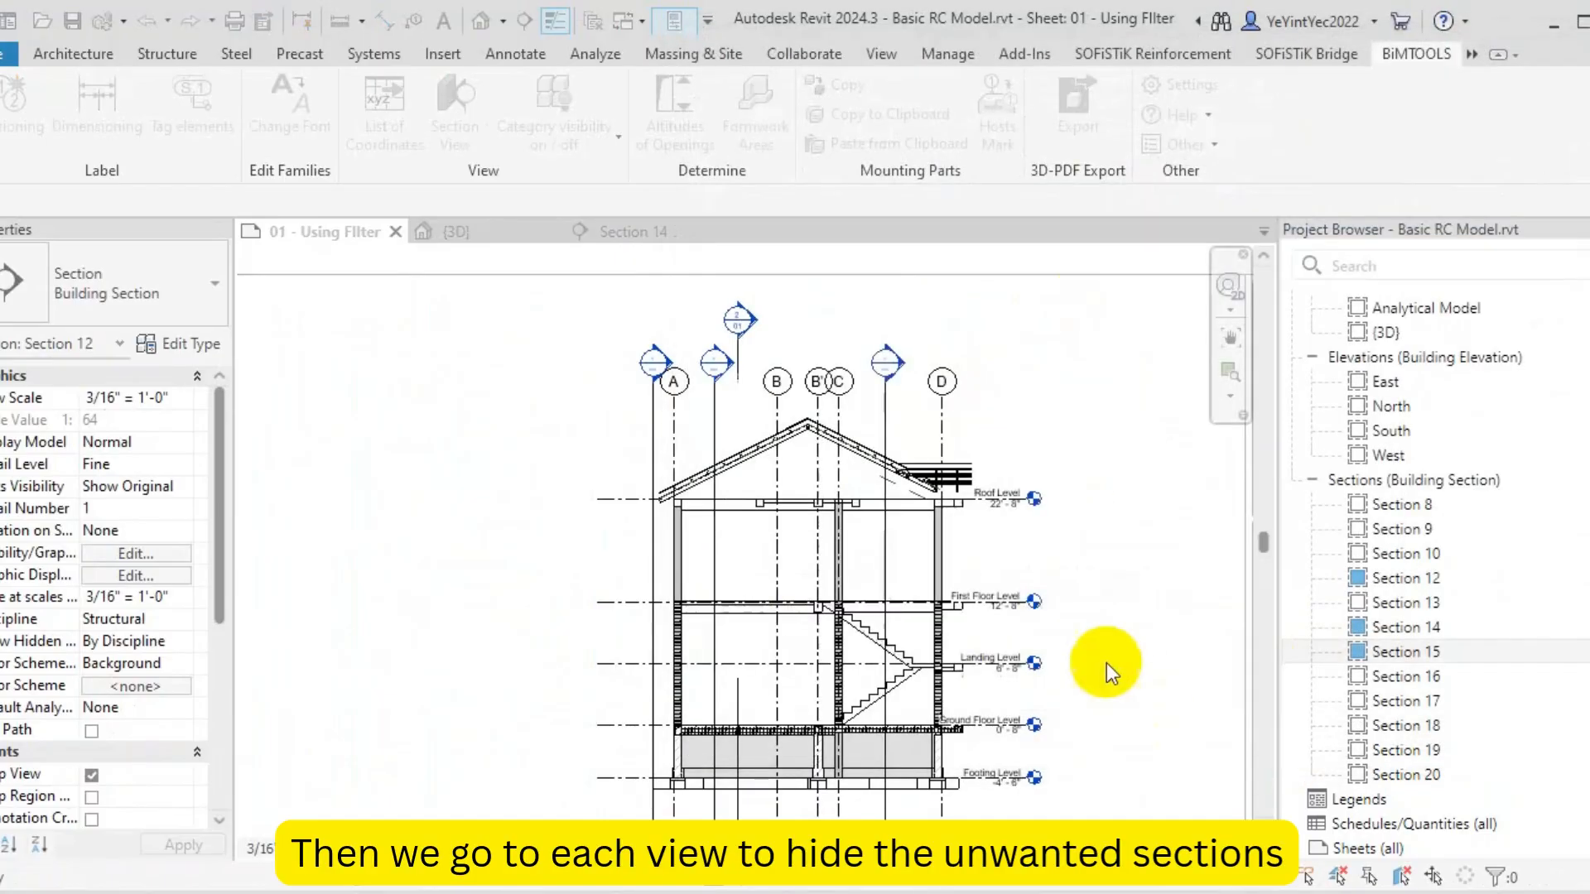
Activate the Section 14 viewport on the sheet, add the Section Sheet 01 filter to it, and turn off the filter's visibility
scroll(958, 486, "down", 5)
scroll(710, 545, "up", 5)
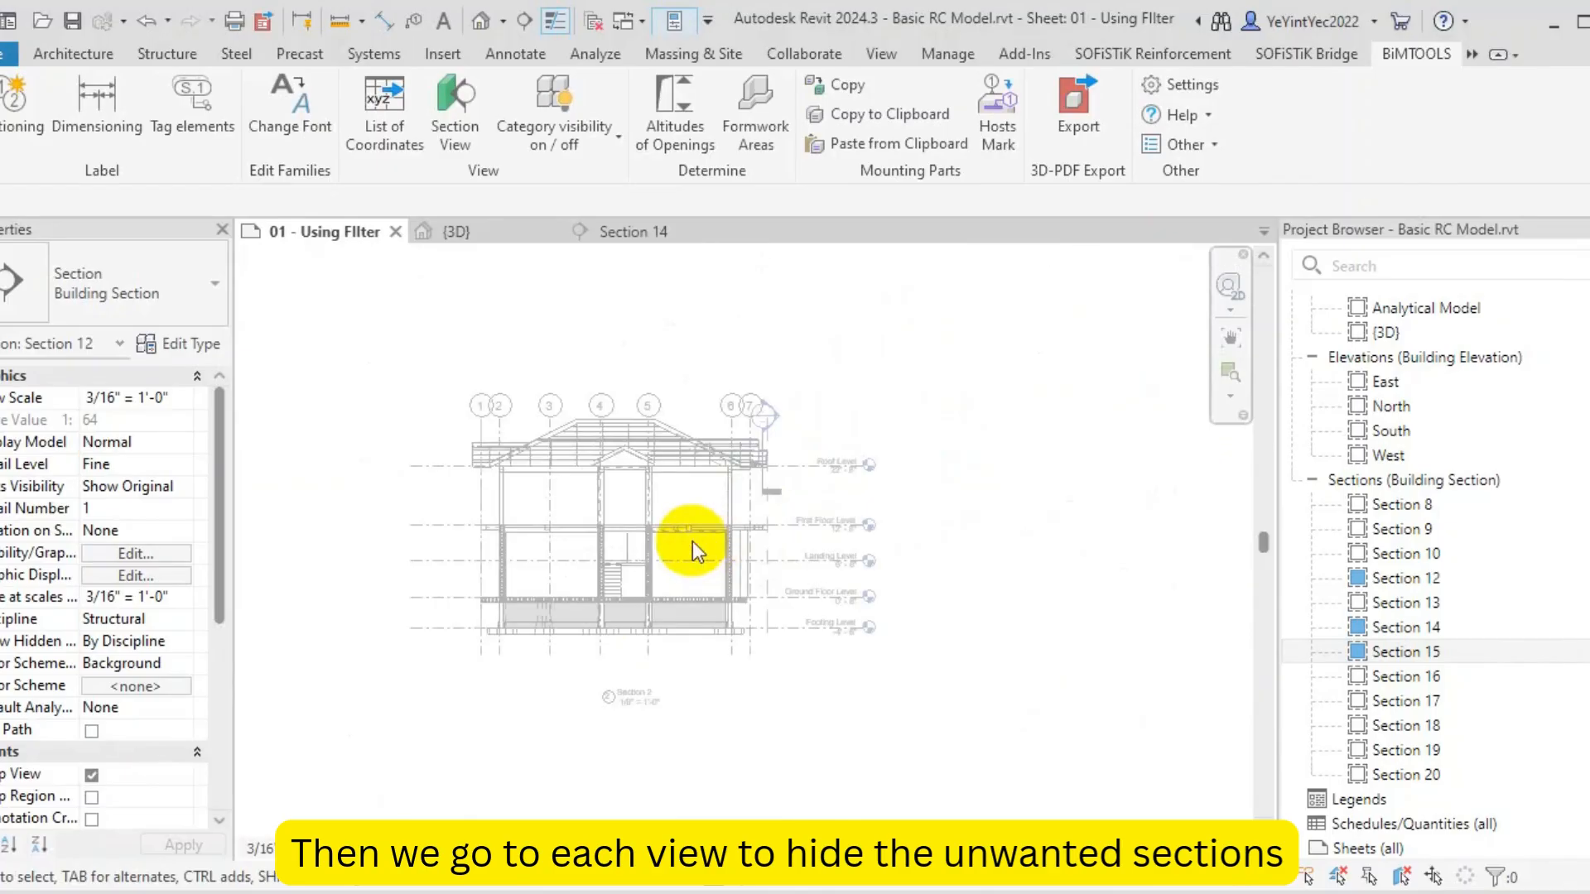
double_click(692, 542)
double_click(684, 439)
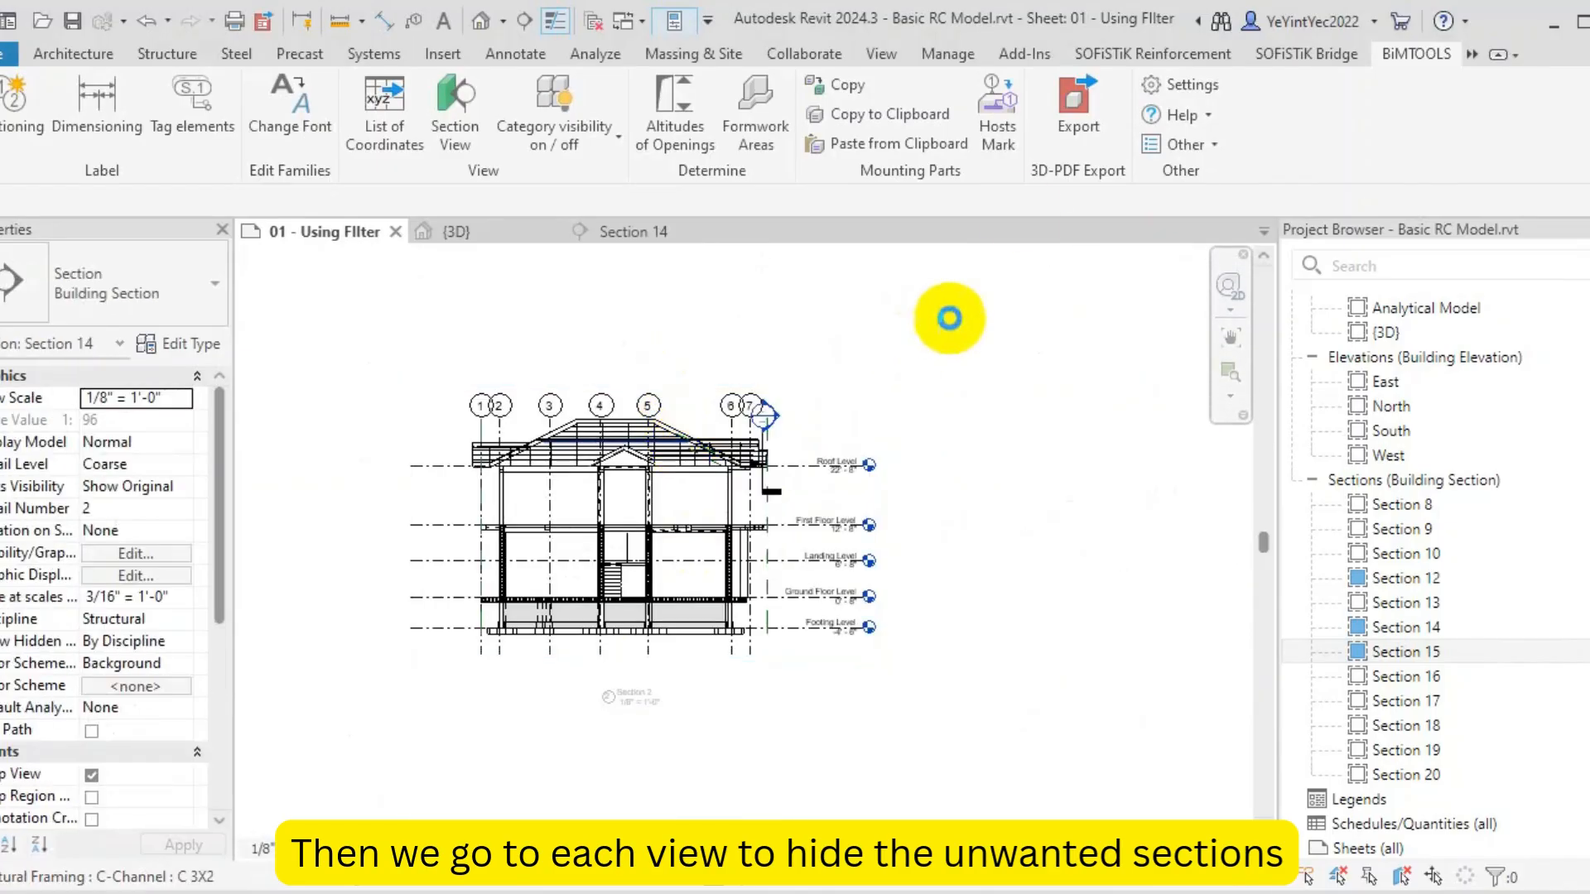
key("v")
key("g")
left_click(1286, 83)
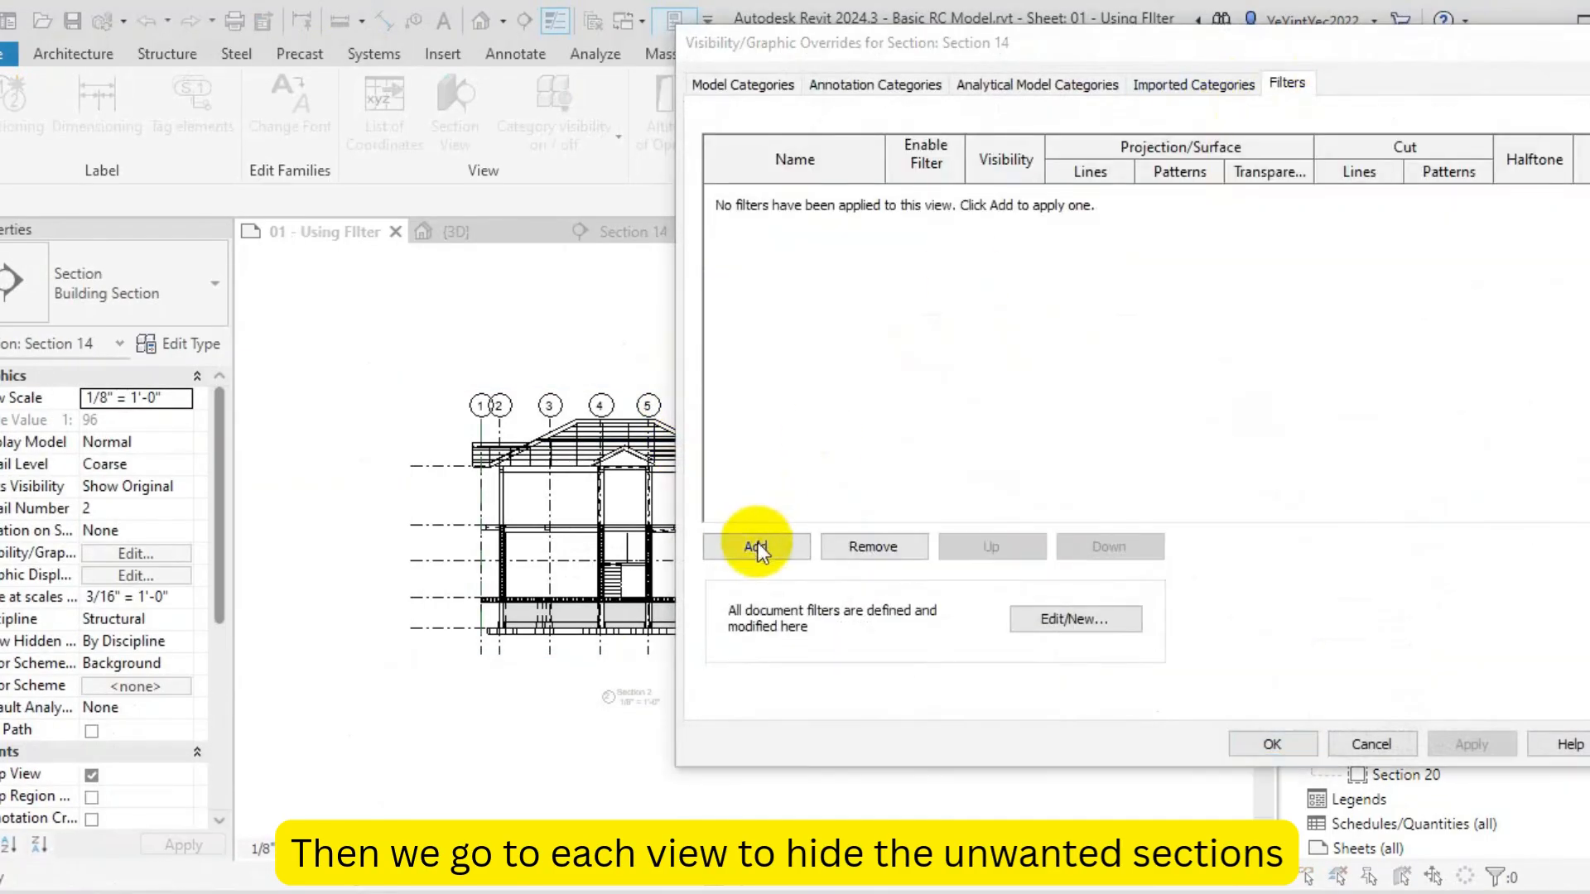
left_click(755, 545)
left_click(1076, 434)
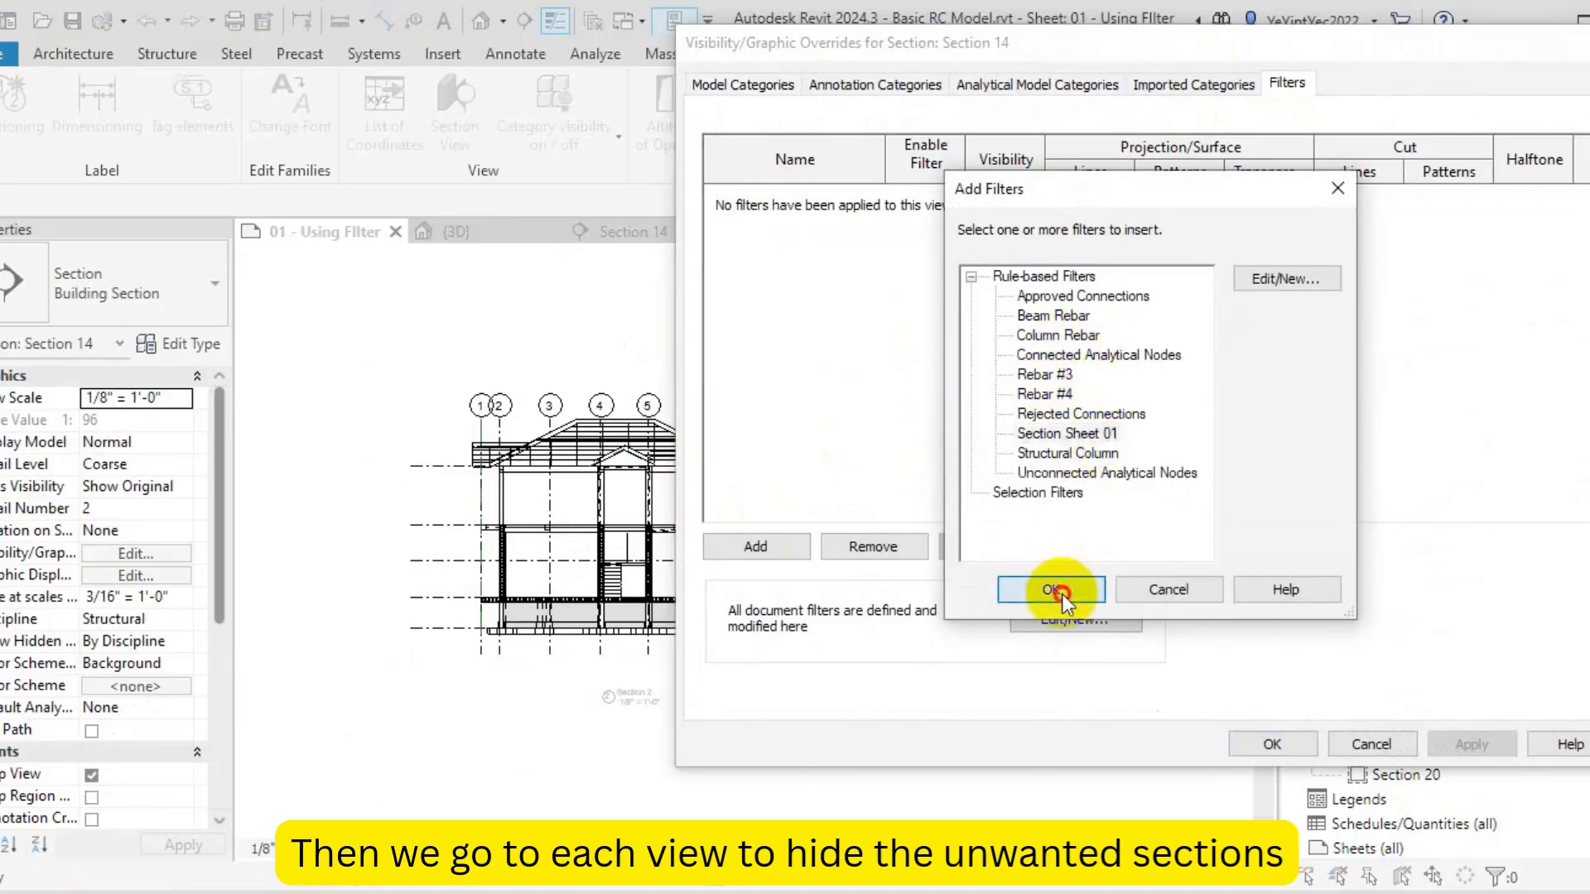
left_click(1054, 589)
left_click(1002, 195)
left_click(1266, 744)
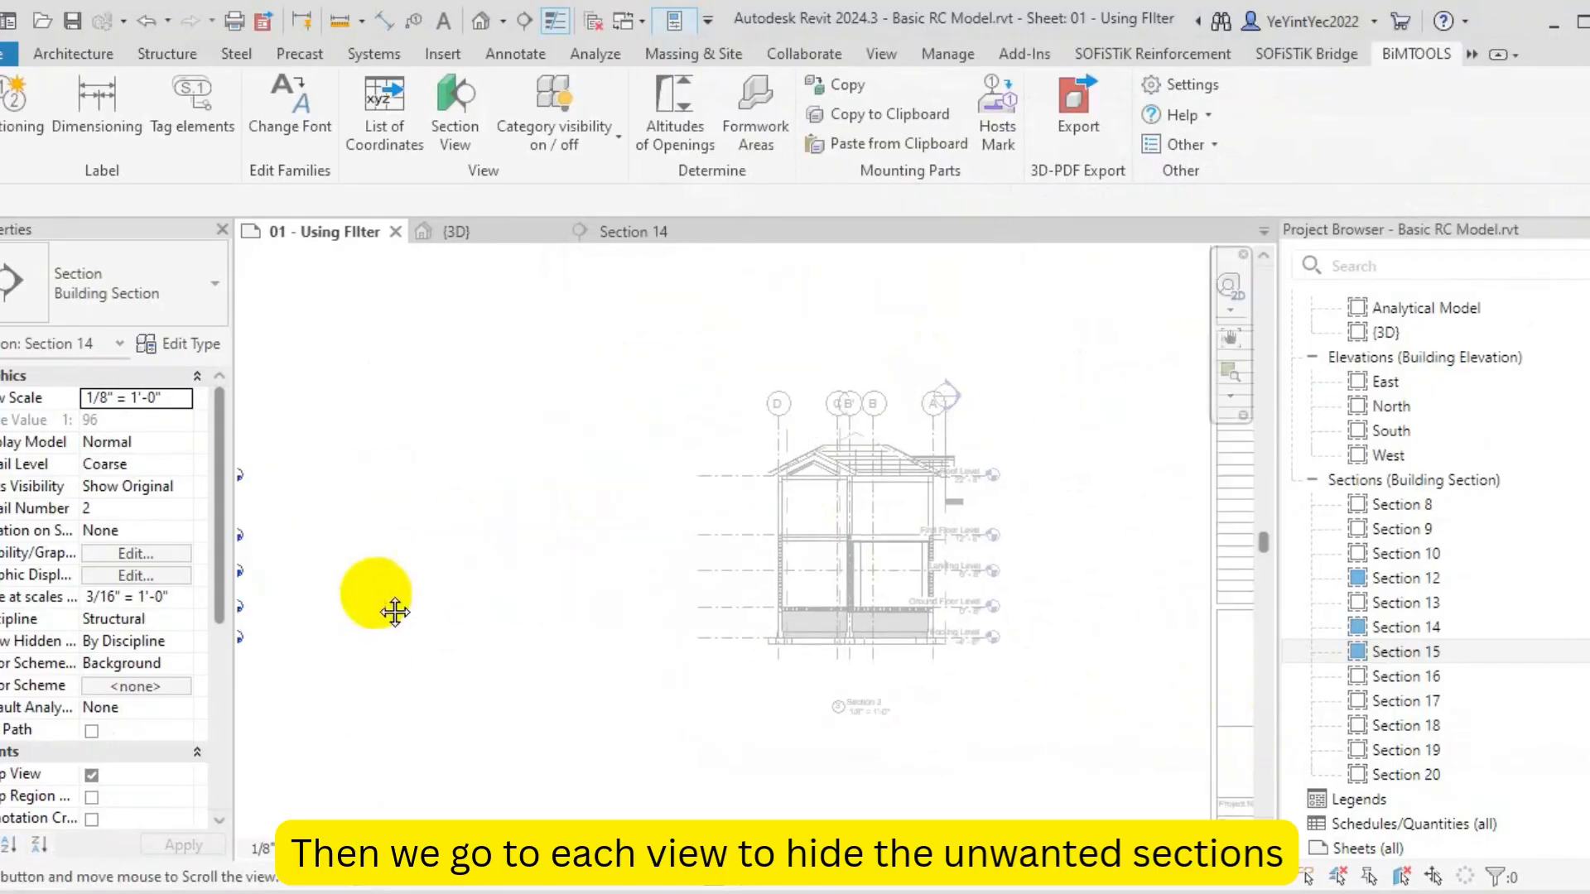
Apply the Section Sheet 01 filter to the Section 15 viewport with its visibility off, and deactivate the viewport
scroll(901, 457, "down", 3)
scroll(932, 419, "up", 3)
left_click(932, 419)
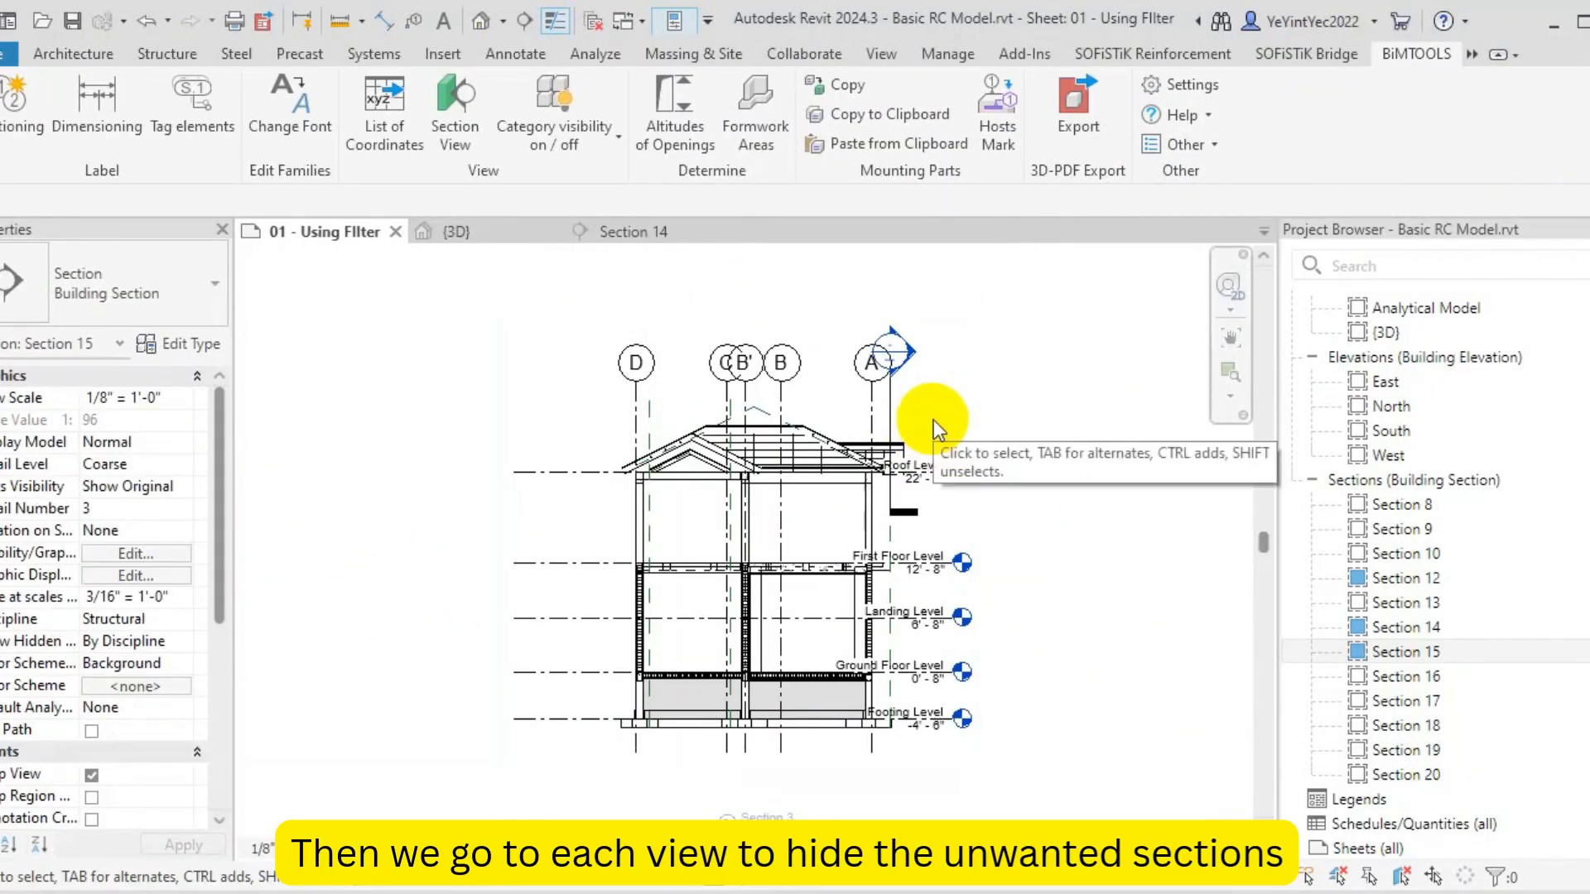
key("v")
key("v")
left_click(1291, 83)
left_click(756, 546)
left_click(1080, 476)
left_click(1070, 590)
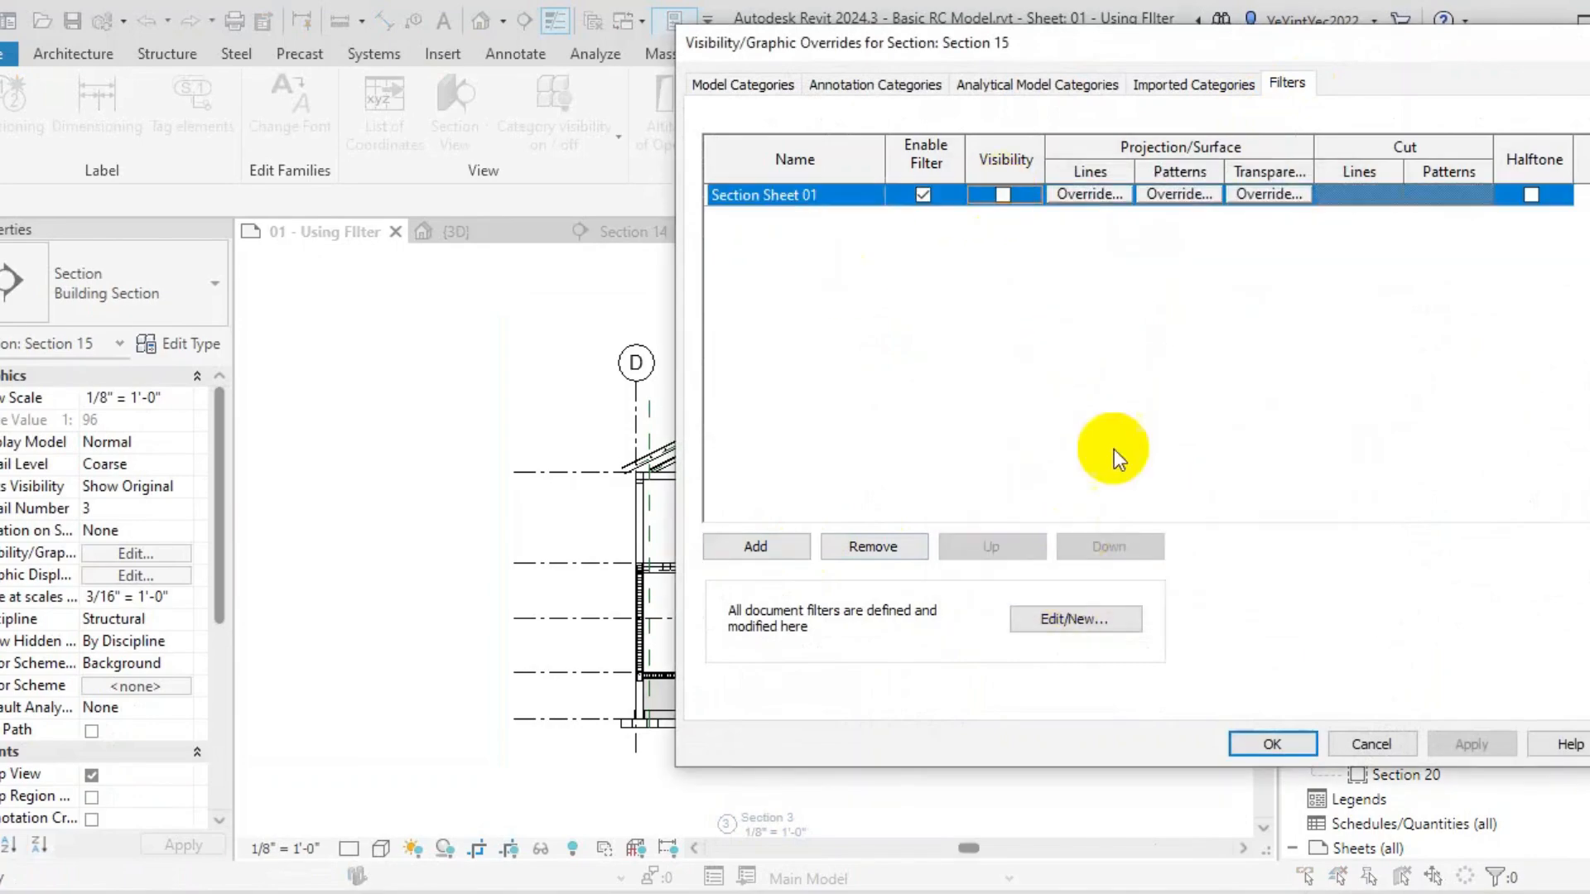
left_click(1267, 741)
scroll(1100, 577, "down", 2)
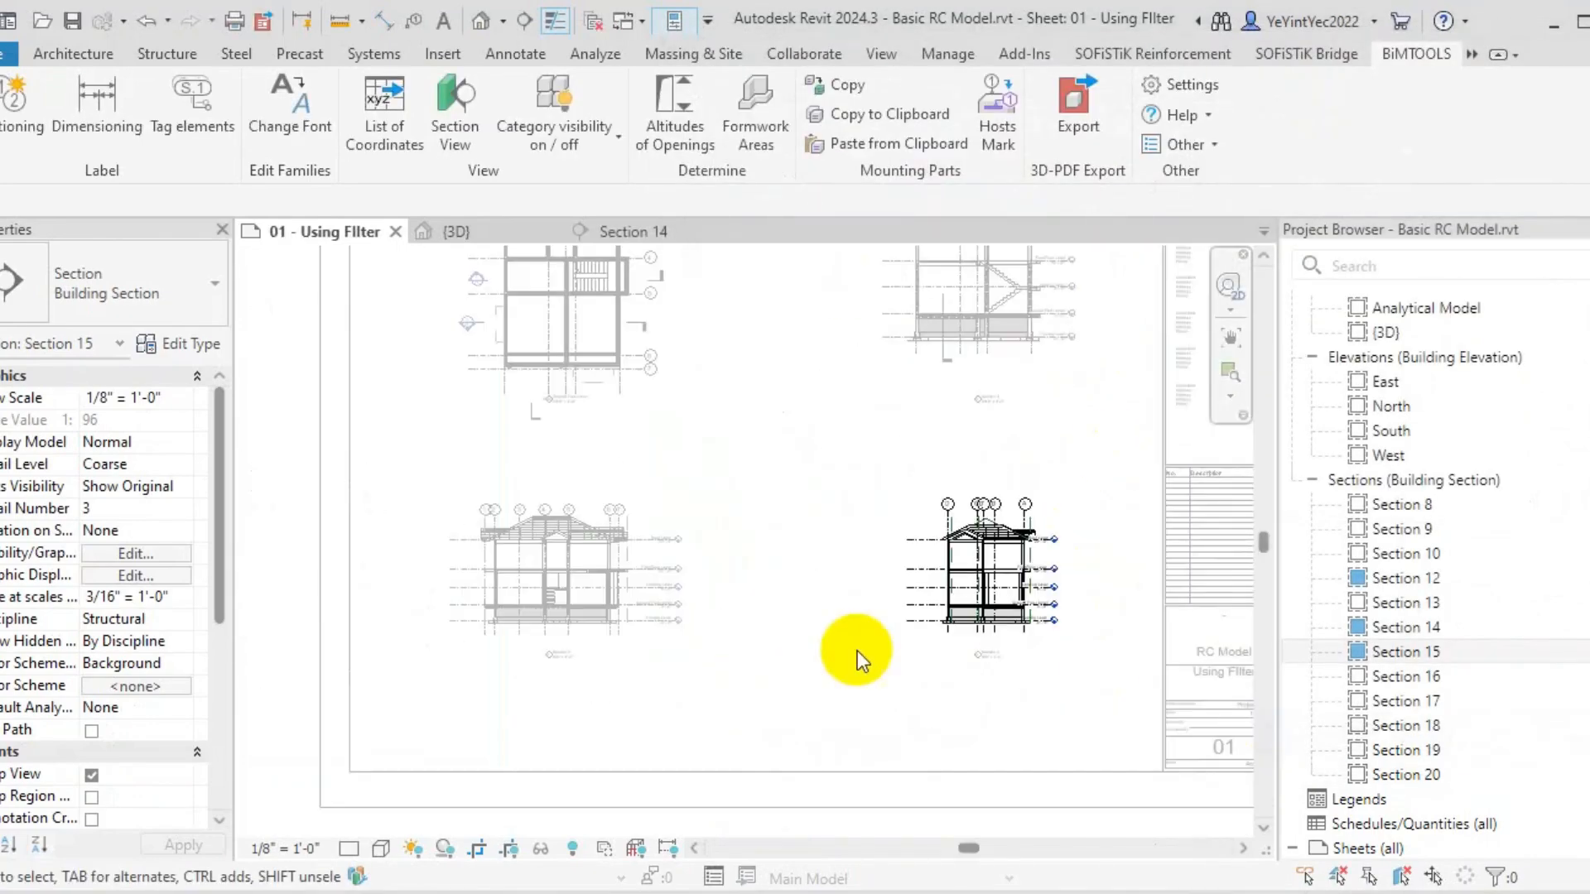
double_click(861, 645)
Activate the Section 14 viewport again and look through its visibility/graphic overrides and the view templates available for it
scroll(538, 586, "up", 4)
double_click(557, 596)
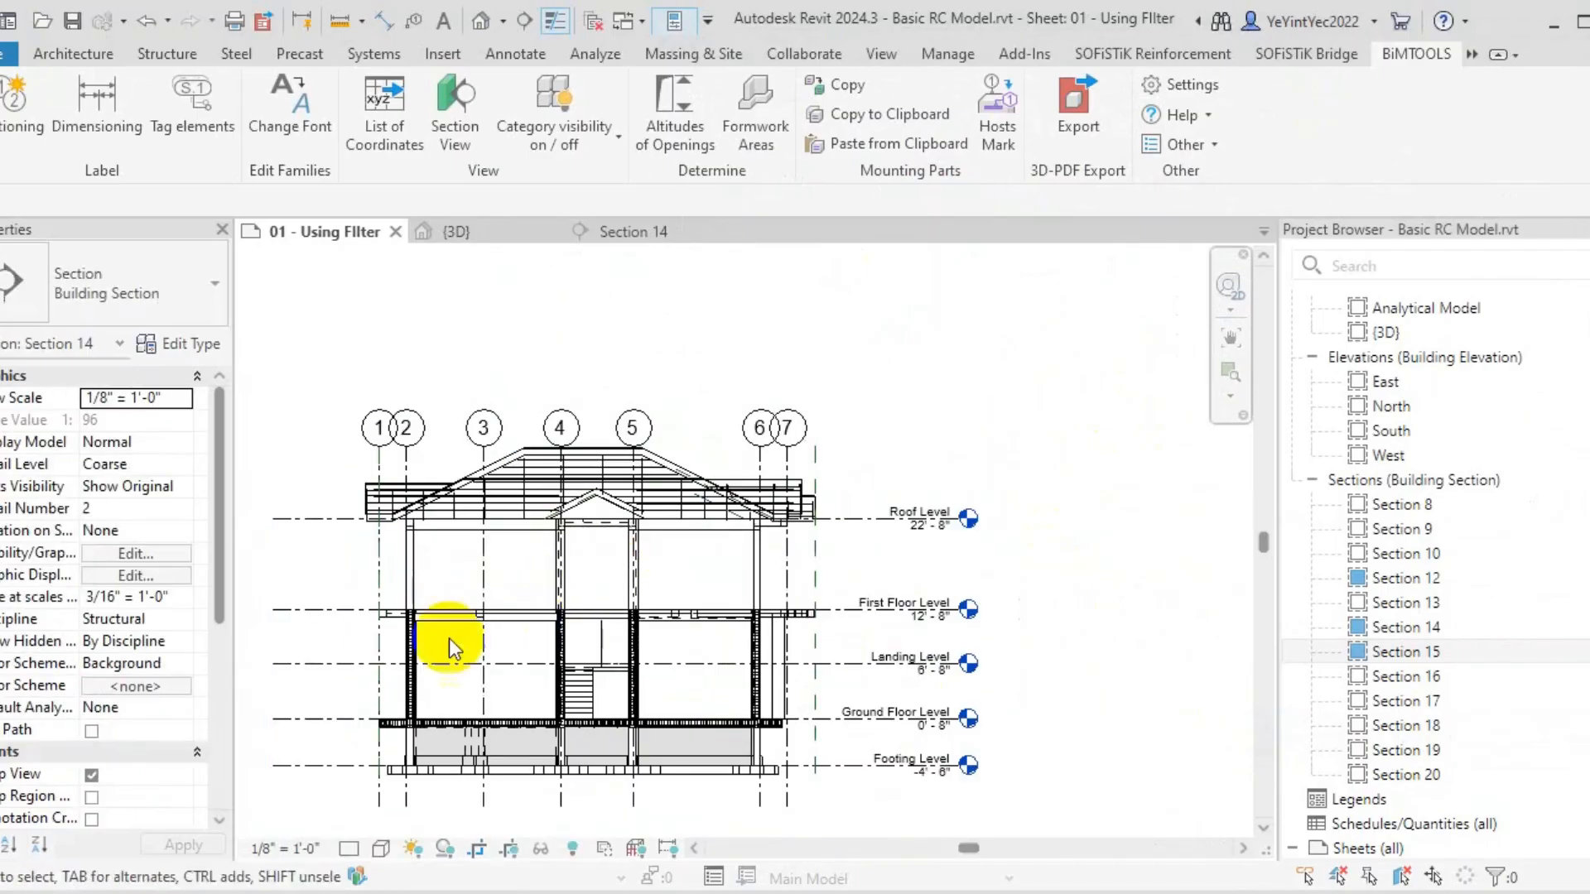
key("v")
key("g")
left_click(1586, 34)
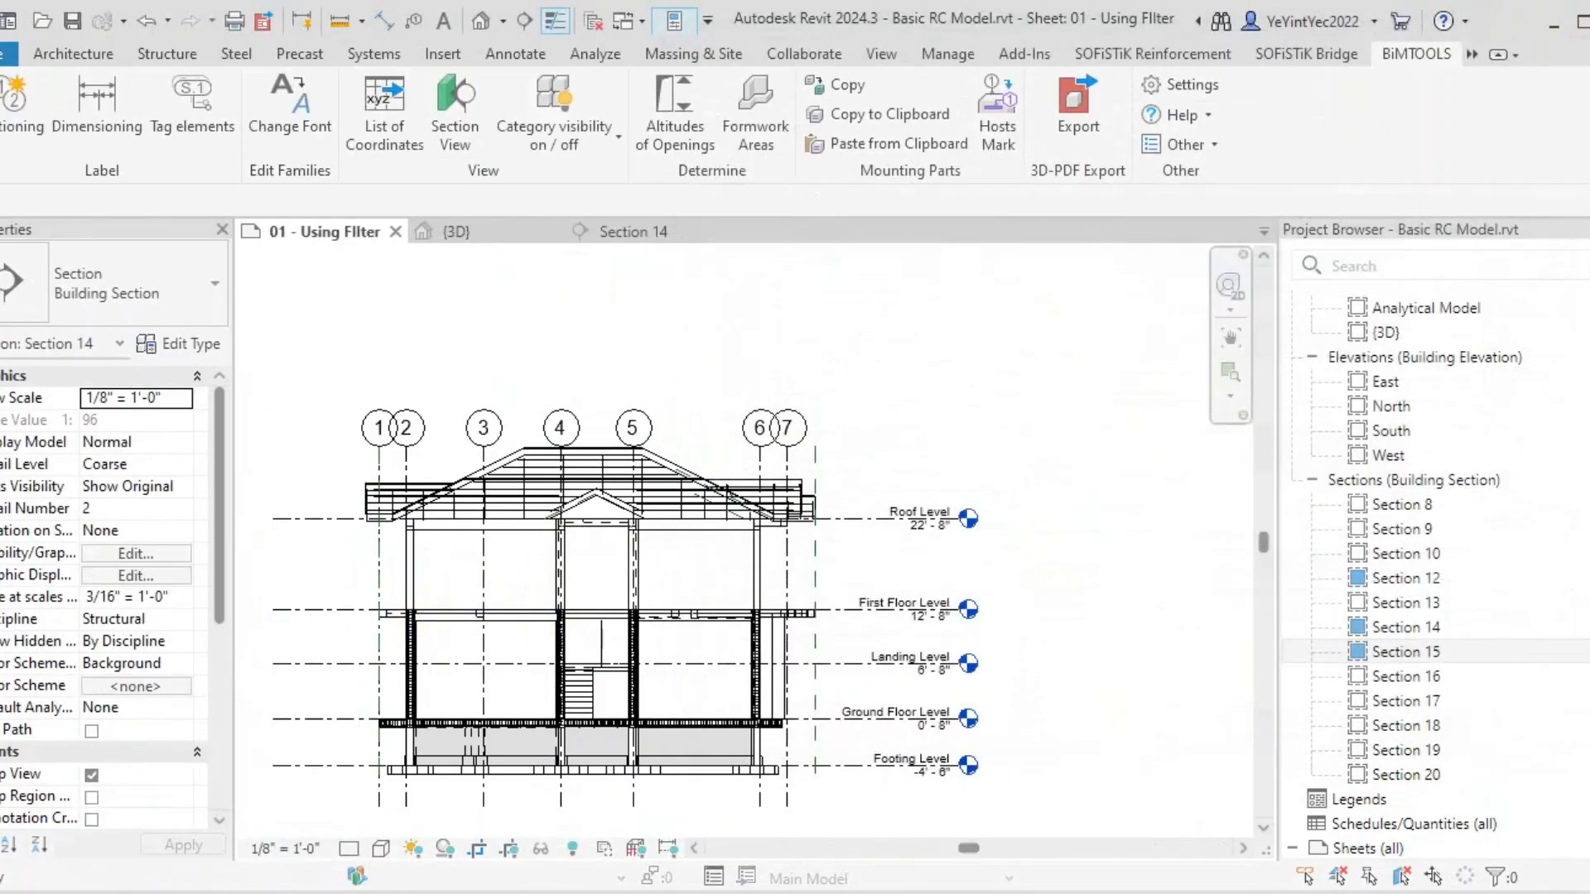
scroll(128, 713, "down", 5)
left_click(146, 558)
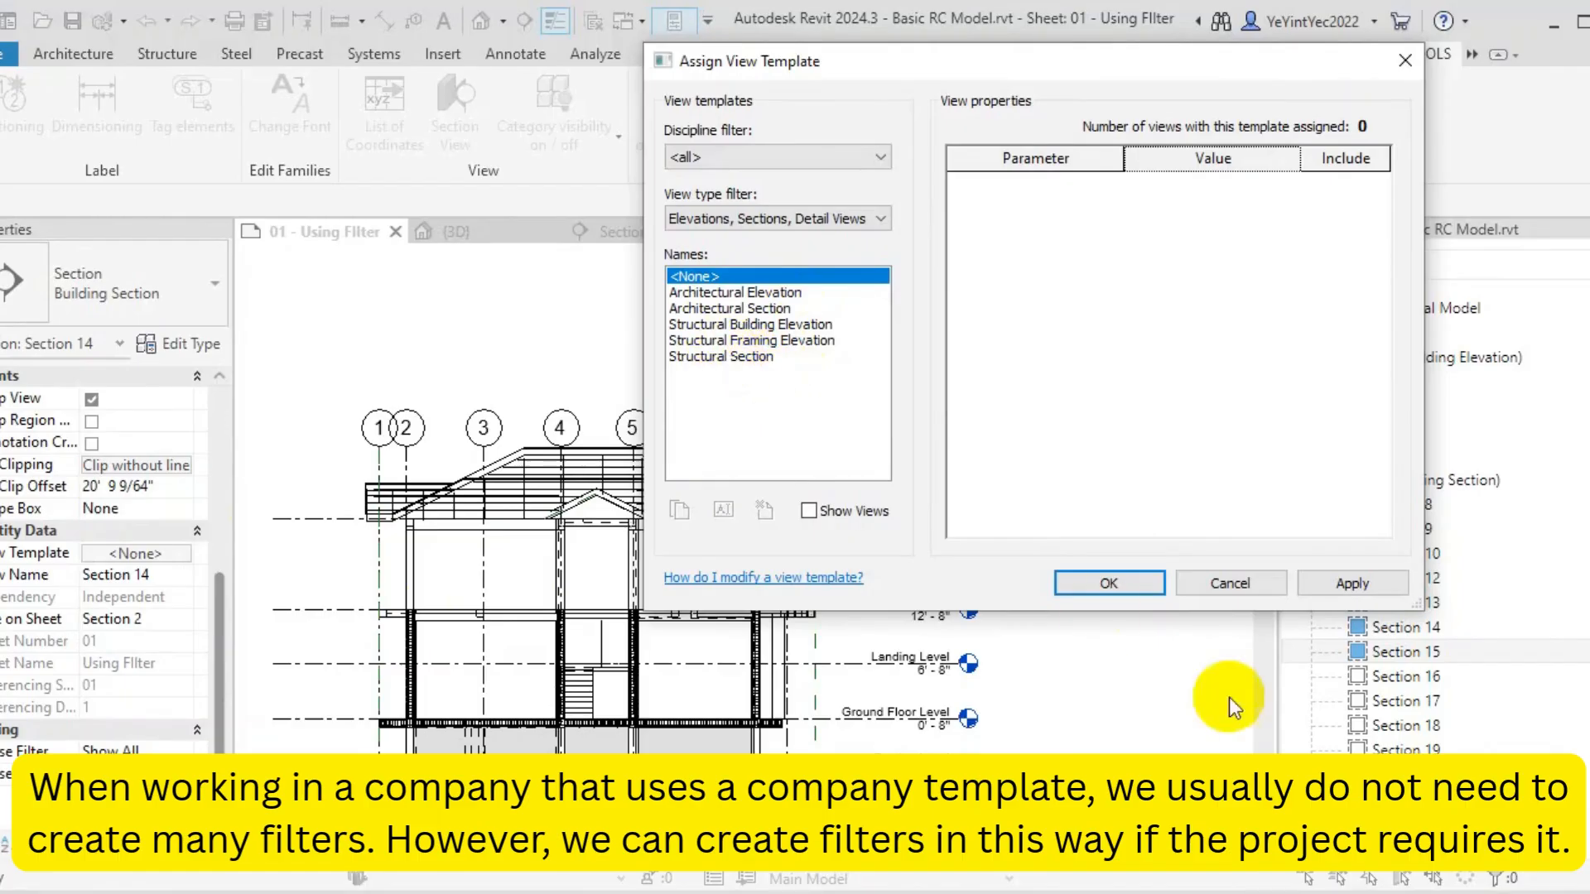
left_click(1124, 583)
Switch to the {3D} view, reset the temporary hide/isolate, and orbit the building to examine it from another side
scroll(447, 475, "down", 3)
left_click(472, 232)
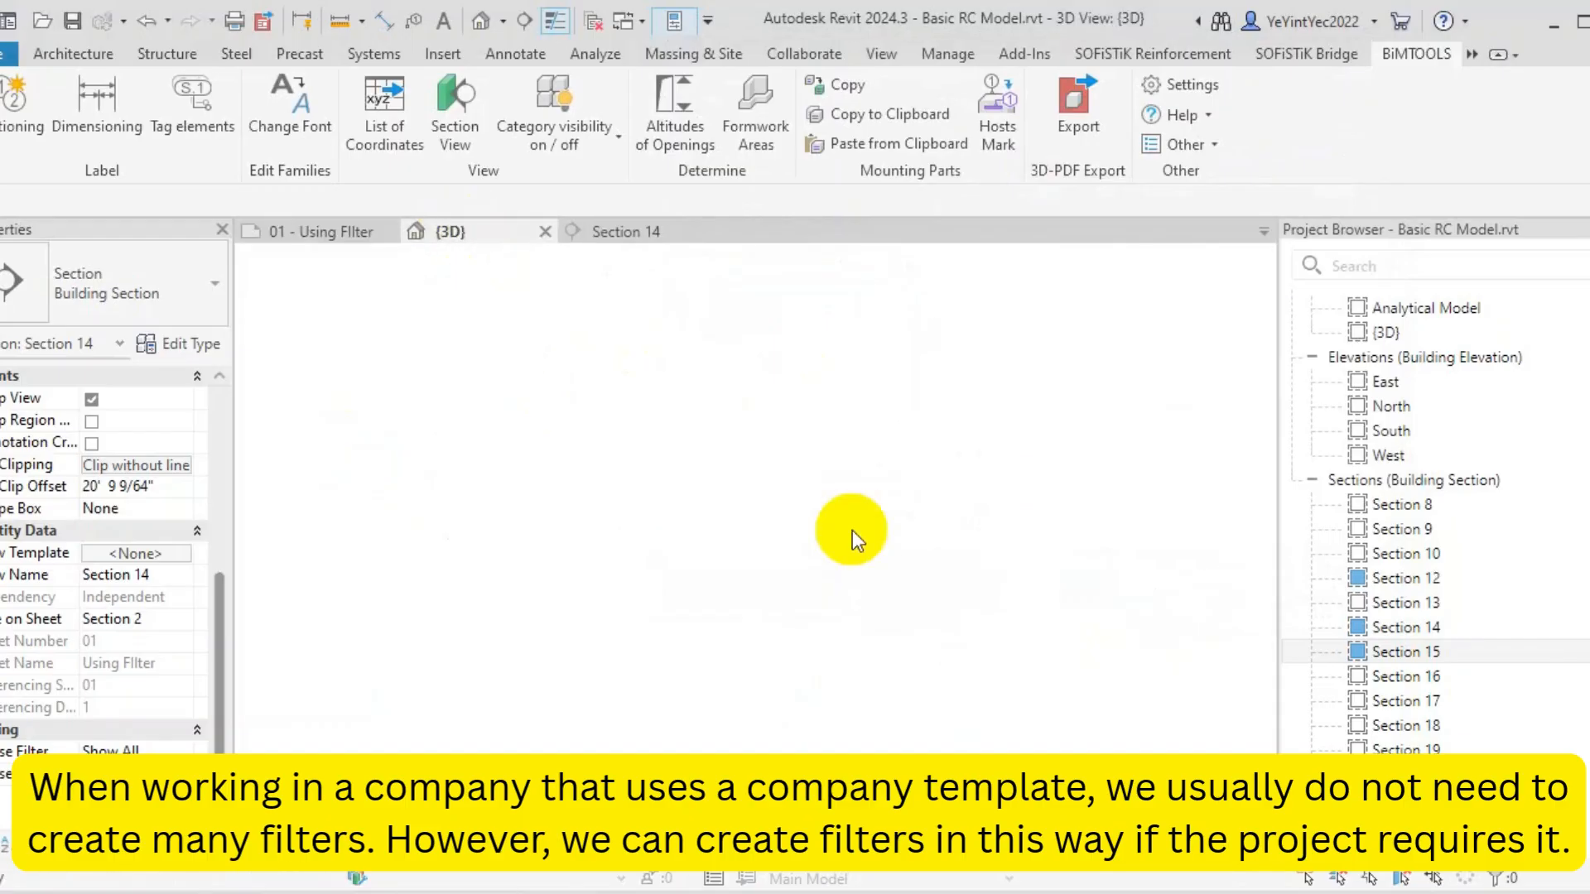
key("h")
key("r")
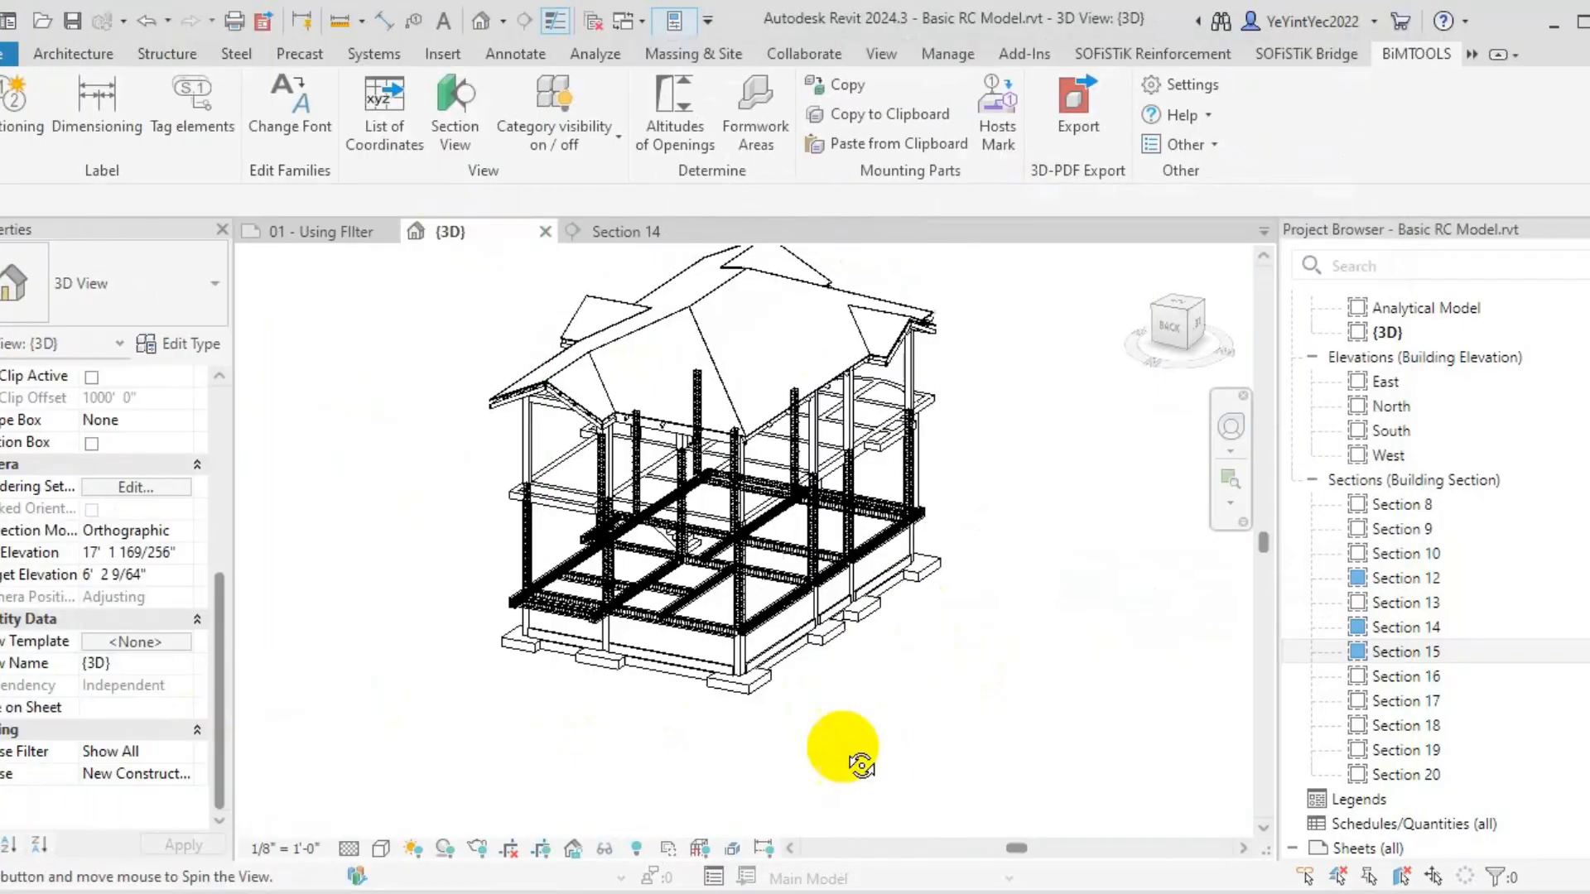
middle_click_drag(842, 745, 861, 773, "shift")
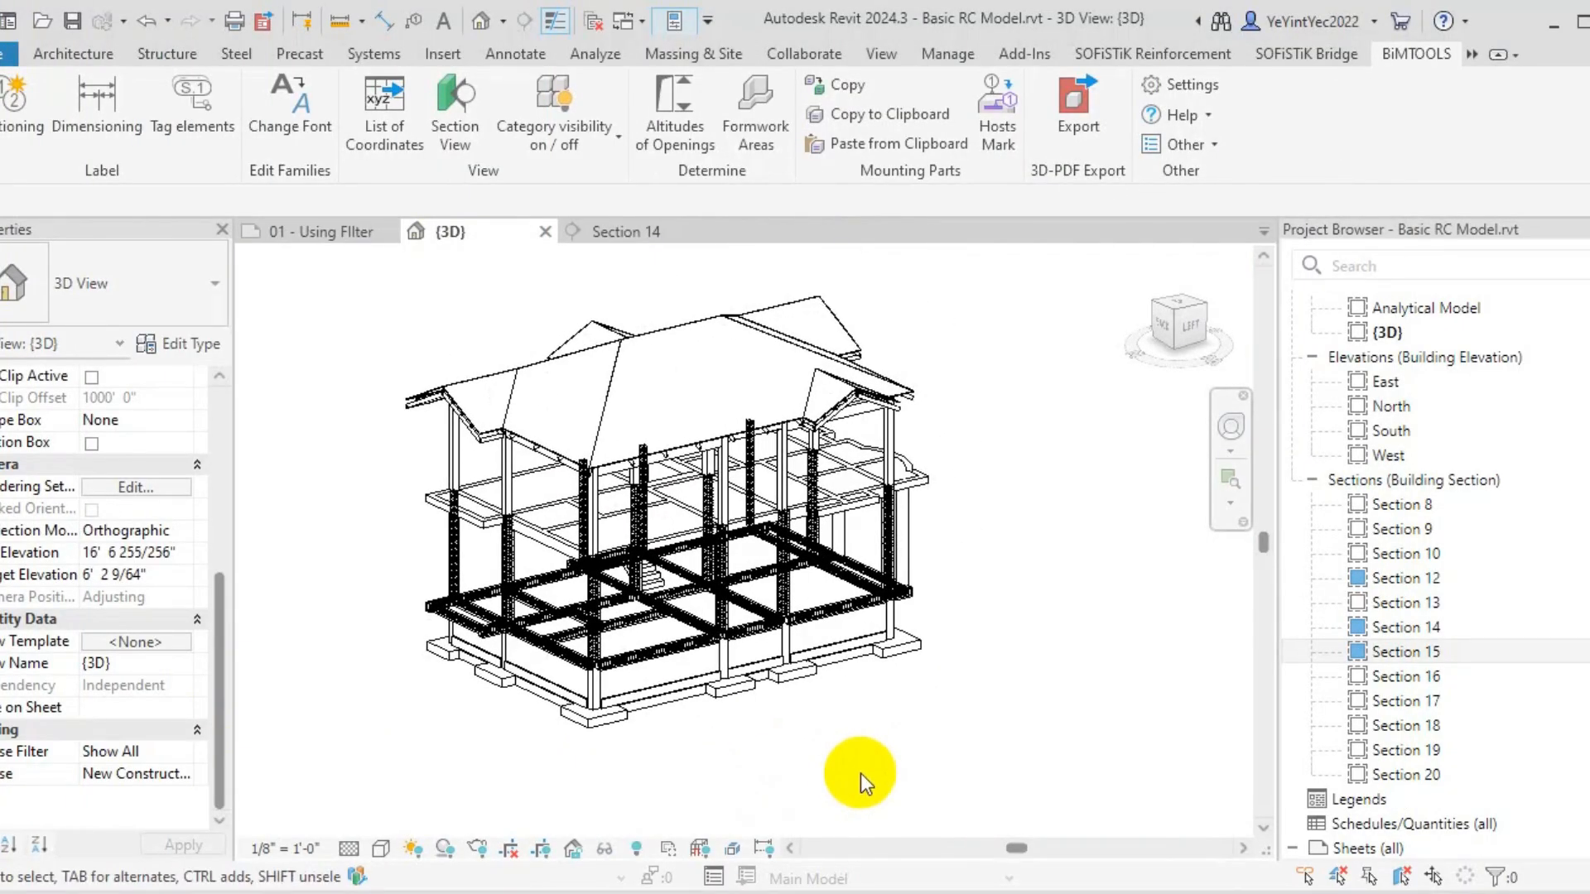